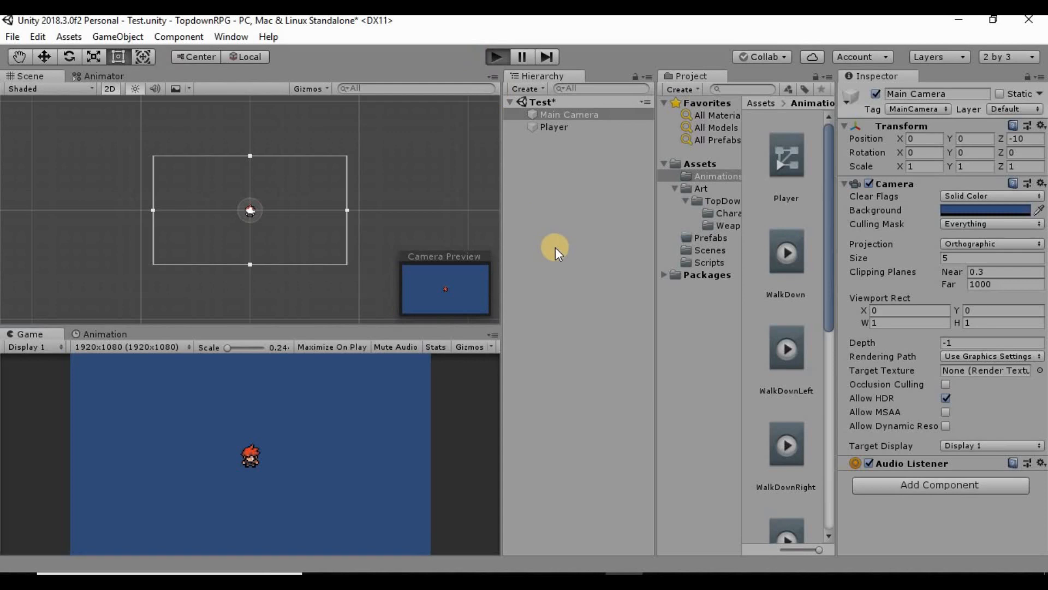
Step: Play-test the character's walking in all directions in the Game view and stop play mode
key(ctrl+p)
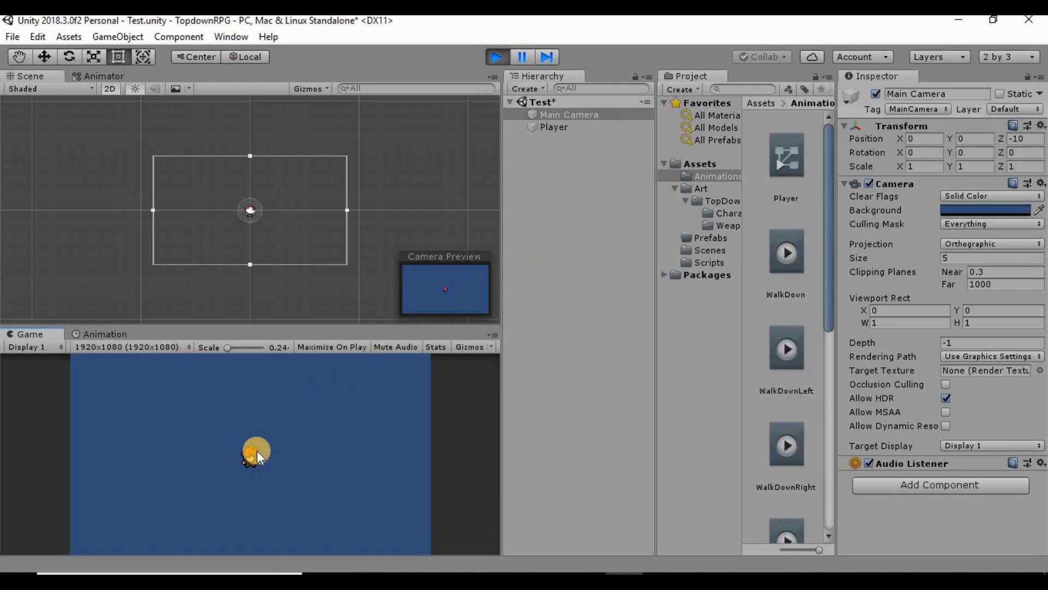
key(d)
key(w)
key(a)
key(s)
key(d)
key(w)
key(a)
key(s)
key(a)
key(w)
key(s)
key(d)
key(w)
key(s)
key(a)
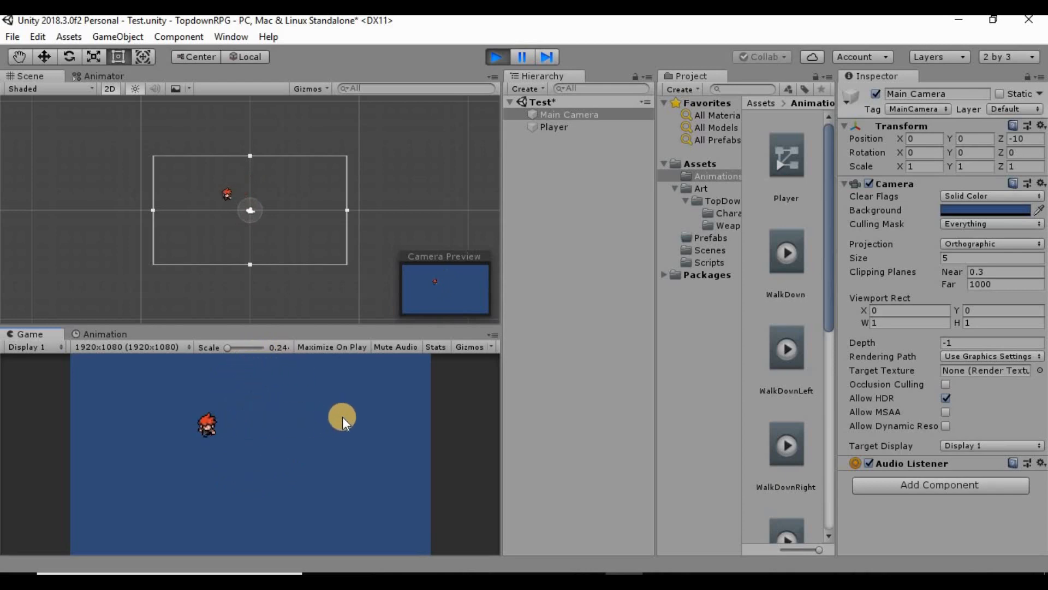
key(d)
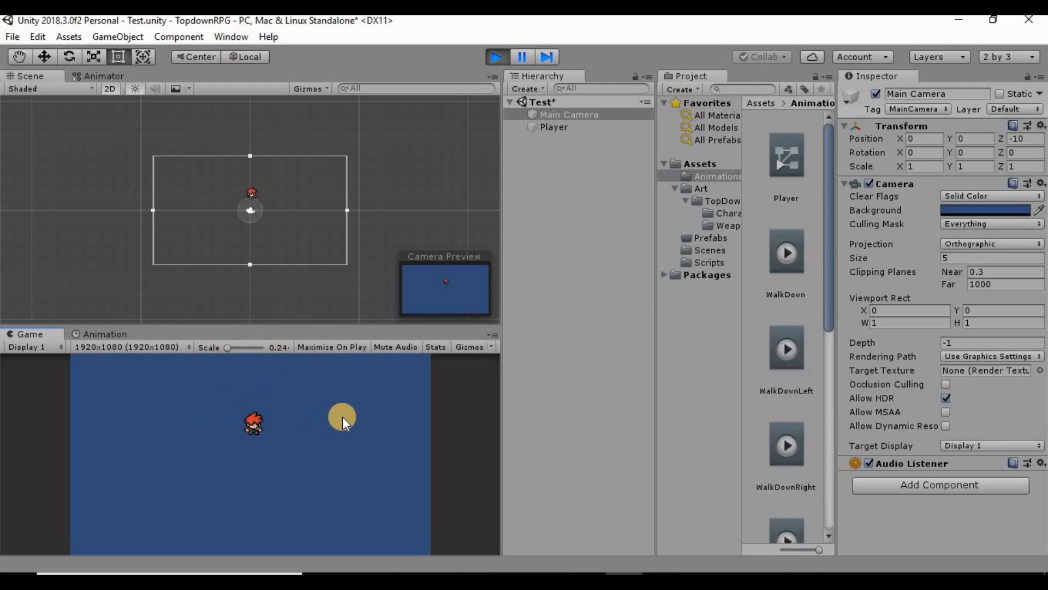
click(498, 58)
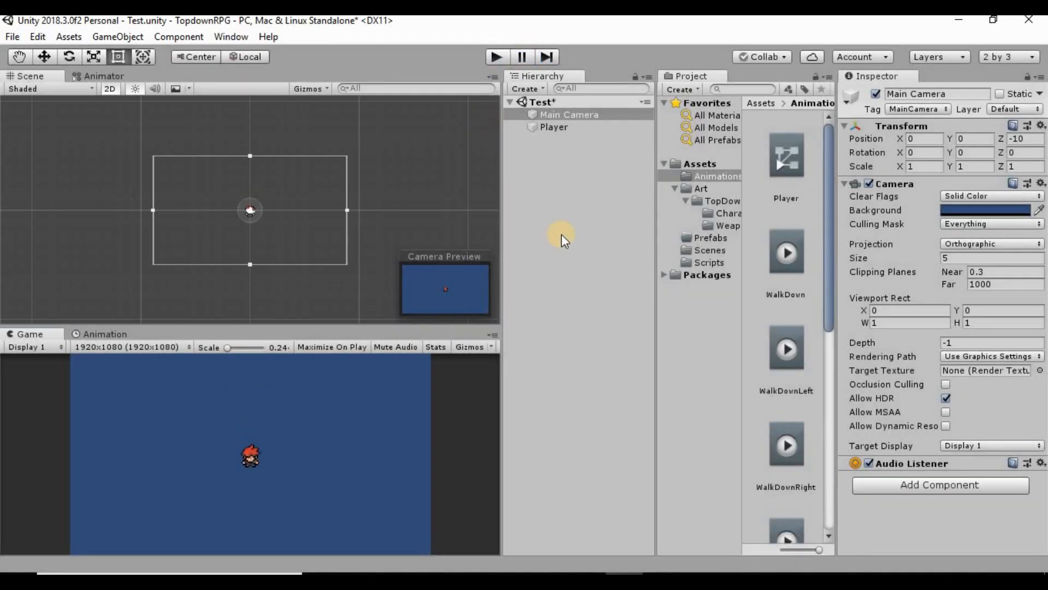
Step: Create a new animation clip named IdleDown for the Player in the Animations folder
click(569, 134)
click(569, 131)
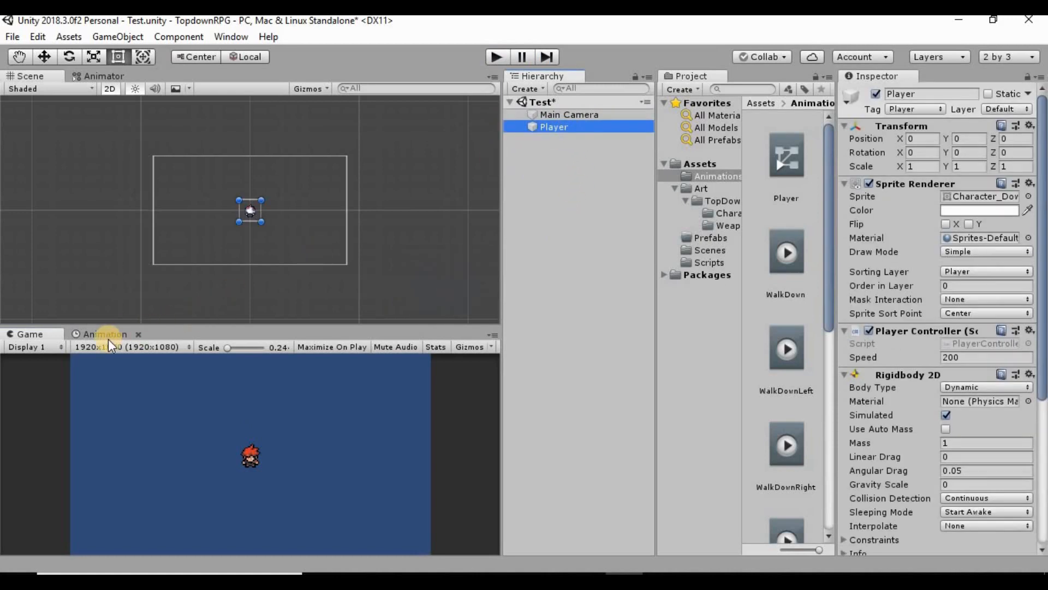
click(94, 334)
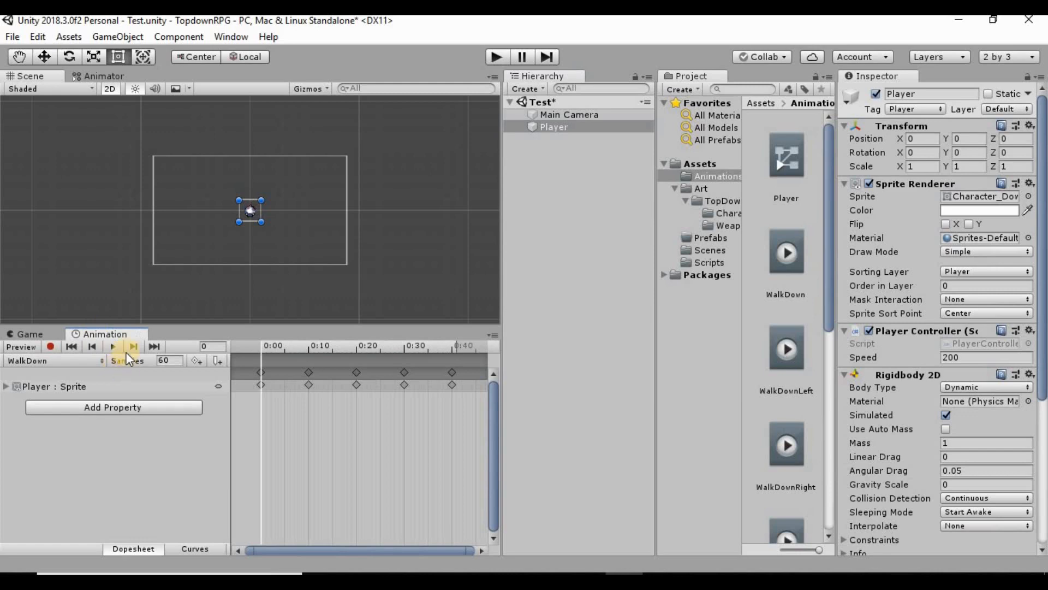
click(99, 363)
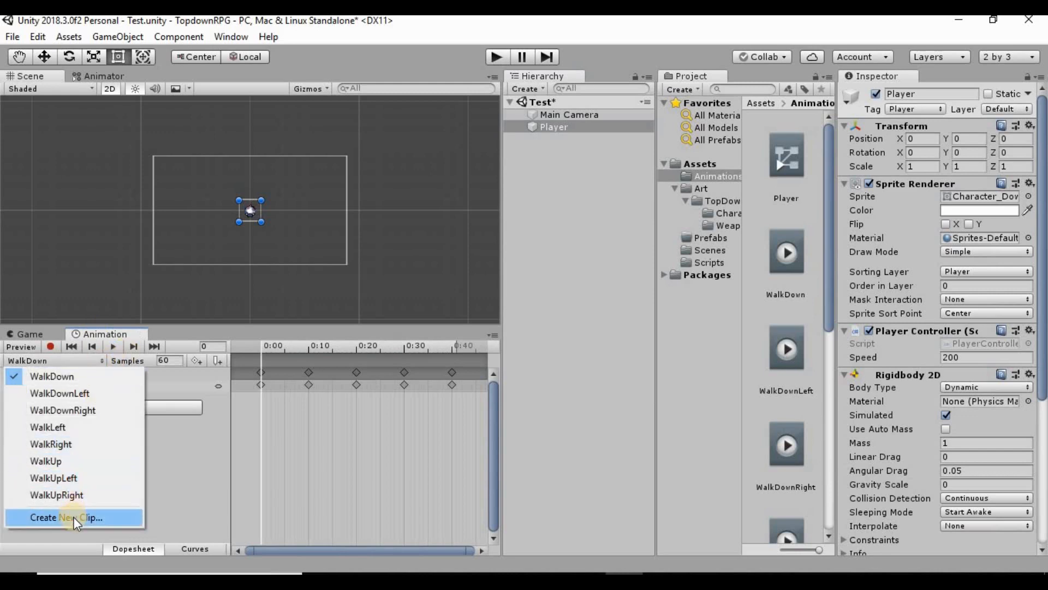
click(91, 519)
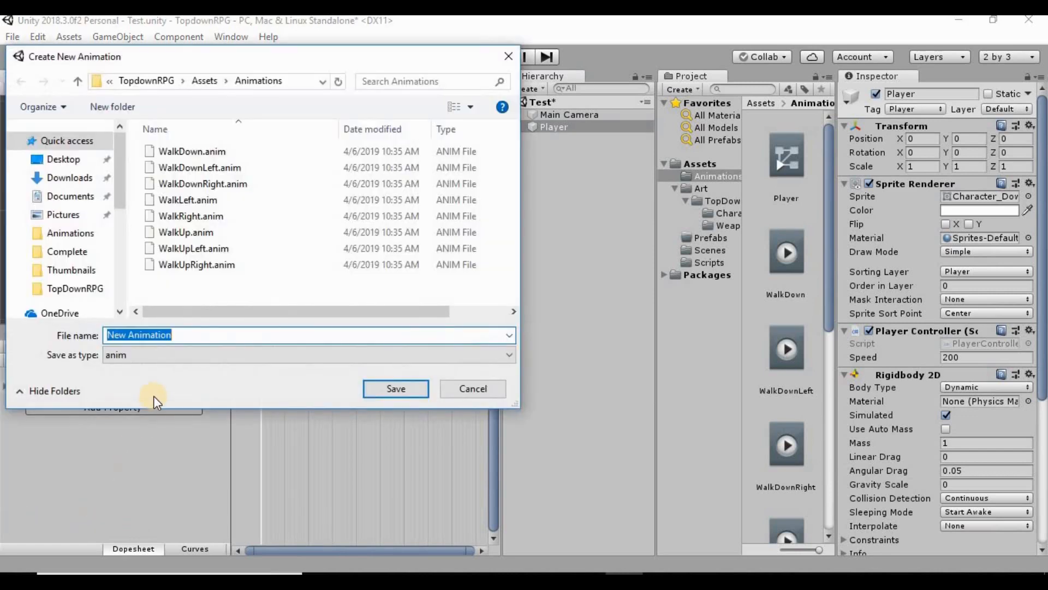
text(Idl)
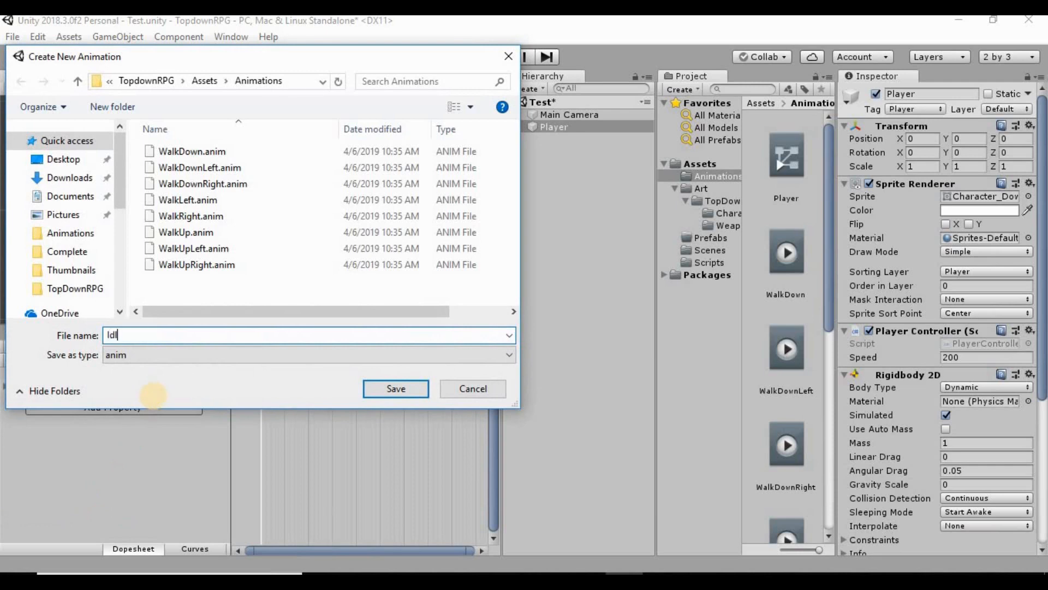
text(eDown)
key(Return)
Step: Create another animation clip for the Player, saved as IdleUp
click(94, 360)
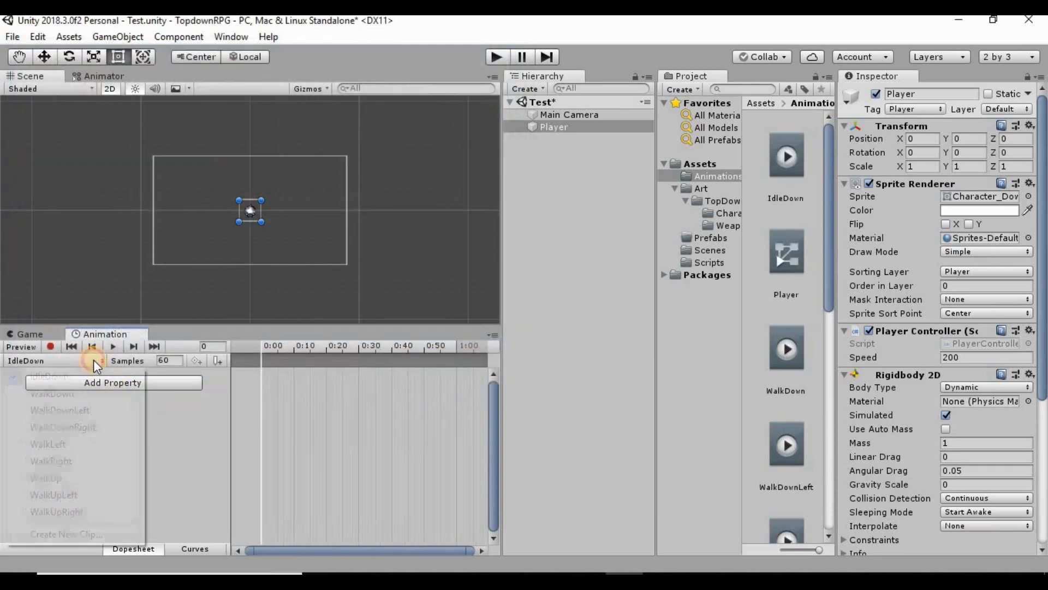
click(61, 537)
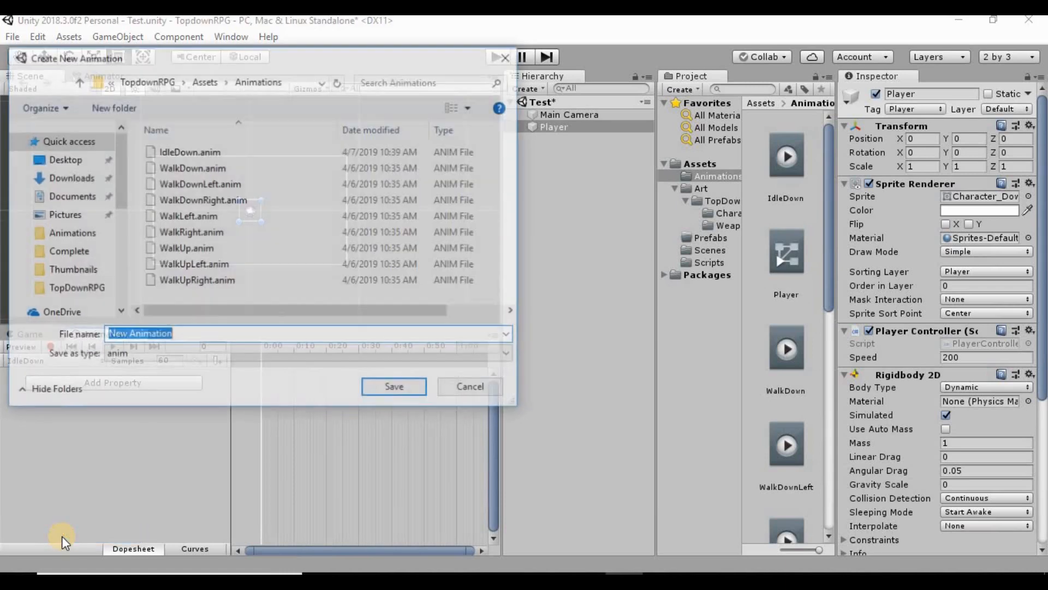
text(Idle)
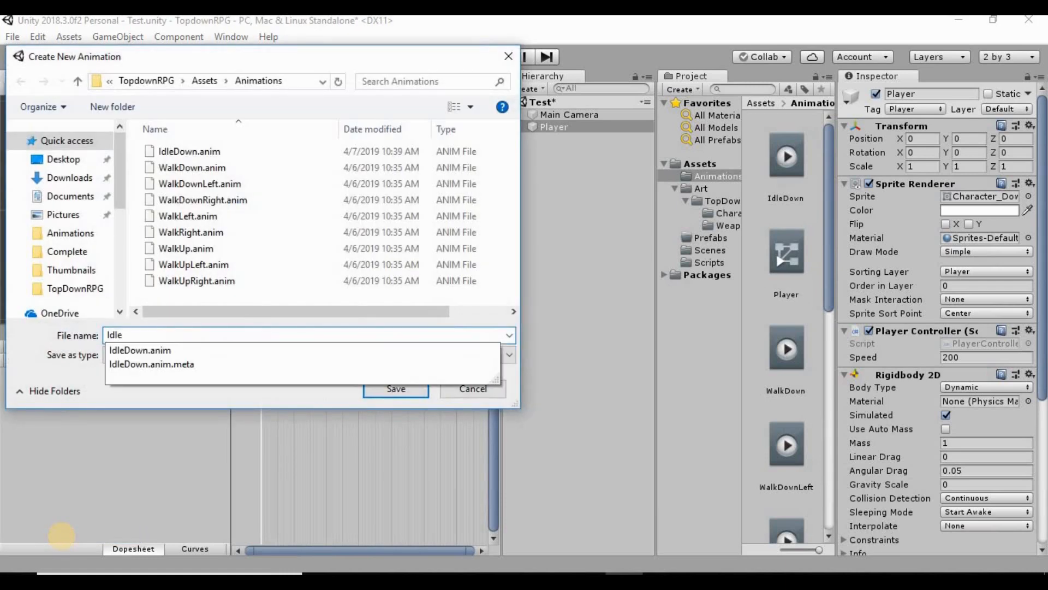
text(Up)
key(Return)
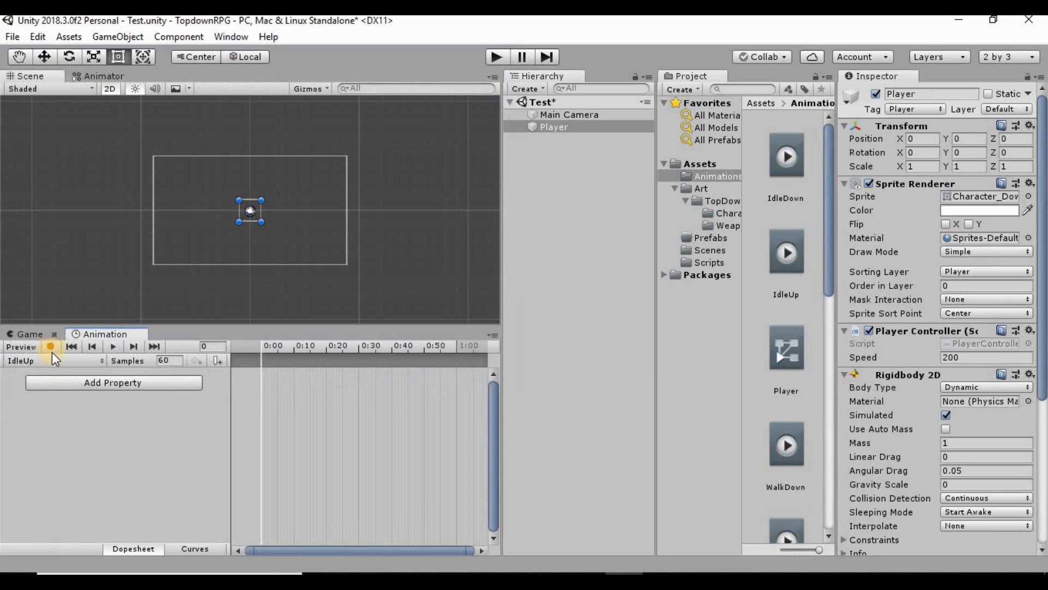
Step: Add a new Player animation clip saved as IdleLeft
click(52, 360)
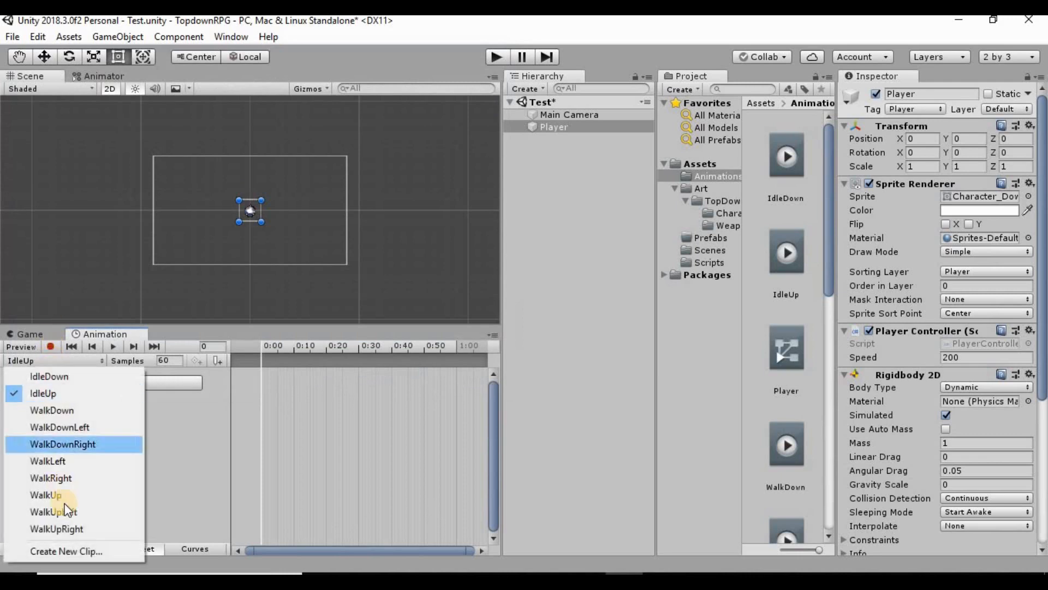
click(57, 548)
text(Idl)
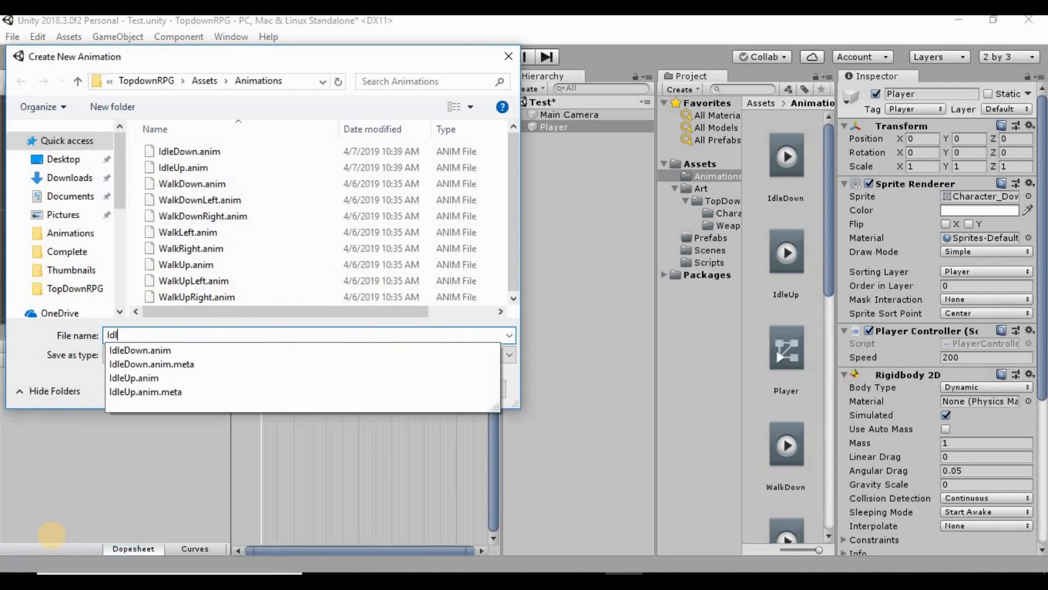
text(eLeft)
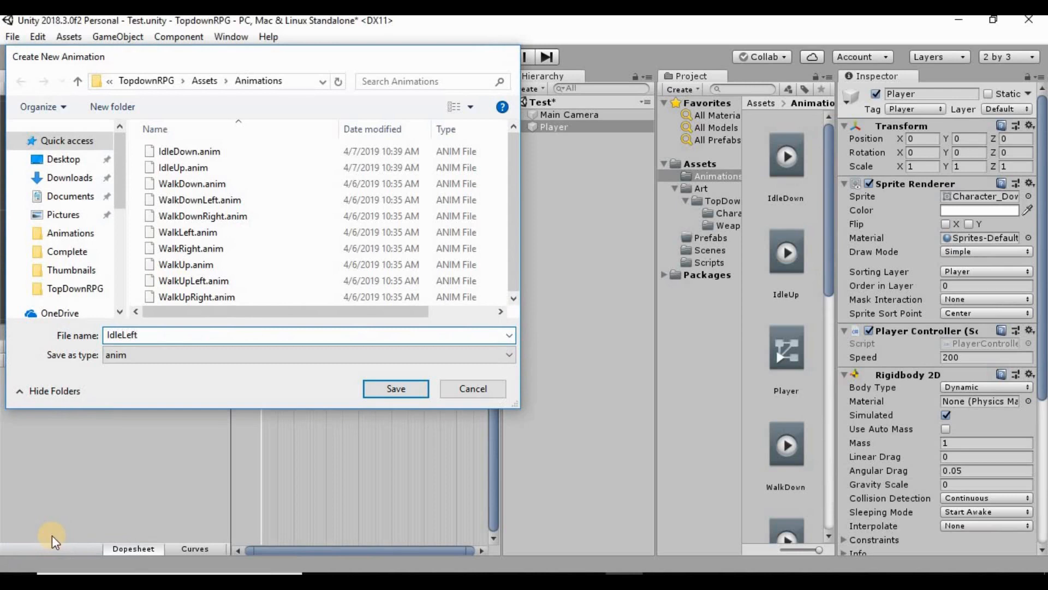
key(Return)
Step: Add a new Player animation clip saved as IdleRight
click(100, 358)
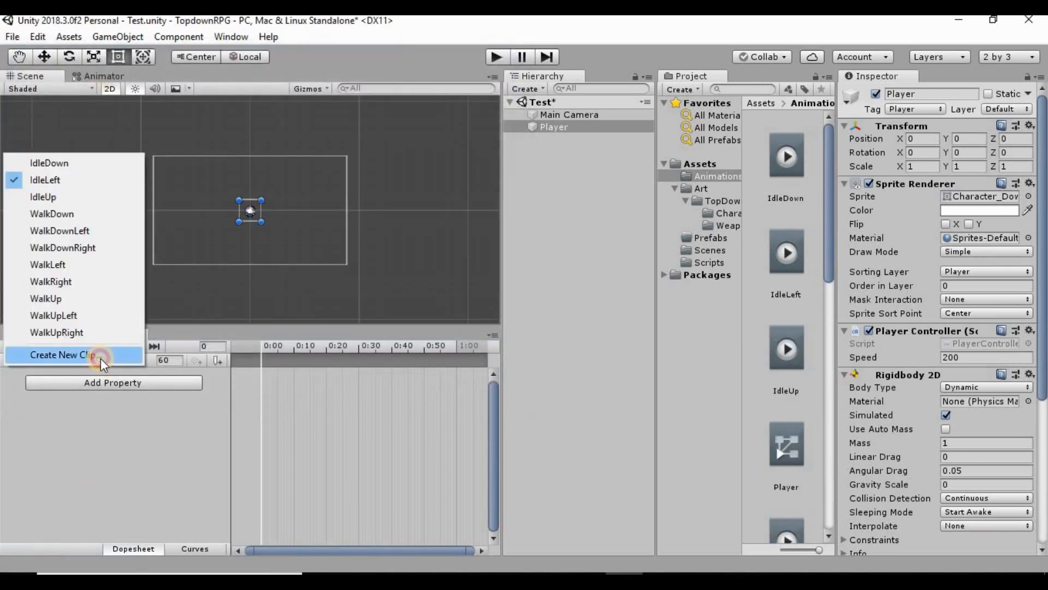
click(101, 358)
text(Idl)
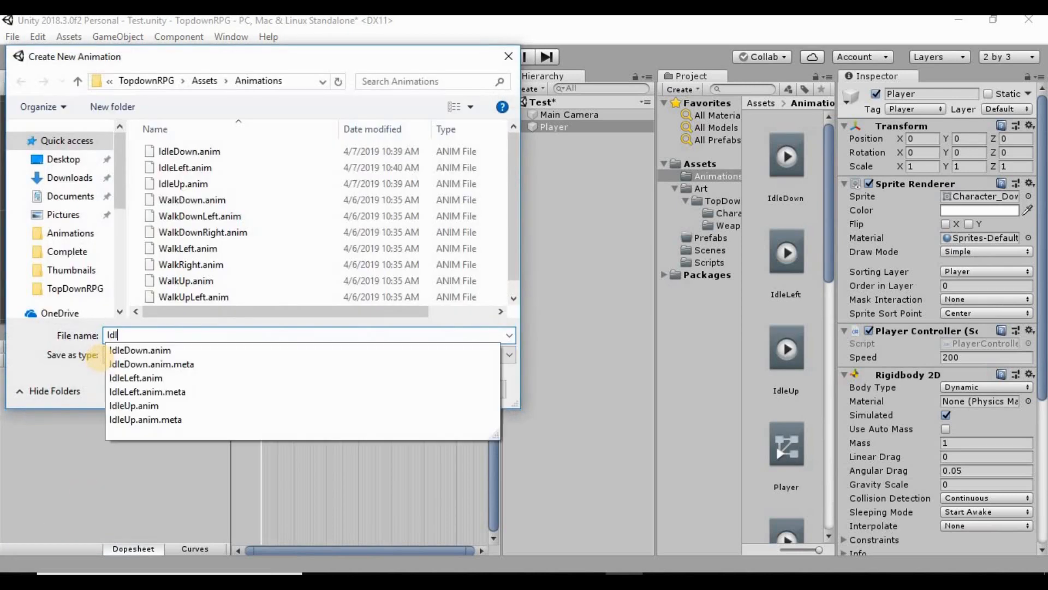
text(eRight)
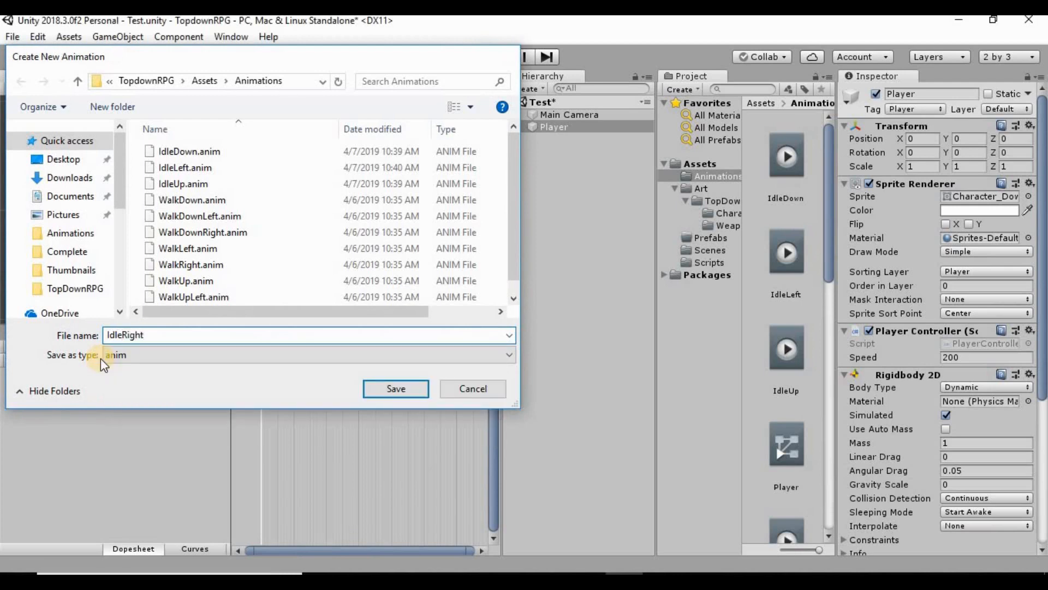
key(Return)
Step: Create a diagonal idle animation clip for the Player named IdleDownLeft
click(101, 358)
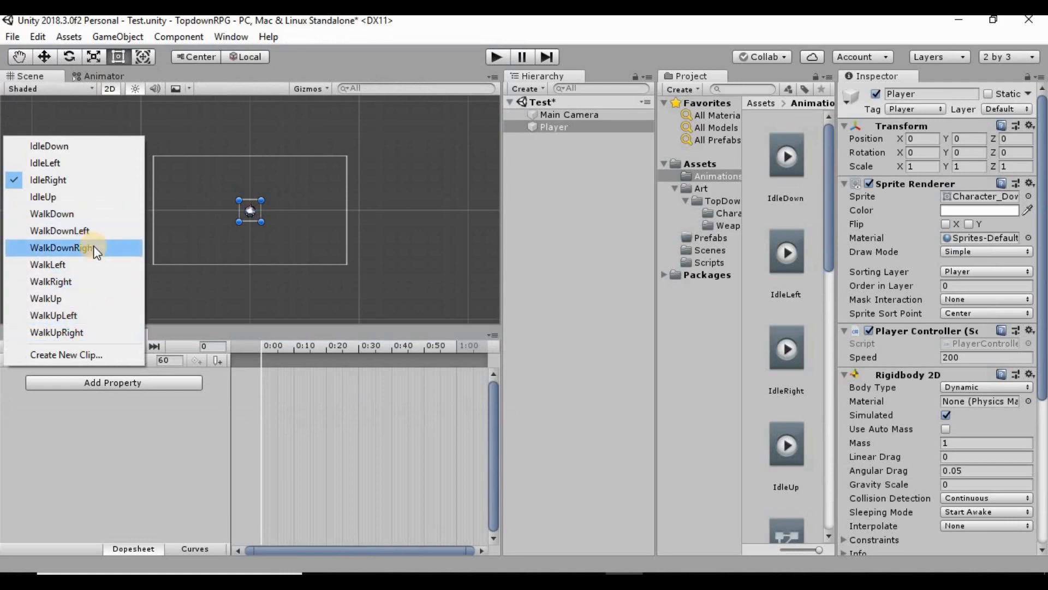
click(86, 355)
text(Id)
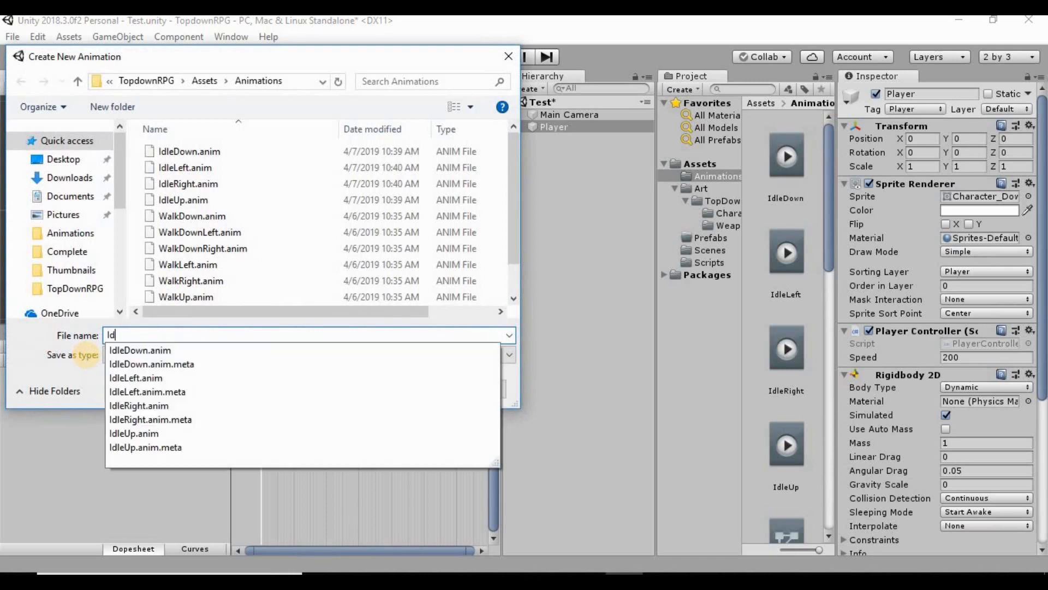
text(leD)
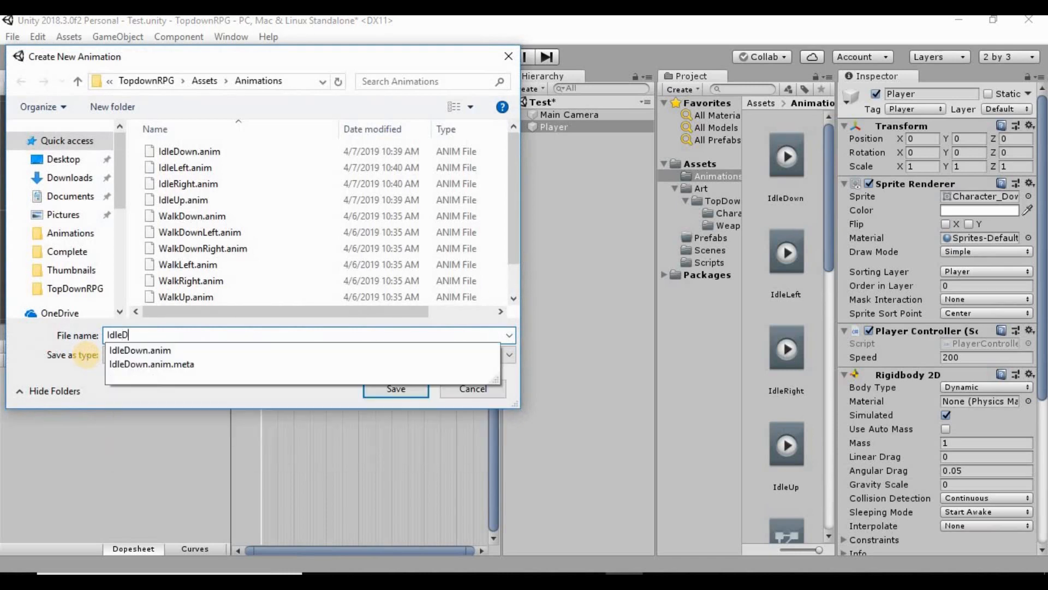
text(ownLeft)
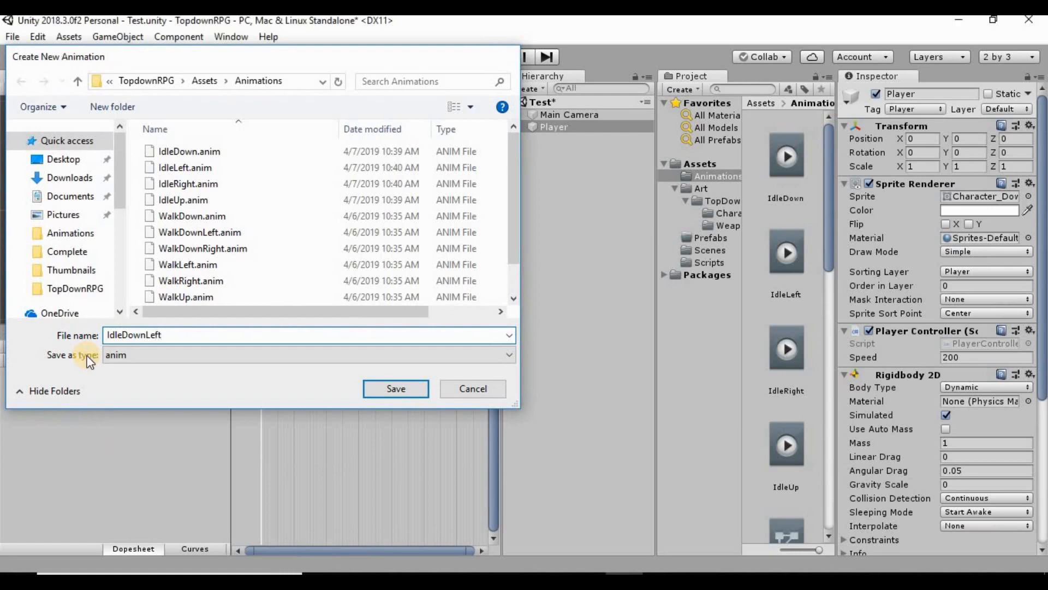
key(Return)
Step: Create the matching diagonal idle clip for the Player named IdleDownRight
click(89, 361)
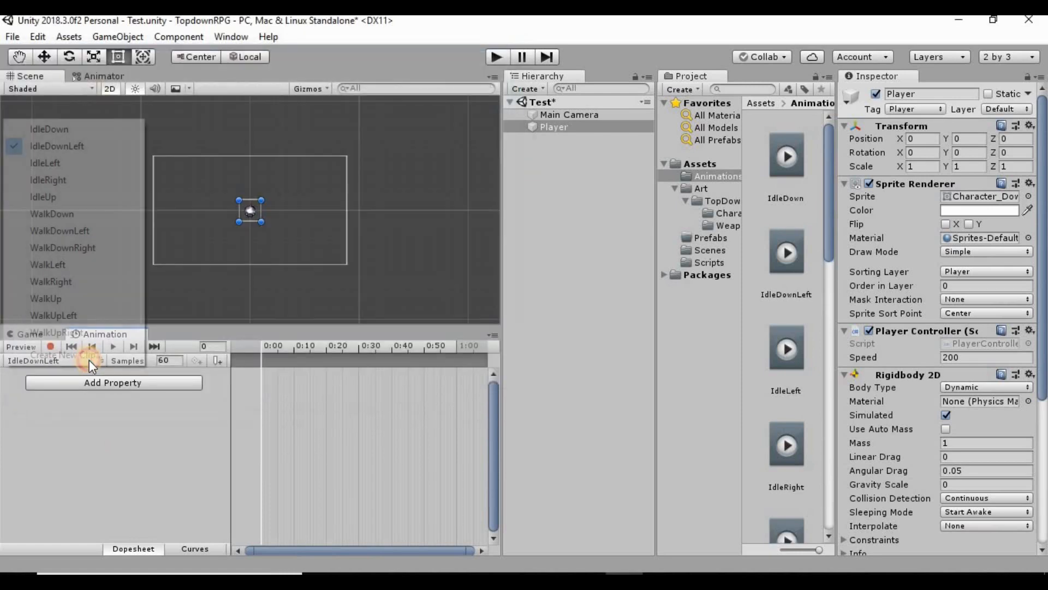
click(89, 356)
text(Idle)
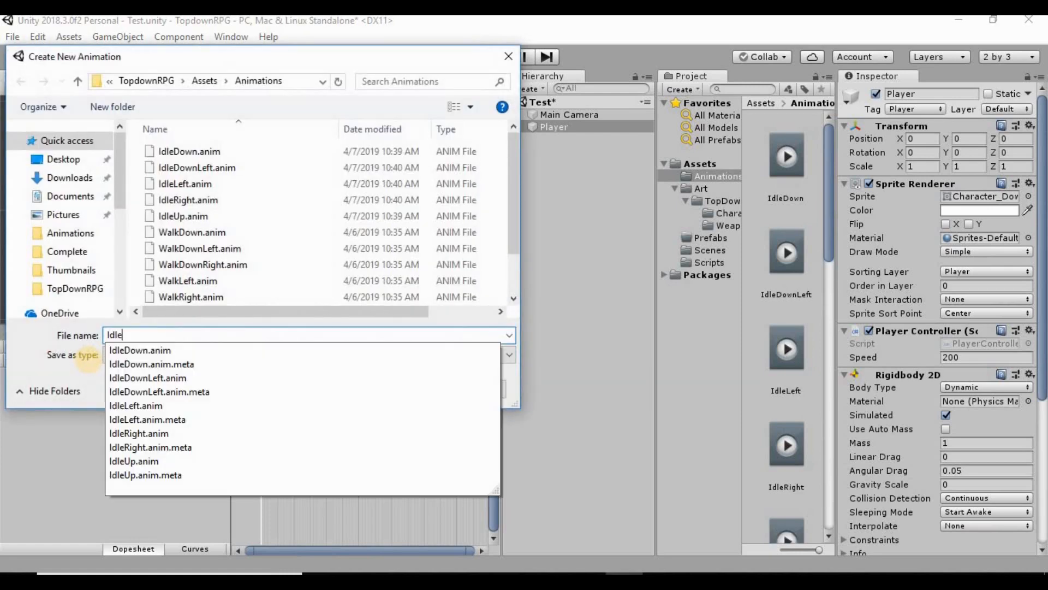
text(Down)
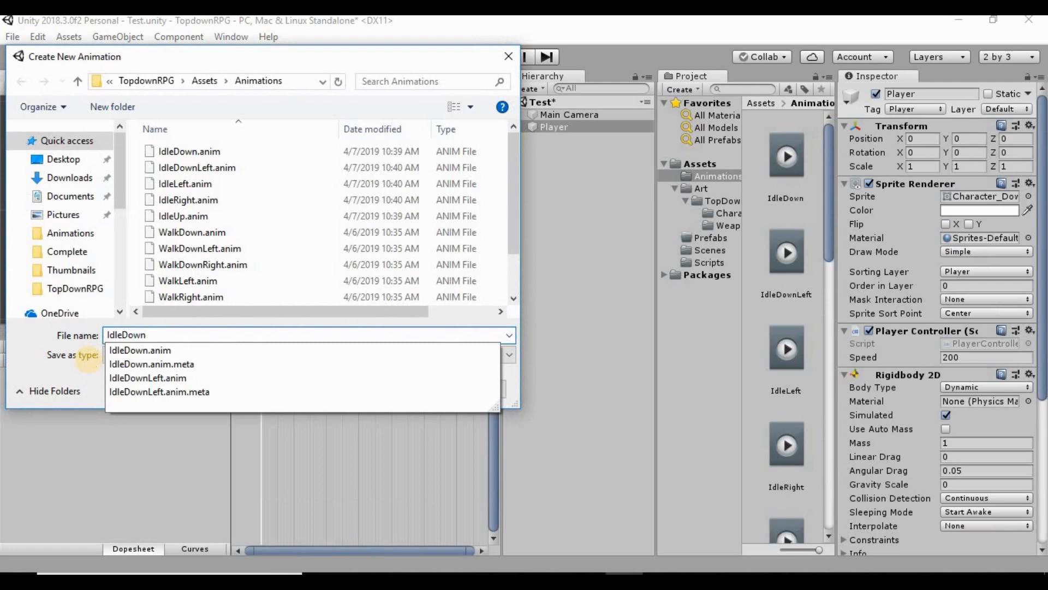
text(Right)
key(Return)
Step: Create an upward diagonal idle clip for the Player named IdleUpLeft
click(89, 360)
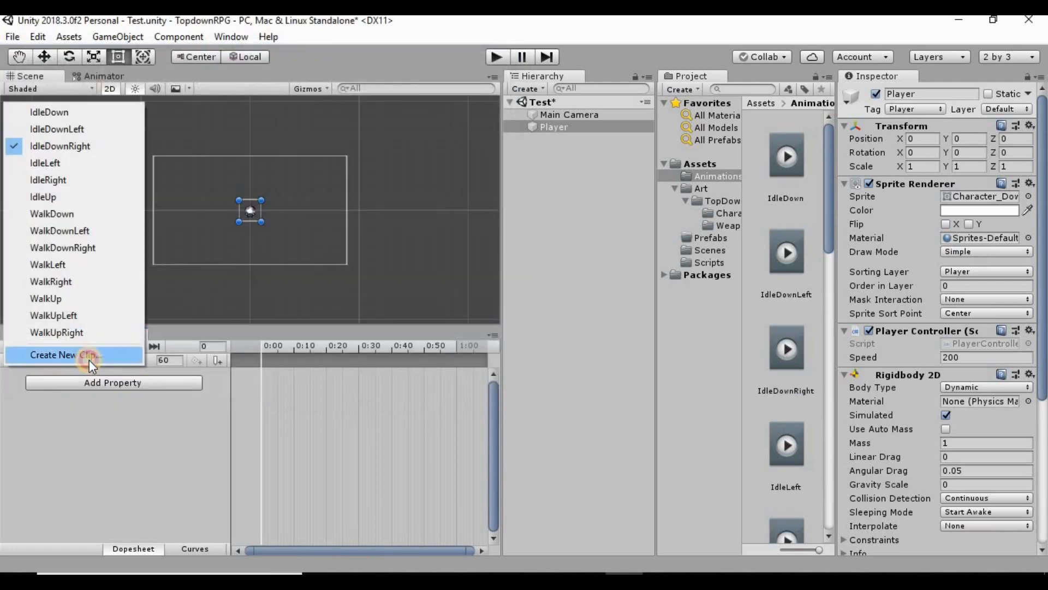
click(89, 355)
text(Idle)
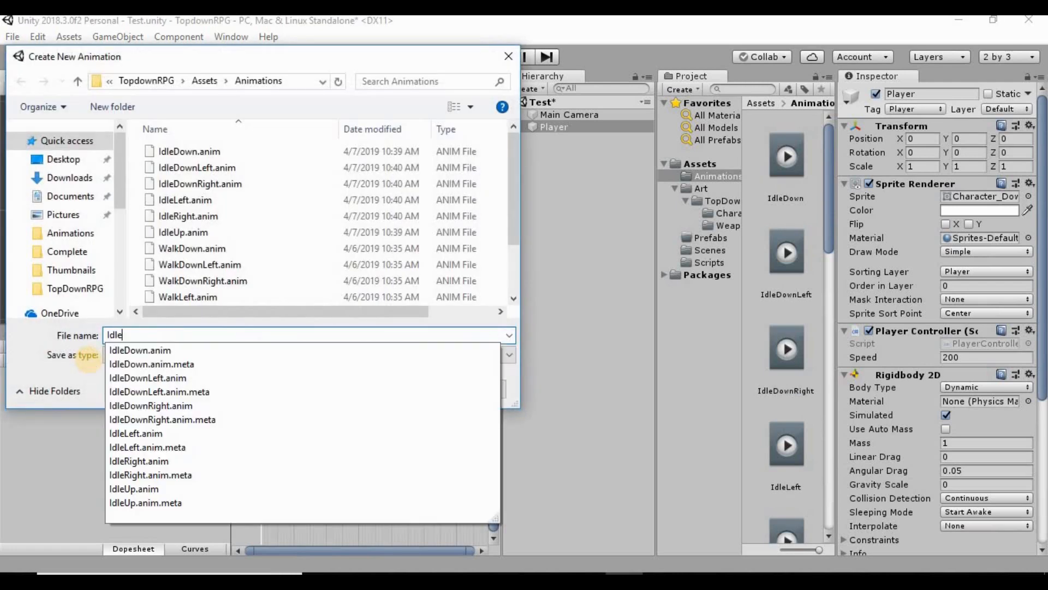
text(Up)
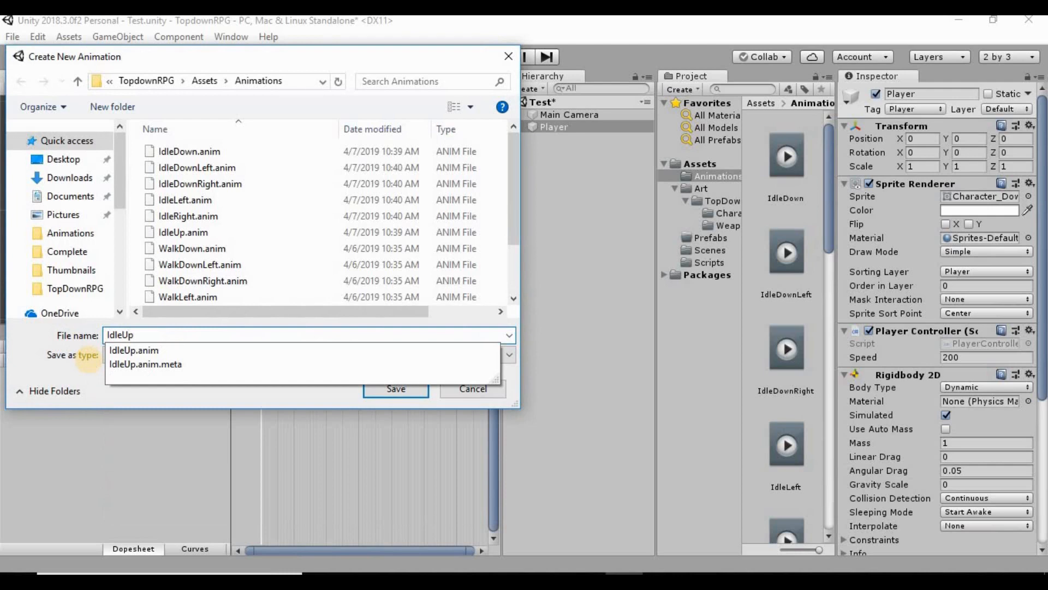
text(Left)
key(Return)
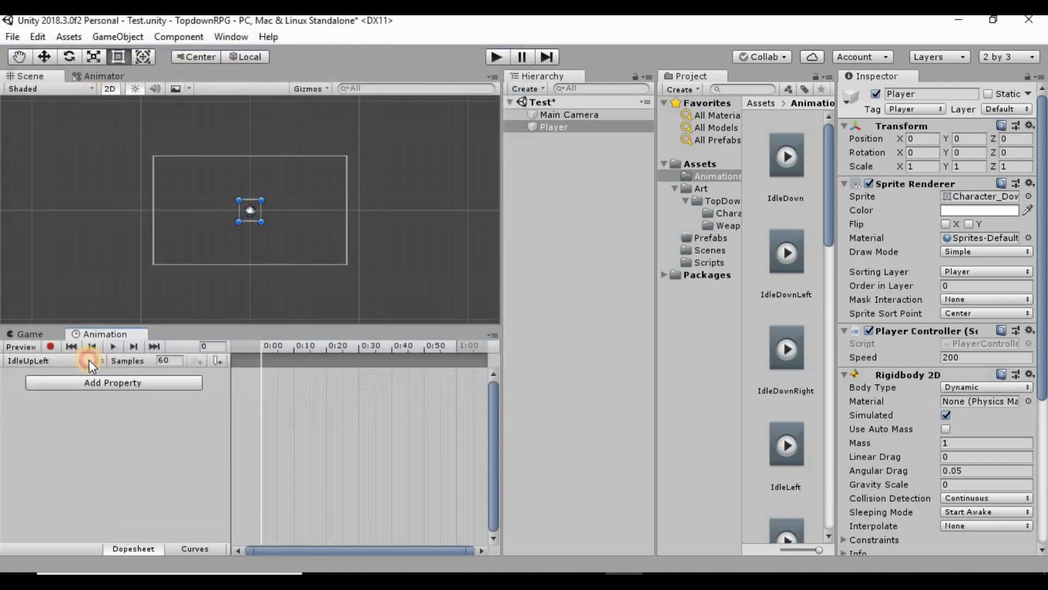
Step: Create the final diagonal idle clip for the Player, named IdleUpRight
click(90, 360)
click(89, 359)
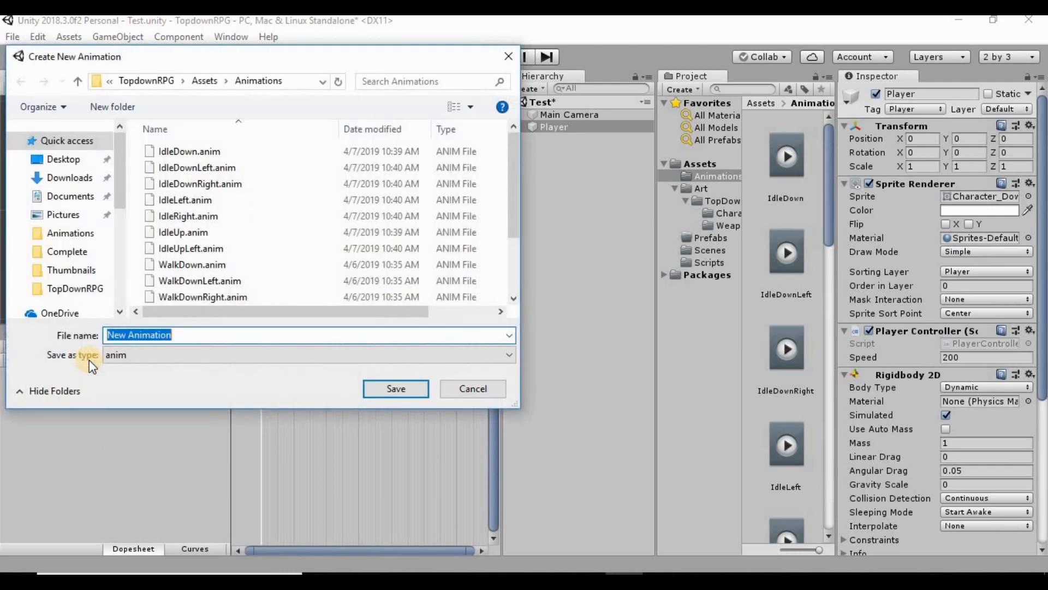
text(IdleUp)
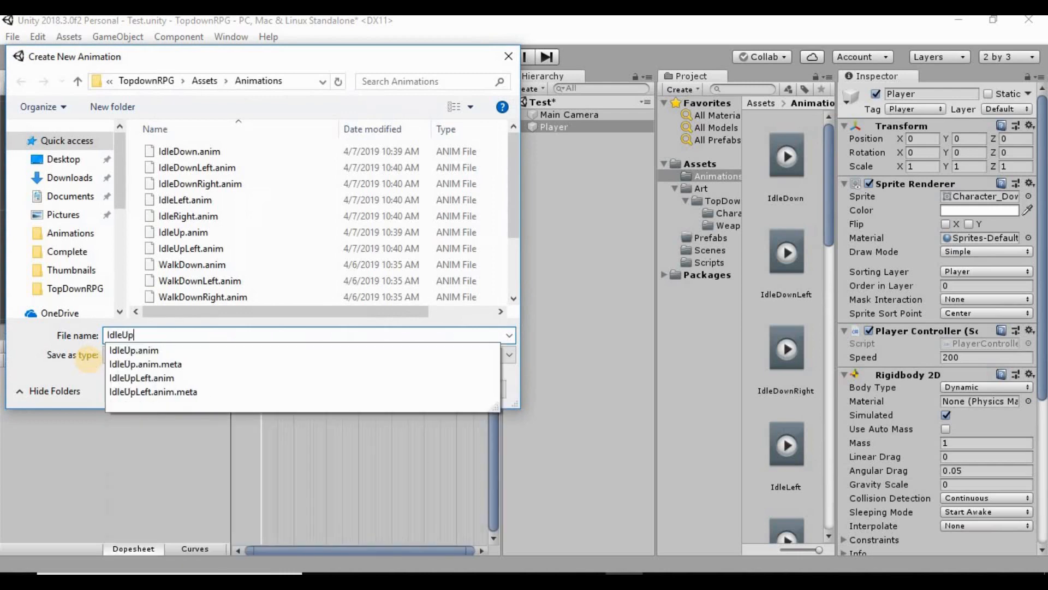
text(RIght)
key(BackSpace)
key(BackSpace)
key(BackSpace)
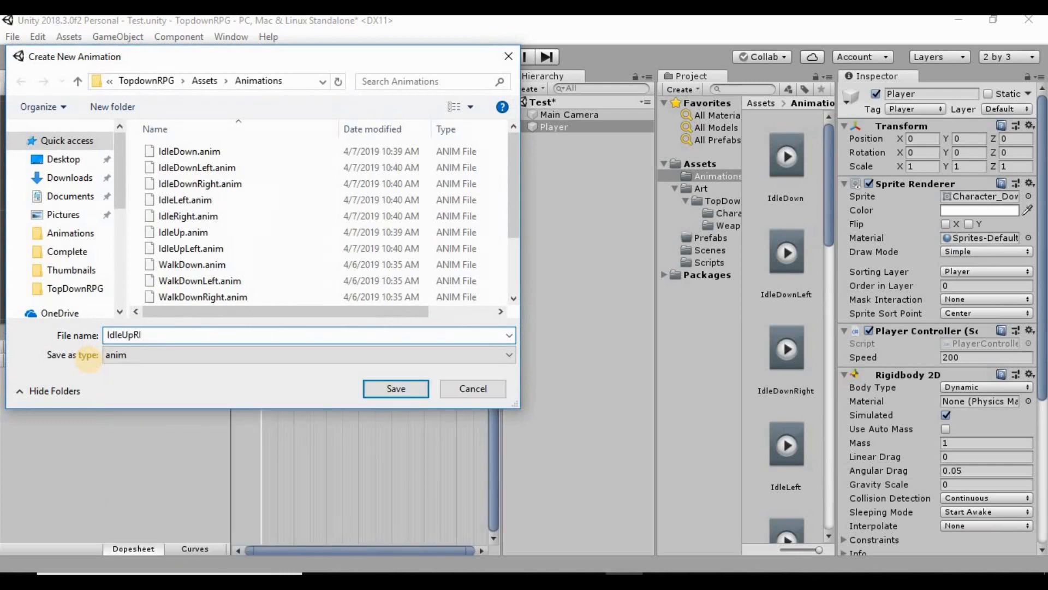
text(gt)
key(Return)
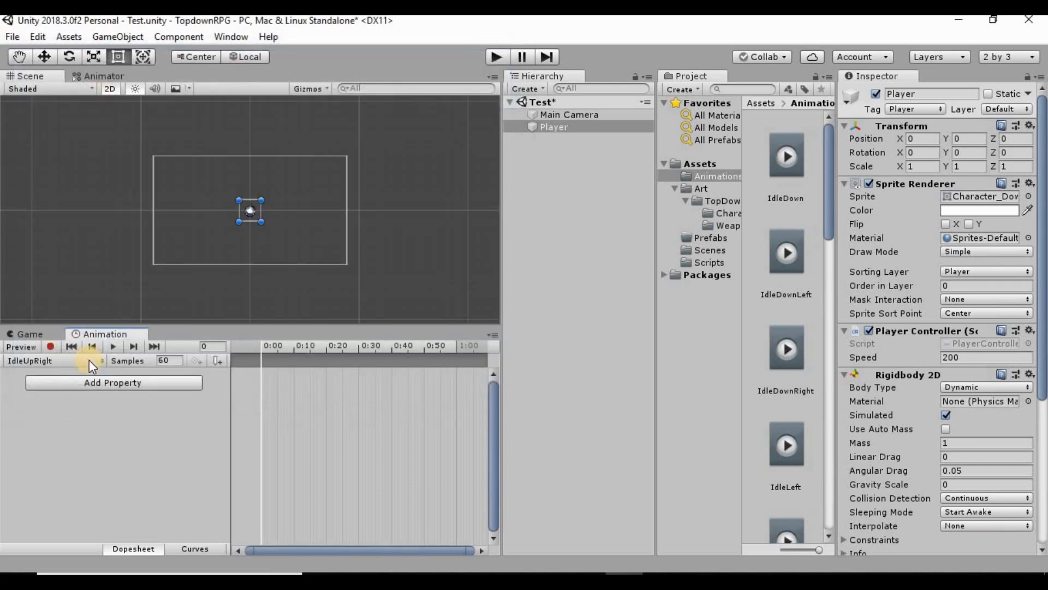
scroll(806, 319, down, 2)
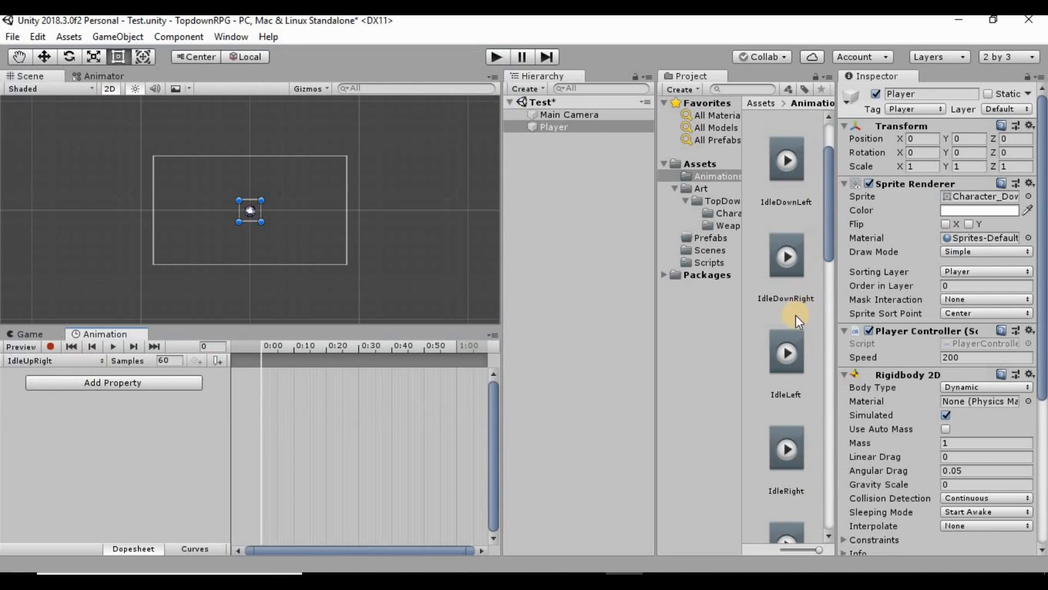
Step: Correct the misspelled name of the up-right idle clip in the Animations folder to IdleUpRight
scroll(794, 329, down, 5)
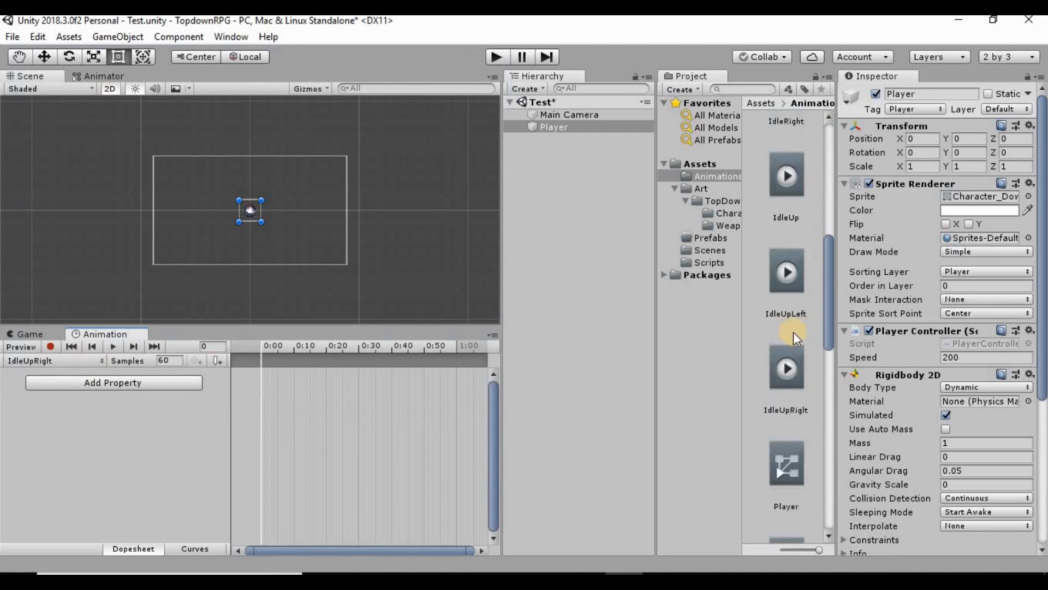
click(797, 415)
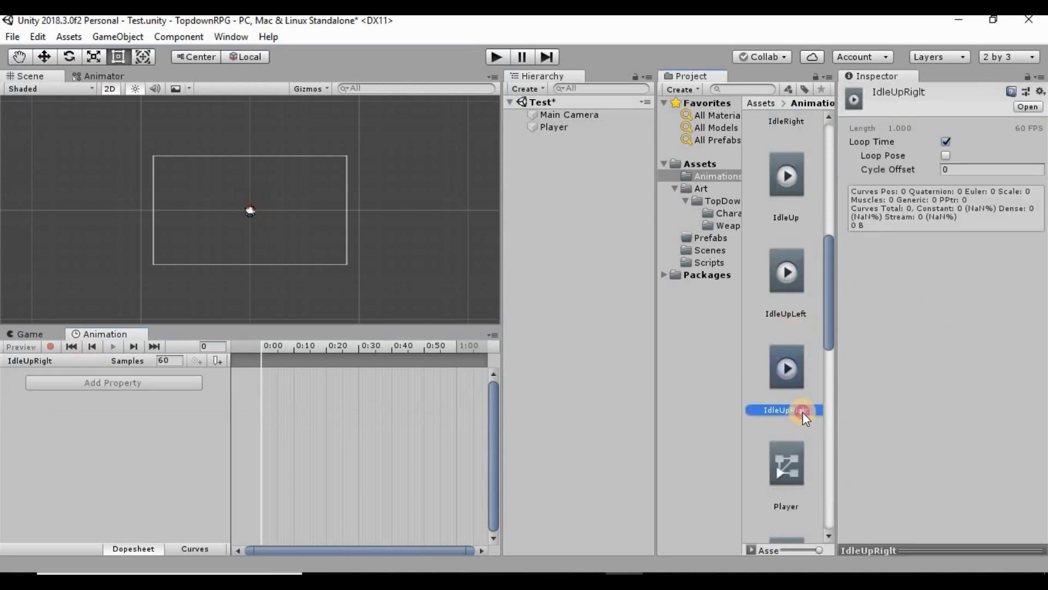
click(803, 412)
click(803, 410)
text(h)
key(Return)
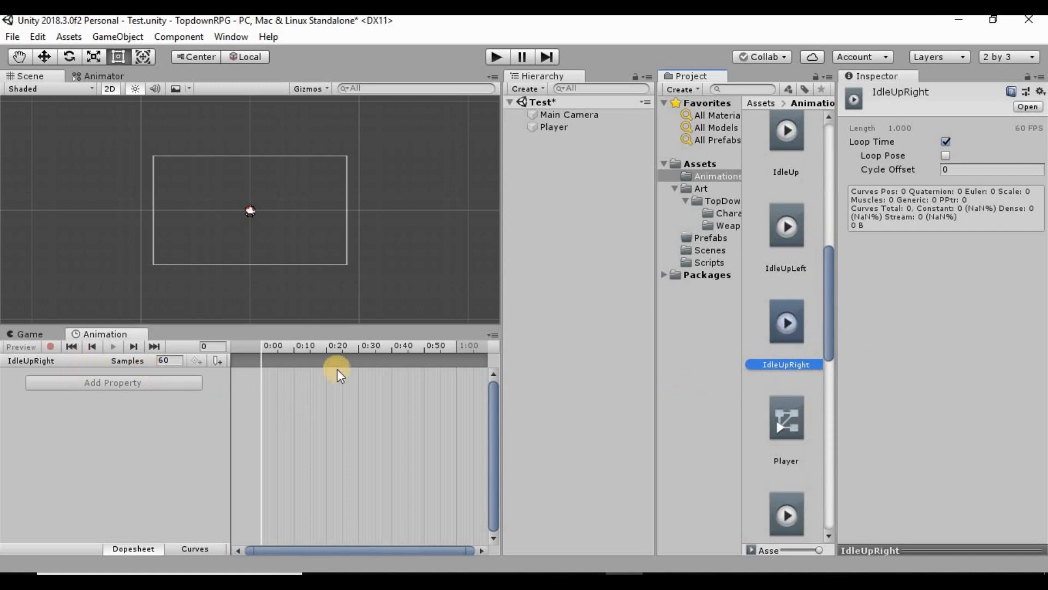
Step: Select the Player object and show its IdleDown clip for editing in the Animation view
click(585, 131)
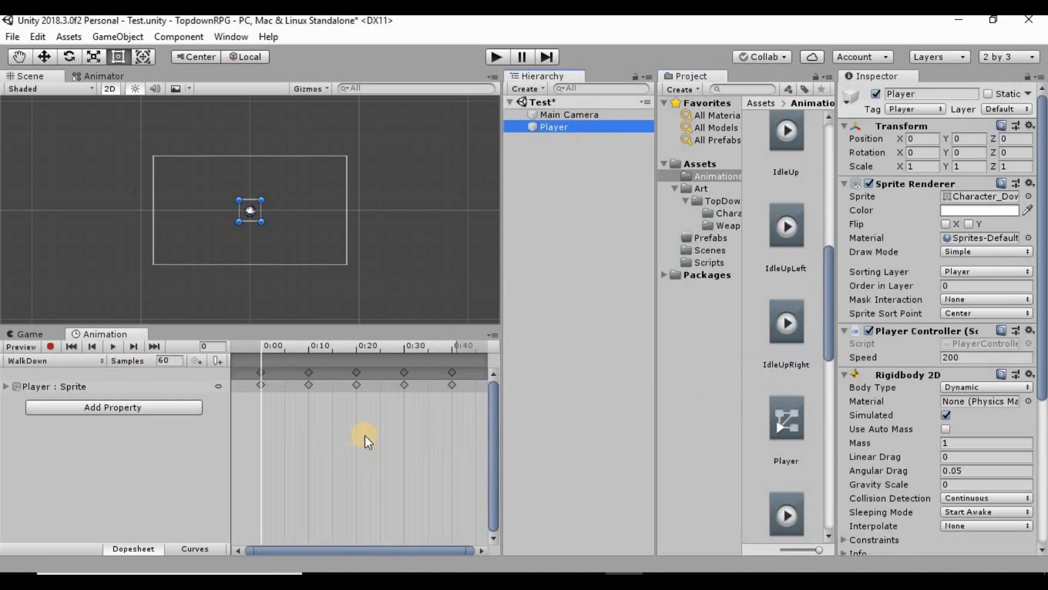
click(92, 363)
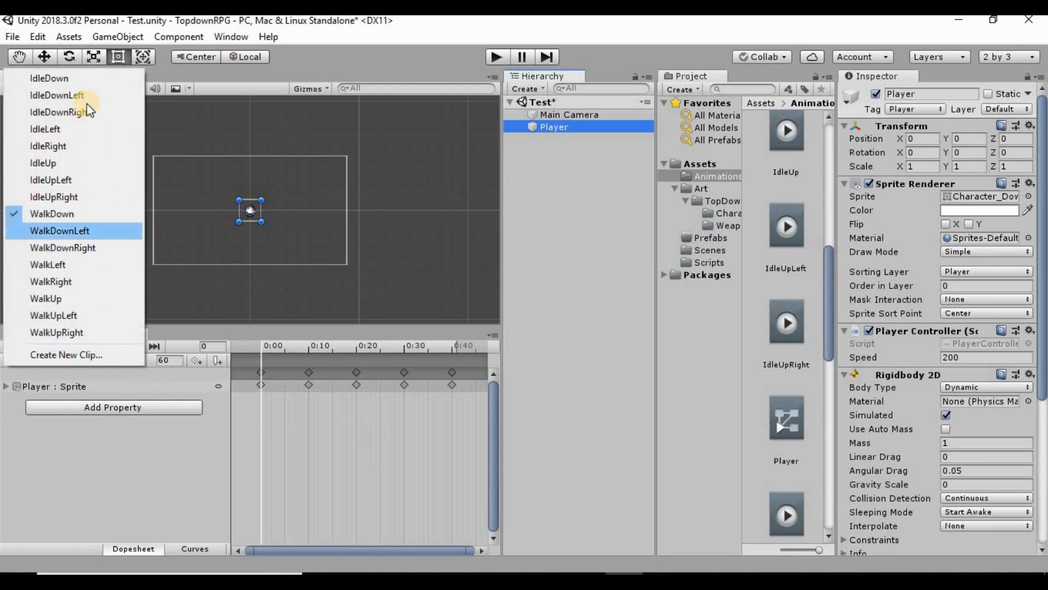
click(84, 83)
Step: Open the Character folder inside Art's TopDownCharacter folder and widen the project browser to show its sprite sheets
click(690, 176)
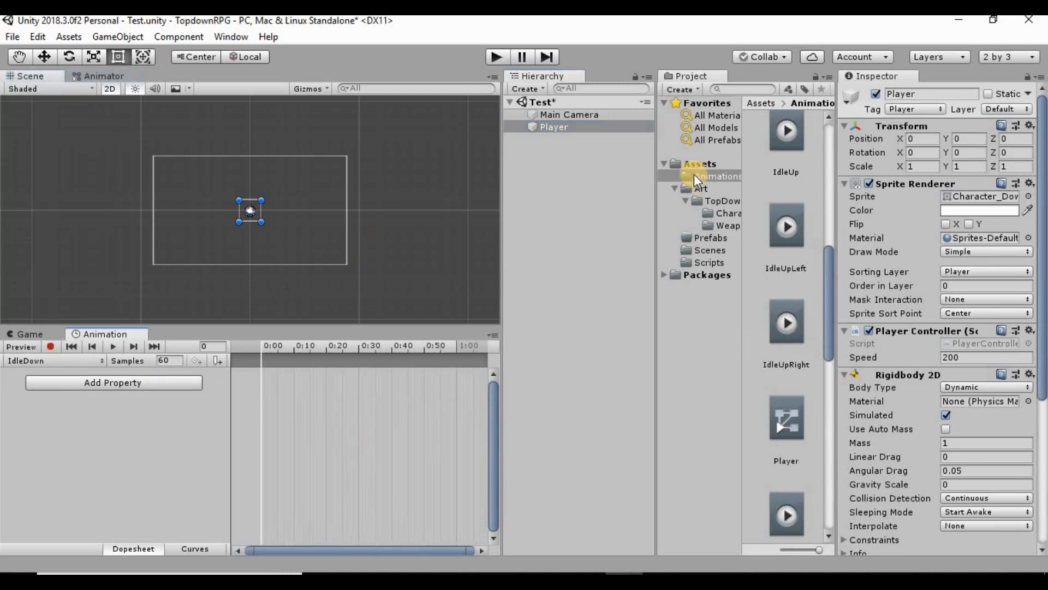
click(698, 190)
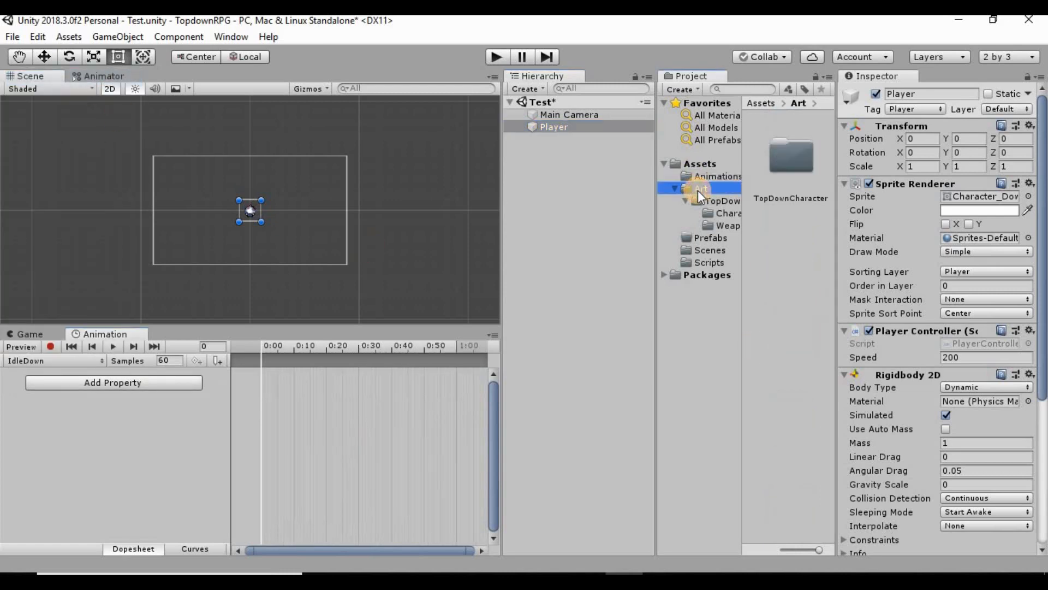
double_click(789, 164)
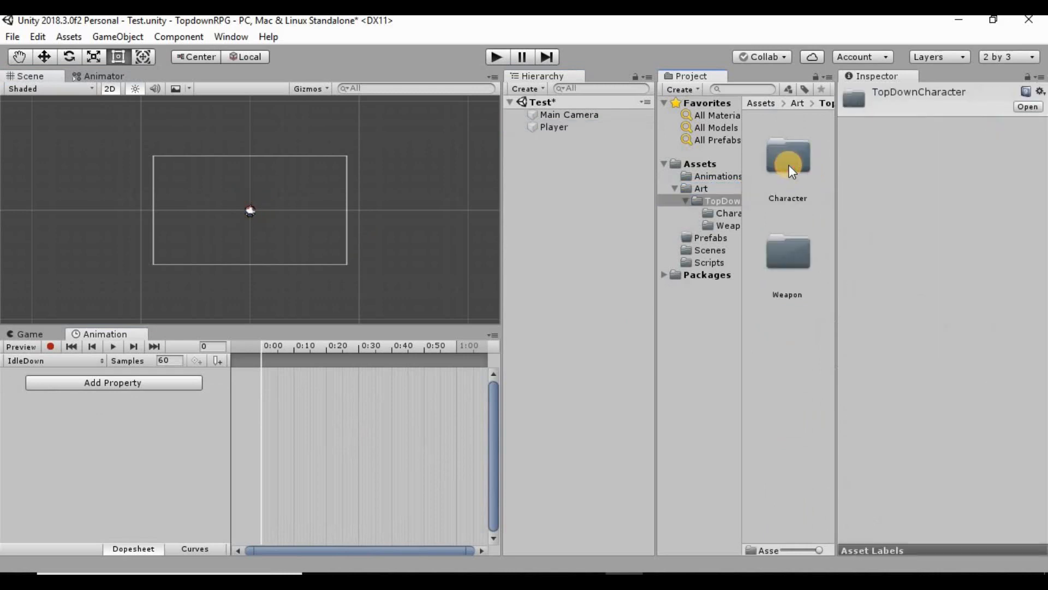
double_click(789, 164)
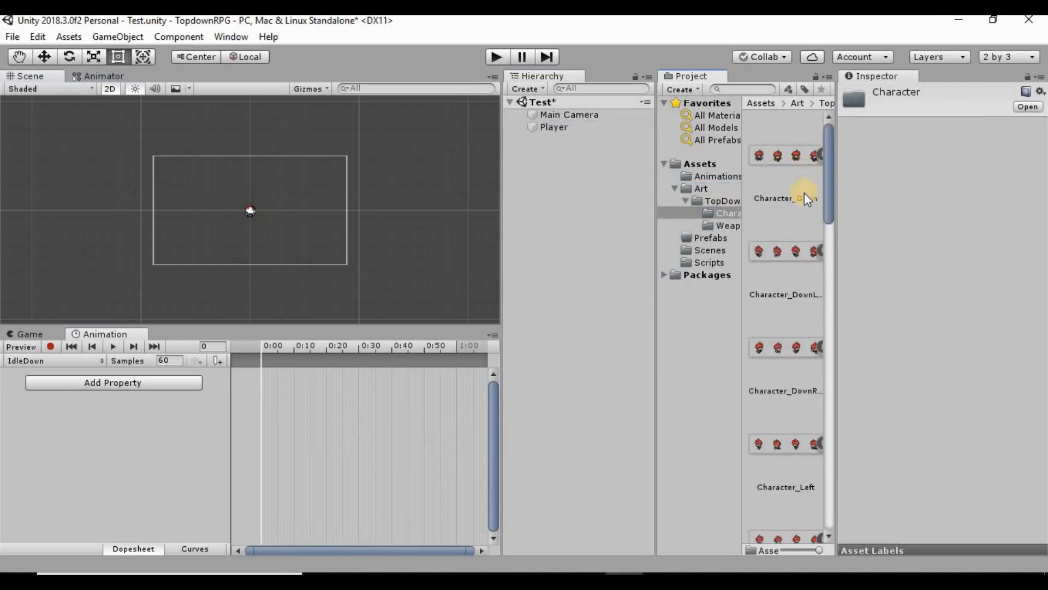
drag(649, 275, 621, 276)
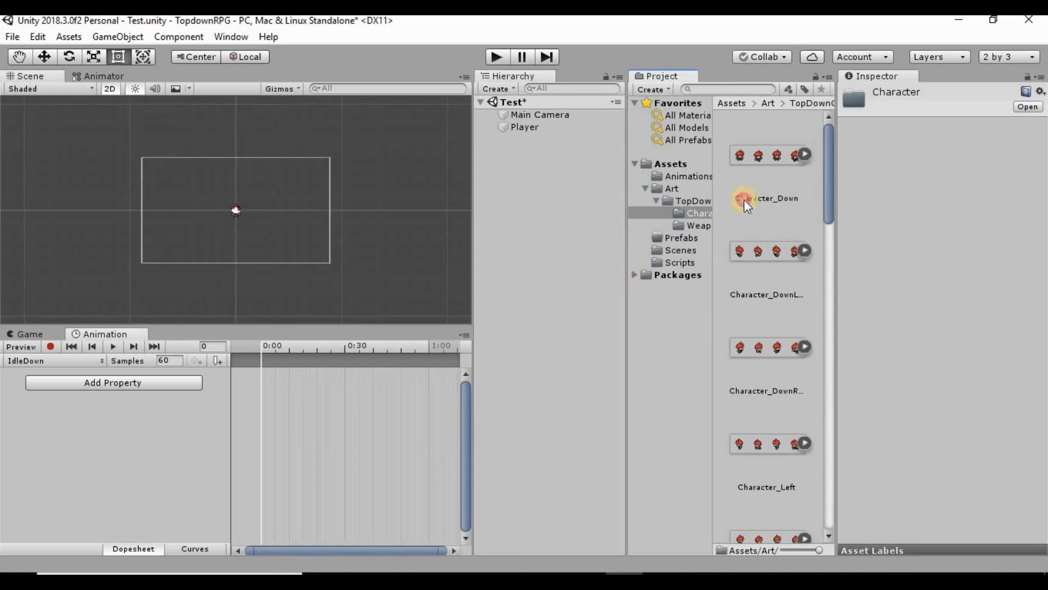
Step: Expand the Character_Down, down-left, down-right and Character_Left sprite sheets to show their individual frames
click(807, 152)
scroll(806, 221, down, 5)
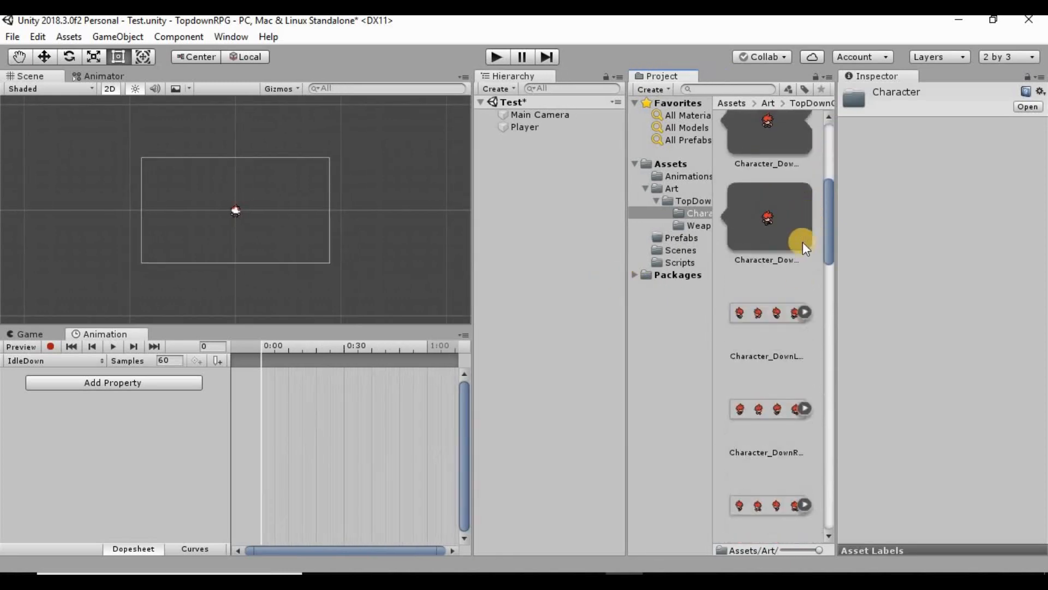
click(802, 309)
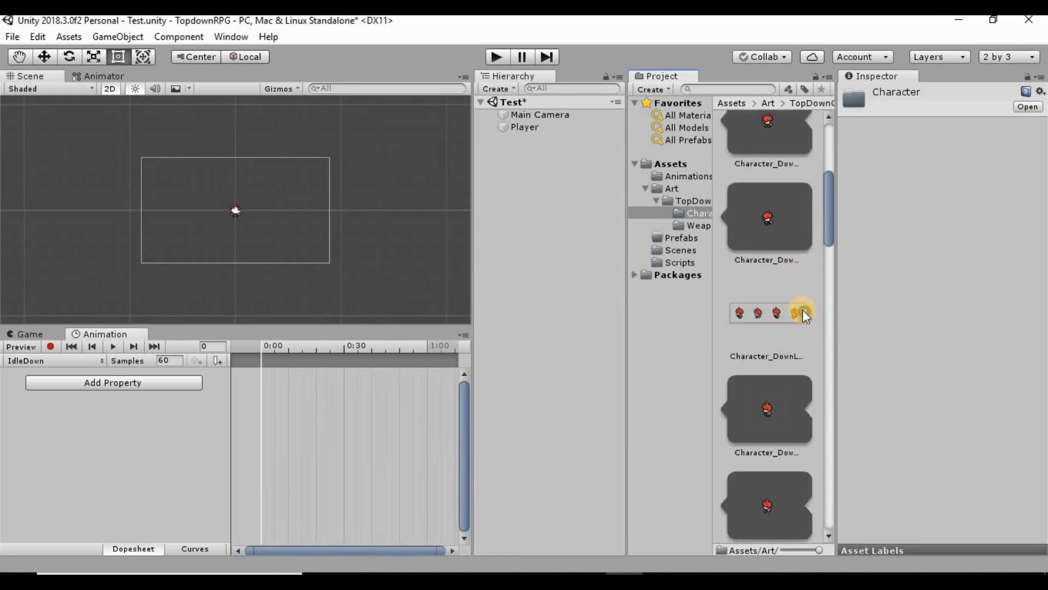
scroll(802, 310, down, 3)
scroll(803, 313, down, 2)
click(805, 327)
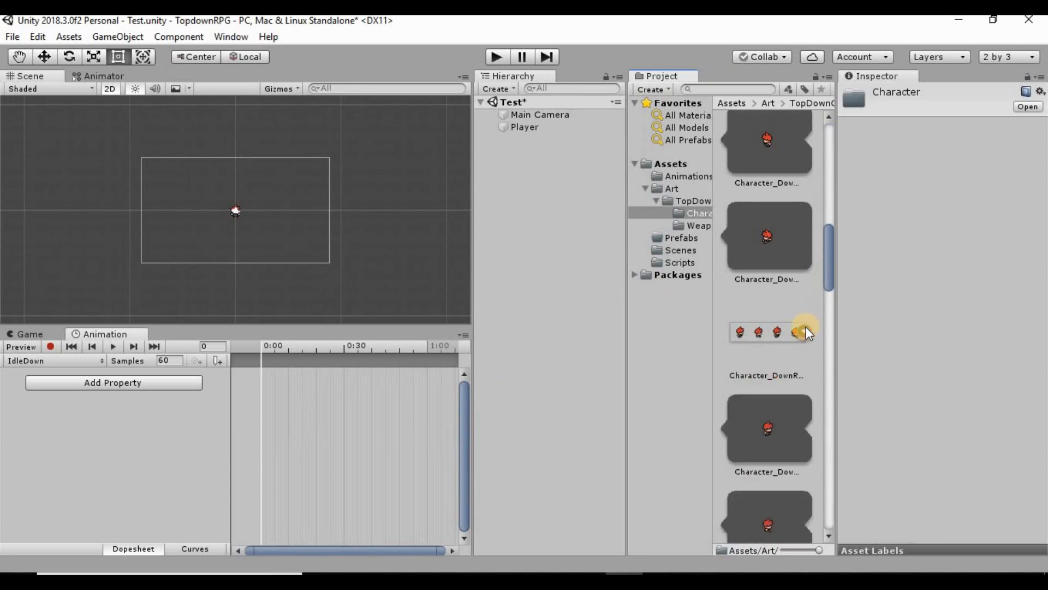
scroll(806, 327, down, 3)
scroll(806, 326, down, 3)
click(802, 311)
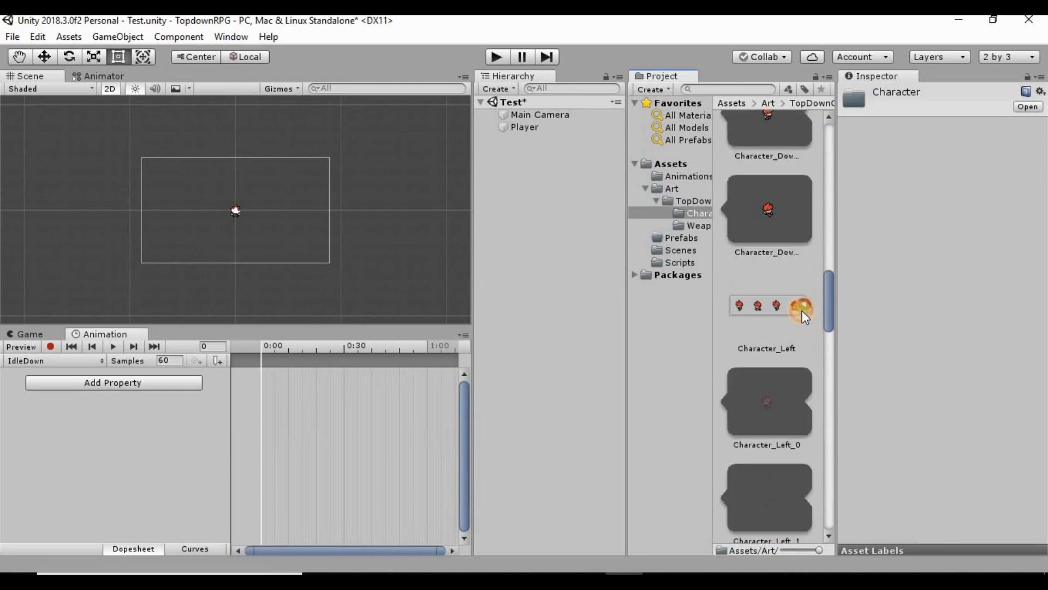
Step: Expand the Character_Right, Character_Up, Character_UpLeft and Character_UpRight sprite sheets, leaving the roll and slash sheets collapsed
scroll(801, 310, down, 5)
scroll(803, 297, down, 1)
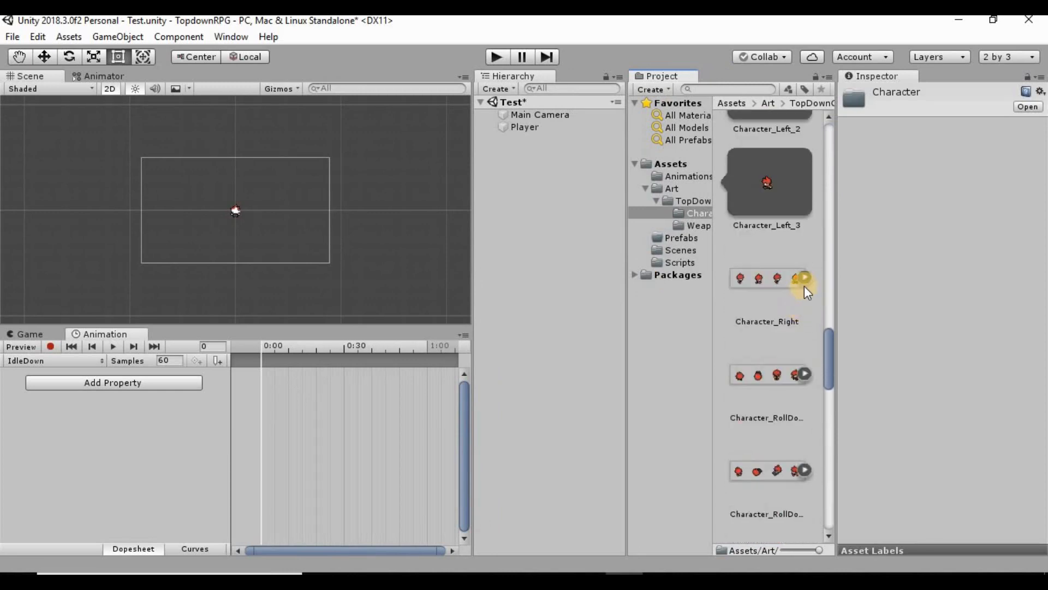
click(807, 285)
scroll(807, 286, down, 5)
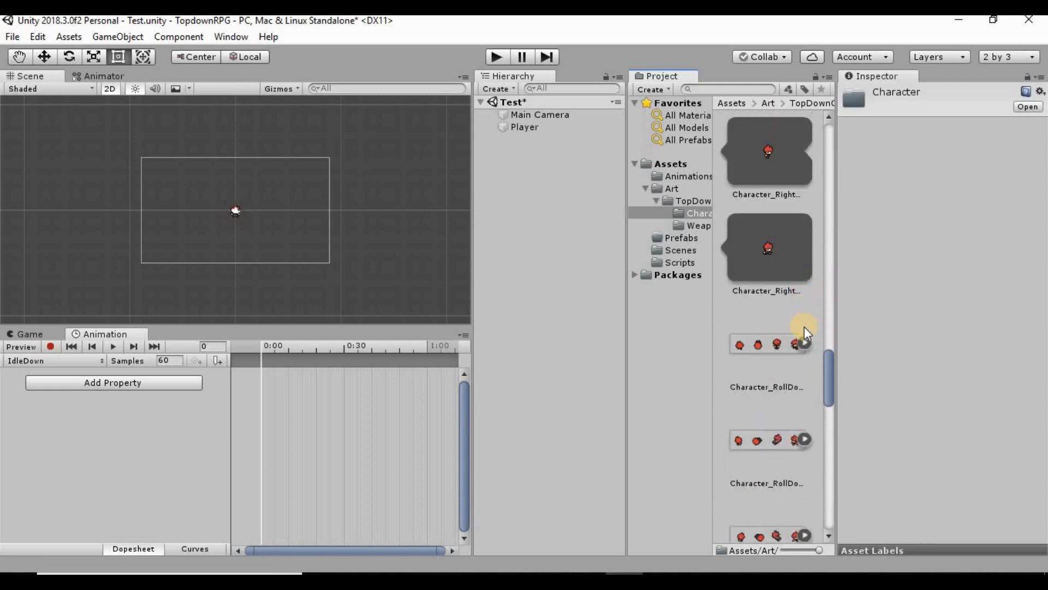
scroll(805, 327, down, 6)
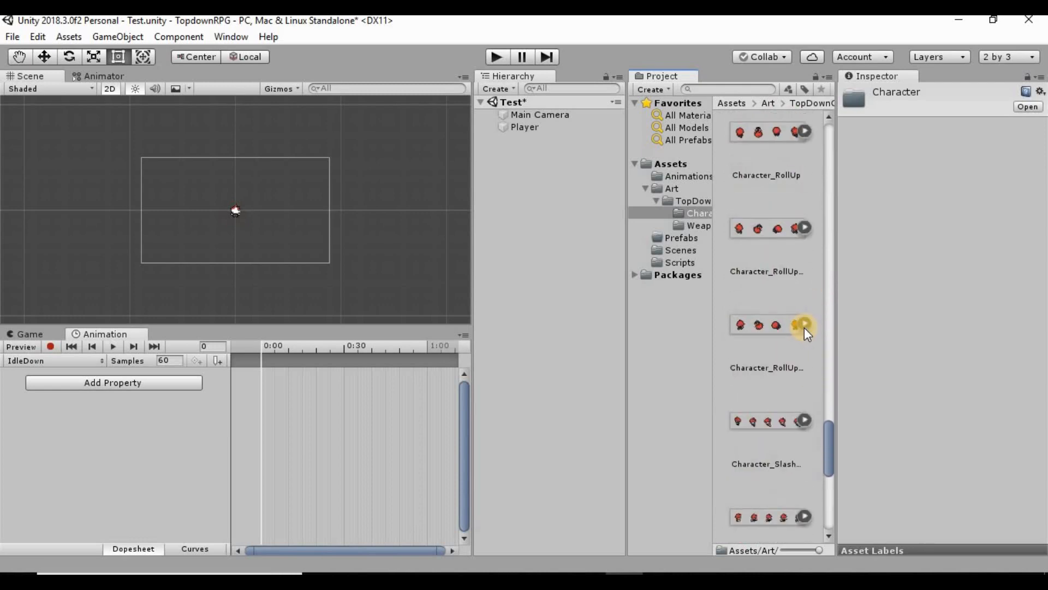
scroll(804, 327, down, 5)
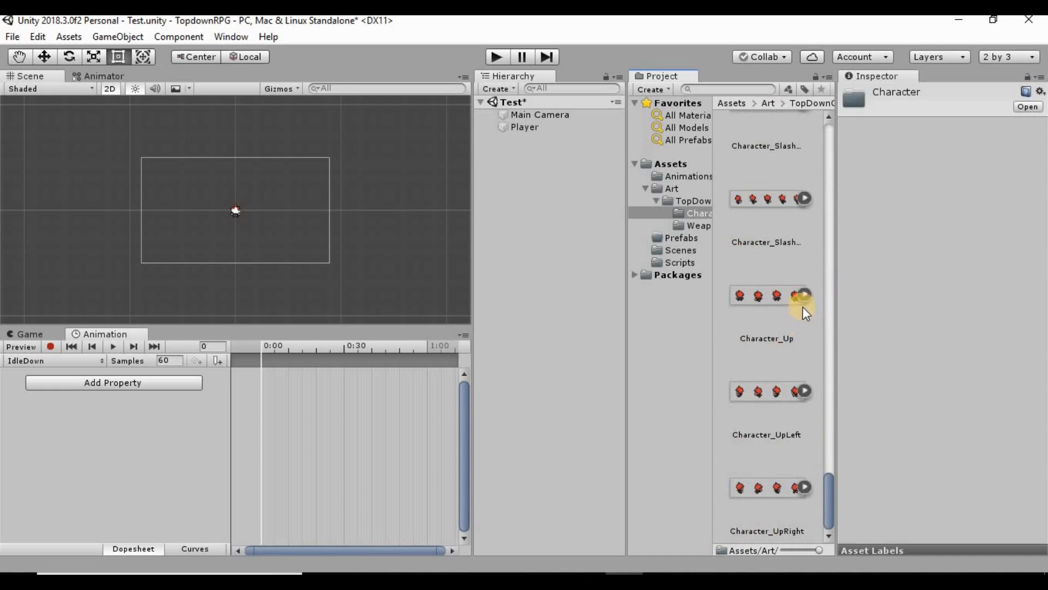
click(802, 293)
scroll(802, 350, down, 4)
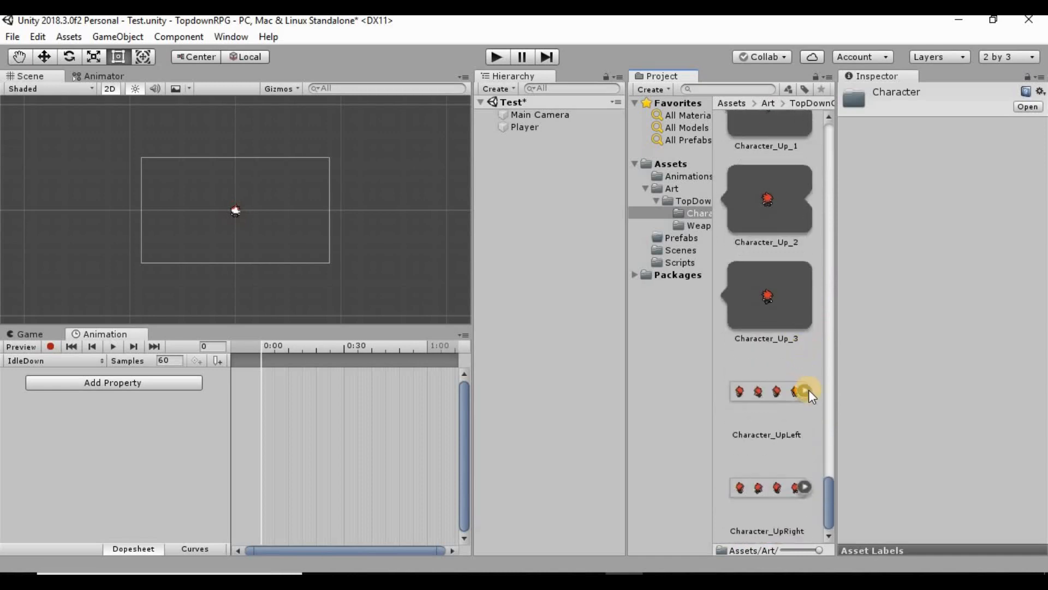
click(805, 391)
scroll(806, 385, down, 4)
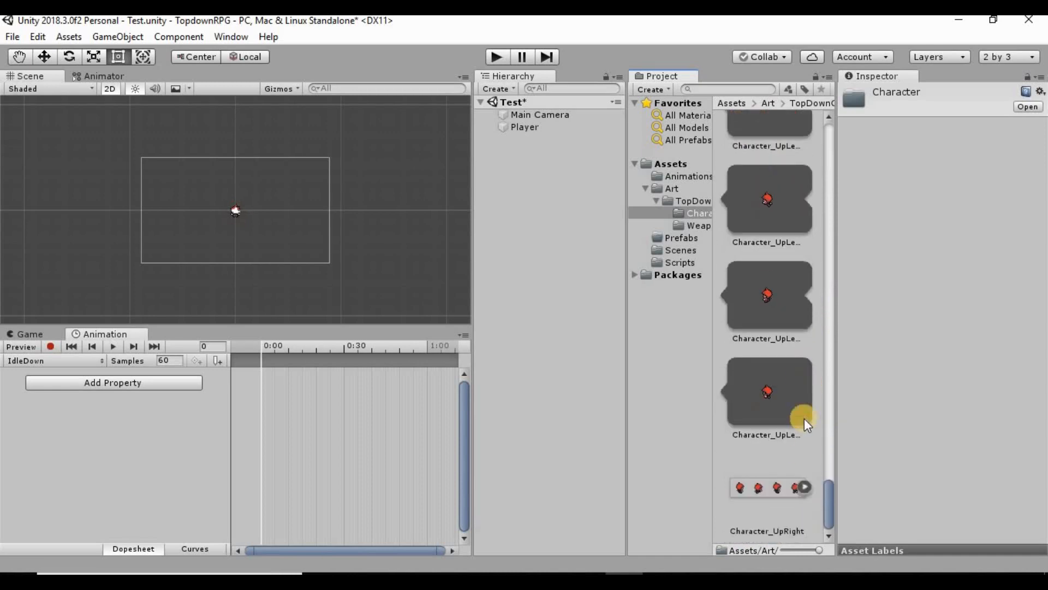
click(803, 485)
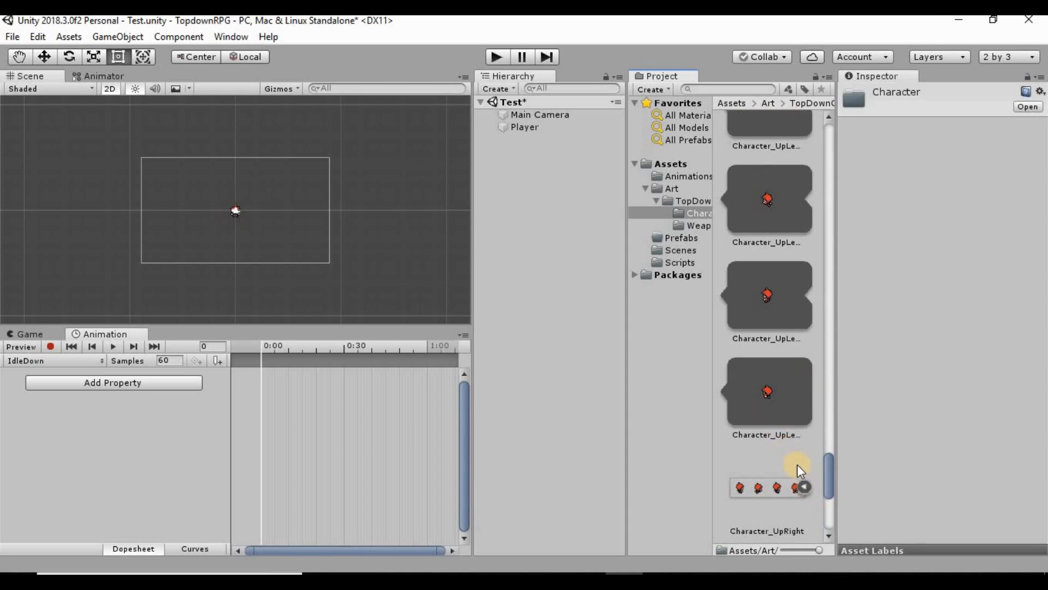
Step: Place the first Character_Down sprite at frame 0 of the IdleDown clip
scroll(794, 437, up, 12)
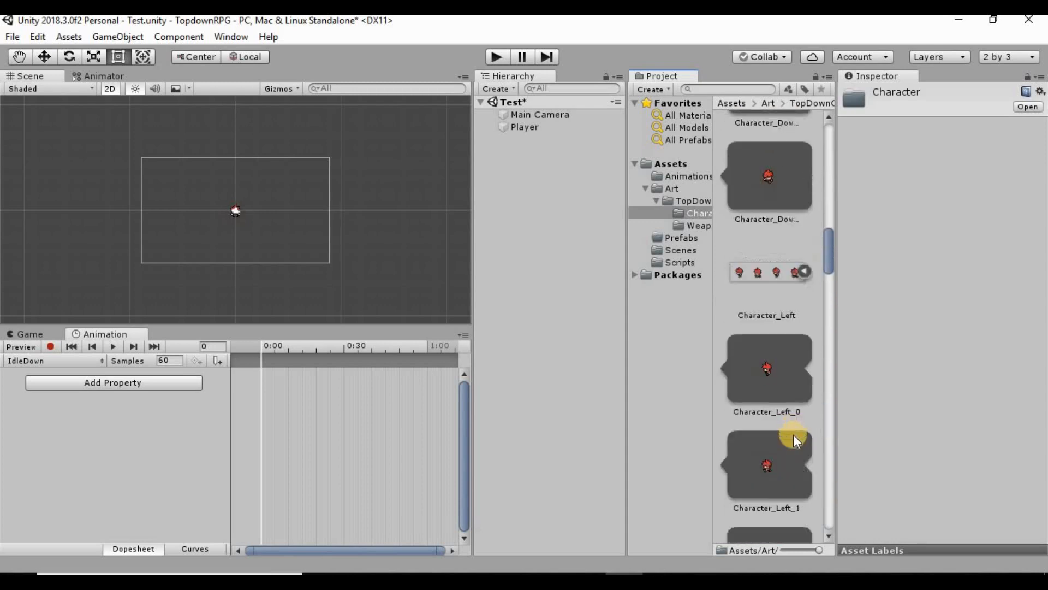
scroll(794, 435, up, 5)
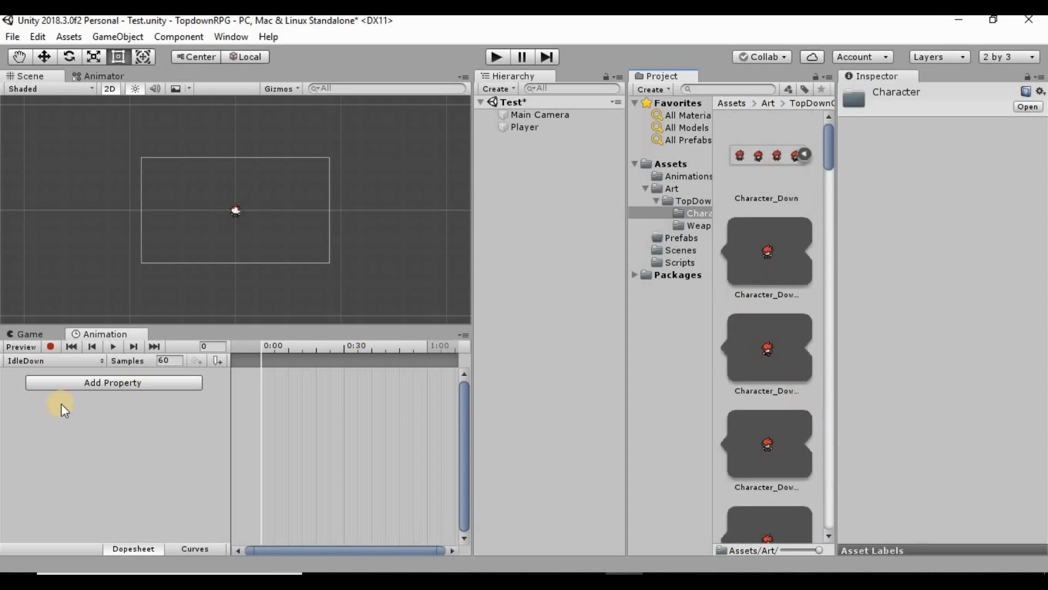
drag(759, 248, 261, 361)
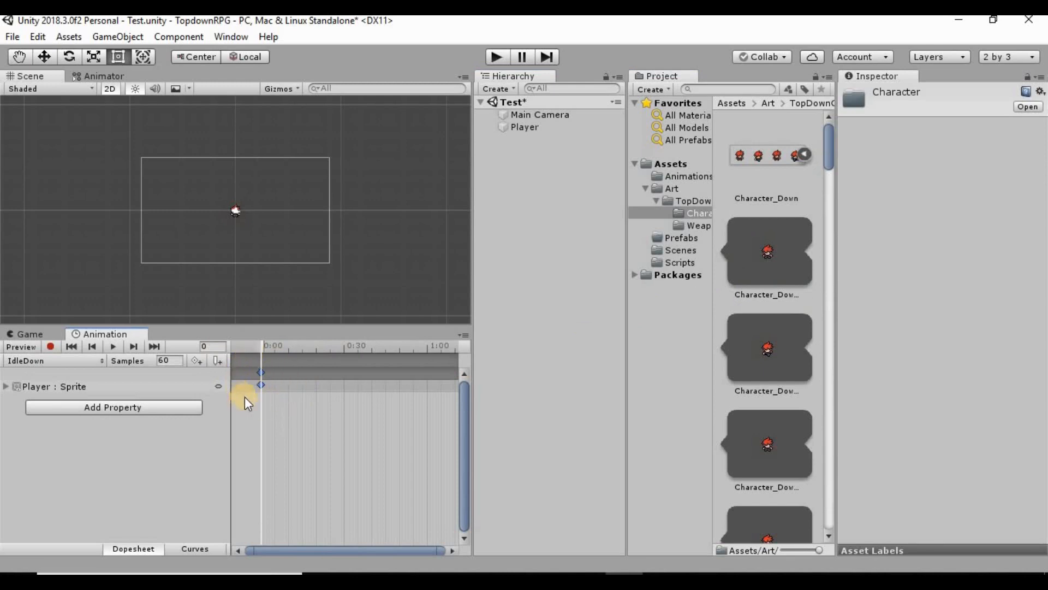
Step: Switch to the IdleDownLeft clip and place the first down-left character sprite at frame 0
click(87, 361)
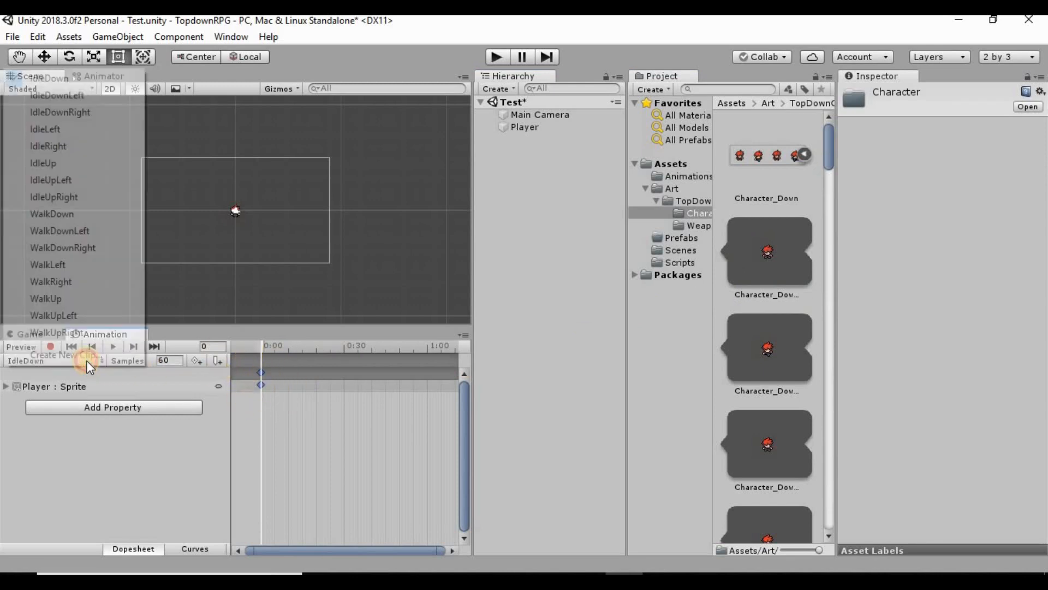
click(88, 96)
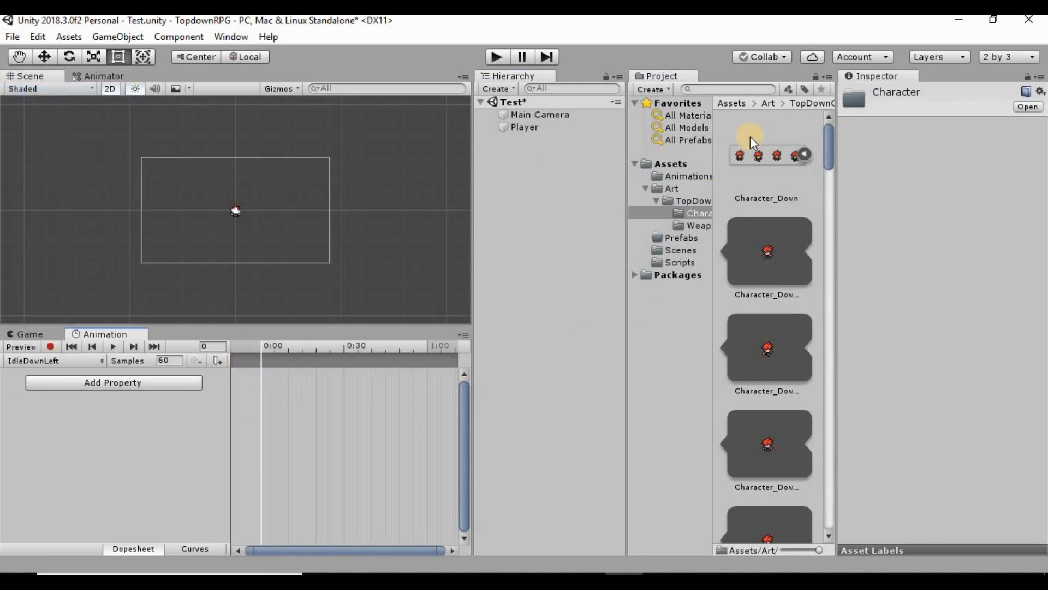
click(804, 152)
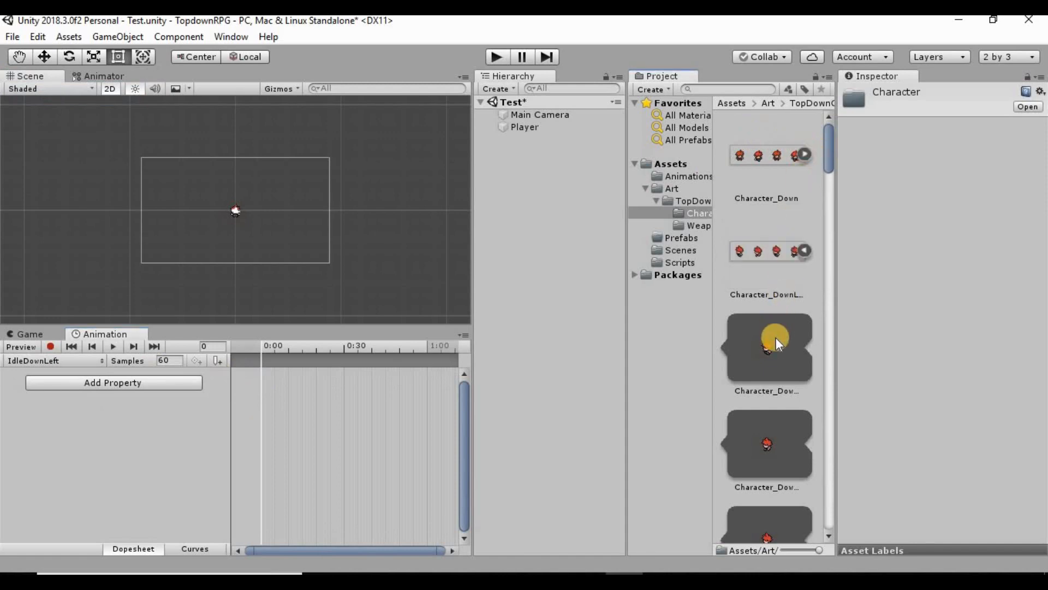
drag(776, 338, 263, 383)
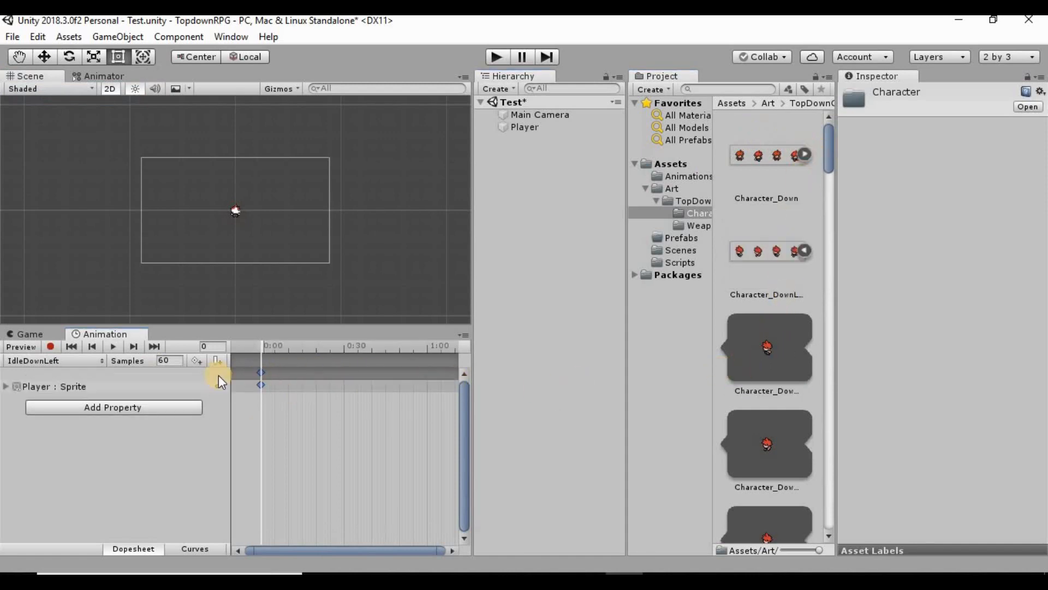
Step: Switch to the IdleDownRight clip and place the first down-right character sprite at its start
click(96, 361)
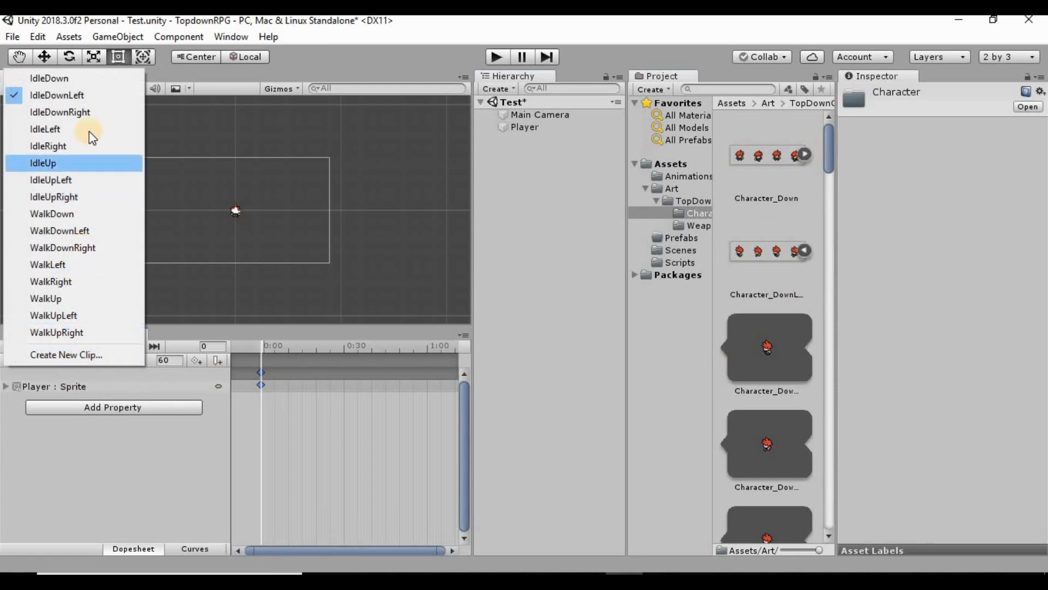
click(96, 113)
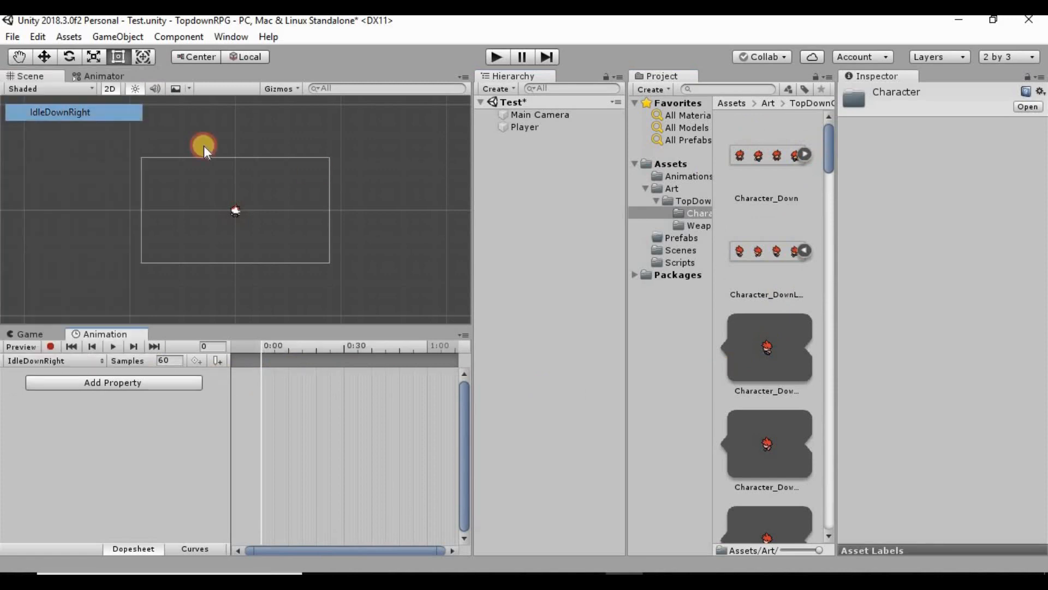
click(802, 253)
drag(793, 405, 282, 401)
Step: Switch to the IdleLeft clip and place the Character_Left_0 sprite at frame 0
click(83, 360)
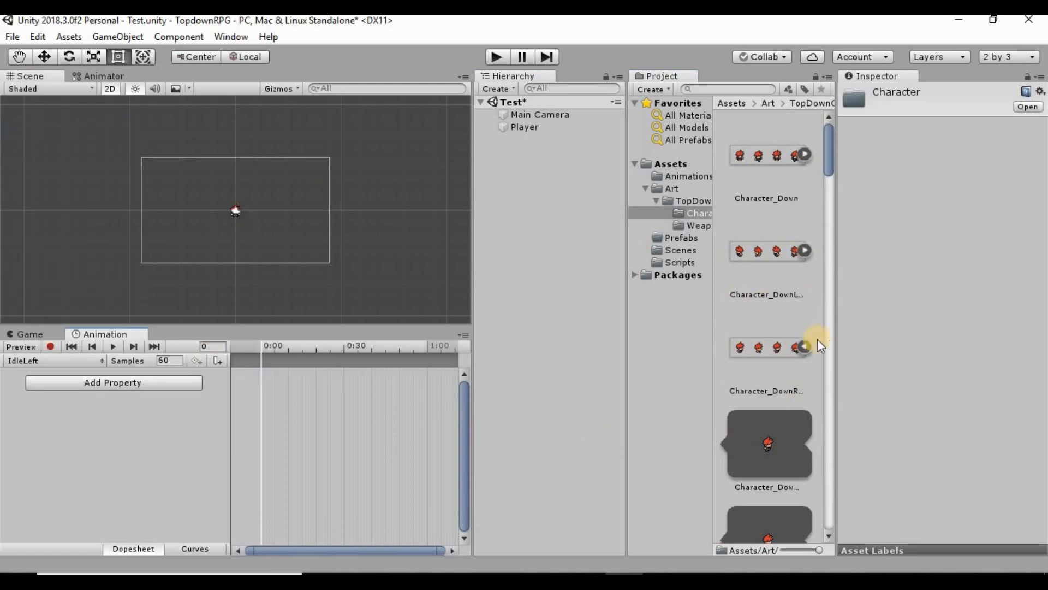
click(803, 348)
scroll(759, 420, down, 3)
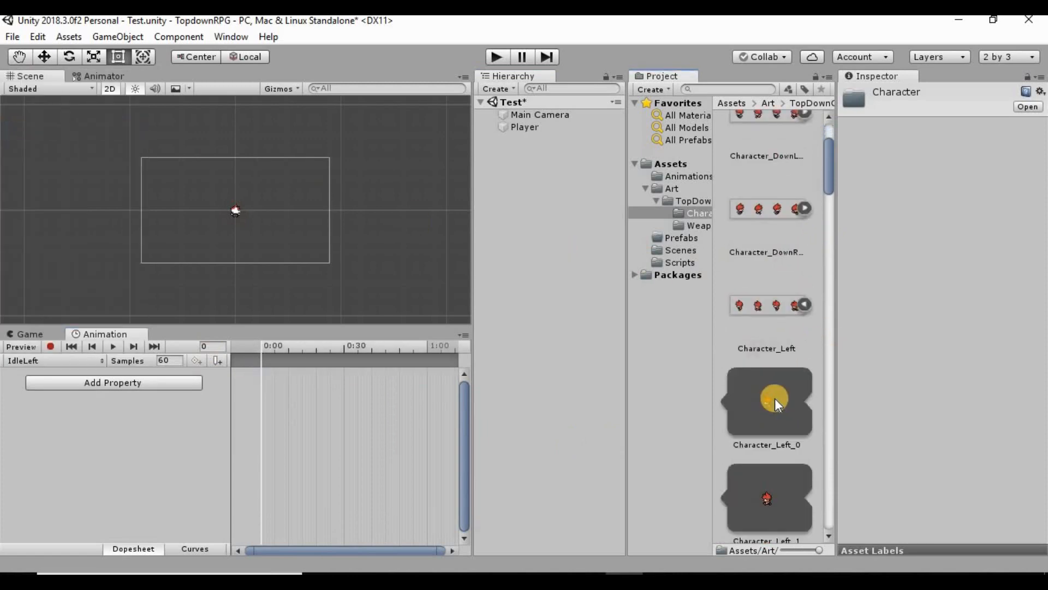
drag(772, 398, 262, 407)
Step: Switch to the IdleRight clip and place the first Character_Right sprite at frame 0
click(52, 362)
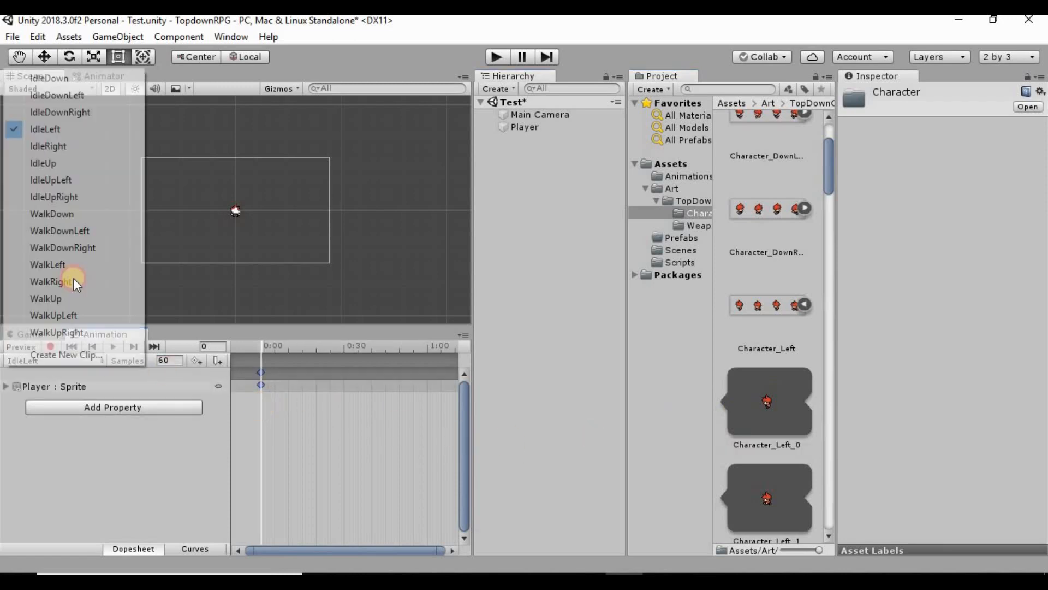
click(79, 148)
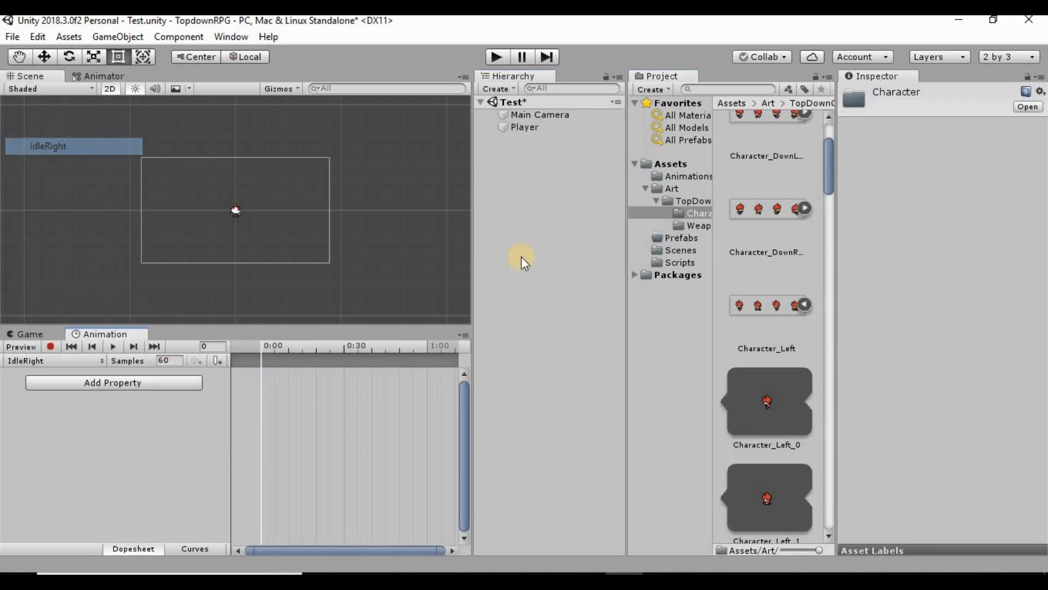
click(804, 303)
scroll(776, 334, down, 3)
drag(799, 363, 263, 393)
Step: Switch to the IdleUp clip and place the Character_Up_0 sprite at frame 0
click(96, 361)
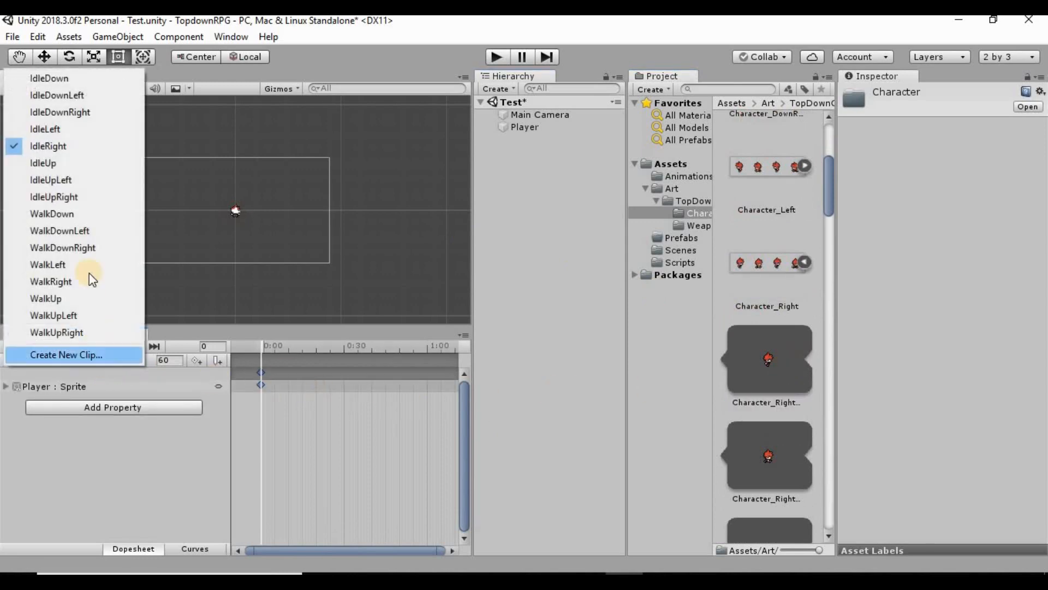
click(72, 163)
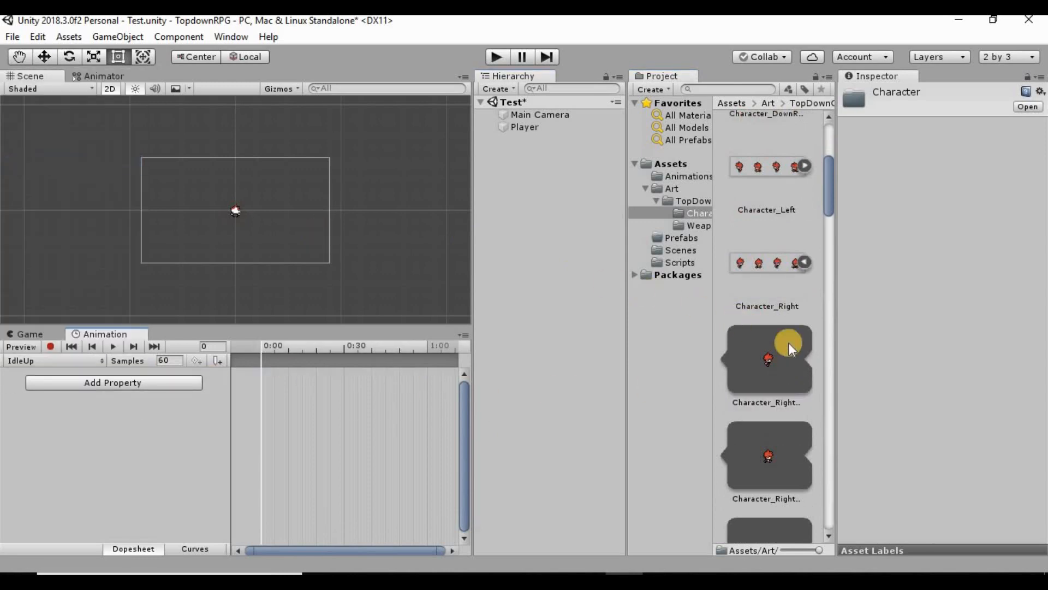
scroll(788, 343, down, 8)
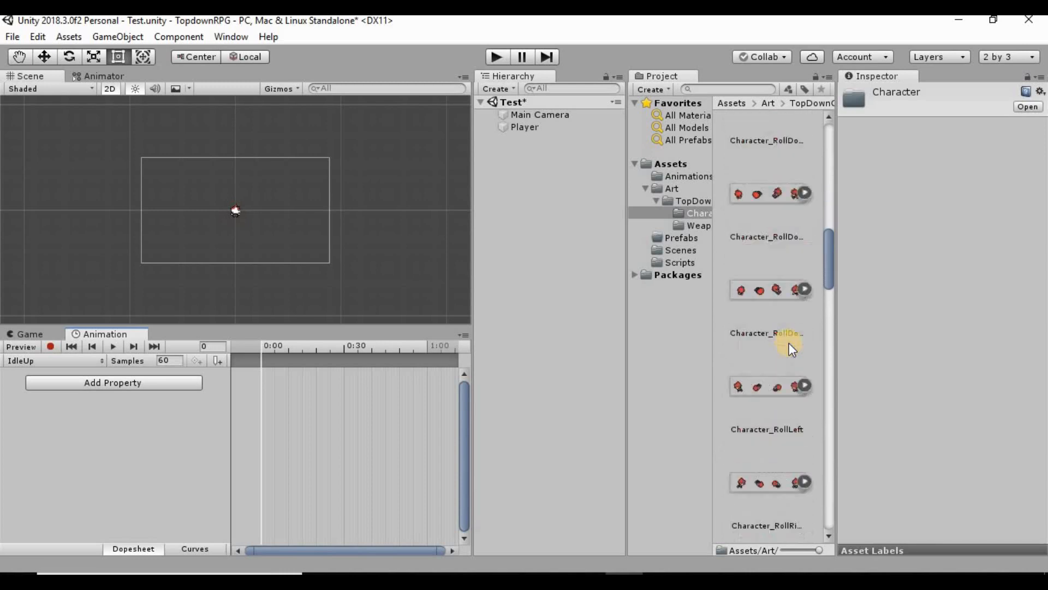
scroll(788, 343, down, 10)
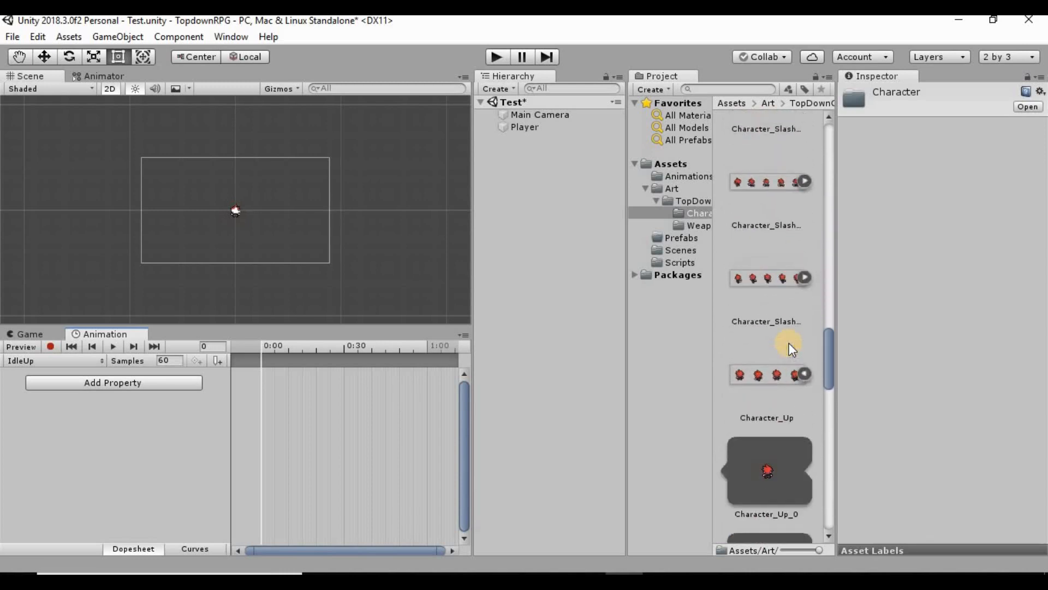
scroll(789, 344, down, 3)
drag(790, 344, 383, 383)
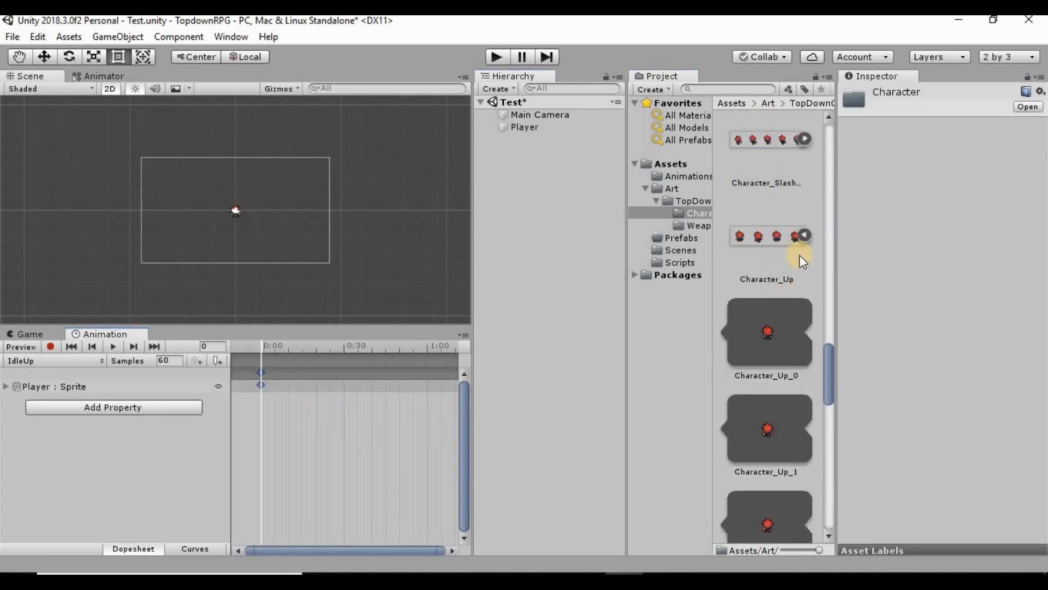
click(801, 236)
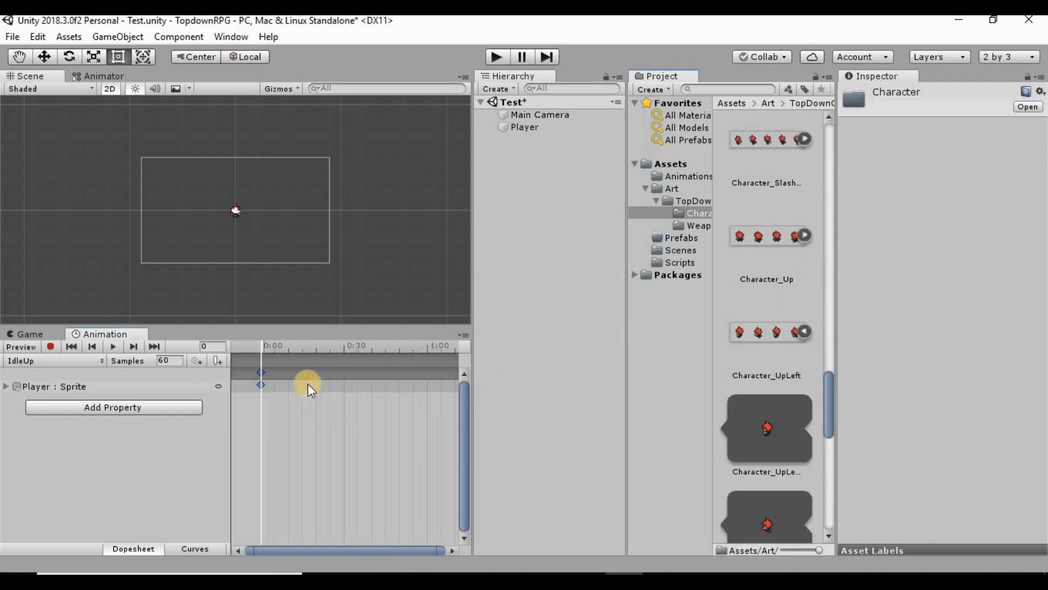
Step: Switch to the IdleUpLeft clip and place the first Character_UpLeft sprite at frame 0
click(56, 357)
click(73, 184)
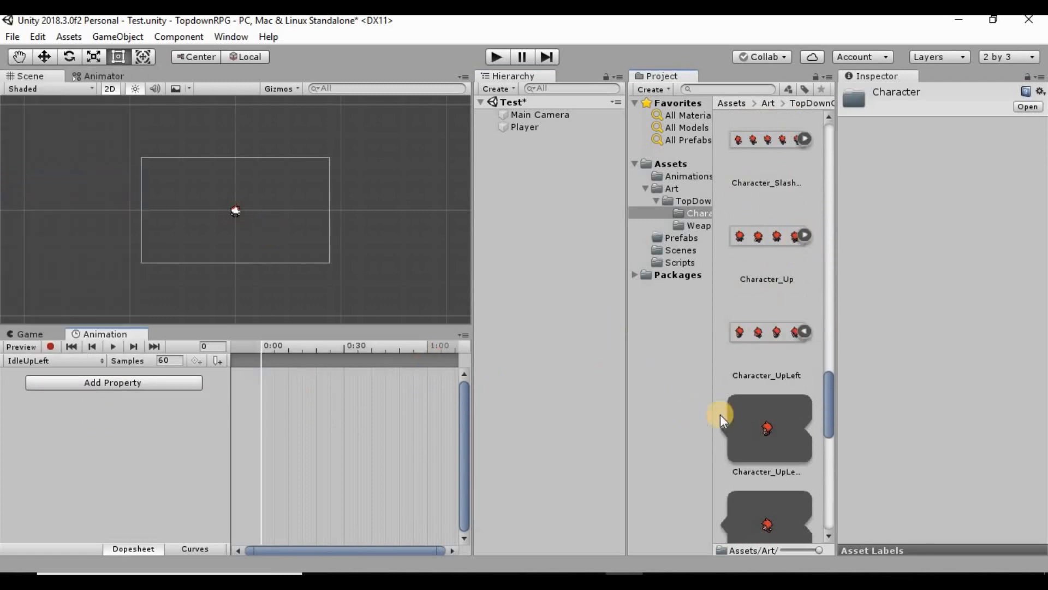
scroll(794, 419, down, 3)
drag(769, 248, 406, 403)
click(802, 147)
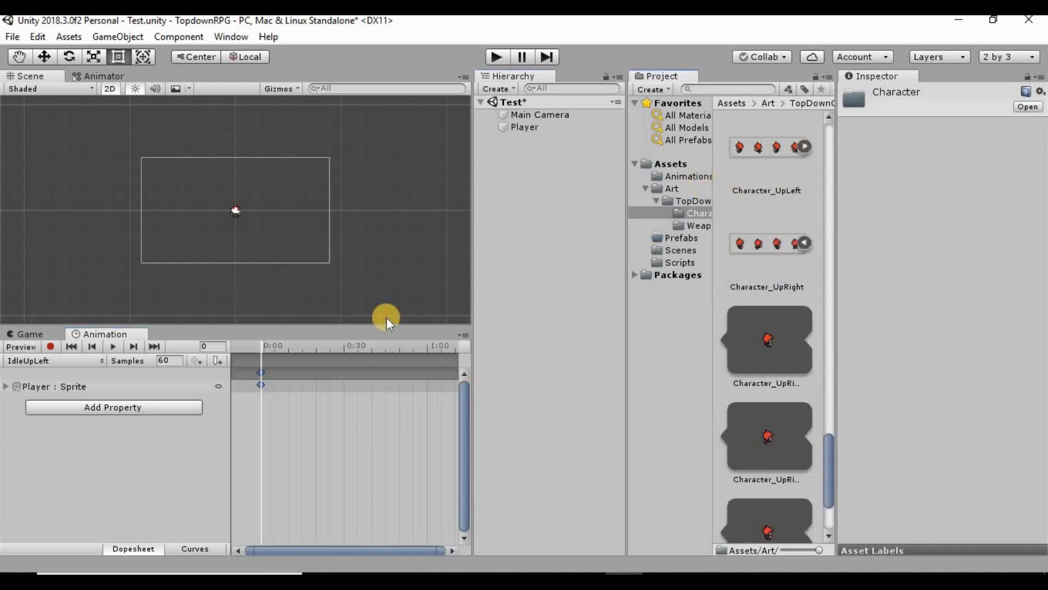
click(71, 355)
click(71, 360)
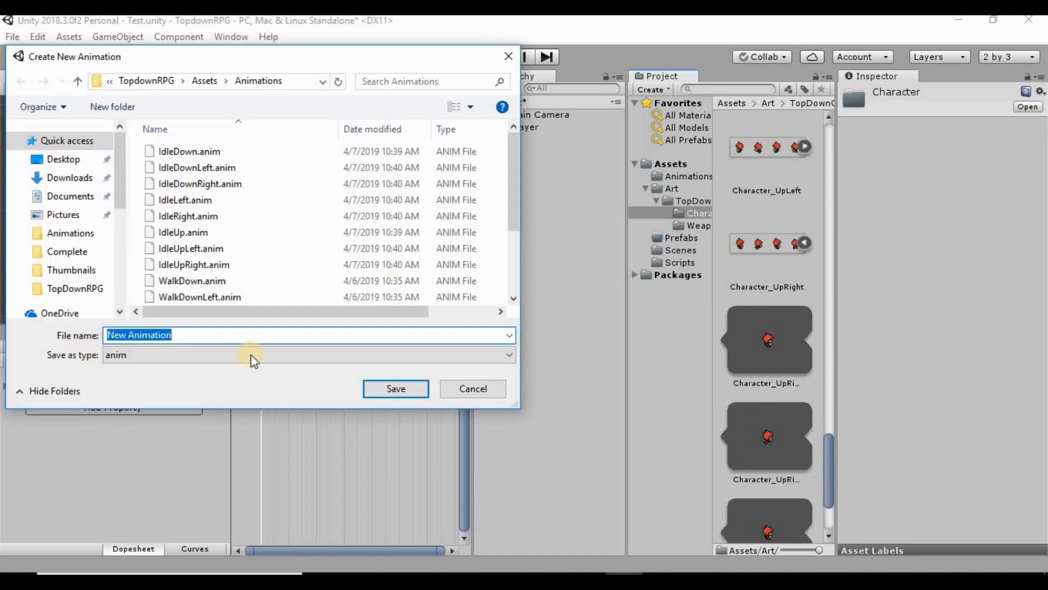
click(452, 390)
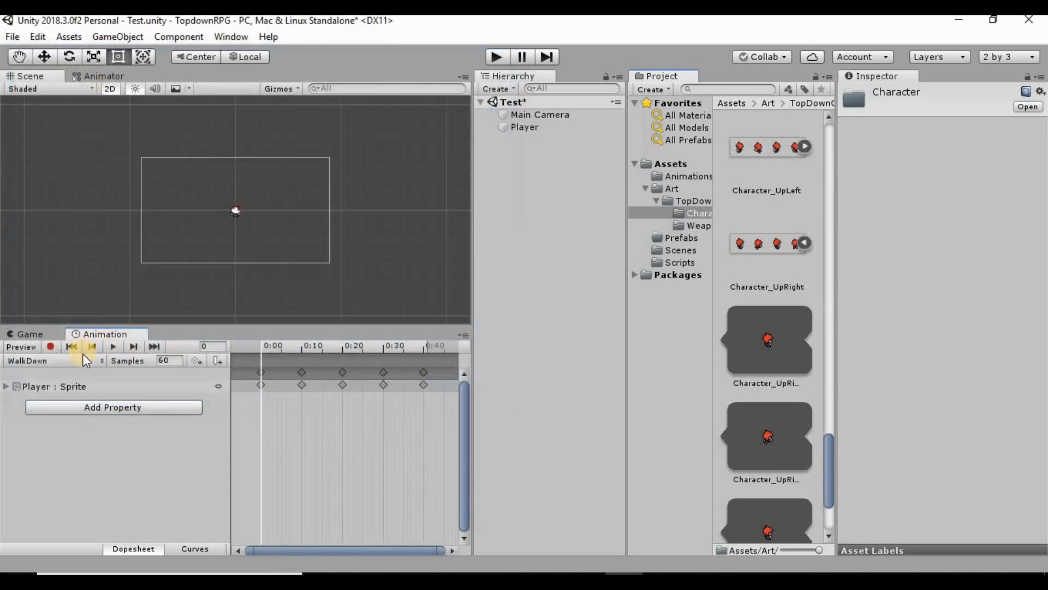
Step: Switch to the IdleUpRight clip and place the first Character_UpRight sprite at frame 0
click(84, 360)
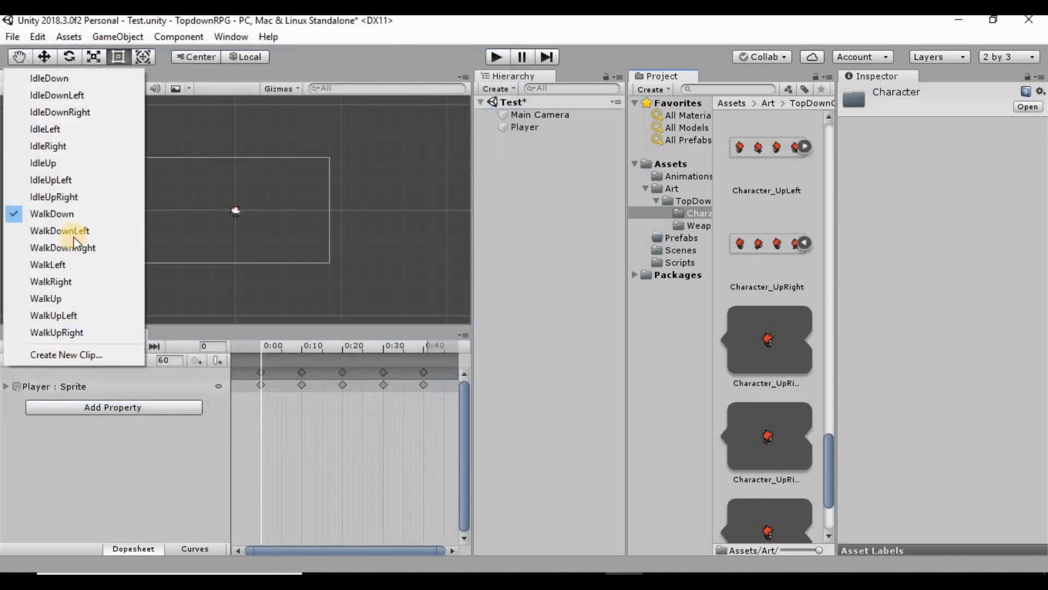
click(88, 198)
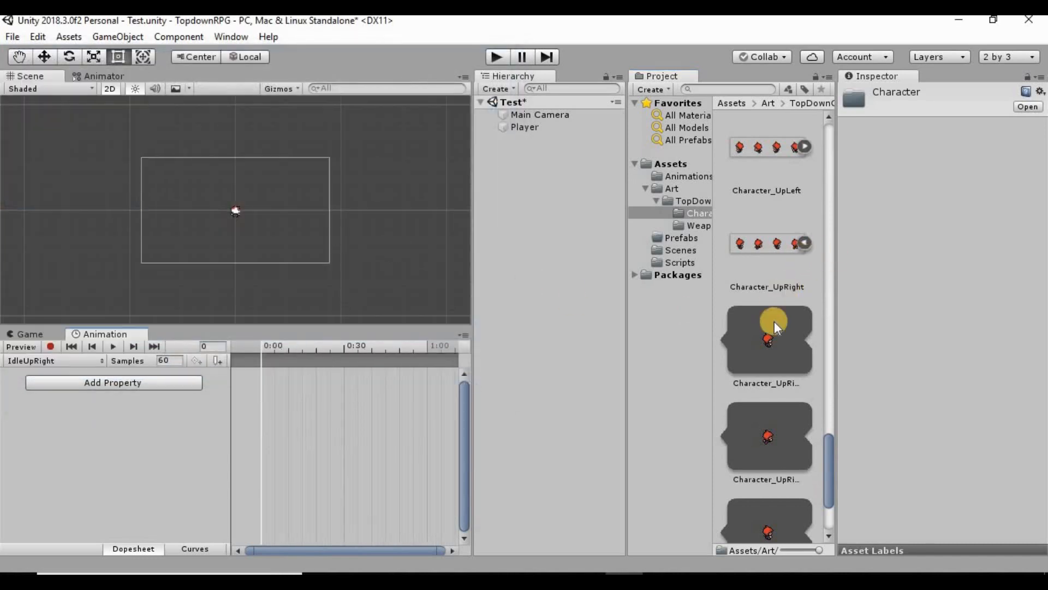
drag(774, 321, 451, 376)
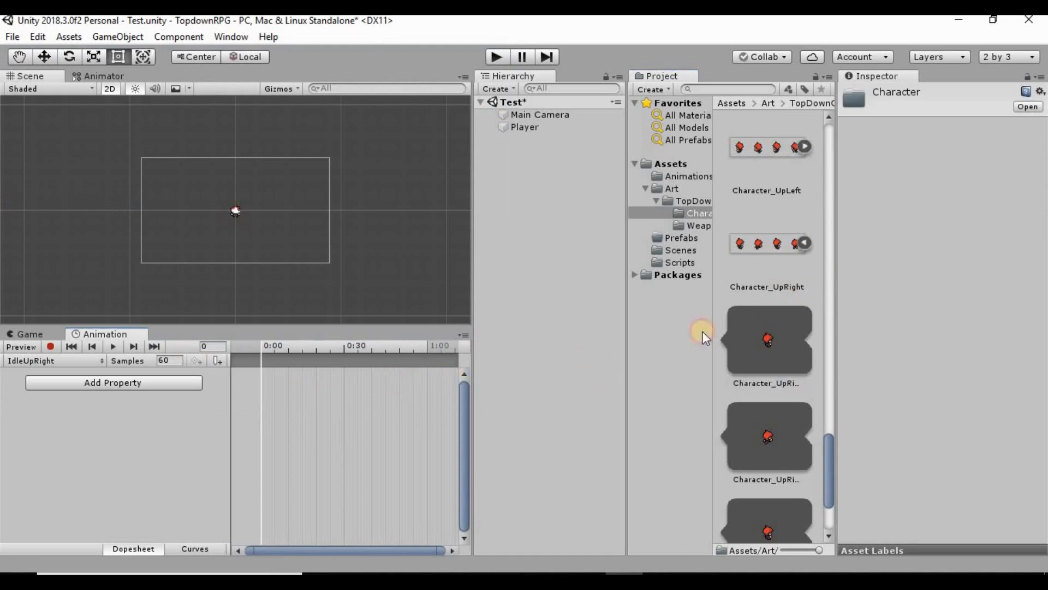
click(800, 250)
scroll(668, 416, up, 6)
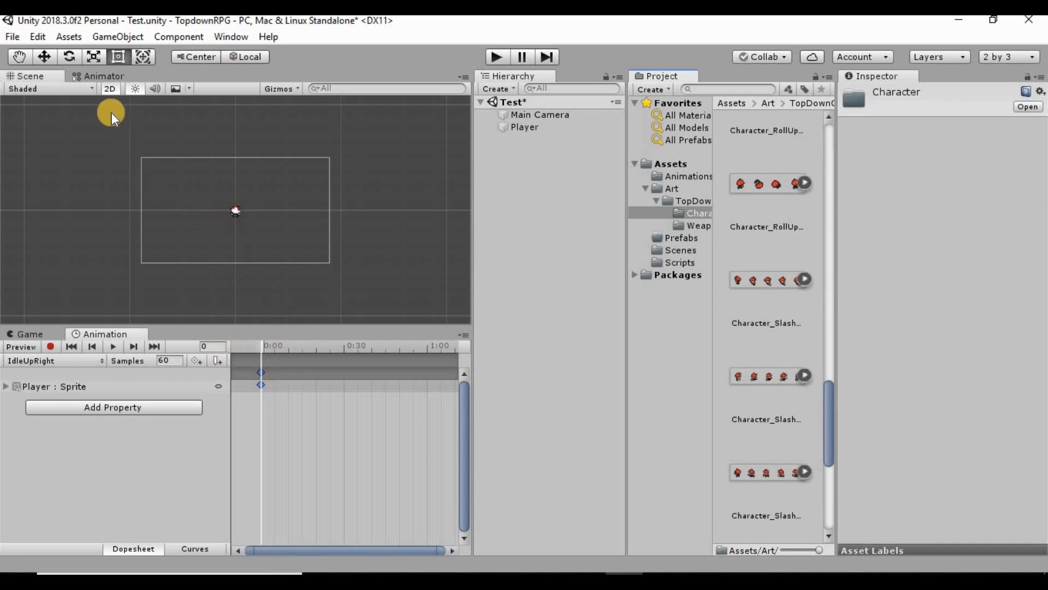
Step: Delete all the separate idle states from the Animator's Base Layer, keeping only the Player_Move state
click(103, 76)
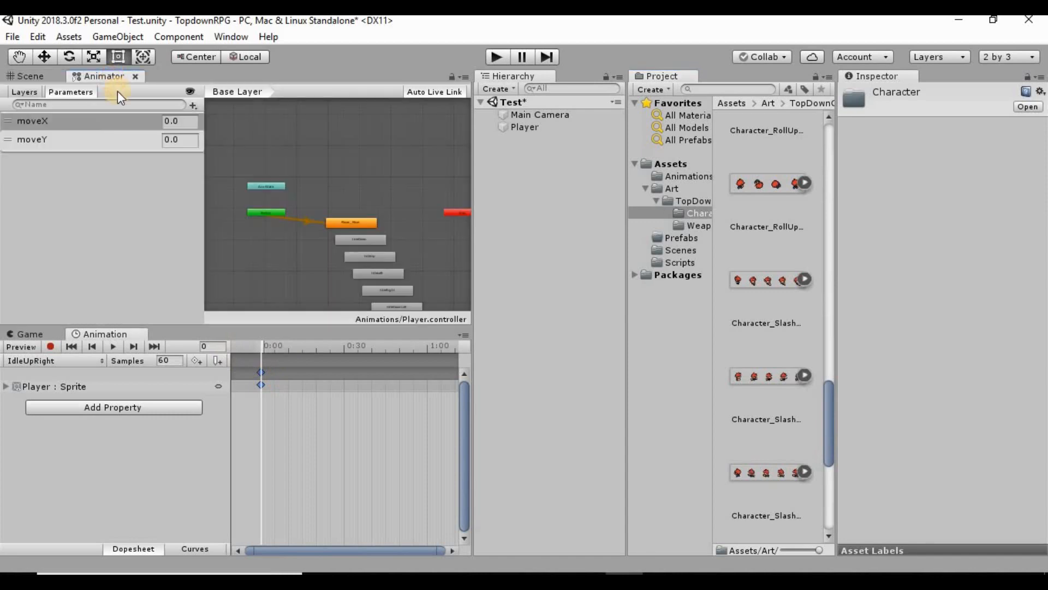
scroll(399, 235, up, 5)
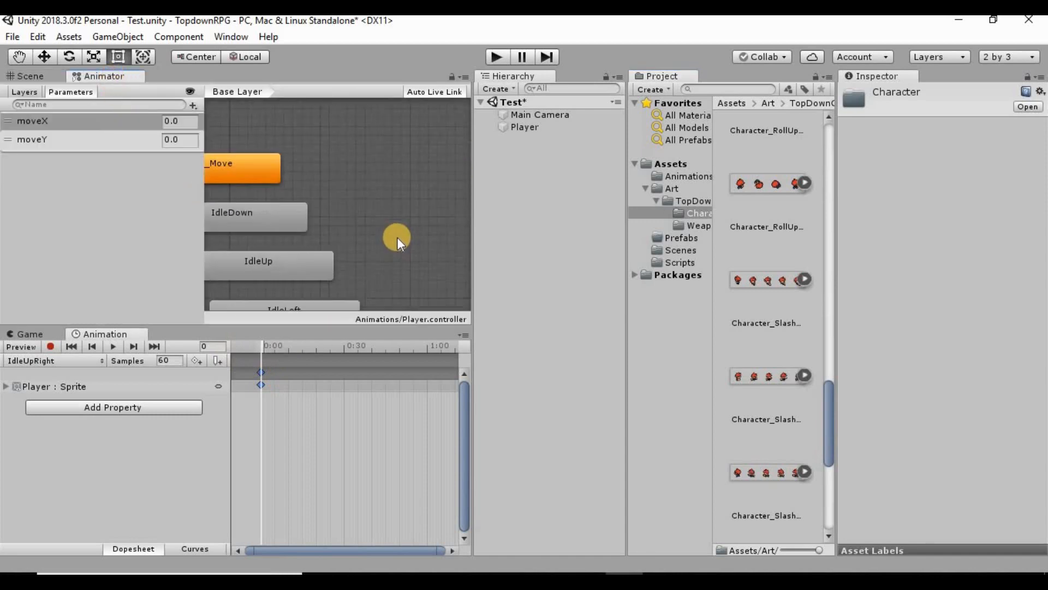
mouse_move(397, 236)
middle_down()
mouse_move(427, 169)
mouse_move(372, 161)
mouse_move(355, 145)
middle_up()
scroll(392, 185, down, 3)
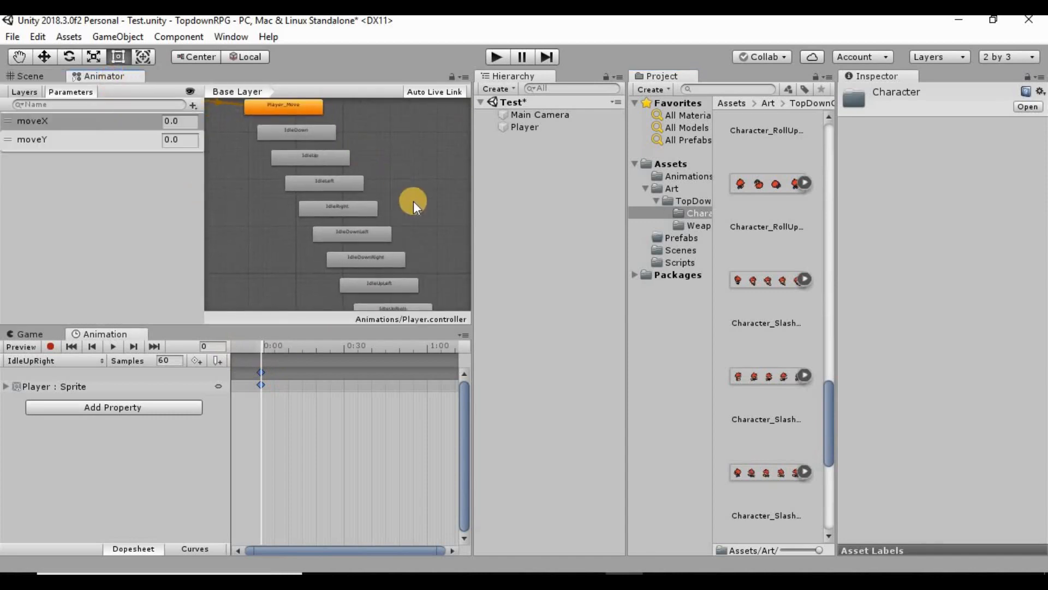
middle_drag(412, 199, 371, 147)
drag(376, 272, 361, 256)
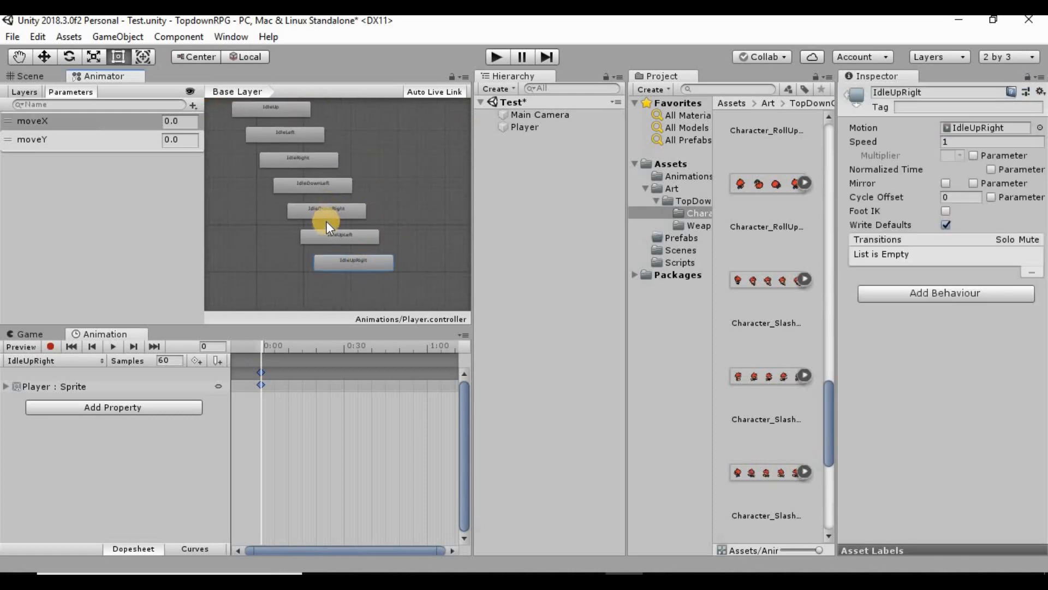
drag(327, 222, 327, 207)
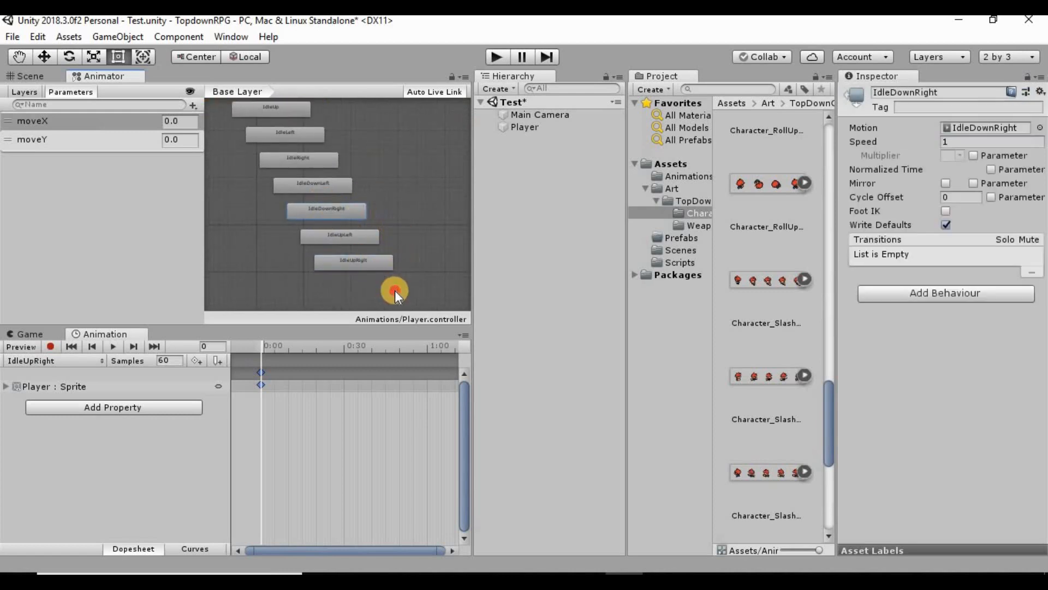
drag(394, 290, 261, 127)
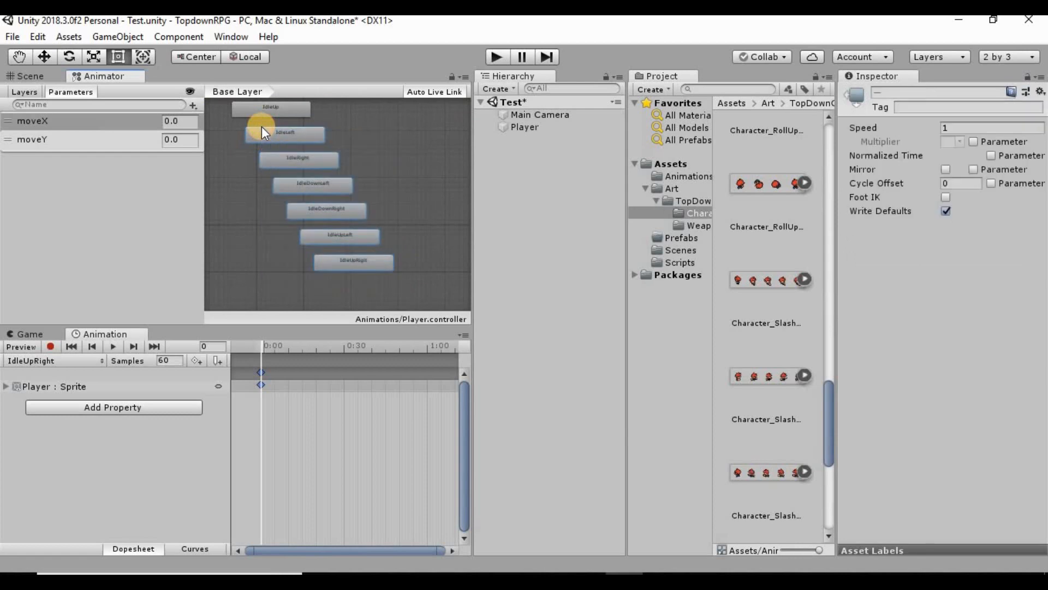
key(Delete)
key(f)
drag(365, 247, 297, 159)
key(Delete)
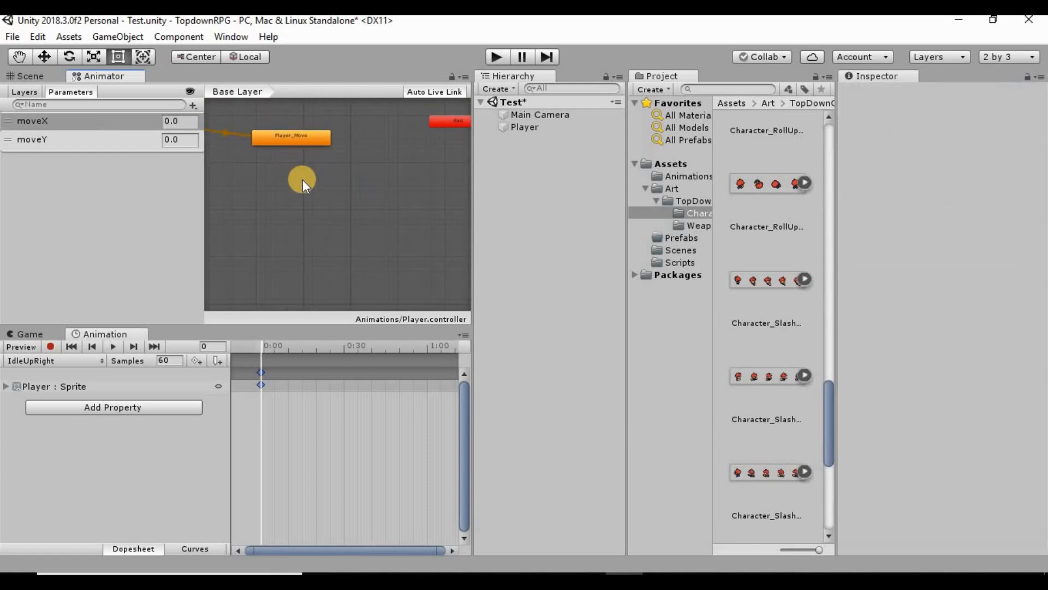
Step: Widen the Animator view, create a state from a new blend tree and place it directly above Player_Move
middle_drag(330, 232, 357, 288)
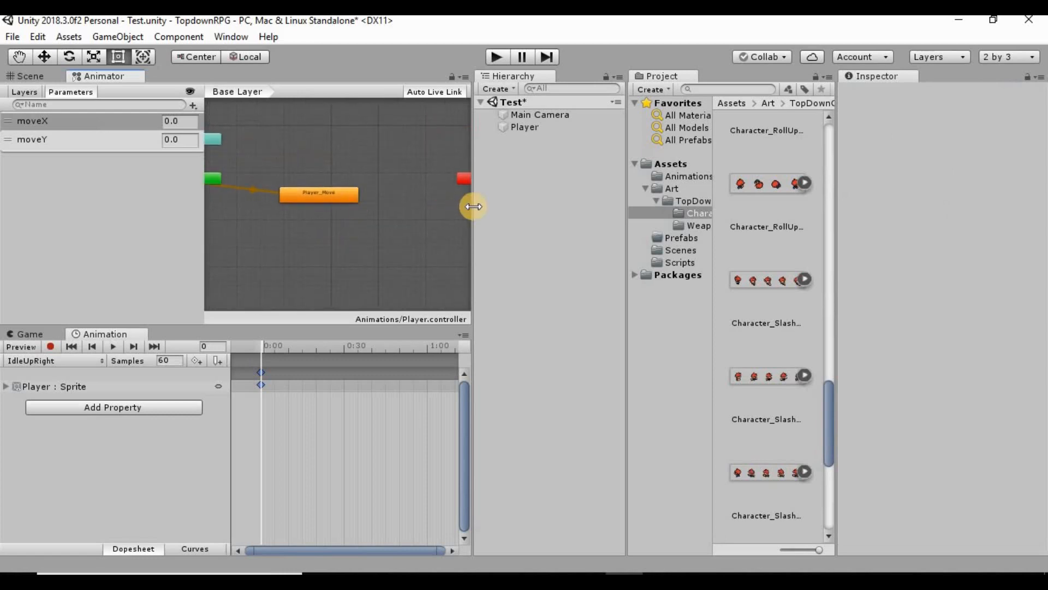
drag(473, 207, 656, 224)
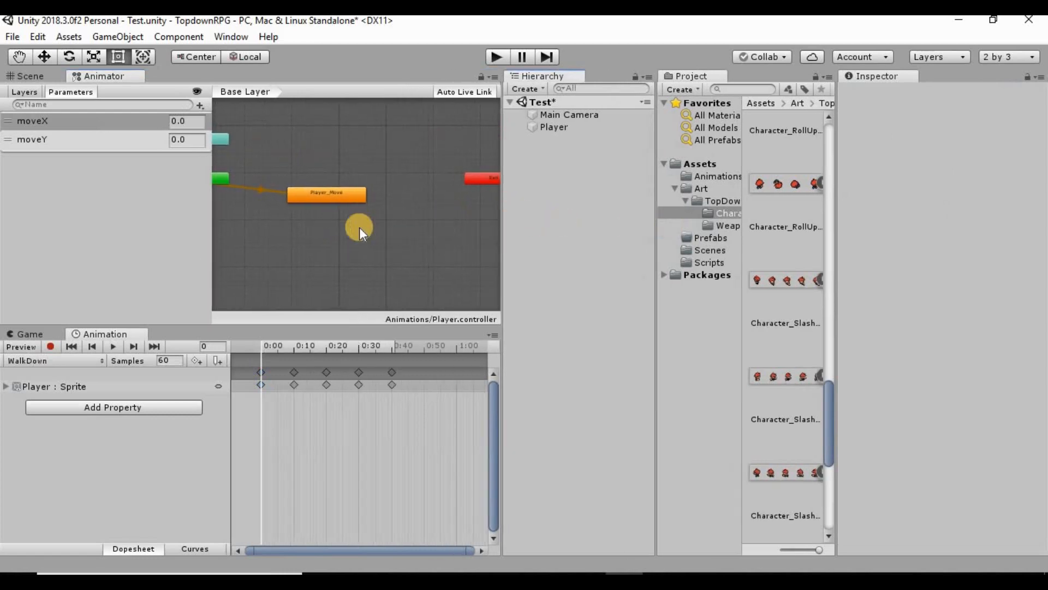
right_click(325, 160)
mouse_move(432, 171)
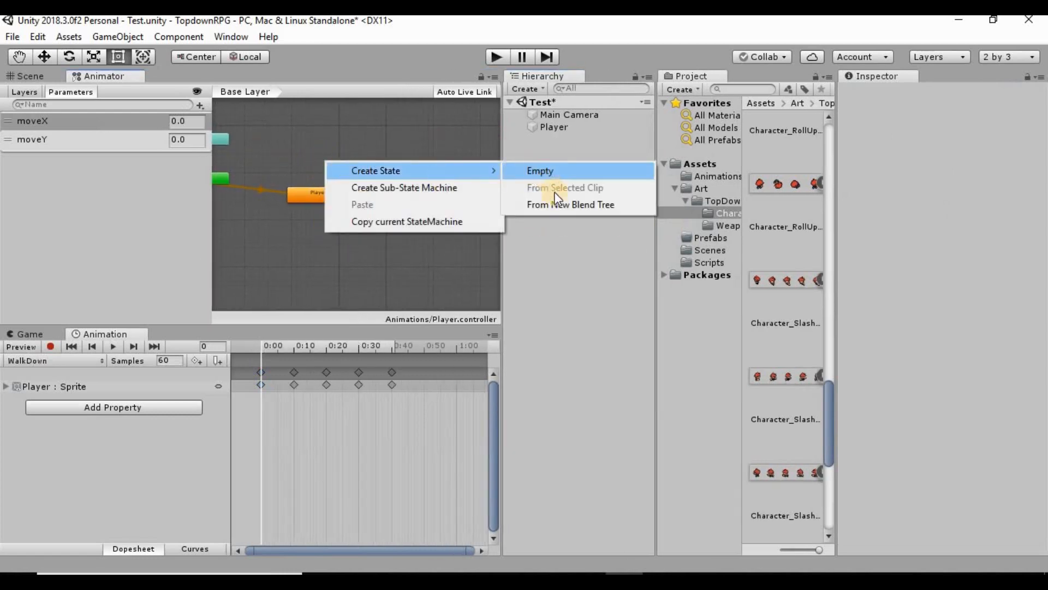
click(558, 206)
click(351, 164)
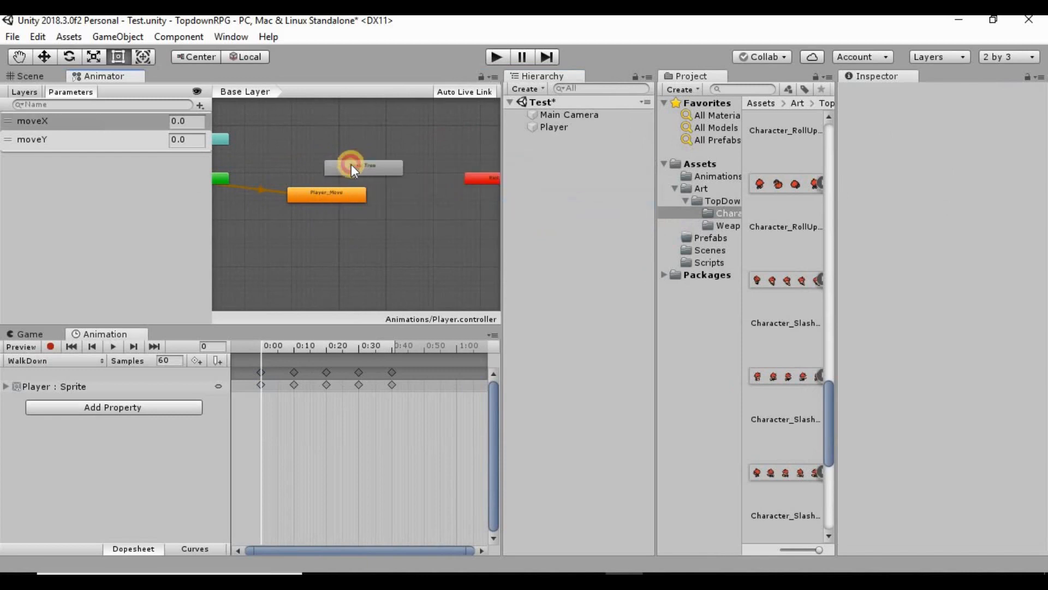
drag(352, 164, 323, 168)
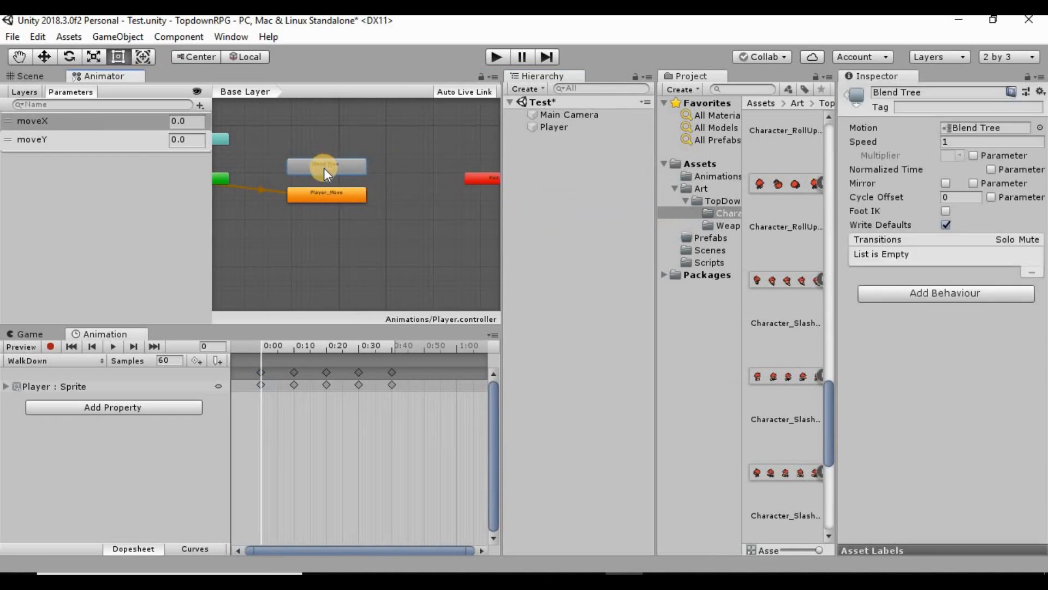
Step: Rename the new blend tree state as Player_Idle
click(923, 92)
key(ctrl+a)
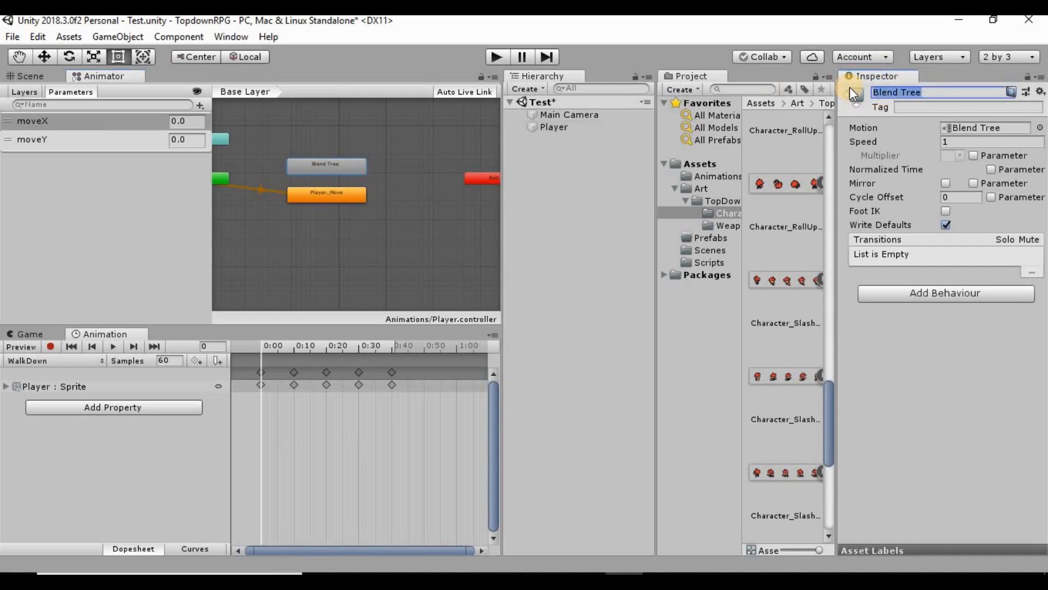
text(Player_Idle)
key(Return)
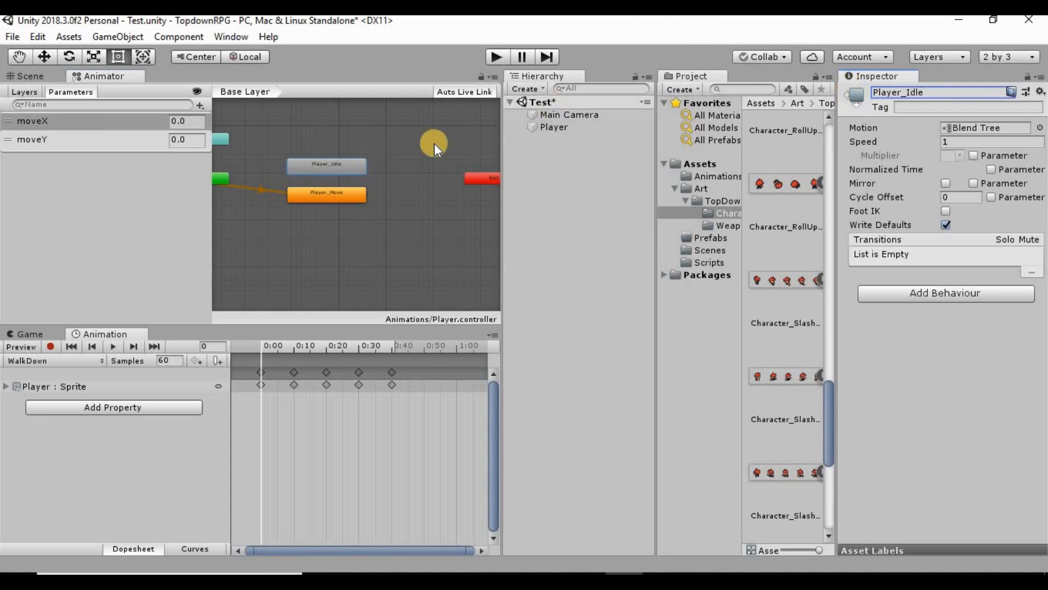
Step: Open the Player_Idle blend tree and set it to 2D Simple Directional with moveX and moveY as its parameters
double_click(343, 167)
click(392, 205)
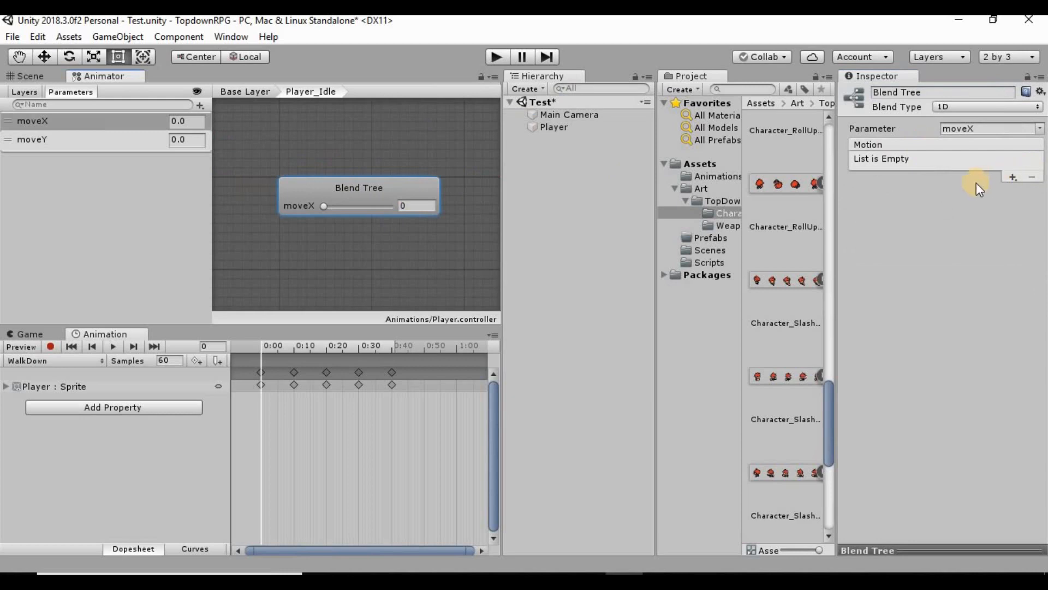
click(963, 108)
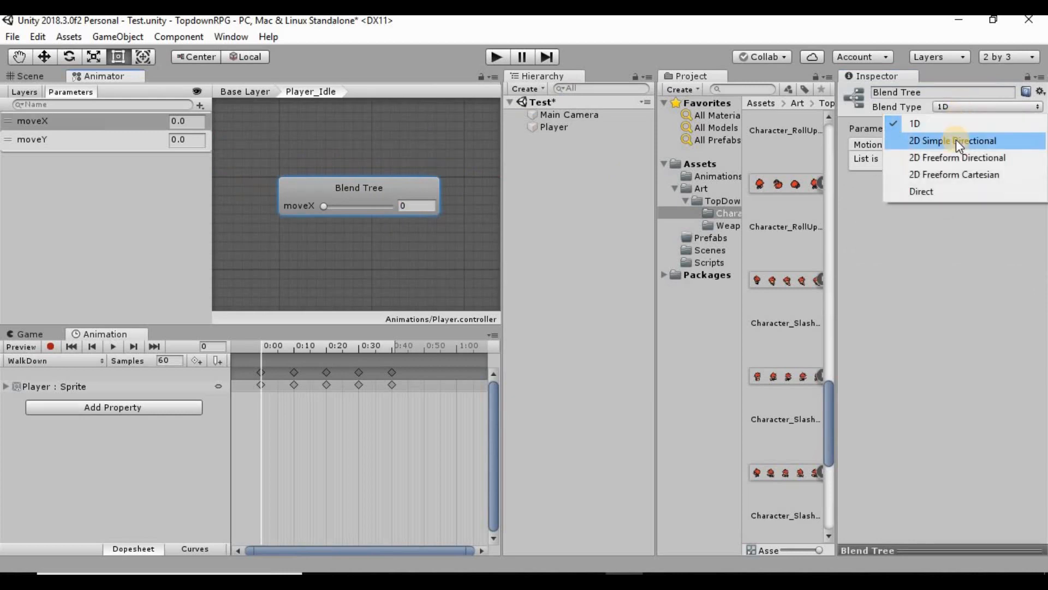
click(956, 140)
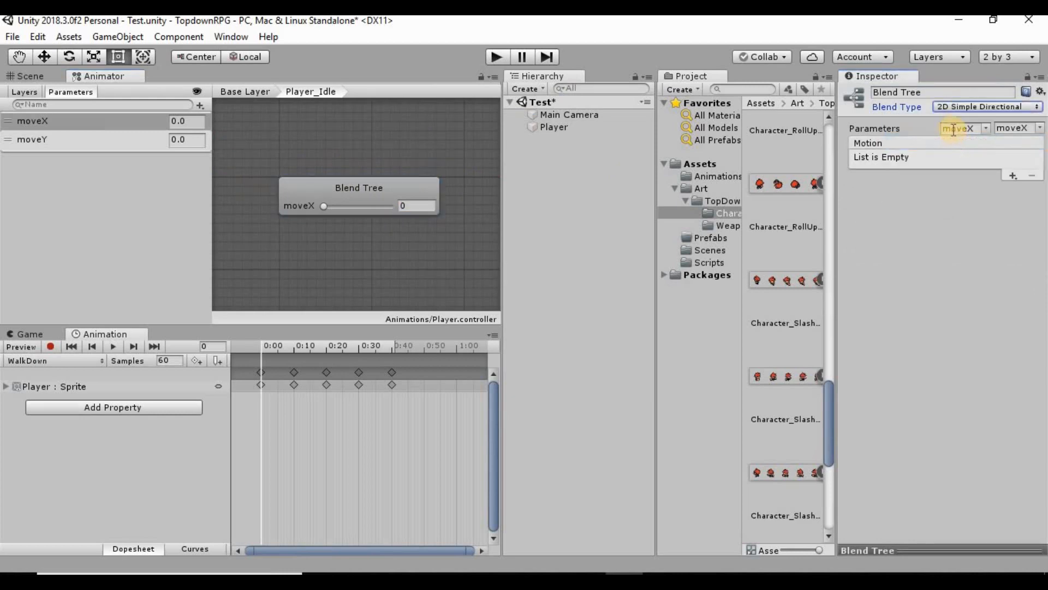
click(968, 127)
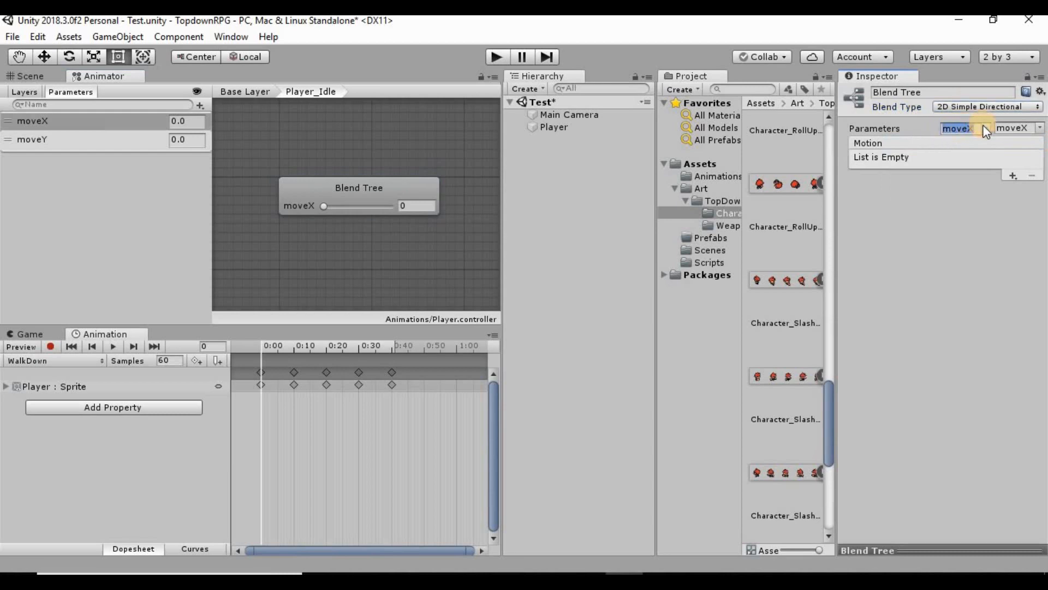
click(1015, 128)
click(1039, 127)
click(1015, 162)
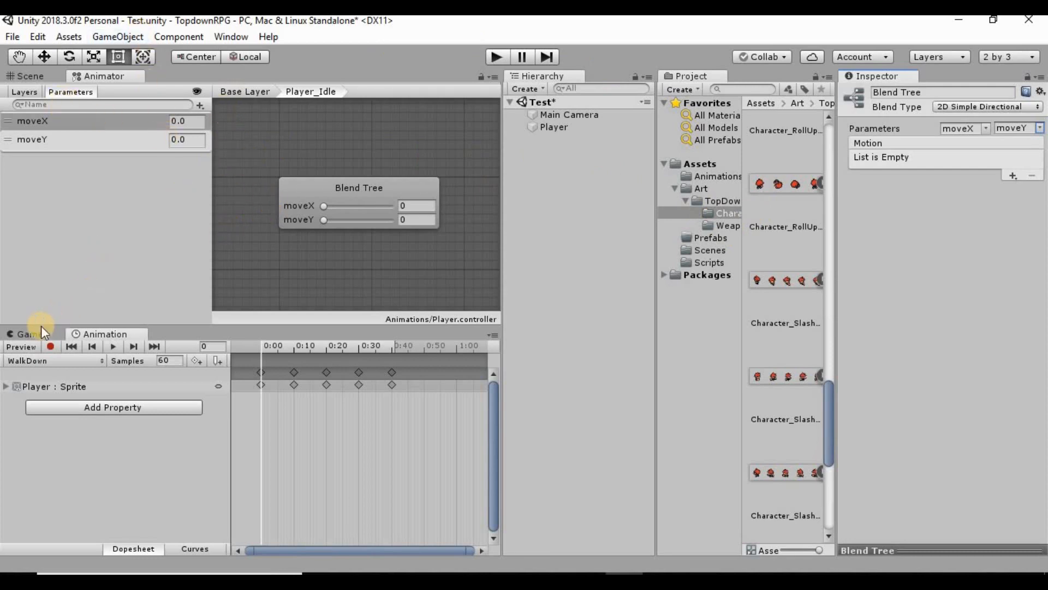
Step: Show the Game view and add two new float parameters to the Animator
click(27, 333)
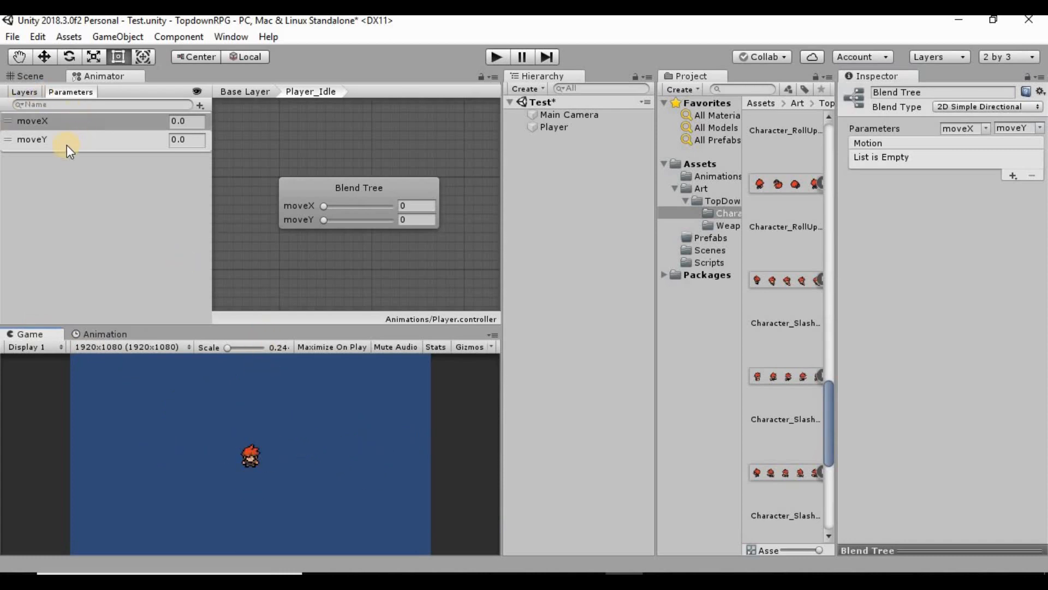
click(198, 105)
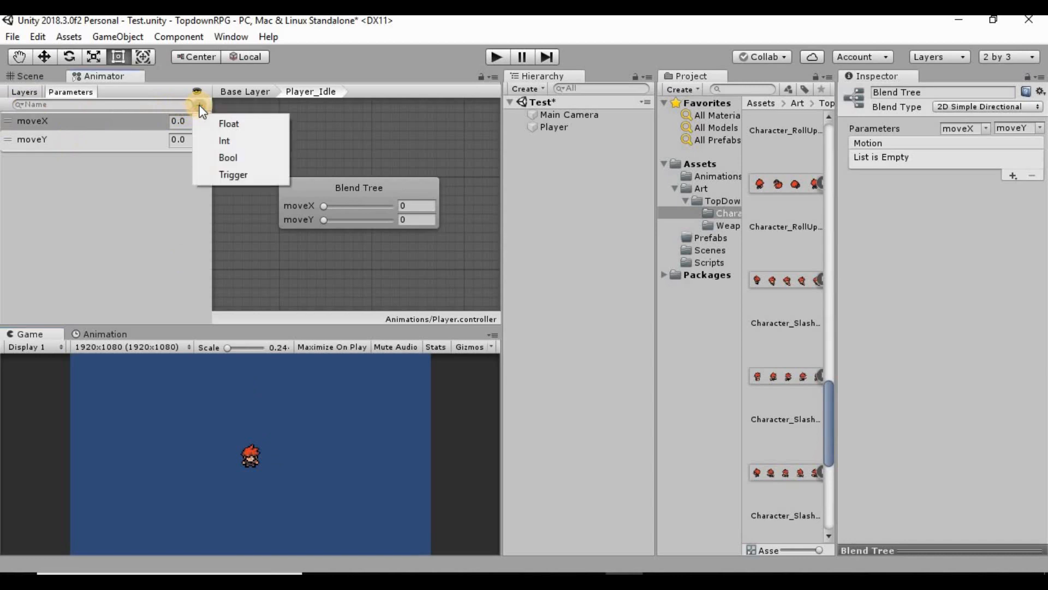
click(210, 124)
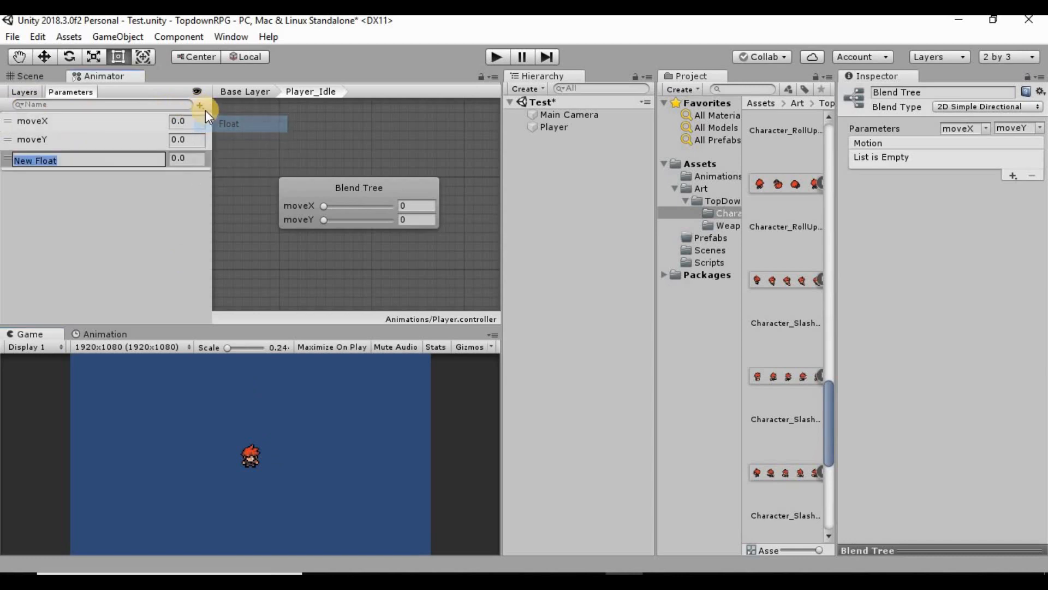
click(203, 104)
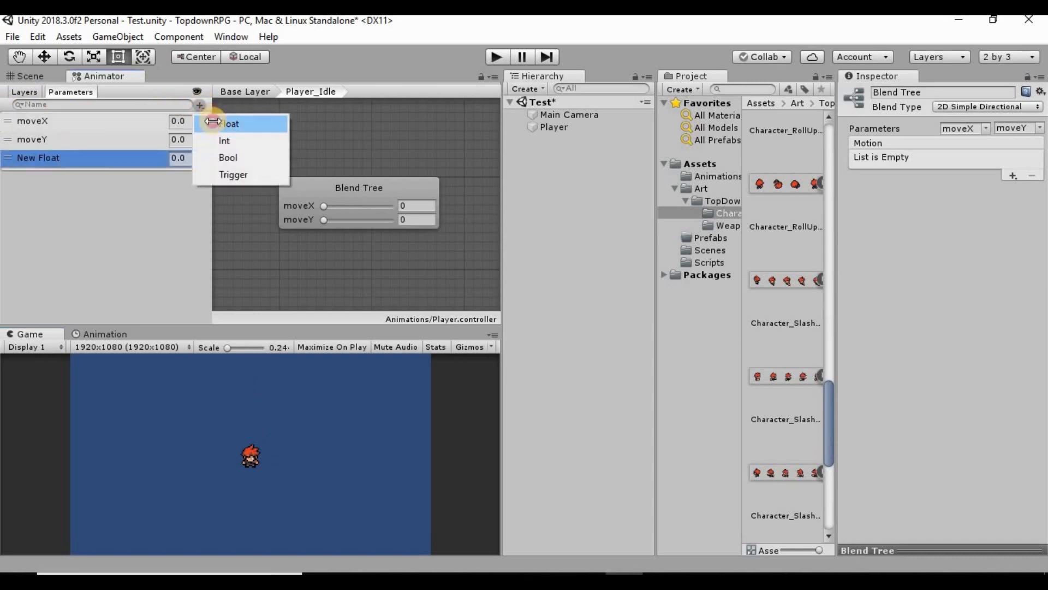
click(223, 124)
Step: Rename the two new float parameters as lastMoveX and lastMoveY
click(47, 160)
double_click(47, 160)
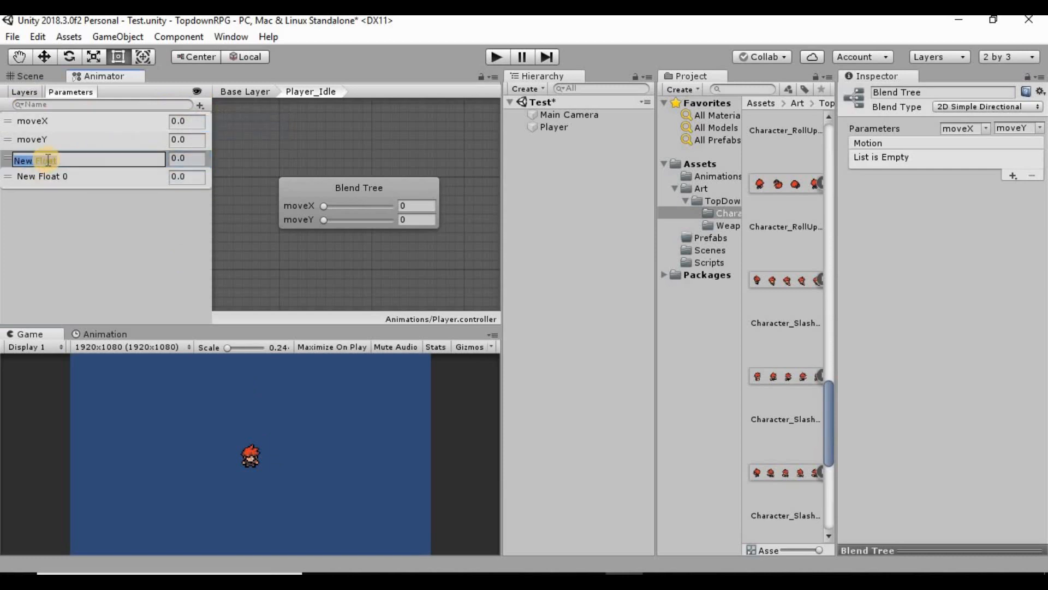
text(lastMoveX)
click(54, 179)
click(55, 180)
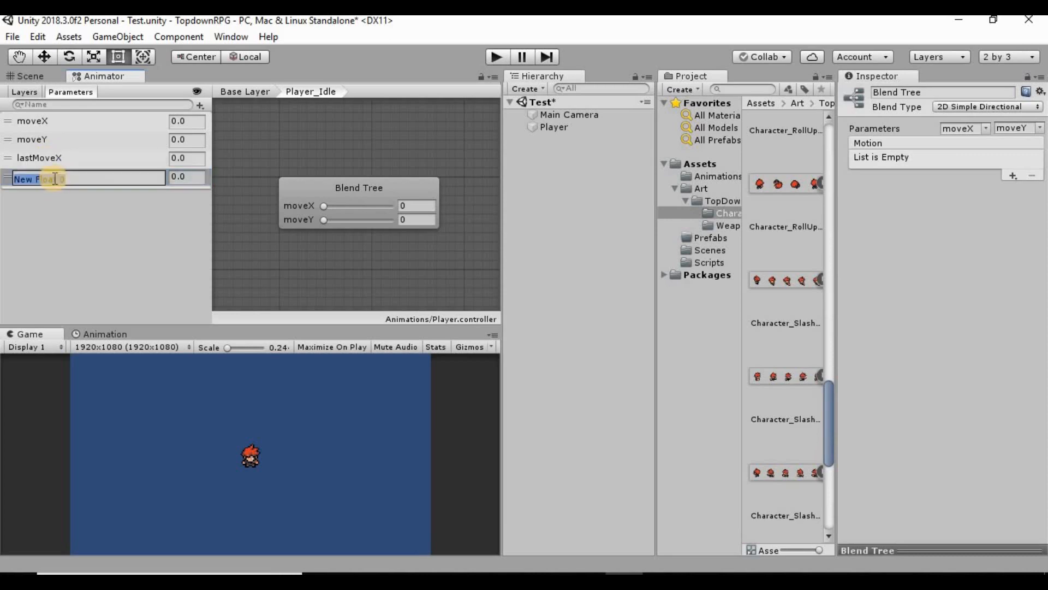
text(lastMoveY)
key(Return)
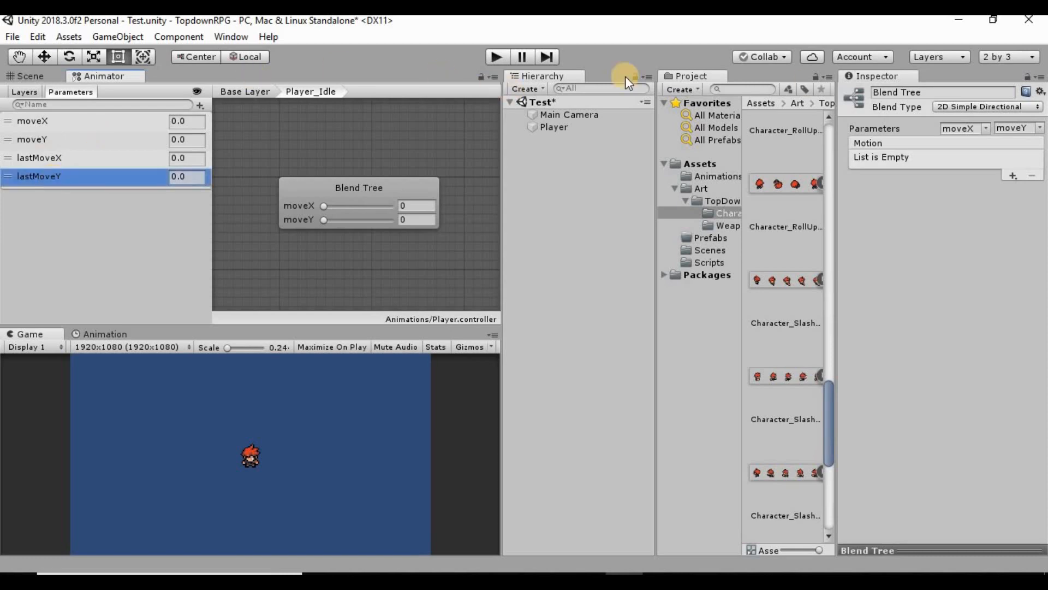
Step: Set the Player_Idle blend tree's two parameters to lastMoveX and lastMoveY
click(987, 128)
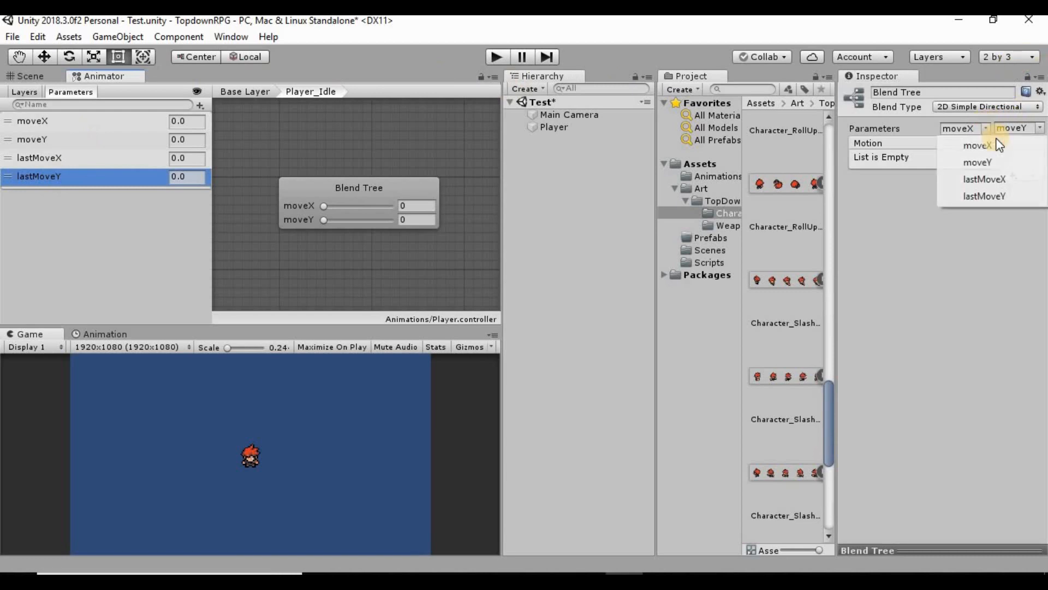
click(986, 177)
click(1038, 128)
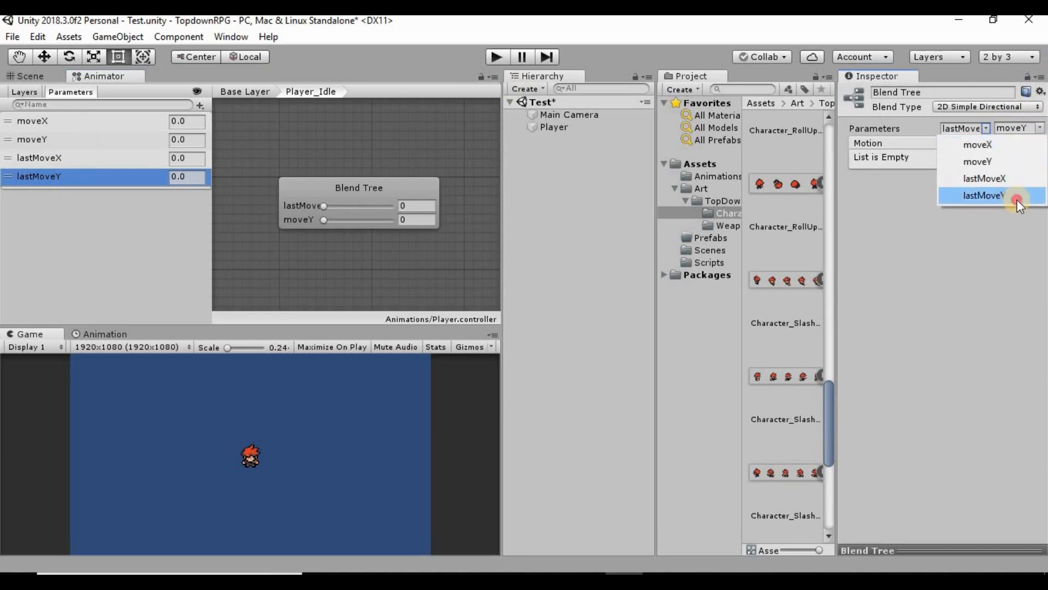
click(1015, 198)
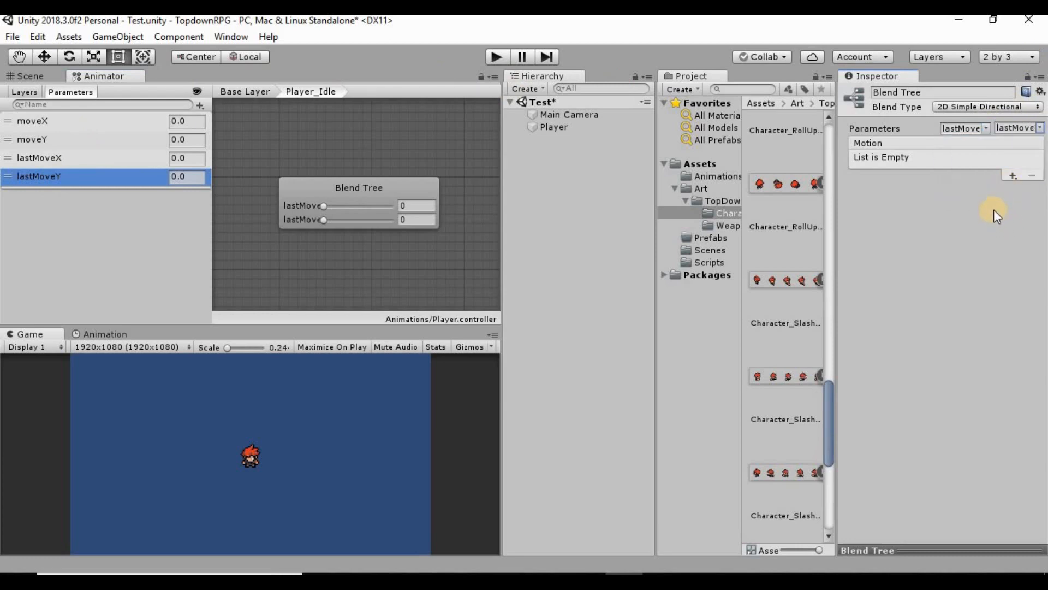
Step: Add eight empty motion fields to the Player_Idle blend tree
click(1011, 177)
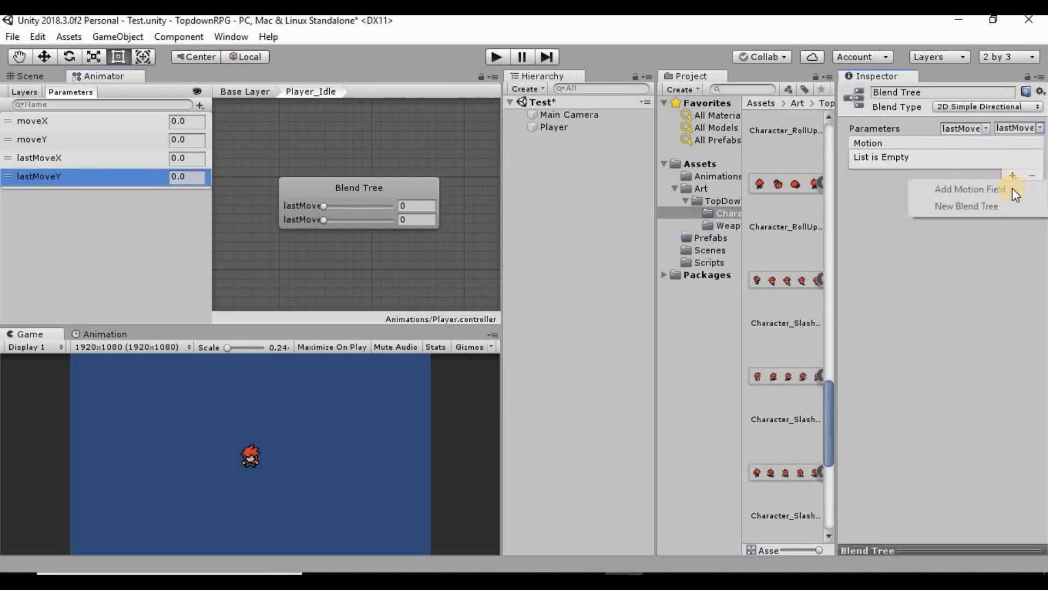
click(1013, 189)
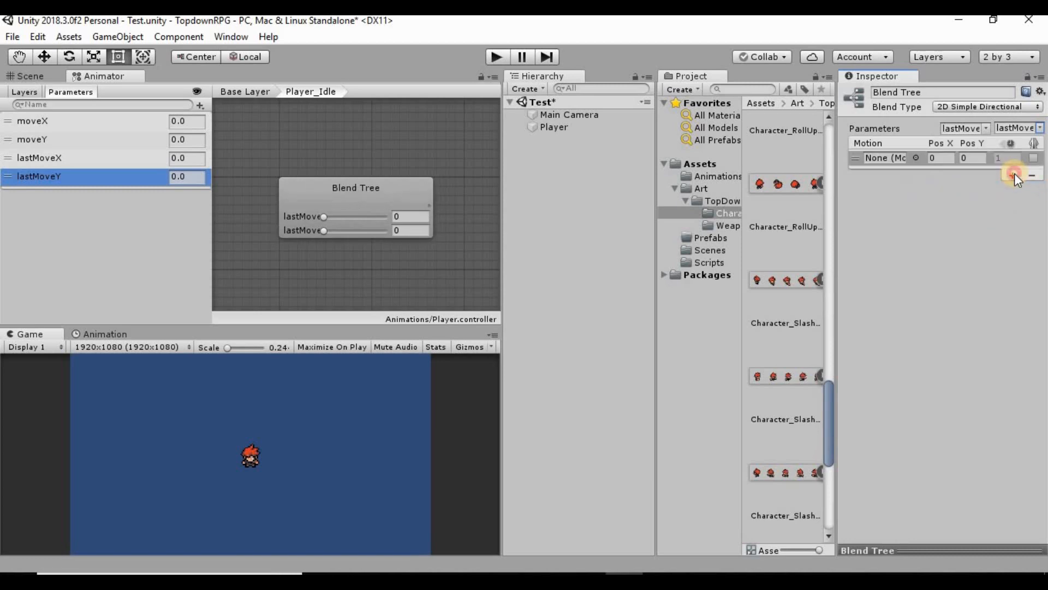
click(1012, 174)
click(1013, 189)
click(1013, 371)
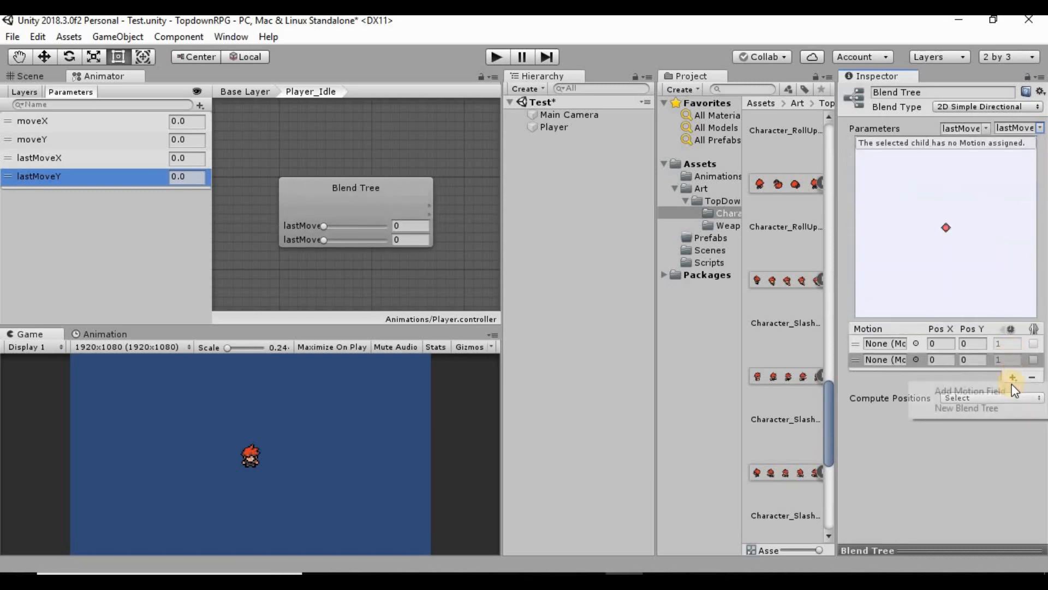
click(1013, 390)
click(1013, 392)
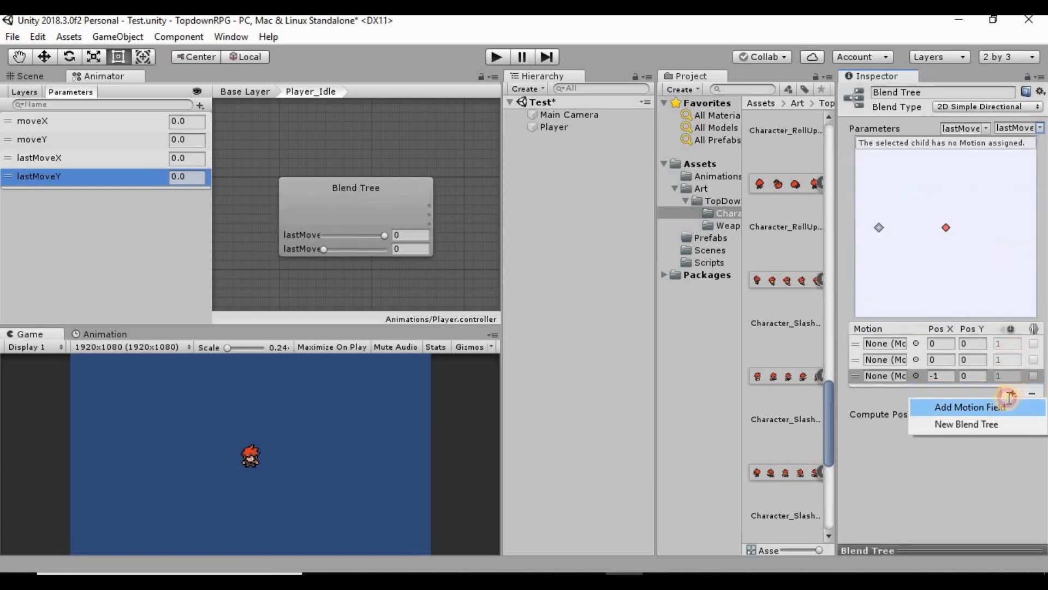
click(1010, 405)
click(1013, 409)
click(1006, 421)
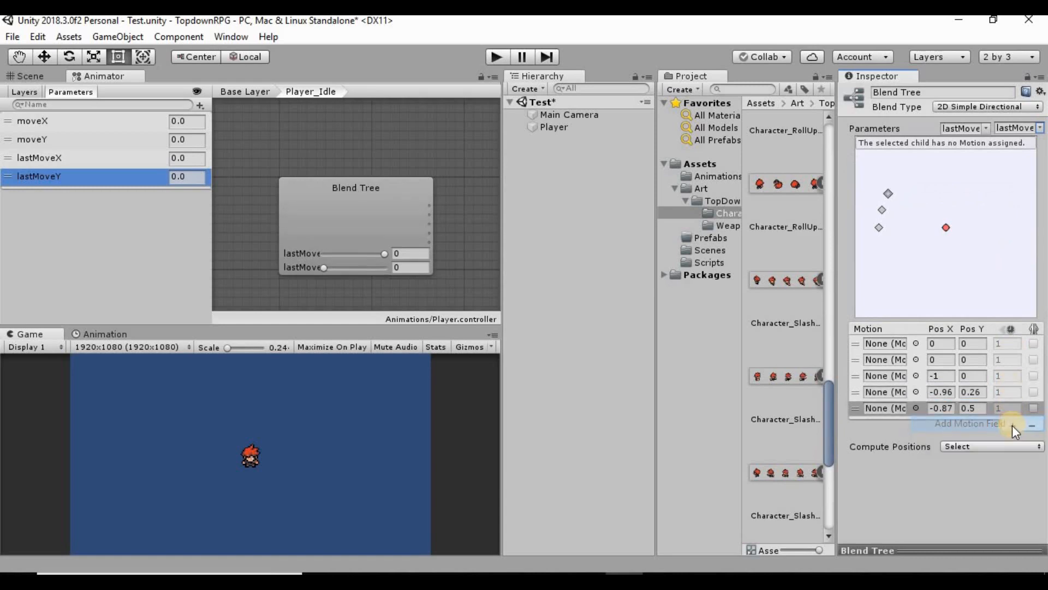
click(1013, 425)
click(1008, 440)
click(1012, 442)
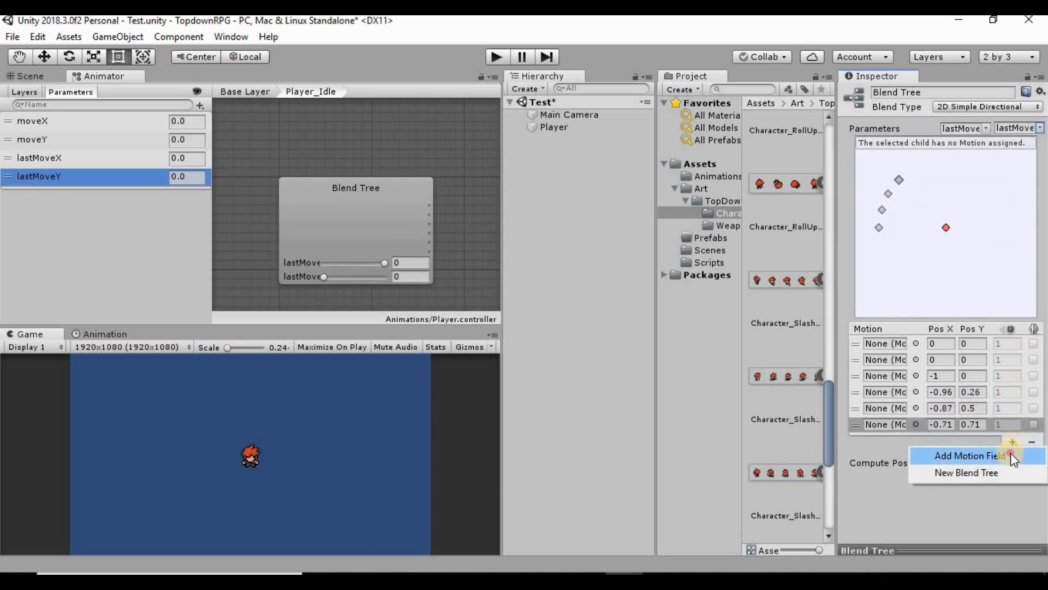
click(1011, 453)
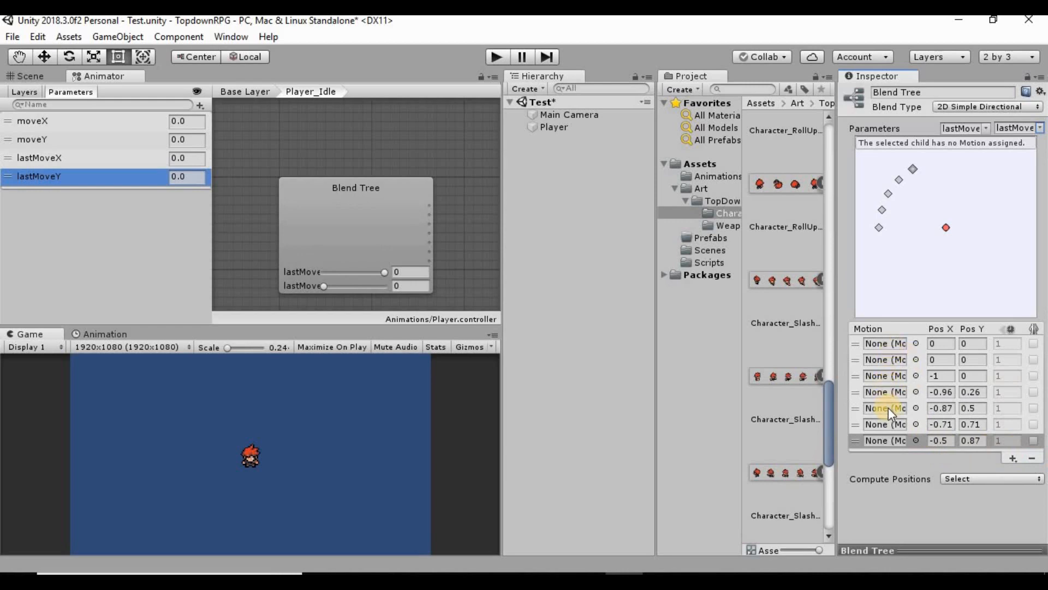
click(1010, 458)
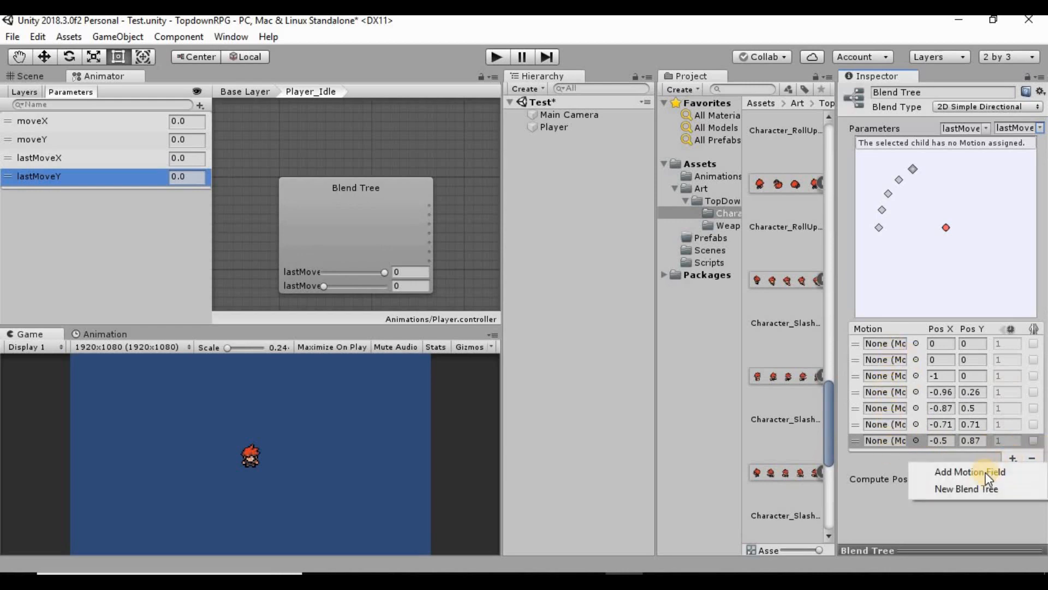
click(995, 469)
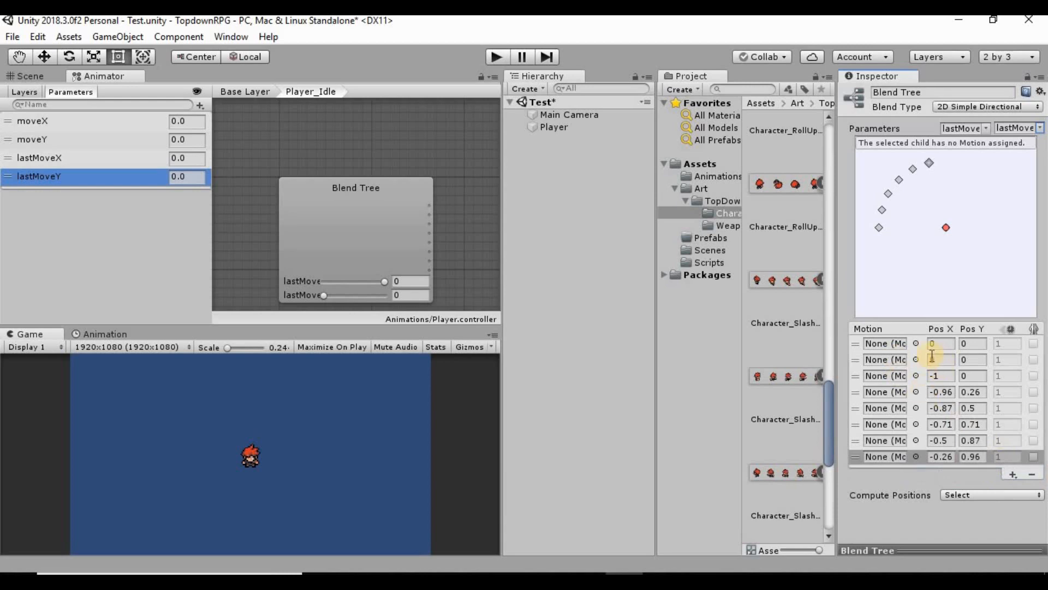
Step: Assign IdleDown, IdleLeft, IdleRight and IdleUp, in that order, to the blend tree's first four motion fields
click(916, 343)
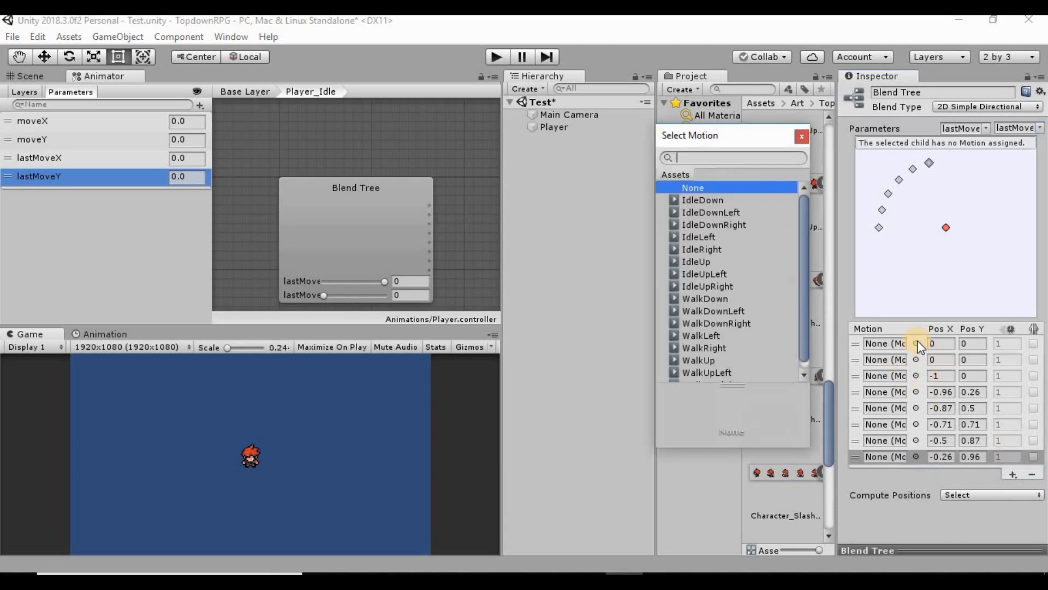
click(713, 201)
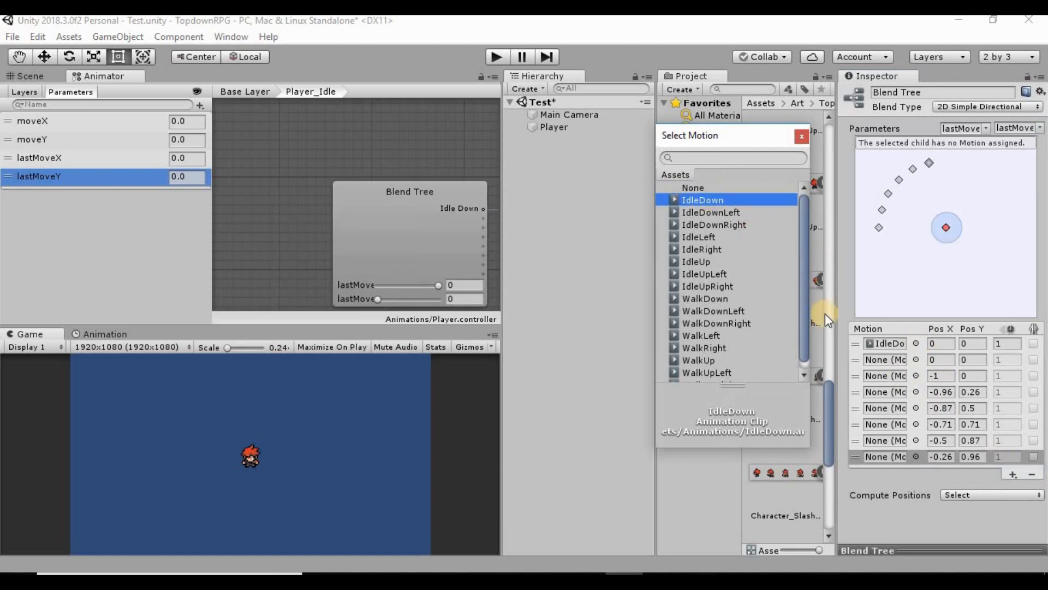
click(916, 359)
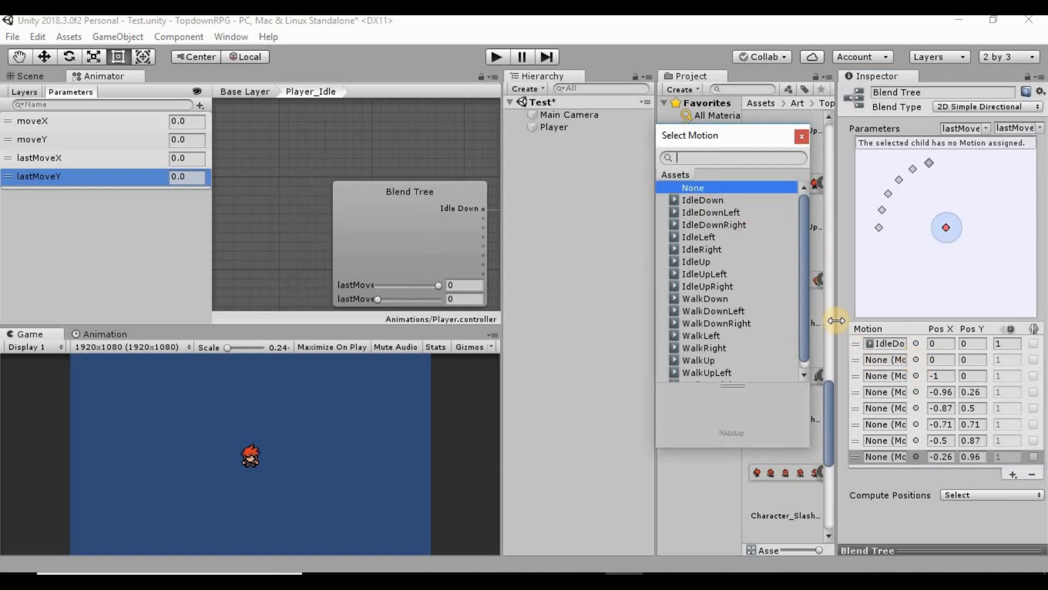
click(704, 237)
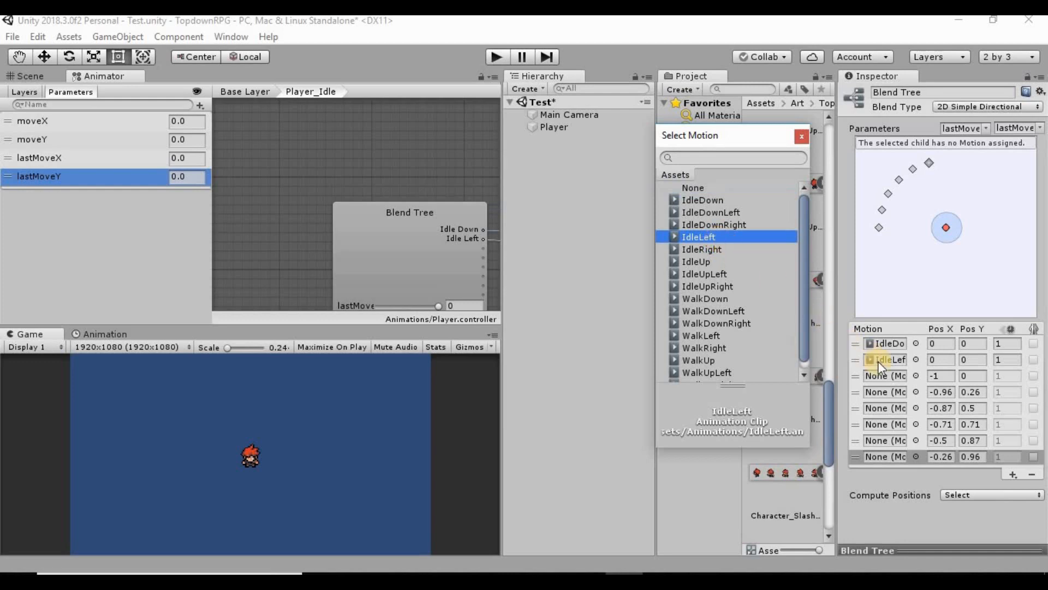
click(916, 375)
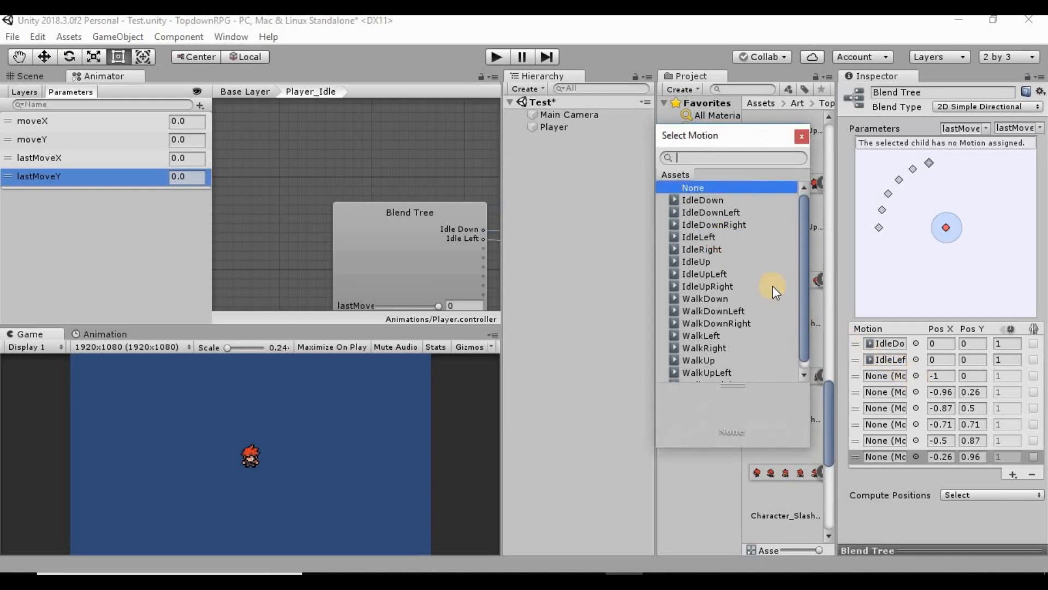
click(721, 250)
click(916, 392)
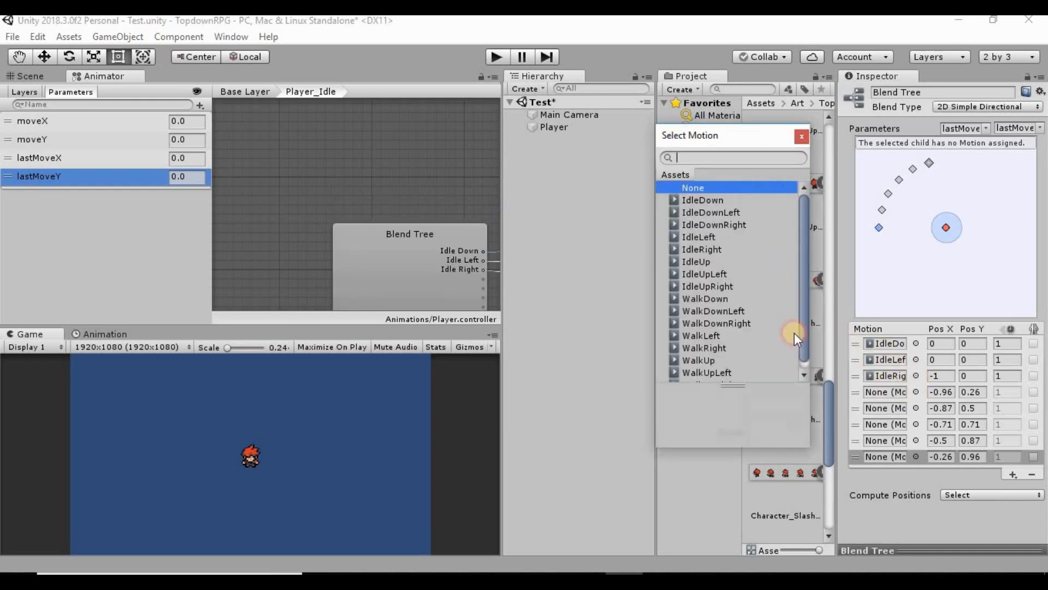
click(693, 262)
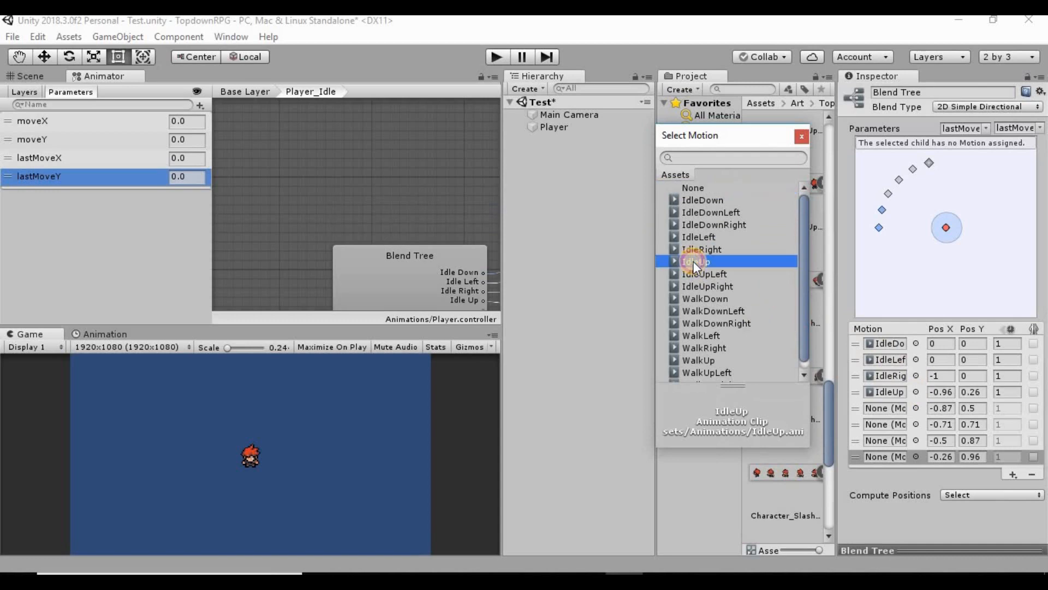
Step: Assign IdleDownLeft, IdleDownRight, IdleUpLeft and IdleUpRight, in that order, to the remaining four motion fields
click(917, 408)
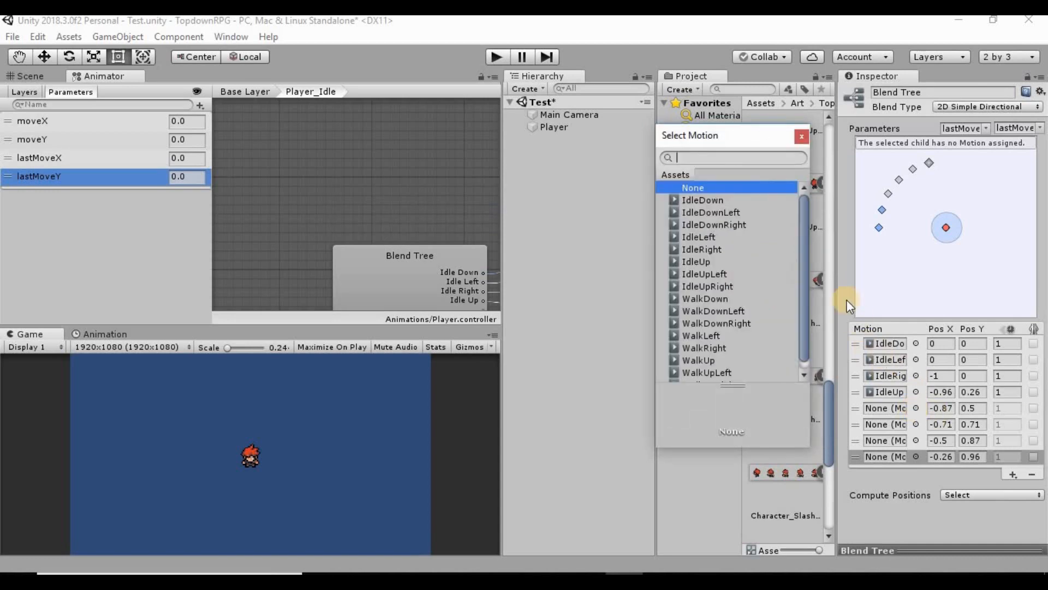
click(709, 212)
click(916, 425)
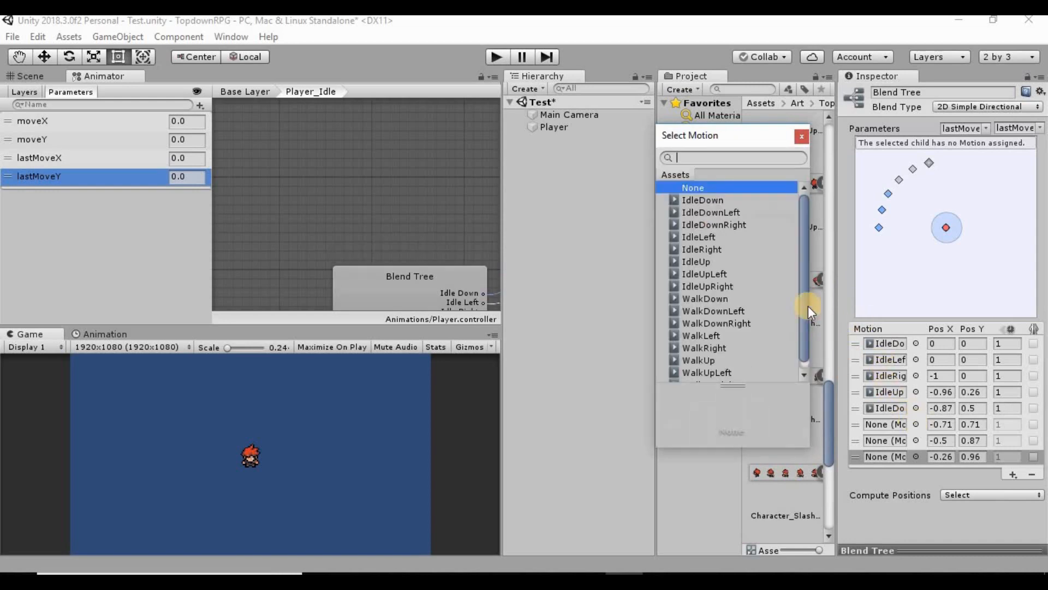
click(759, 225)
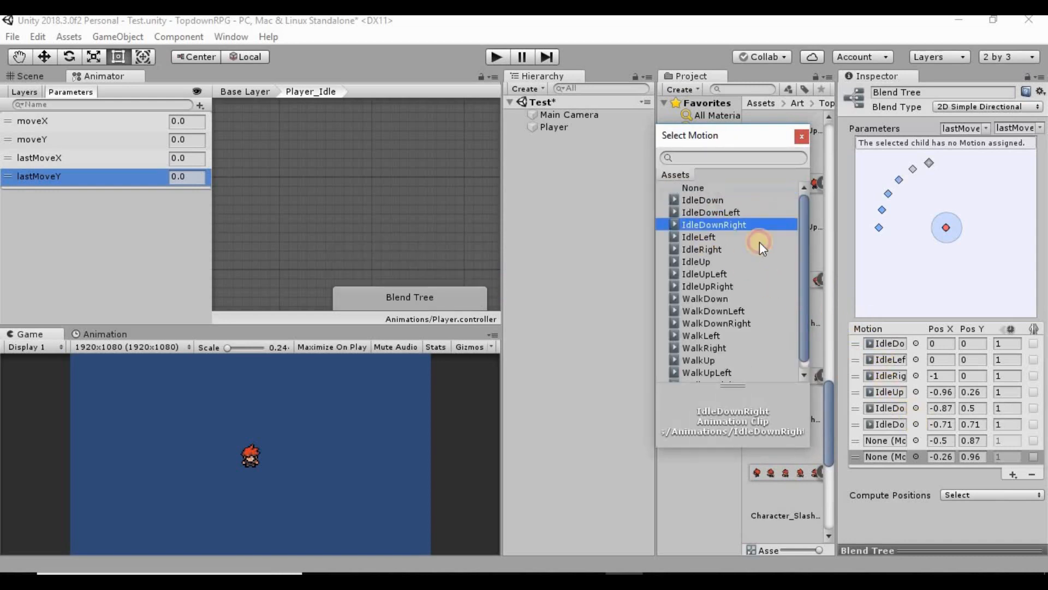
click(917, 441)
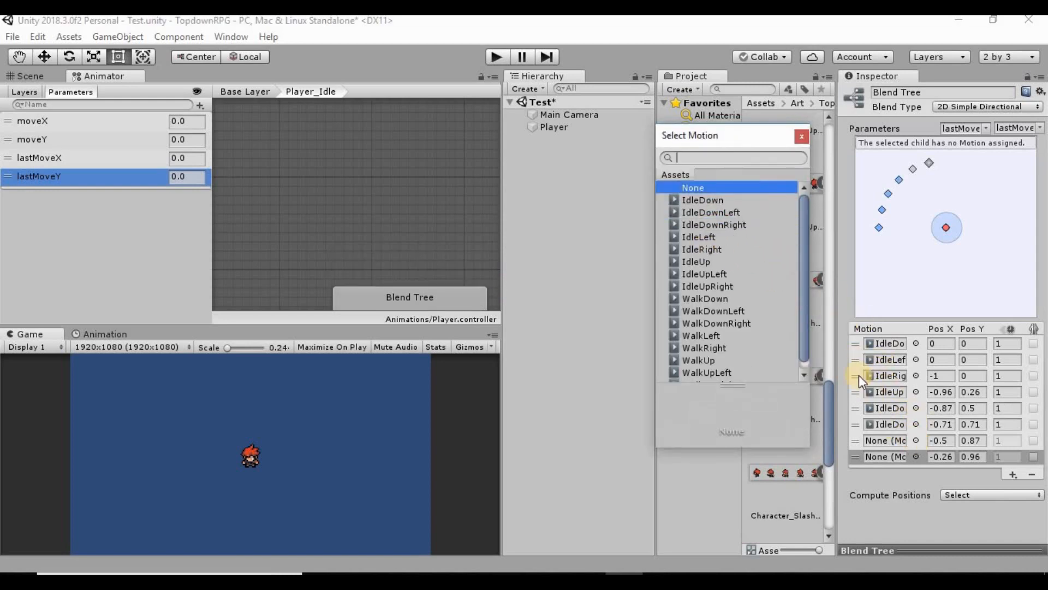
click(720, 274)
click(916, 456)
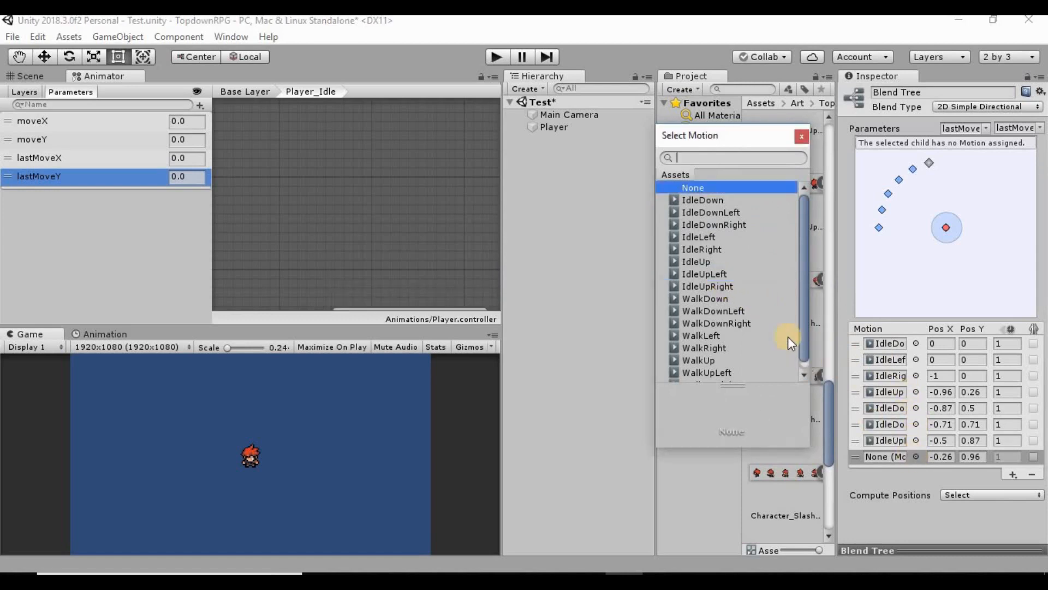
click(717, 287)
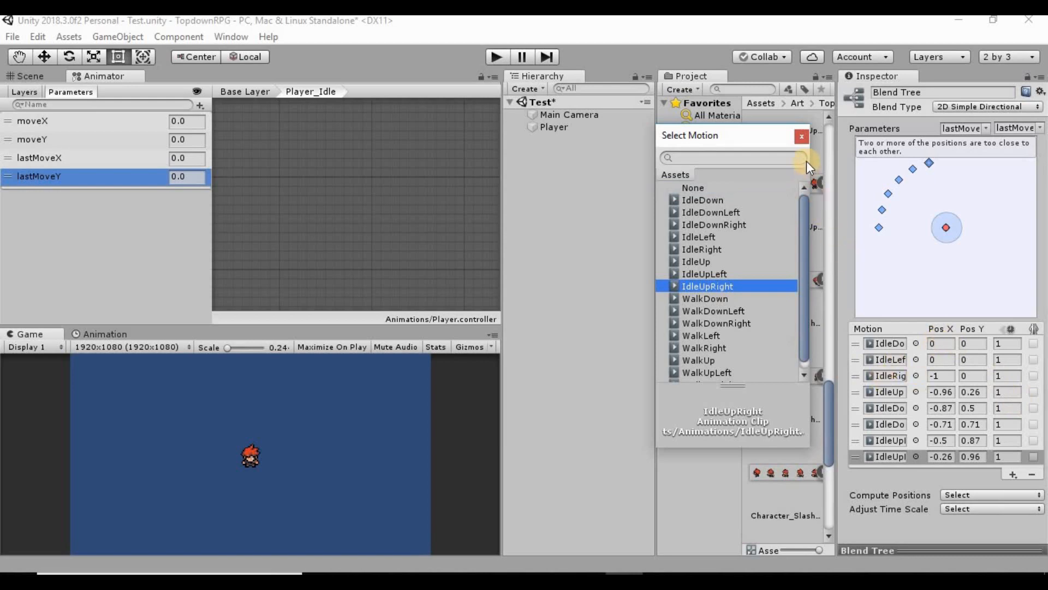
click(800, 134)
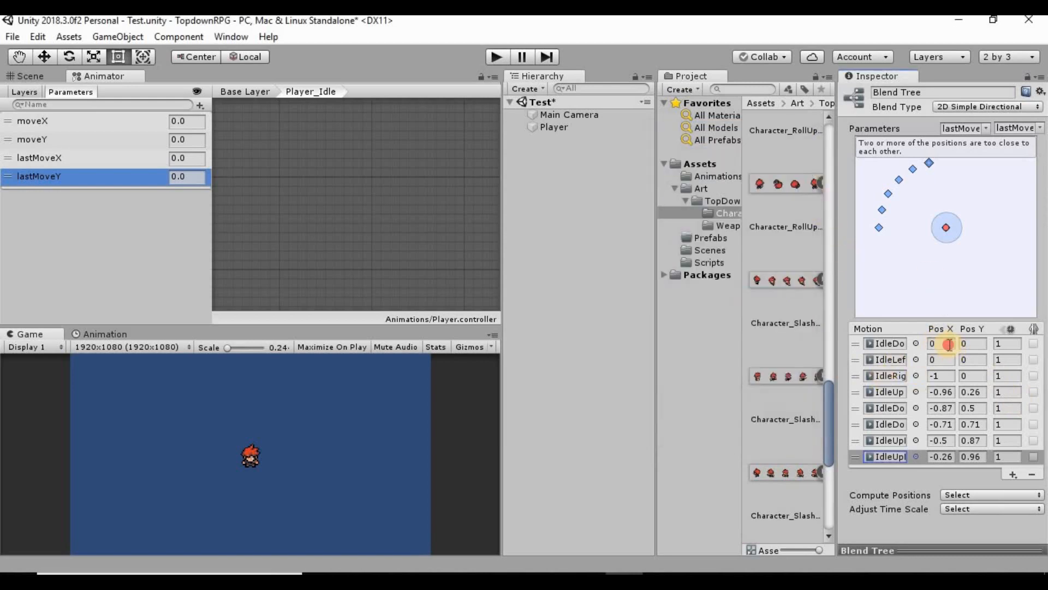
Step: Widen the Inspector and set IdleDown's blend tree position to X 0, Y -0.1
click(950, 344)
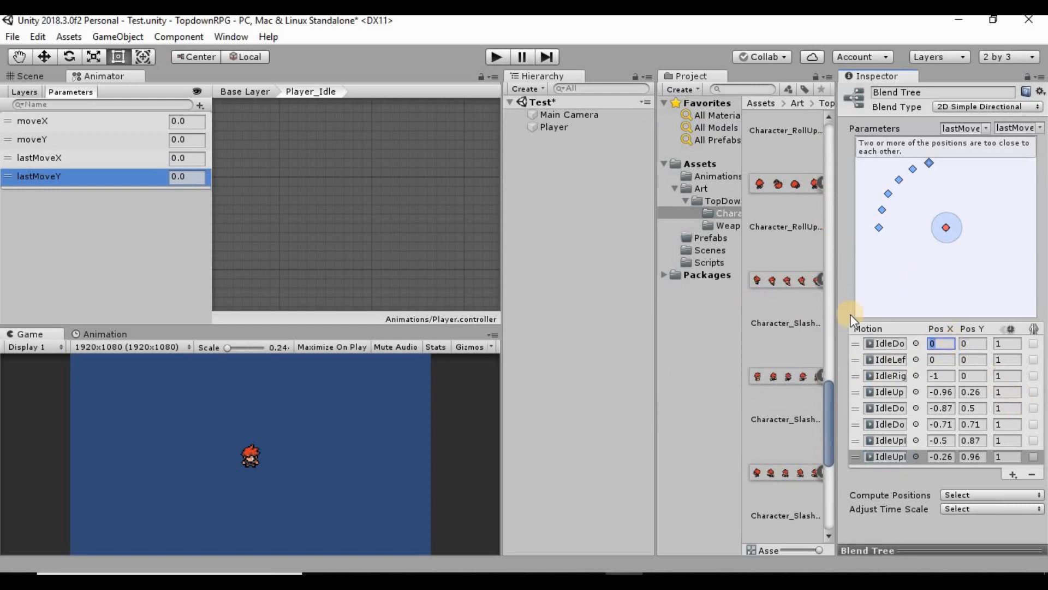
drag(838, 321, 754, 301)
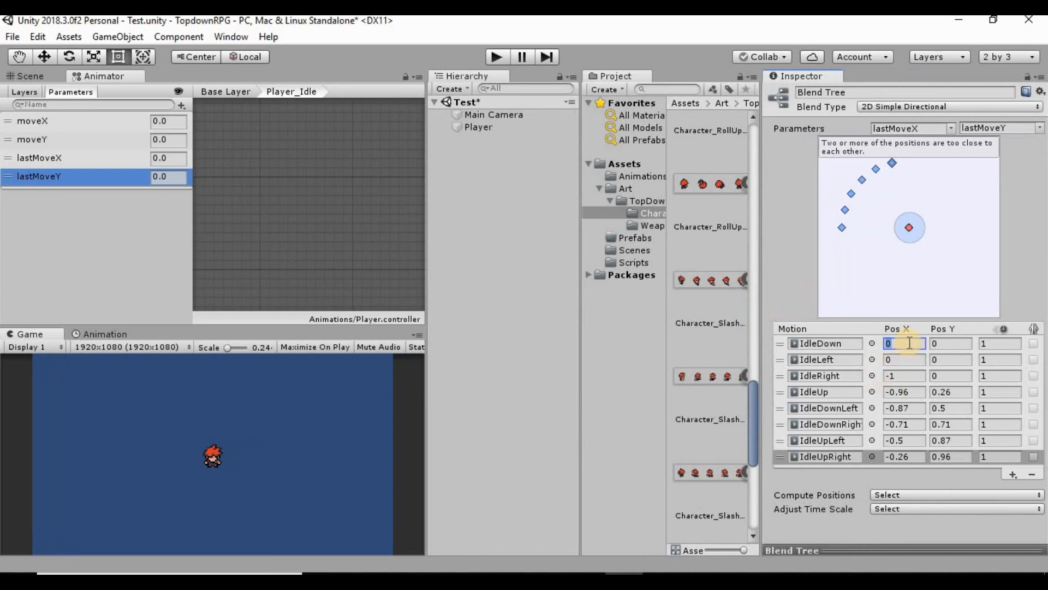
key(Tab)
text(-.2)
key(BackSpace)
text(1)
Step: Set IdleLeft's position to X -0.1, Y 0 and IdleRight's position to X 0.1, Y 0
click(911, 356)
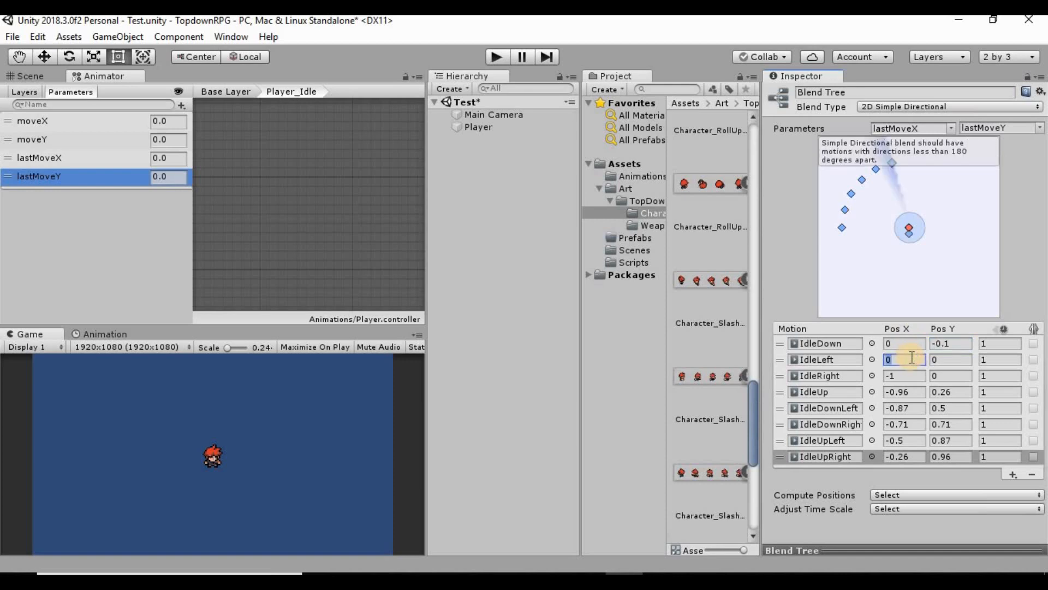
text(-.1)
key(Tab)
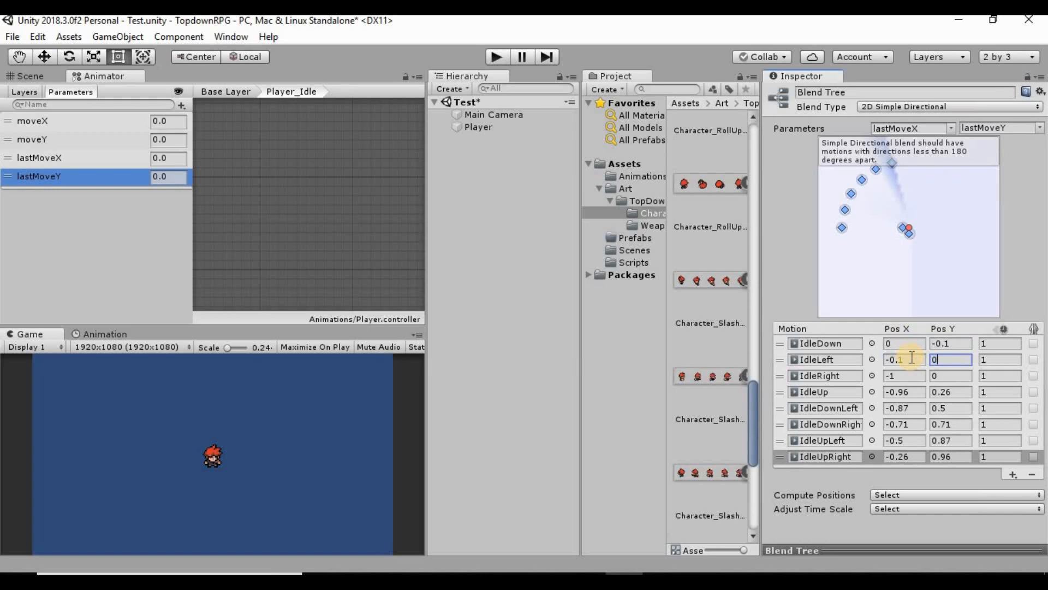
key(Tab)
key(Tab)
text(.1)
key(Tab)
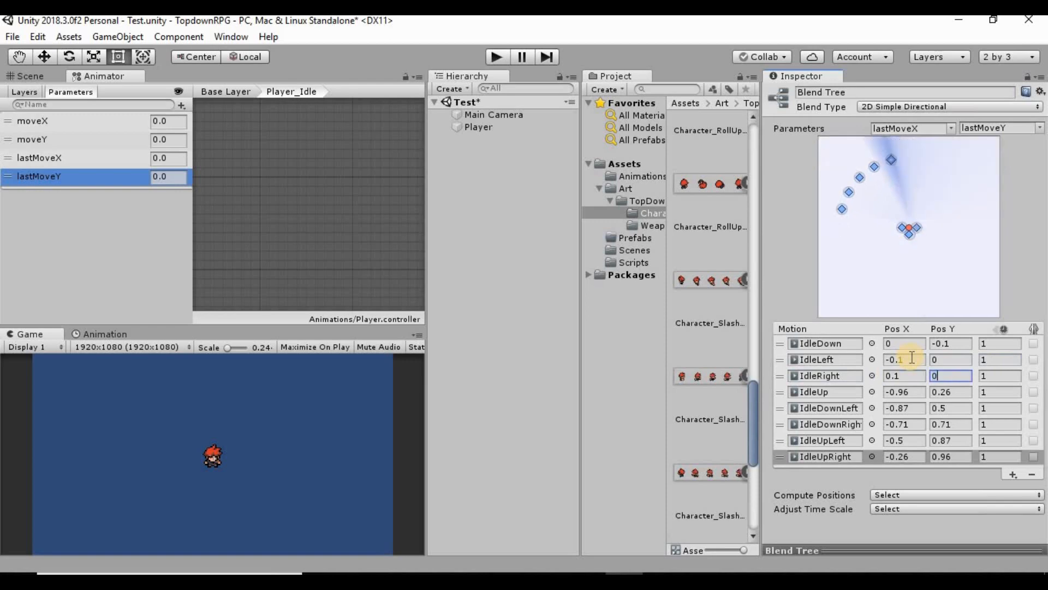
Step: Set IdleUp's position in the blend tree to X 0, Y 0.1
click(907, 394)
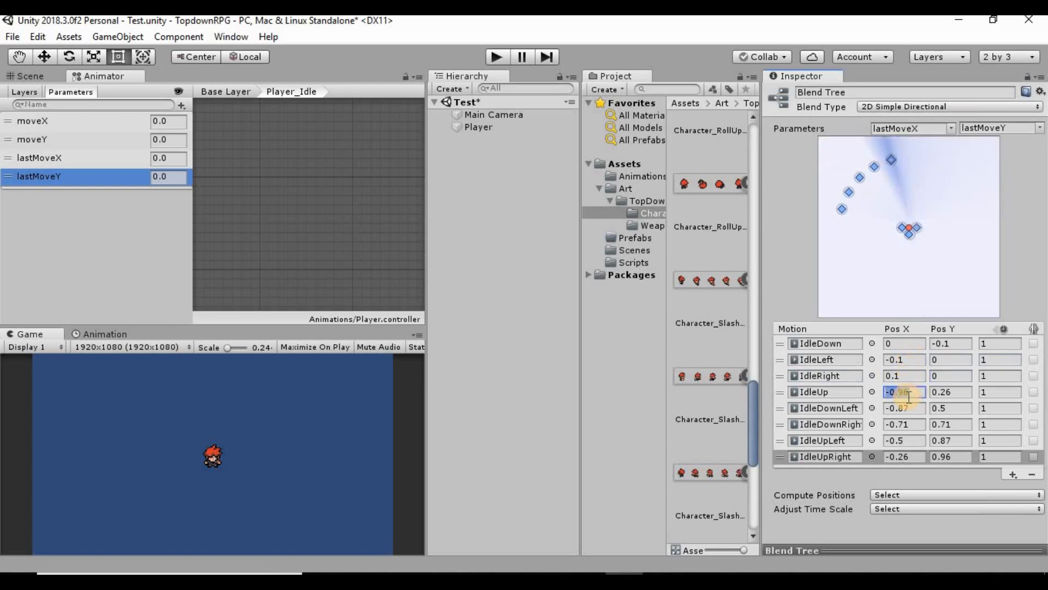
text(0)
key(Tab)
text(0.1)
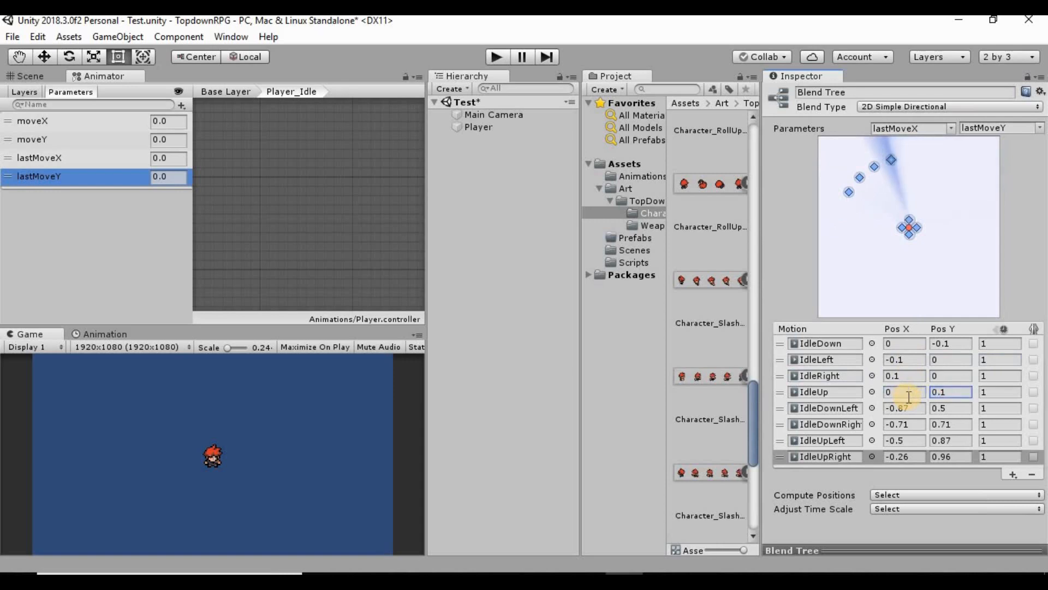
Step: Set IdleDownLeft's position in the blend tree to X -0.1, Y -0.1
click(902, 409)
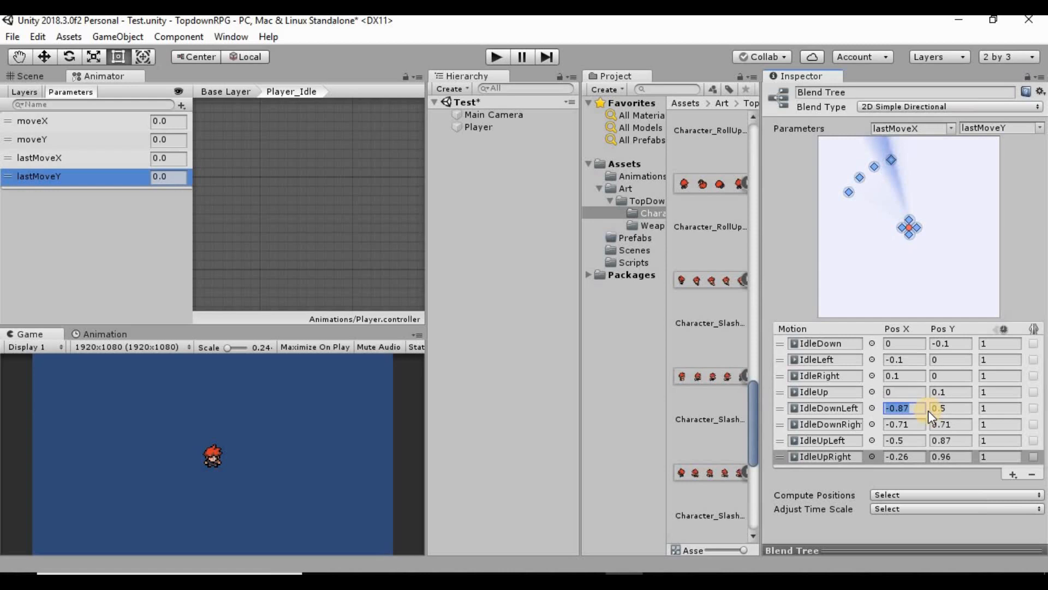
text(-.1)
key(Tab)
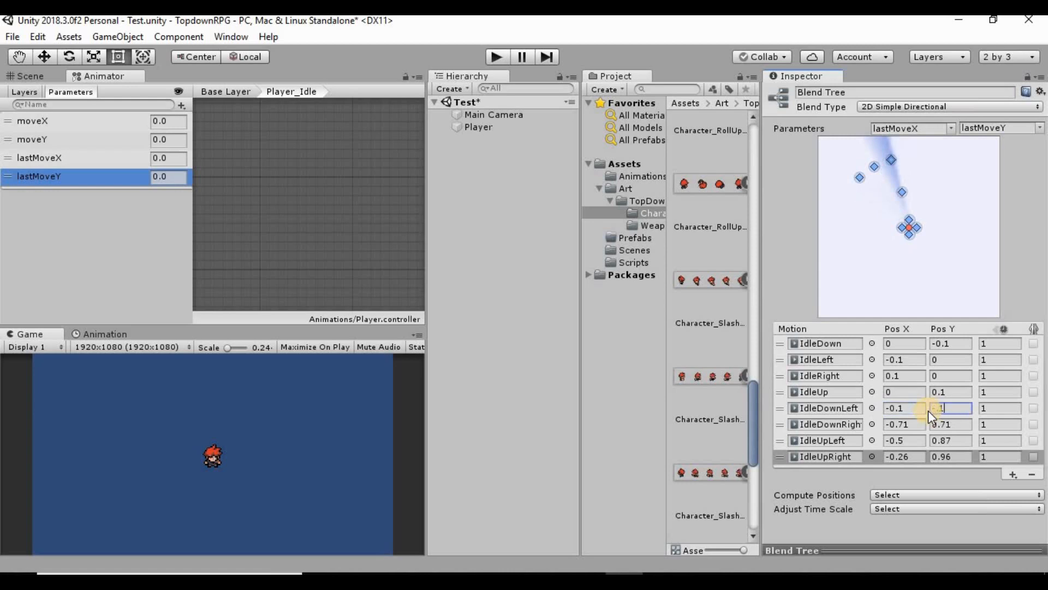
text(-.1)
Step: Set IdleDownRight's position in the blend tree to X 0.1, Y -0.1
key(Tab)
key(Tab)
key(Tab)
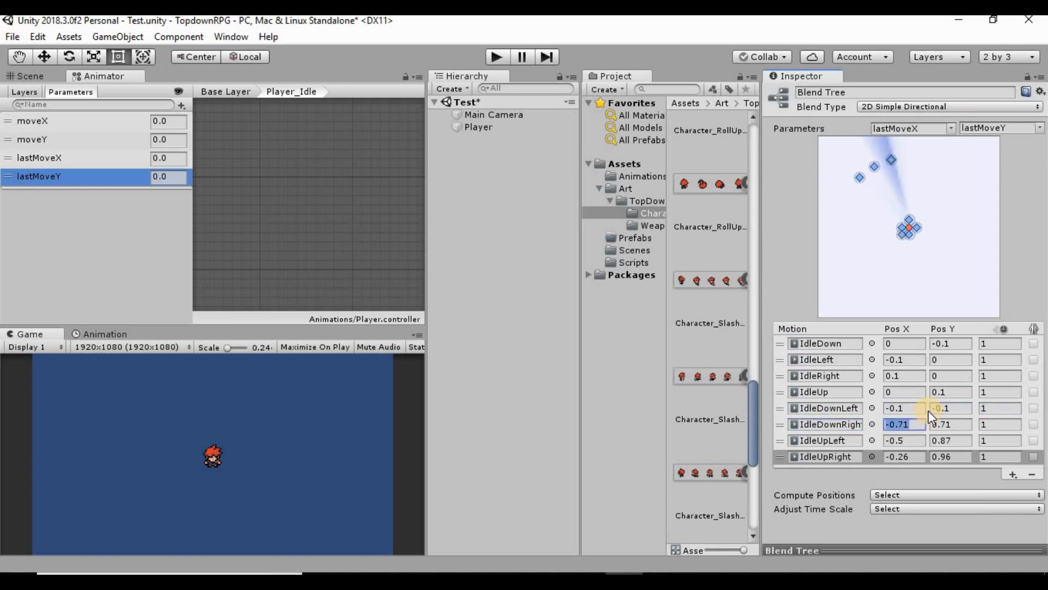
text(.1)
key(Tab)
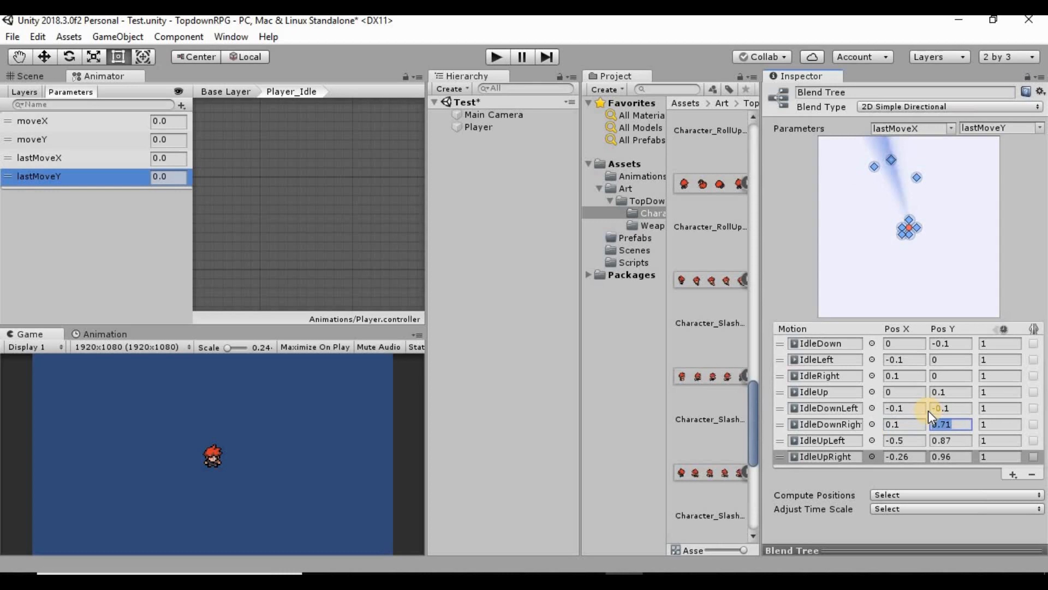
key(Tab)
key(Tab)
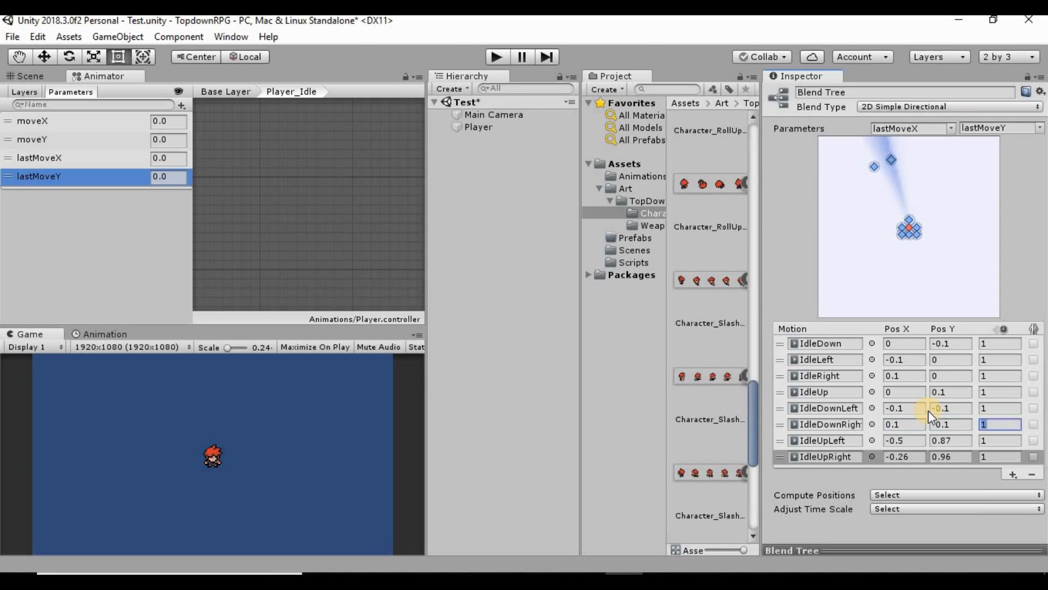
Step: Set IdleUpLeft's position in the blend tree to X -0.1, Y 0.1
key(Tab)
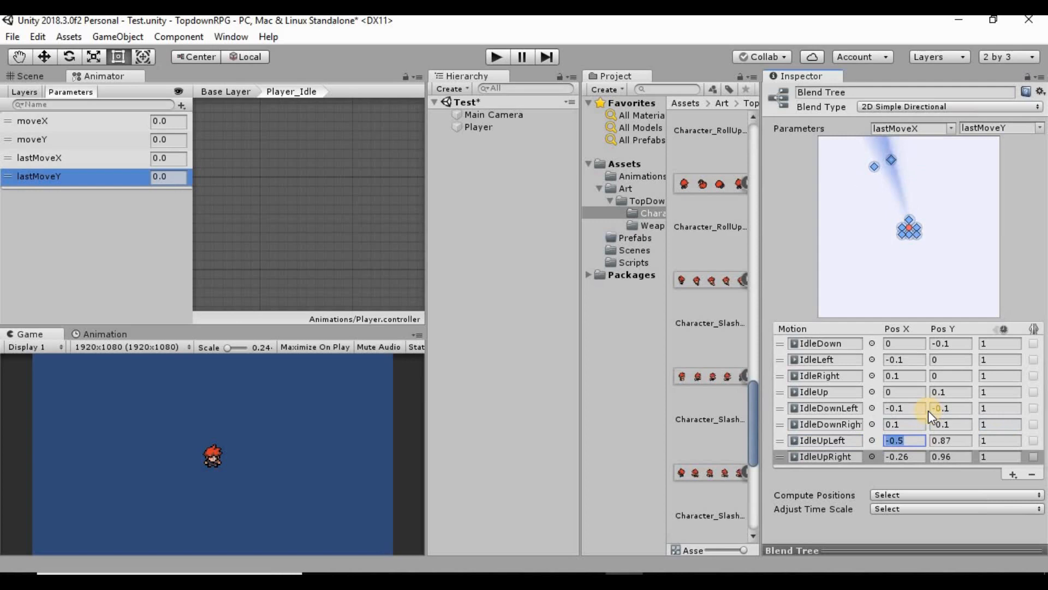
text(-.1)
key(Tab)
text(.)
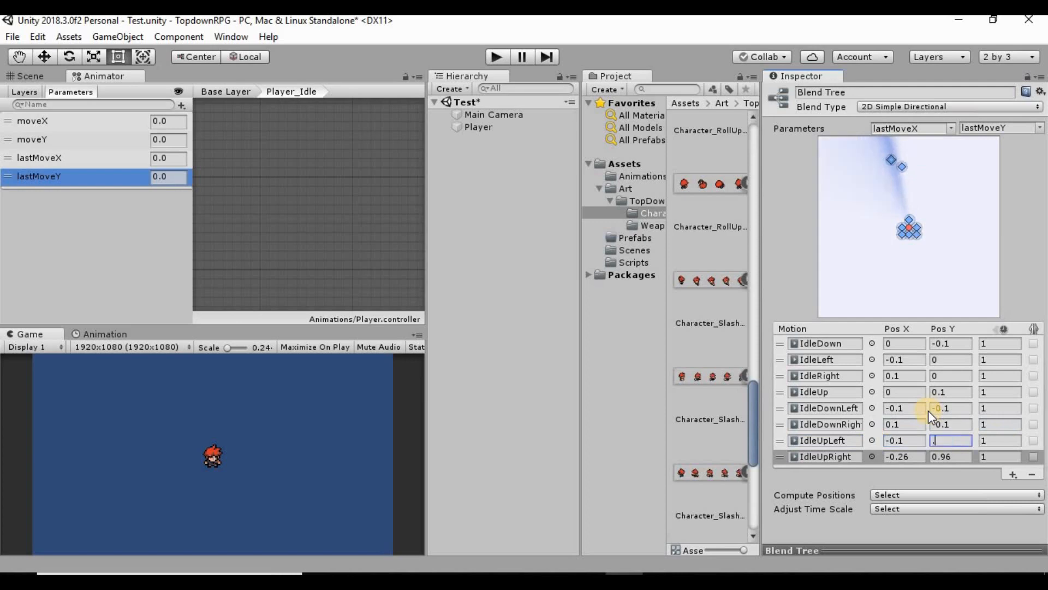
Step: Set IdleUpRight's position in the blend tree to X 0.1, Y 0.1
key(Tab)
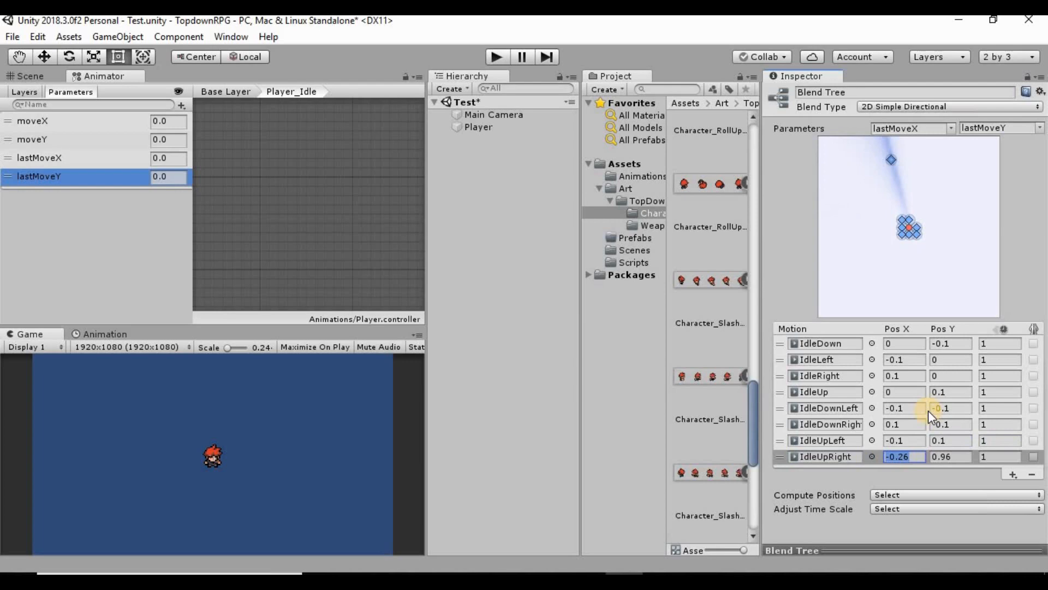
text(.1)
key(Tab)
text(.1)
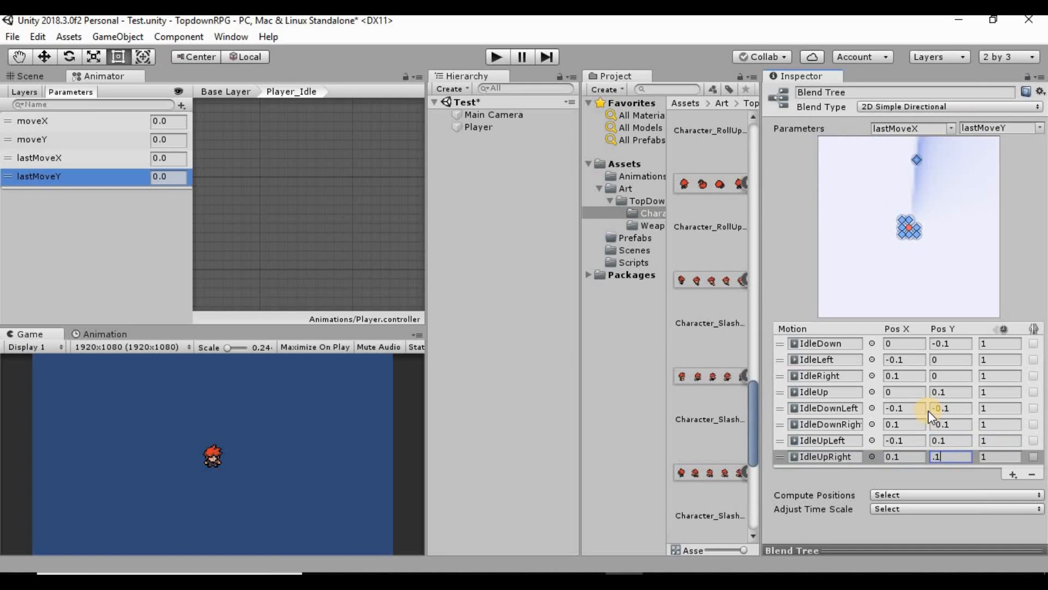
key(Return)
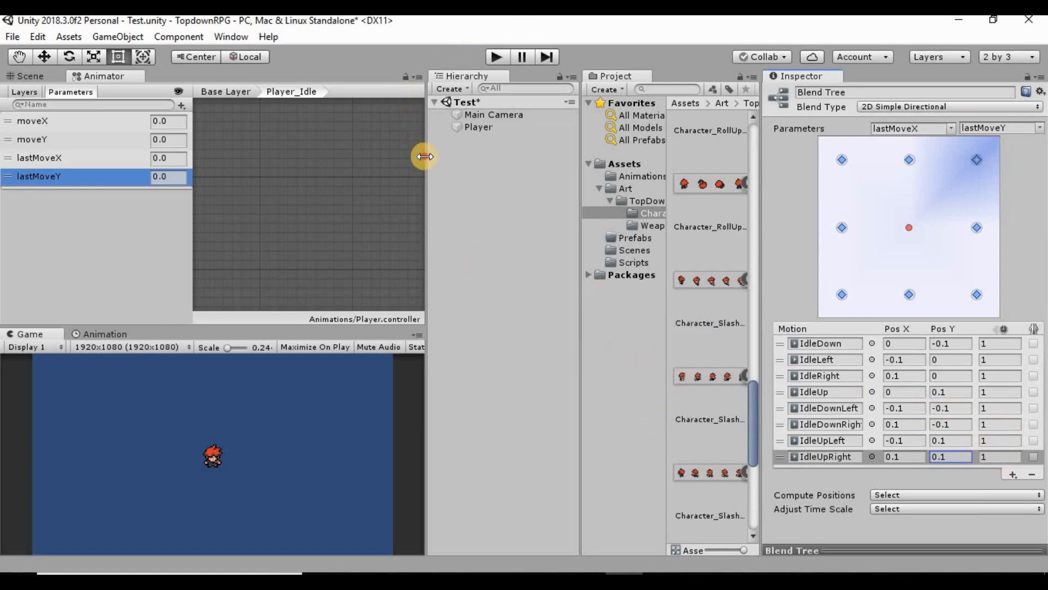
Step: Enlarge the Animator graph area and return from the Player_Idle blend tree to the Base Layer
click(468, 151)
drag(429, 175, 502, 180)
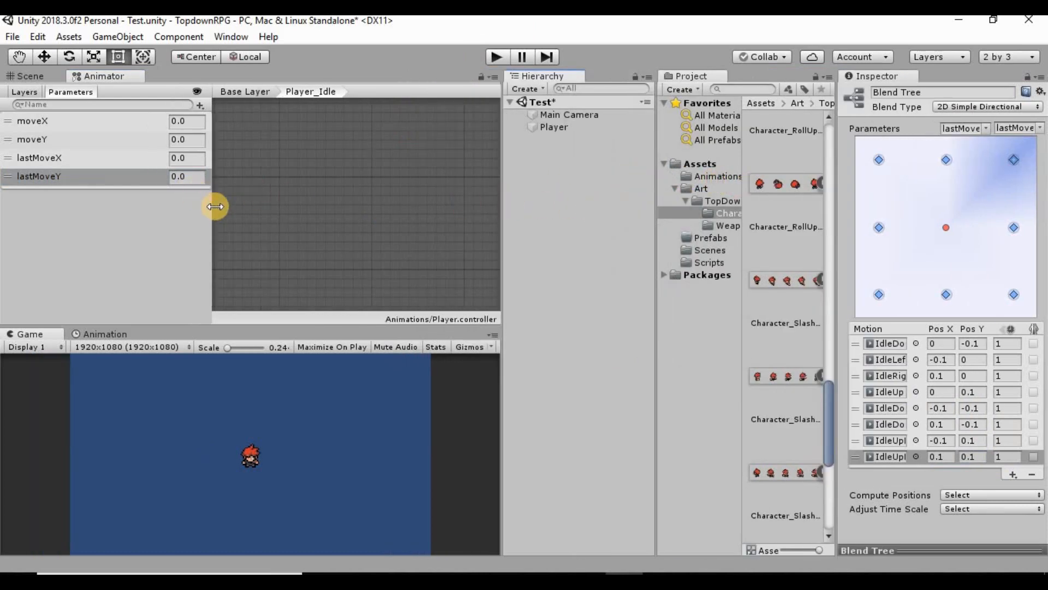
drag(217, 209, 118, 214)
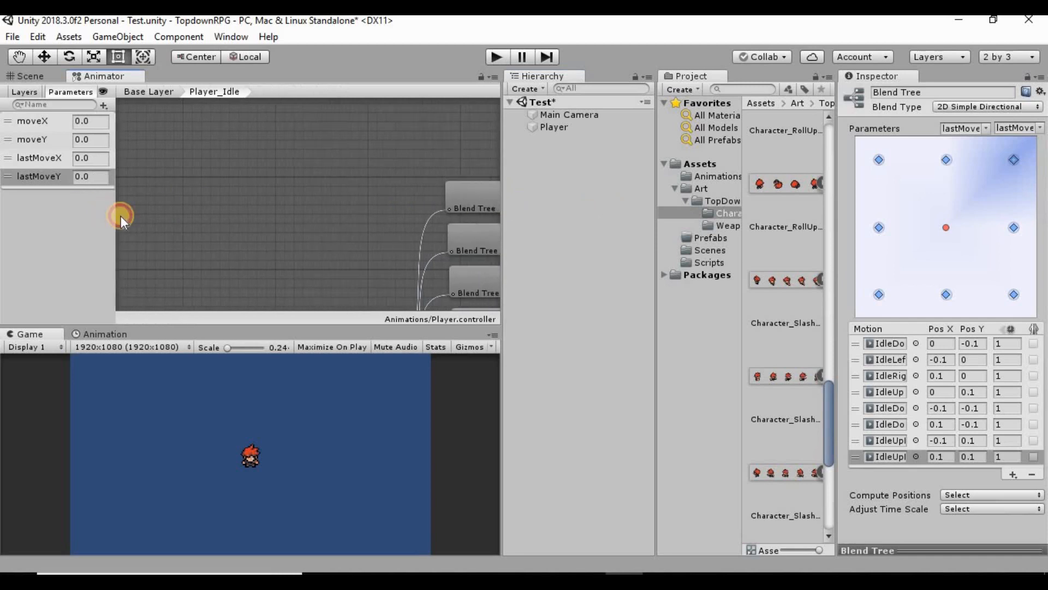
scroll(334, 237, down, 5)
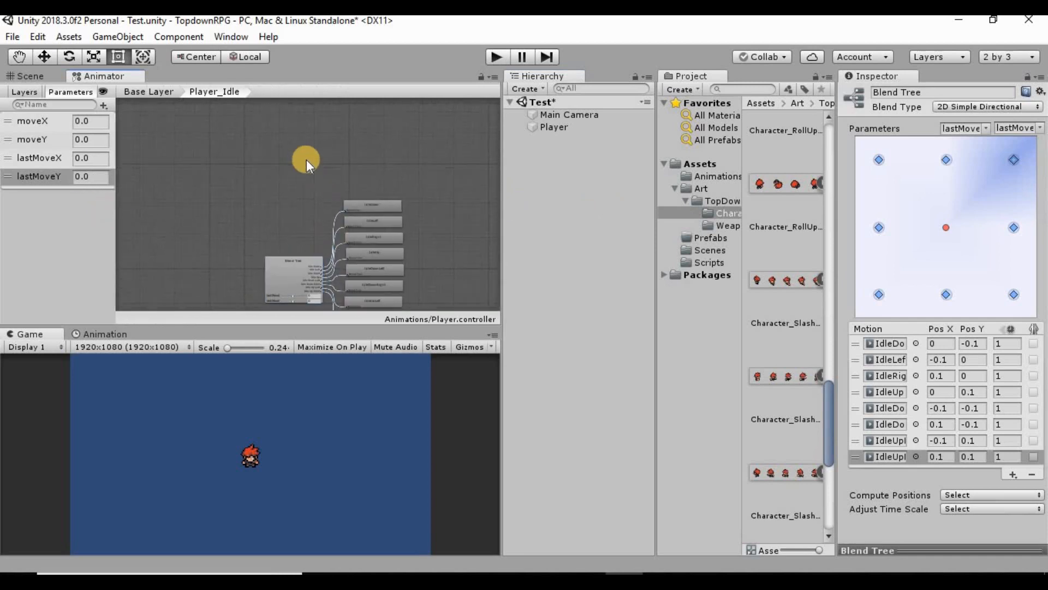
click(155, 92)
scroll(300, 244, up, 6)
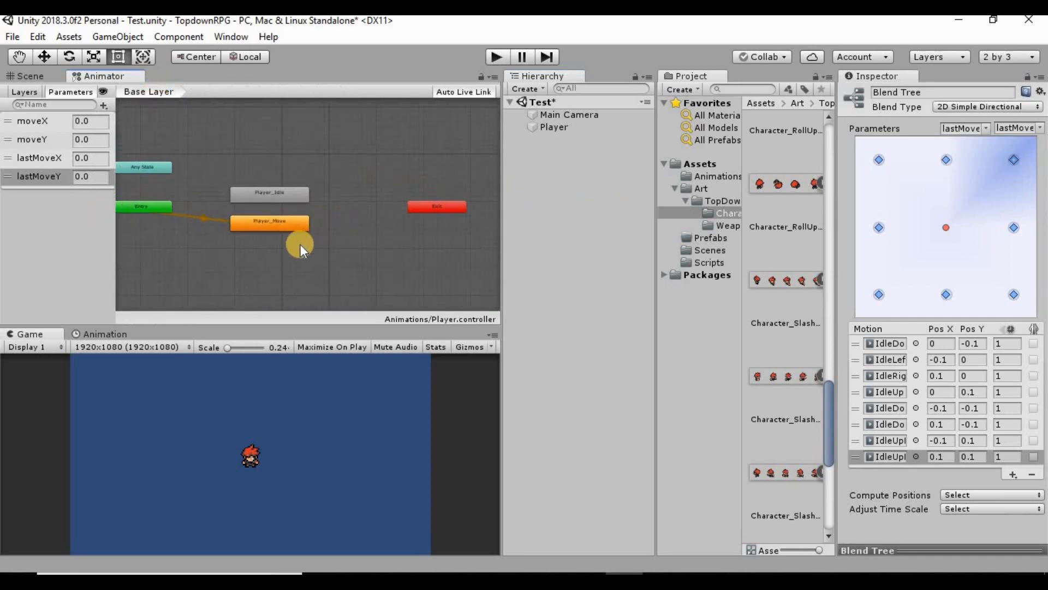
Step: Make Player_Idle the default state of the Base Layer
click(236, 158)
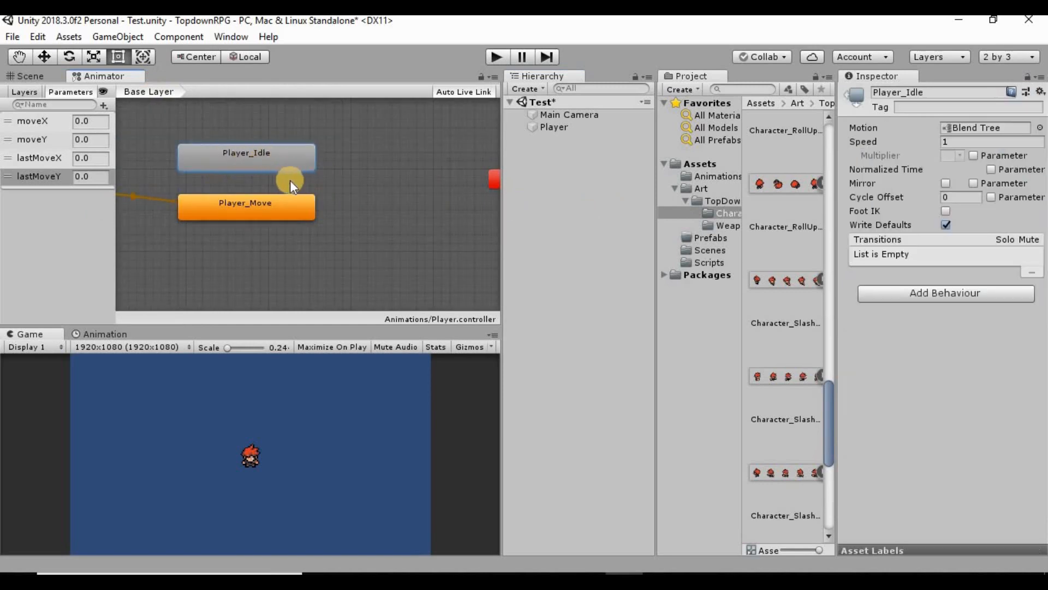
right_click(267, 161)
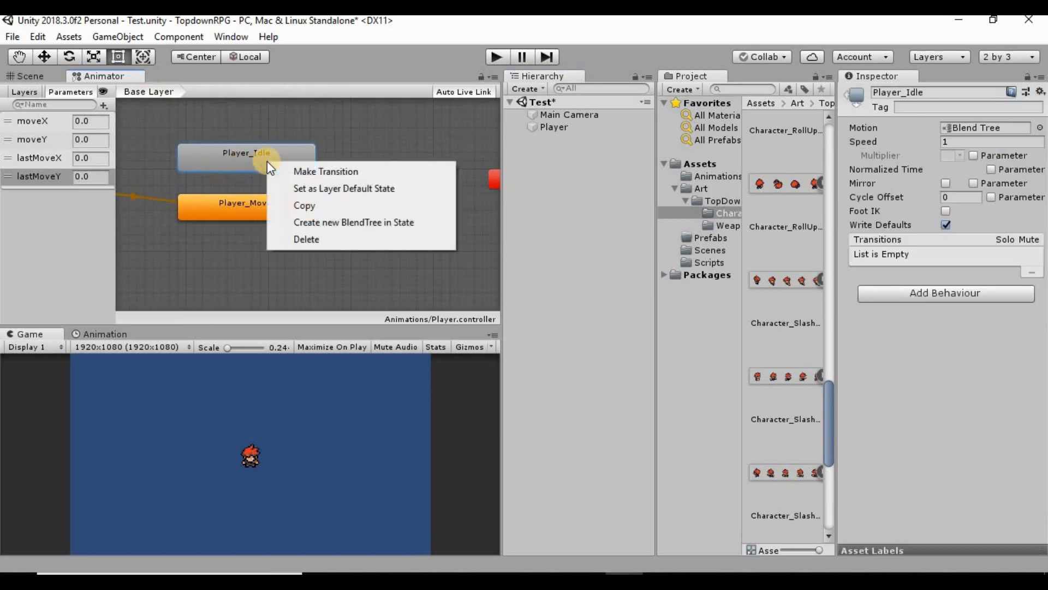
click(302, 111)
middle_drag(236, 227, 389, 241)
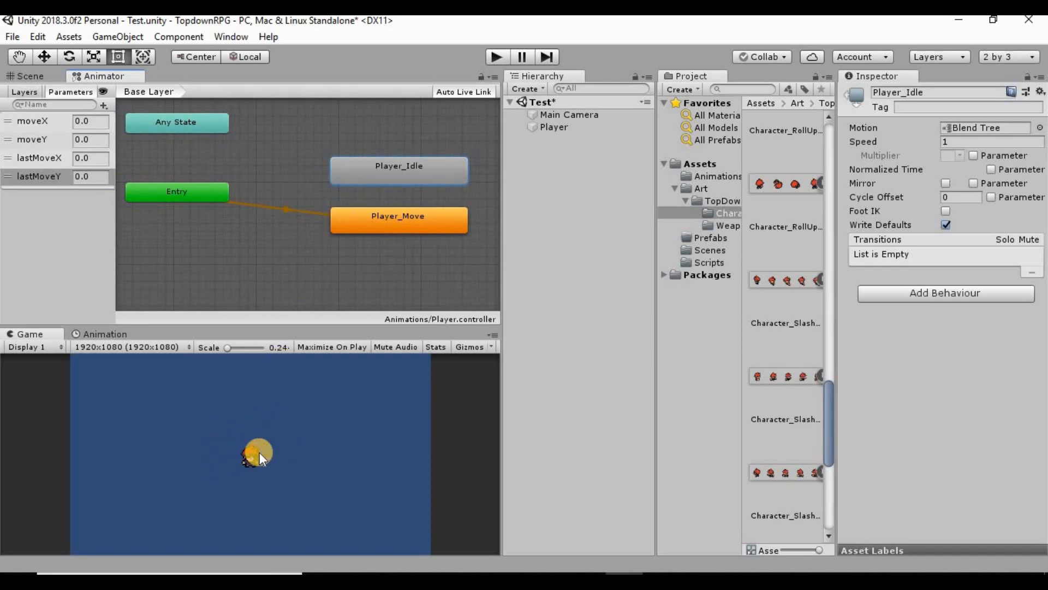
middle_drag(402, 280, 360, 264)
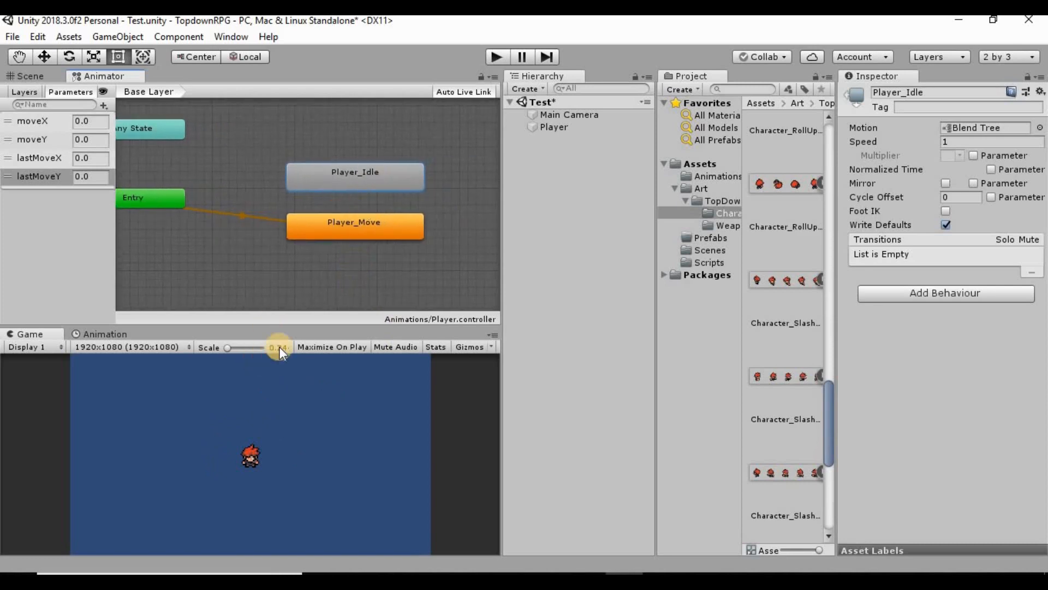
right_click(342, 176)
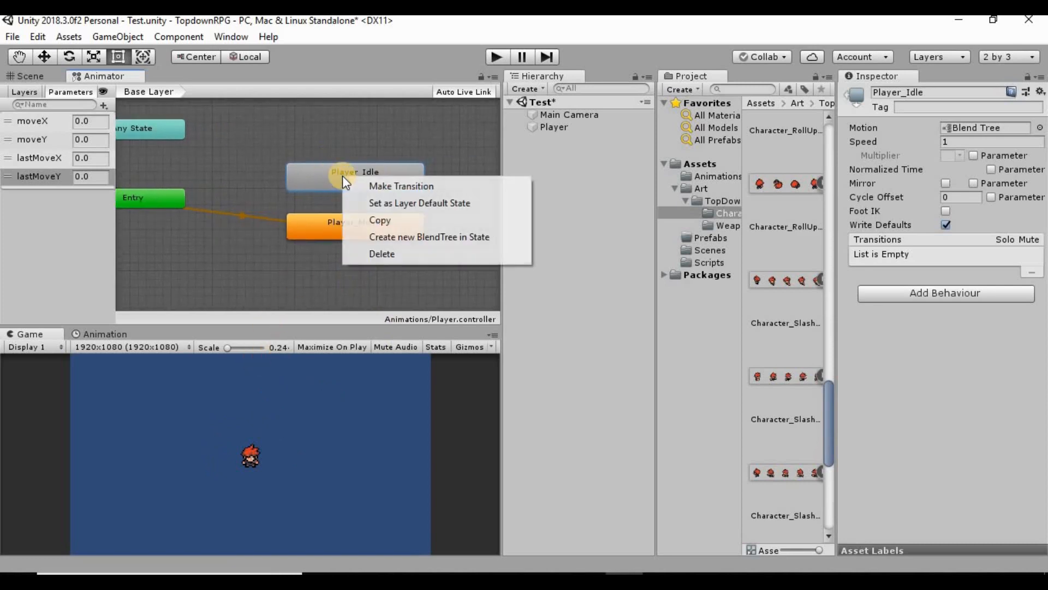
click(374, 204)
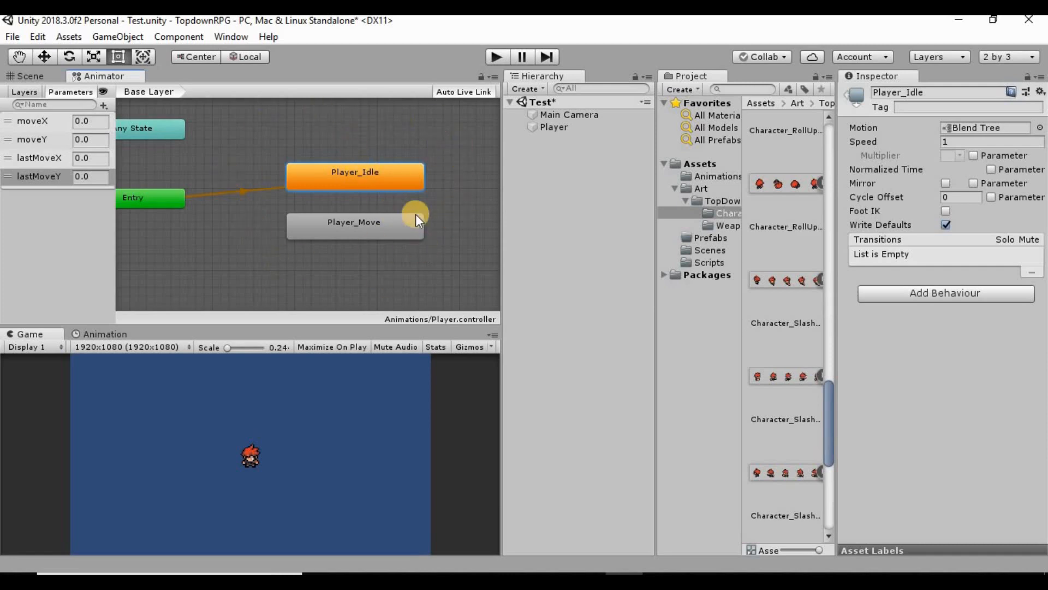
Step: Create a transition from the Player_Idle state to the Player_Move state
right_click(364, 180)
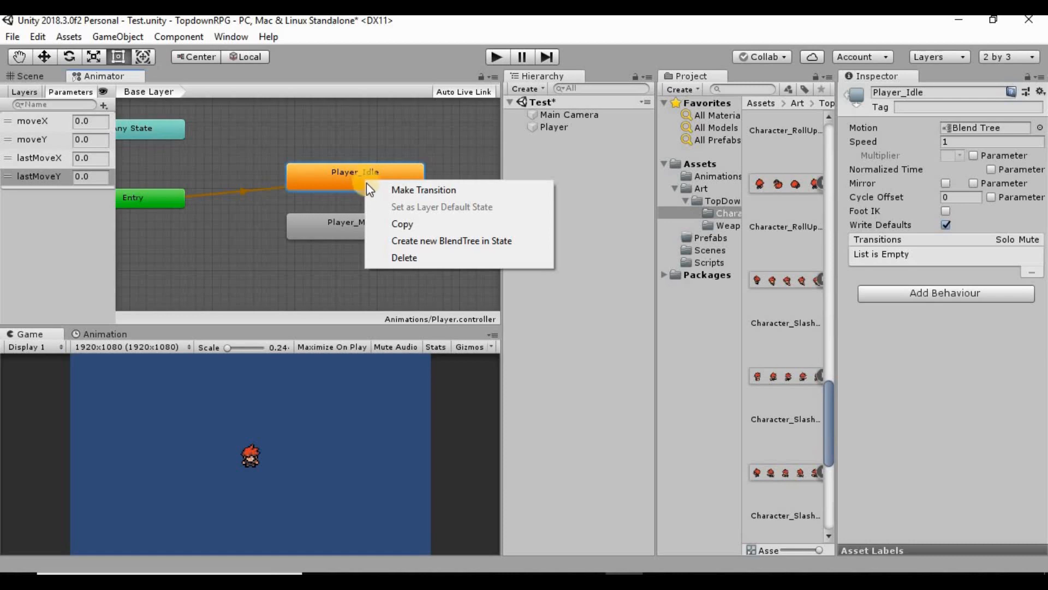
click(377, 191)
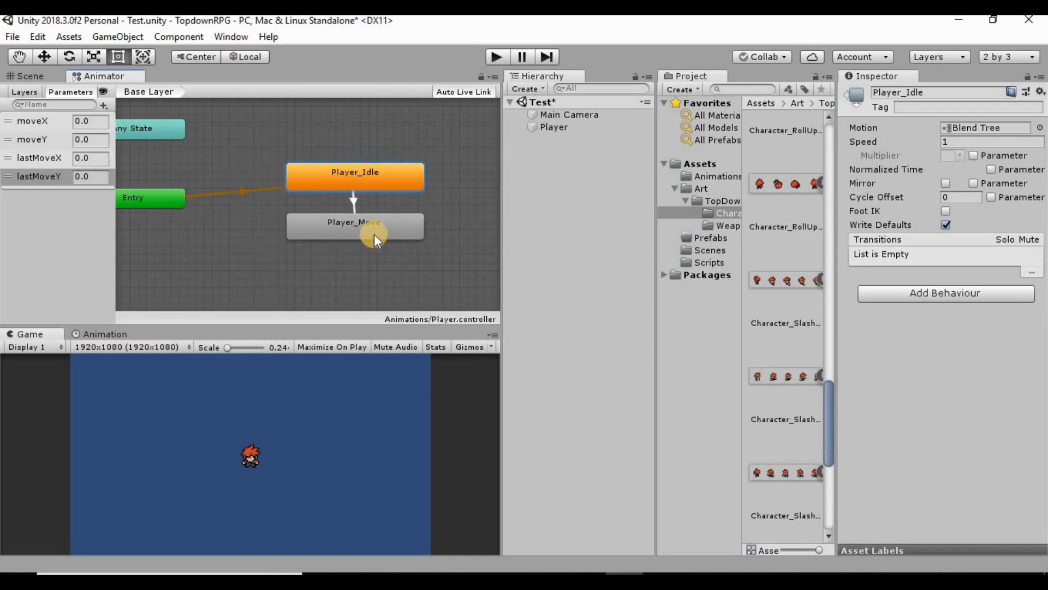
click(353, 223)
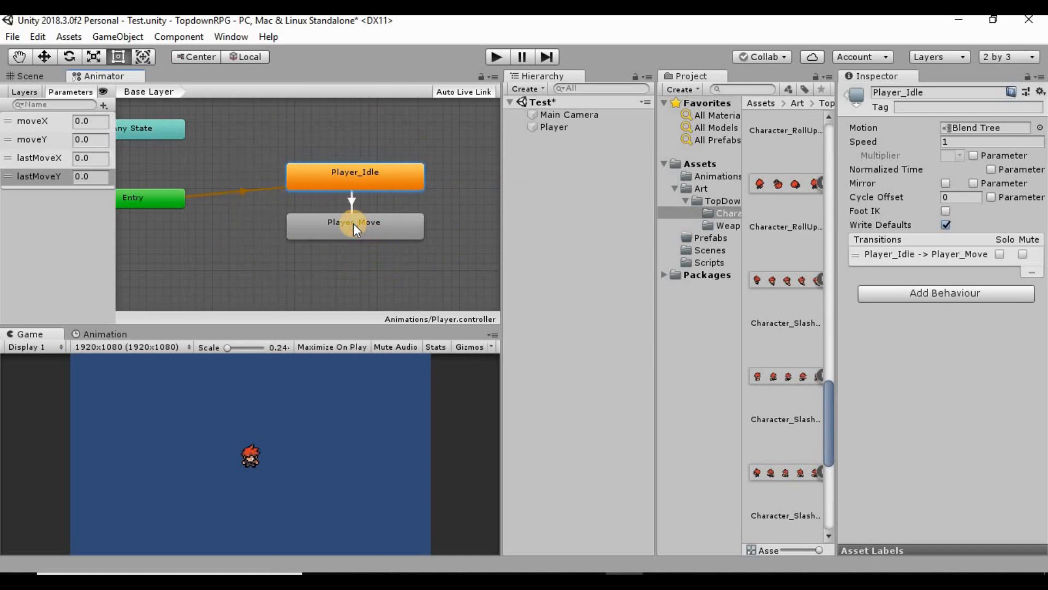
Step: Turn off Has Exit Time for the Player_Idle to Player_Move transition and expand its settings
click(352, 201)
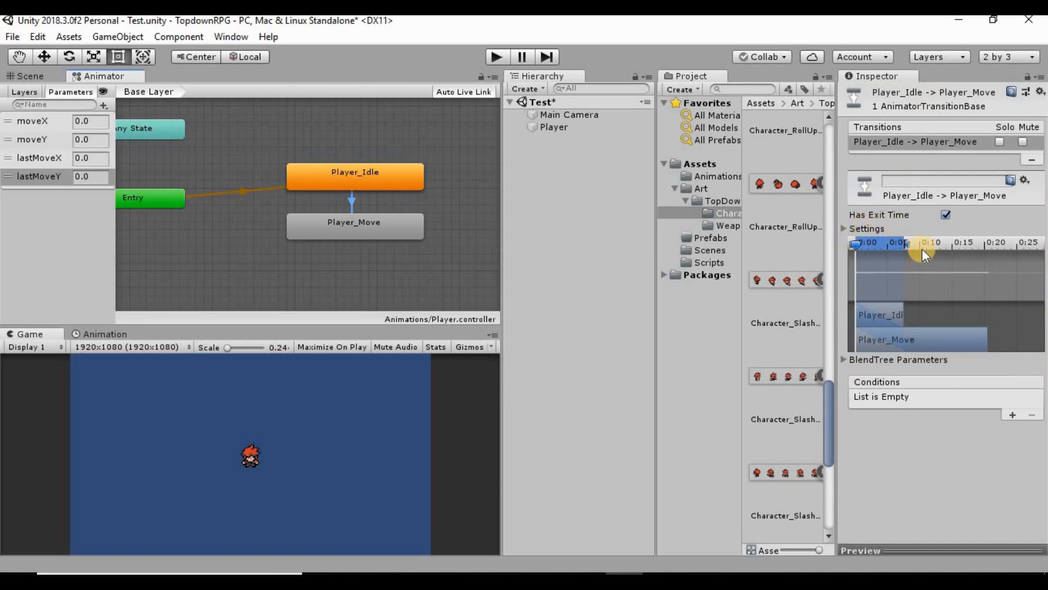
click(844, 229)
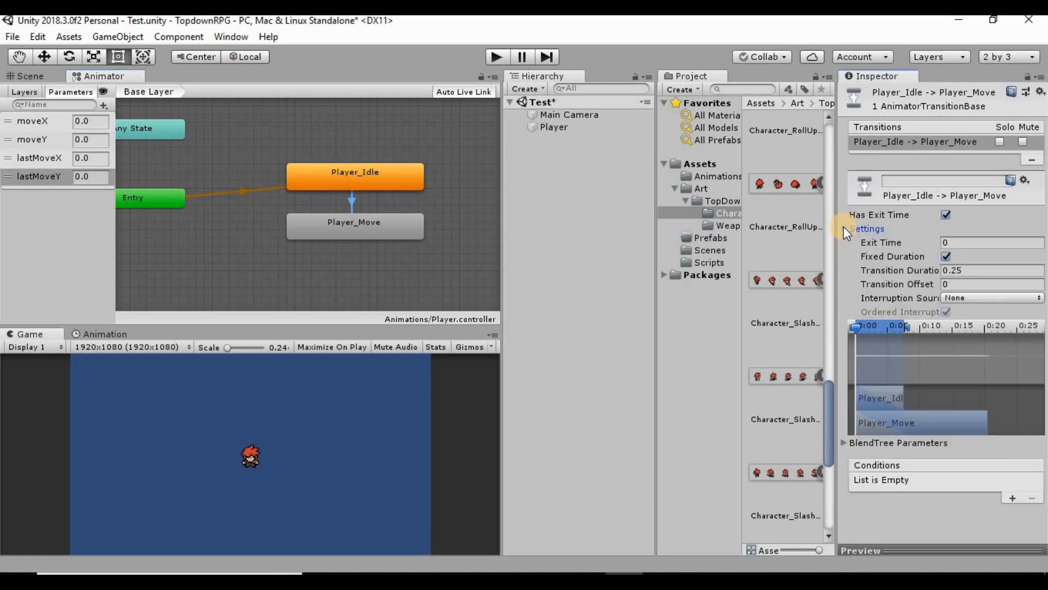
click(844, 229)
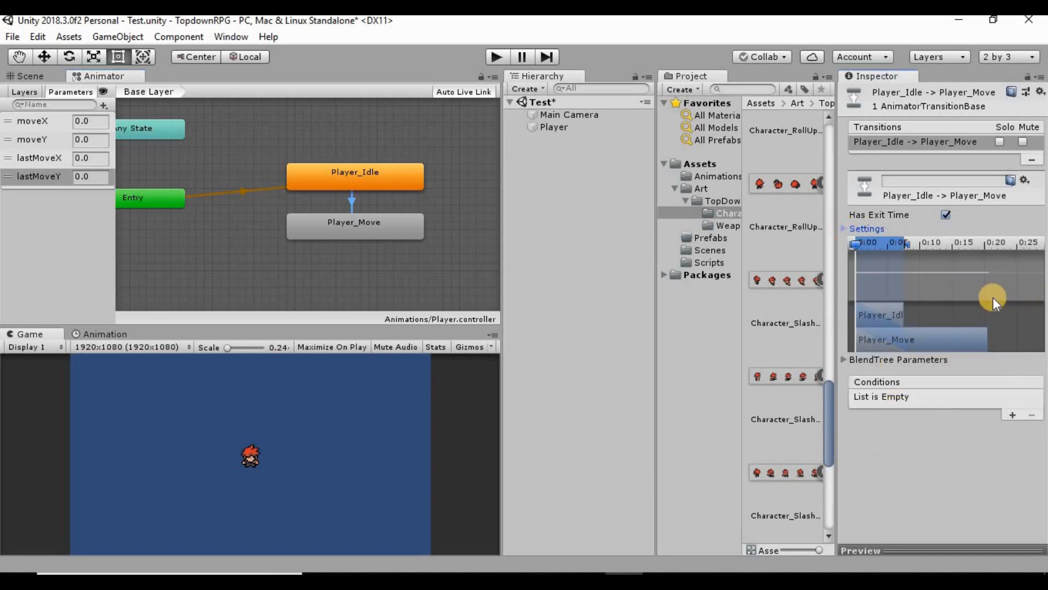
click(947, 216)
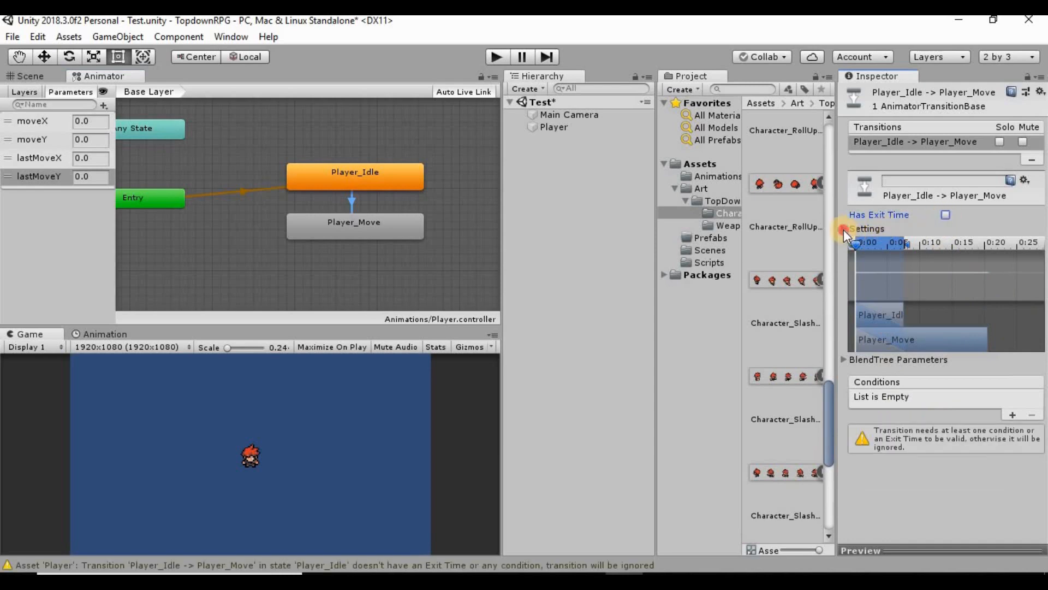
click(844, 230)
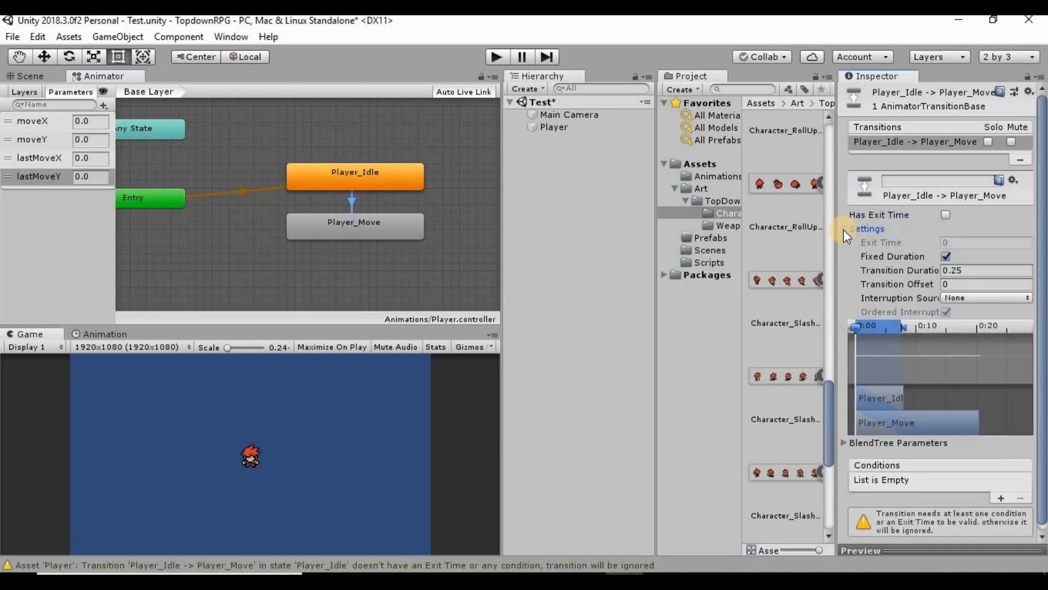
Step: Turn off Fixed Duration and set the Transition Duration to 0 for the Player_Idle to Player_Move transition
click(946, 257)
click(928, 273)
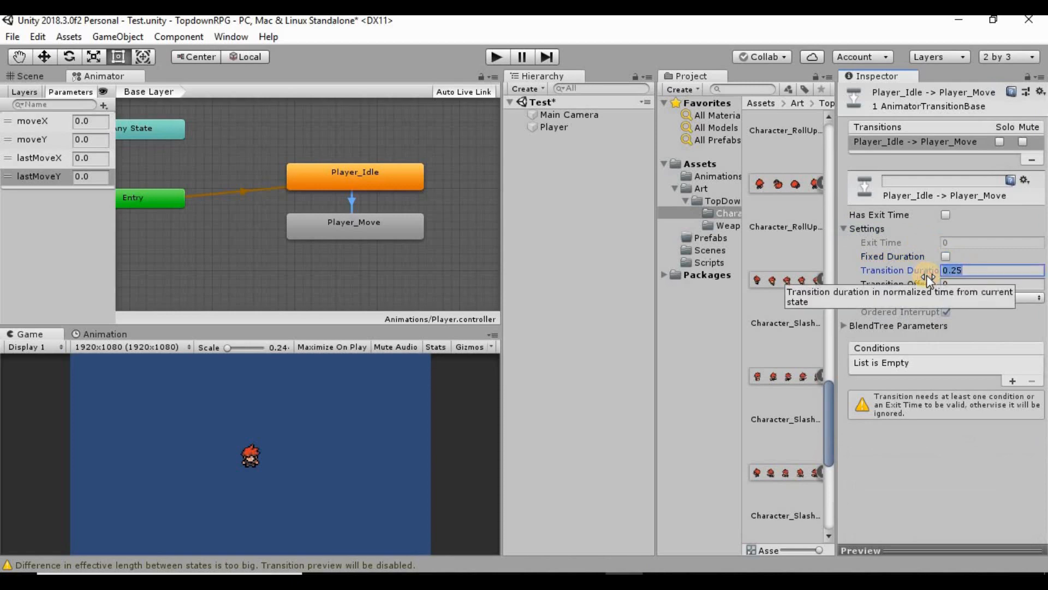
text(0)
click(990, 226)
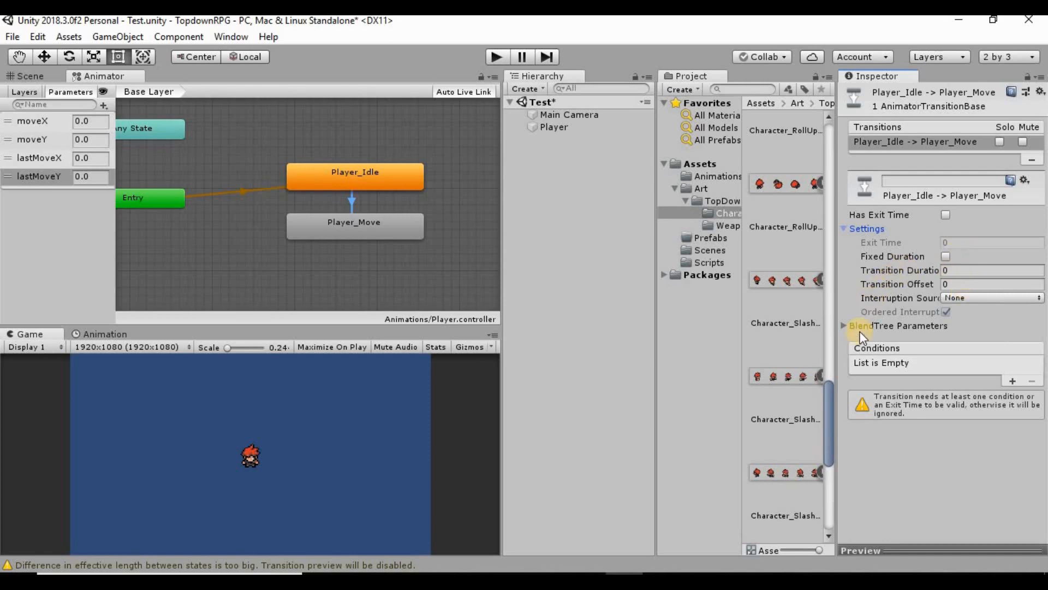
Step: Add a condition to the Player_Idle to Player_Move transition requiring moveX Greater than 0.1
click(1011, 382)
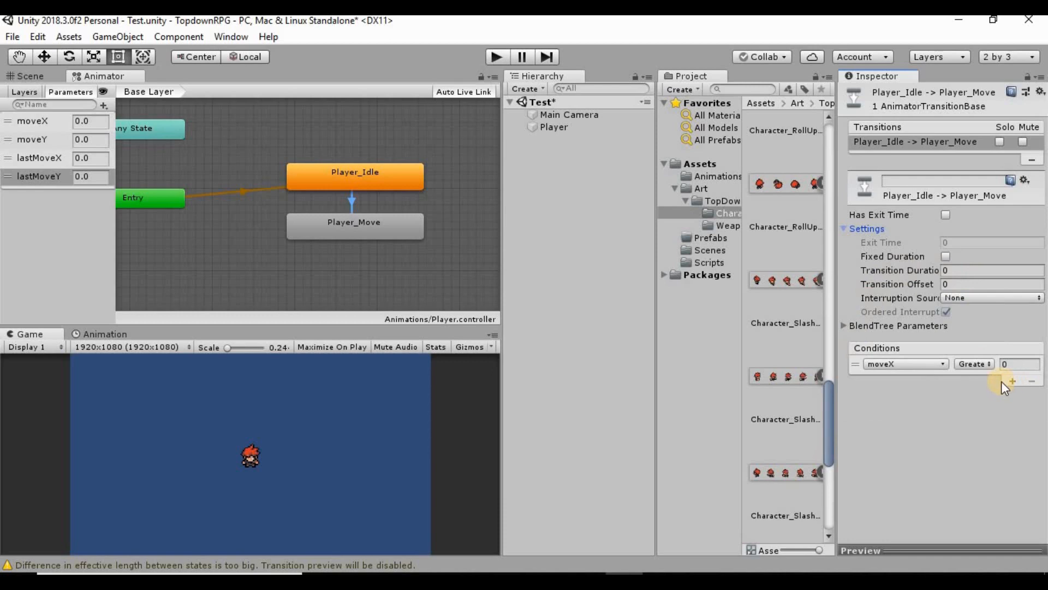
click(936, 366)
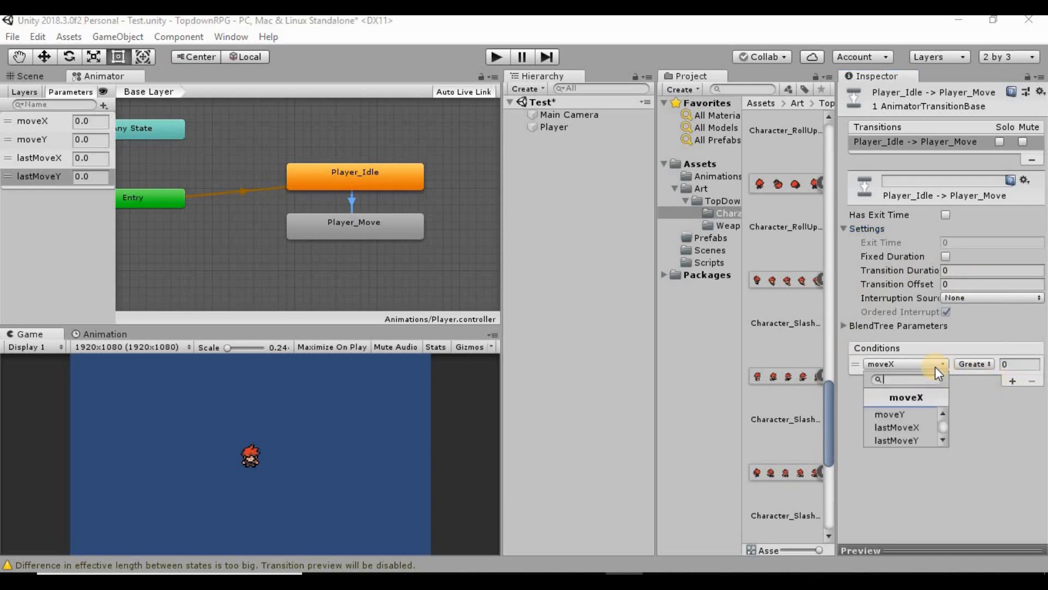
click(982, 392)
click(1010, 365)
drag(1030, 409, 1028, 408)
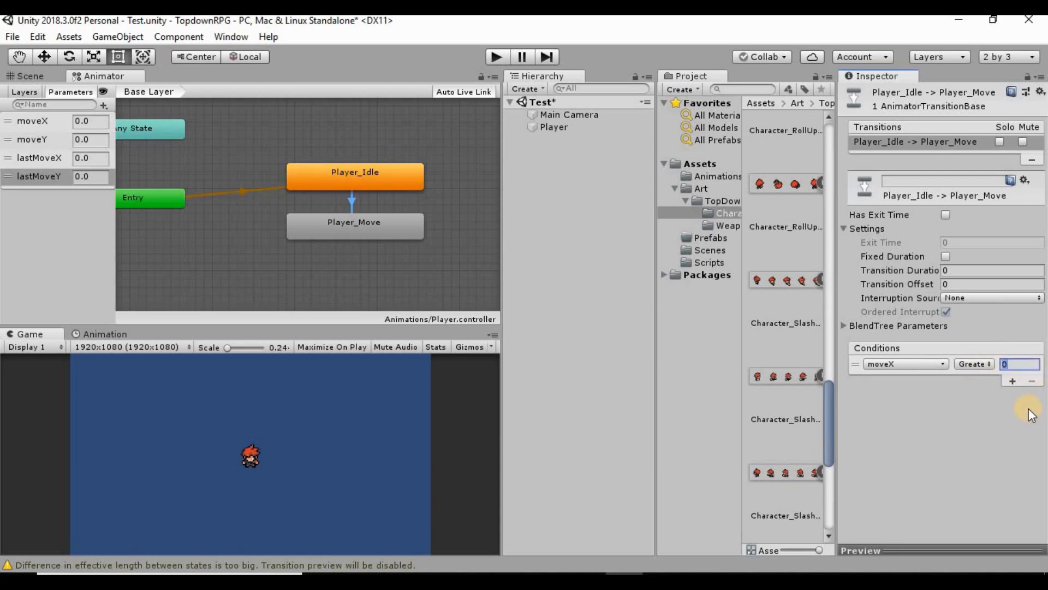
text(.1)
key(Return)
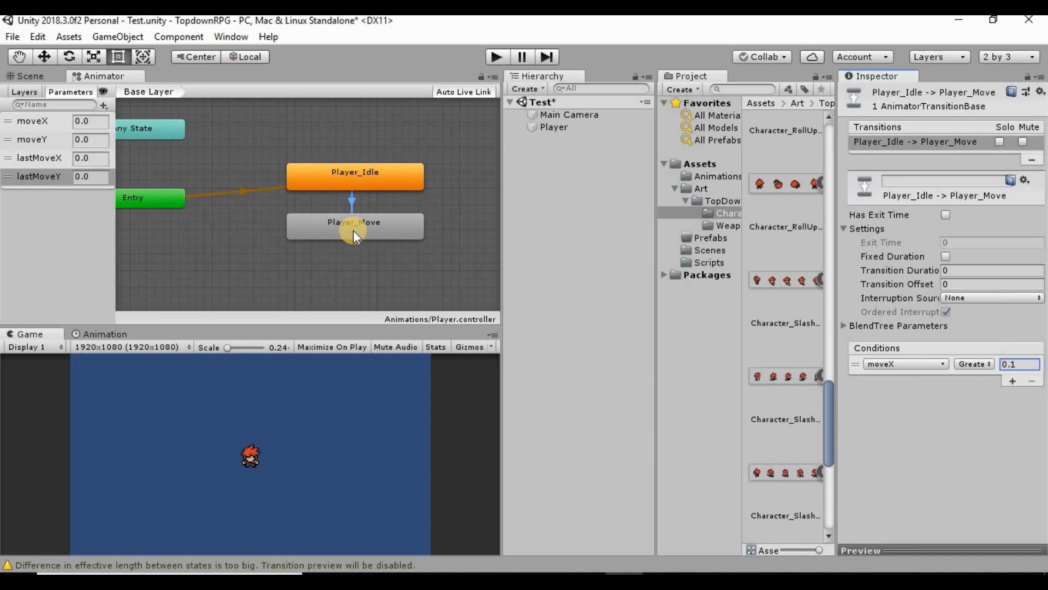
Step: Create a second transition from Player_Idle to Player_Move and move the Player_Move state further below Player_Idle
click(368, 174)
right_click(378, 178)
click(396, 188)
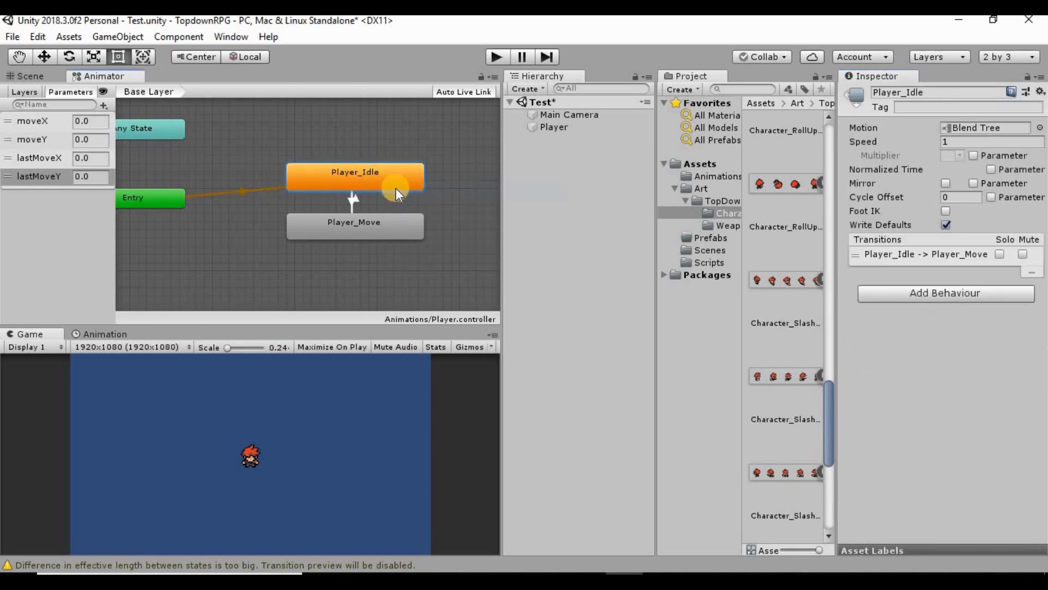
click(368, 224)
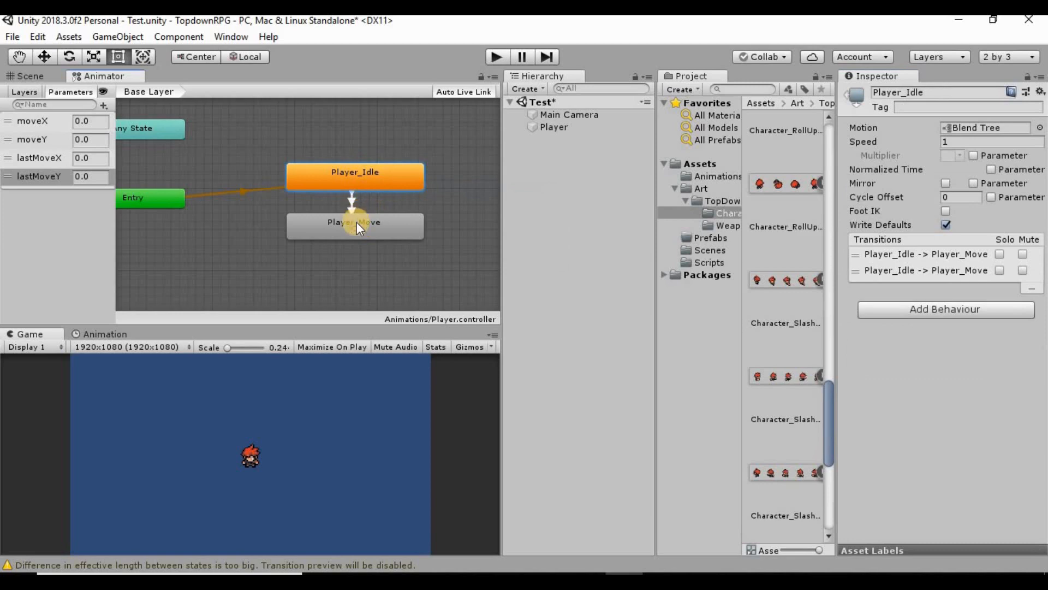
drag(357, 222, 356, 263)
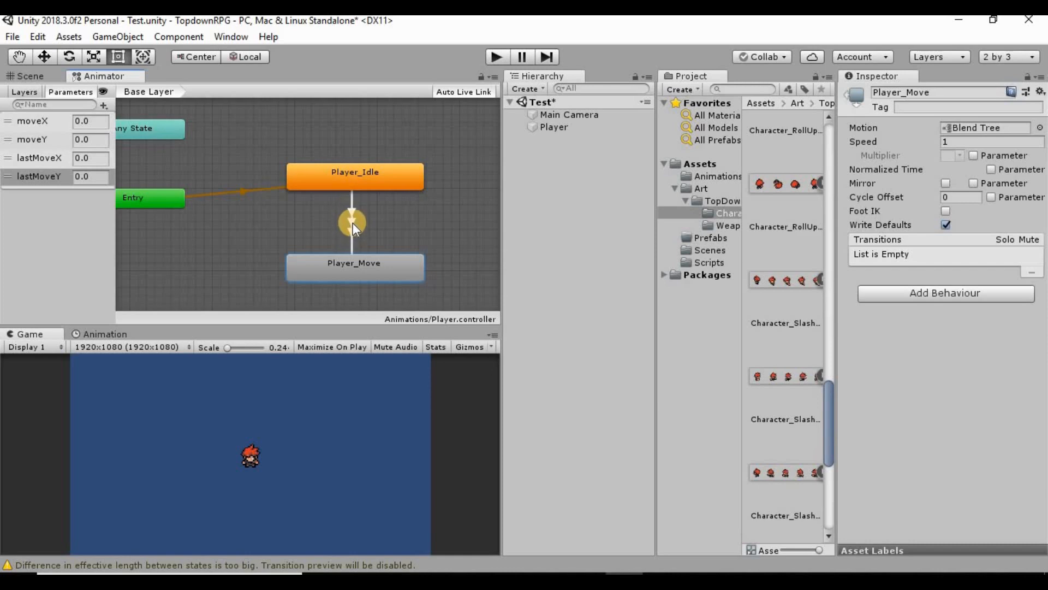
Step: Turn off Has Exit Time and Fixed Duration on the second Player_Idle to Player_Move transition and set its Transition Duration to 0
click(353, 223)
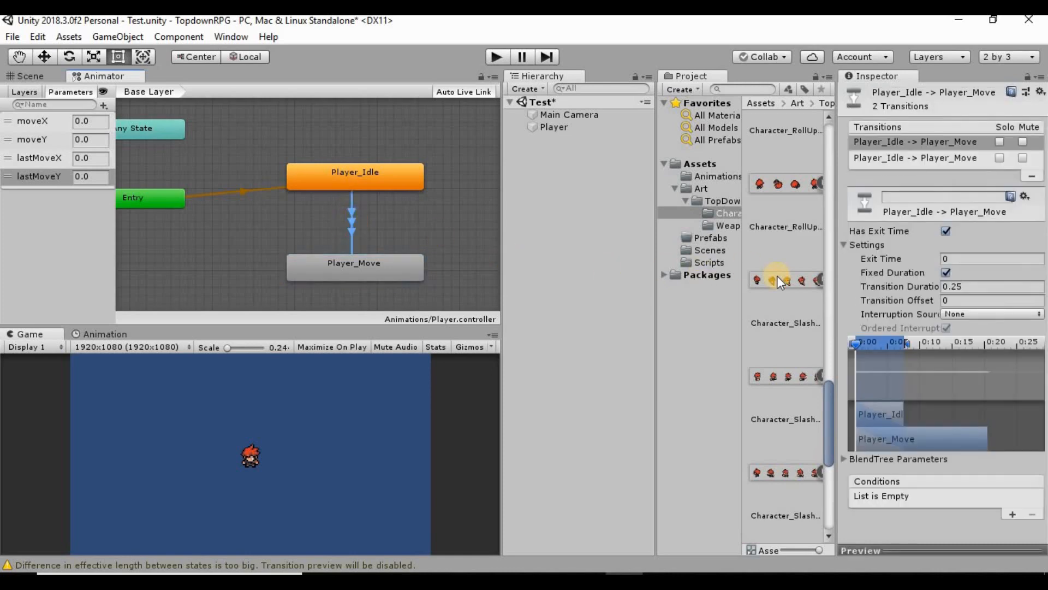
click(945, 231)
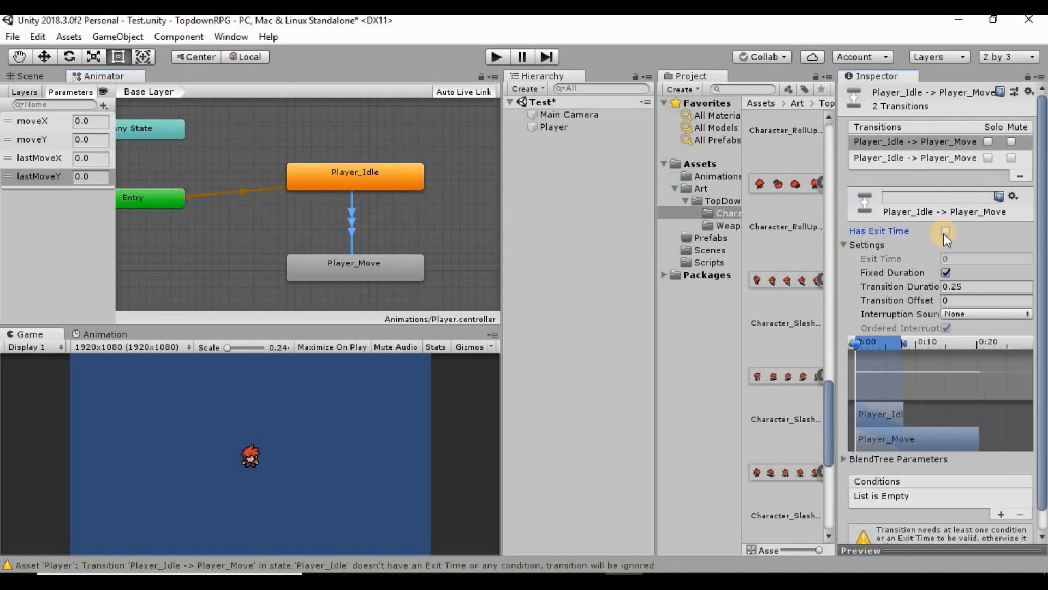
click(947, 273)
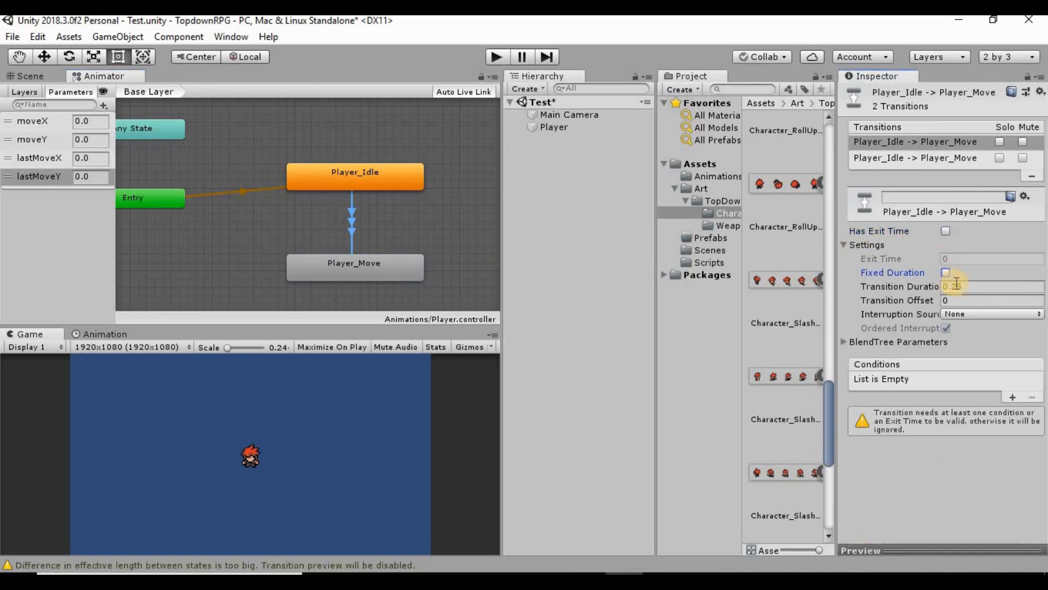
click(971, 285)
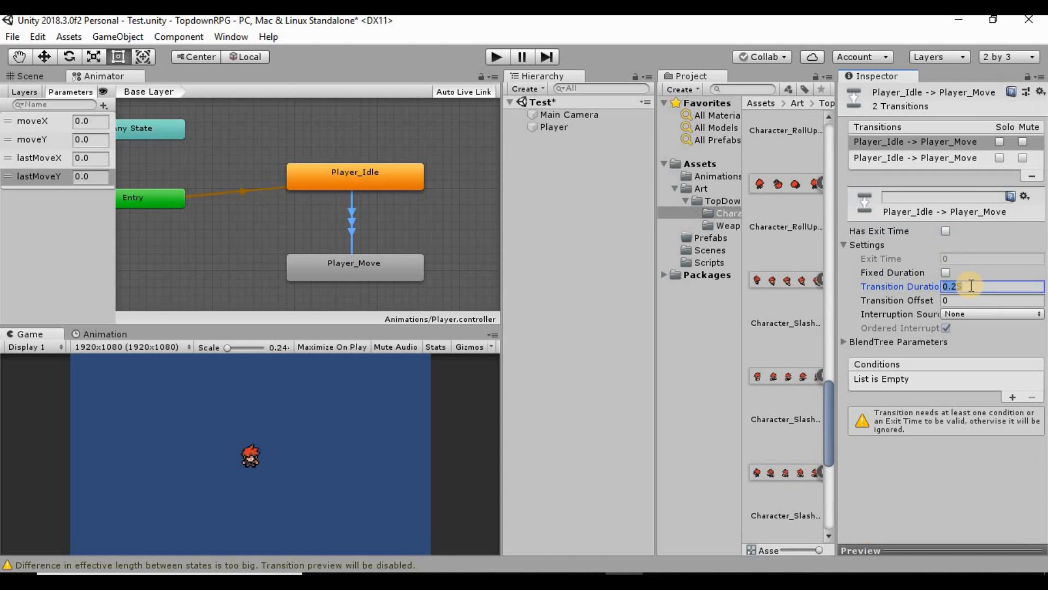
text(0)
Step: Add a condition to the second Player_Idle to Player_Move transition requiring moveX Less than -0.1
click(1012, 397)
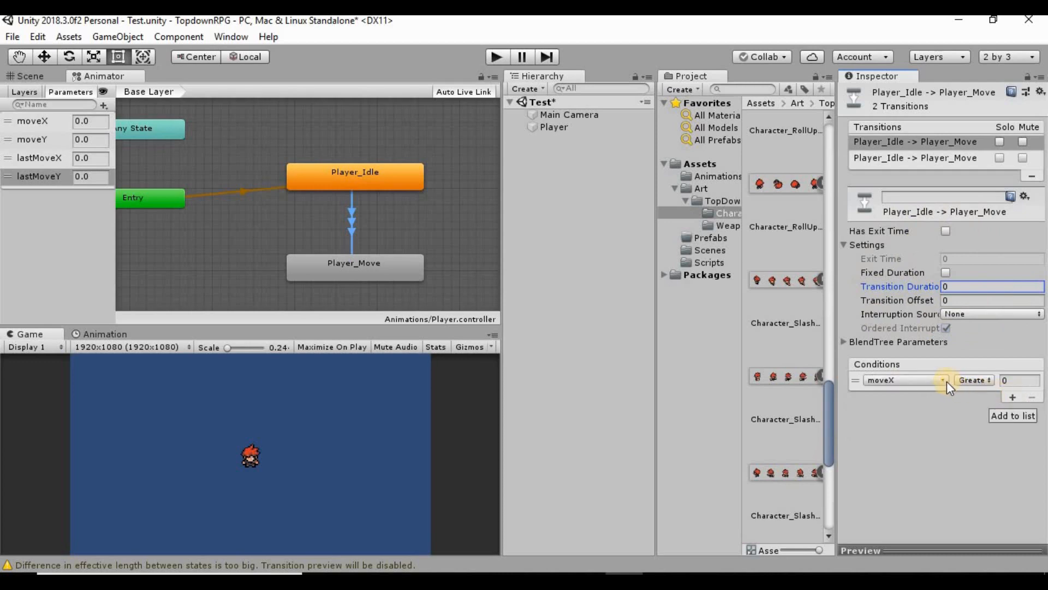
click(985, 379)
click(976, 414)
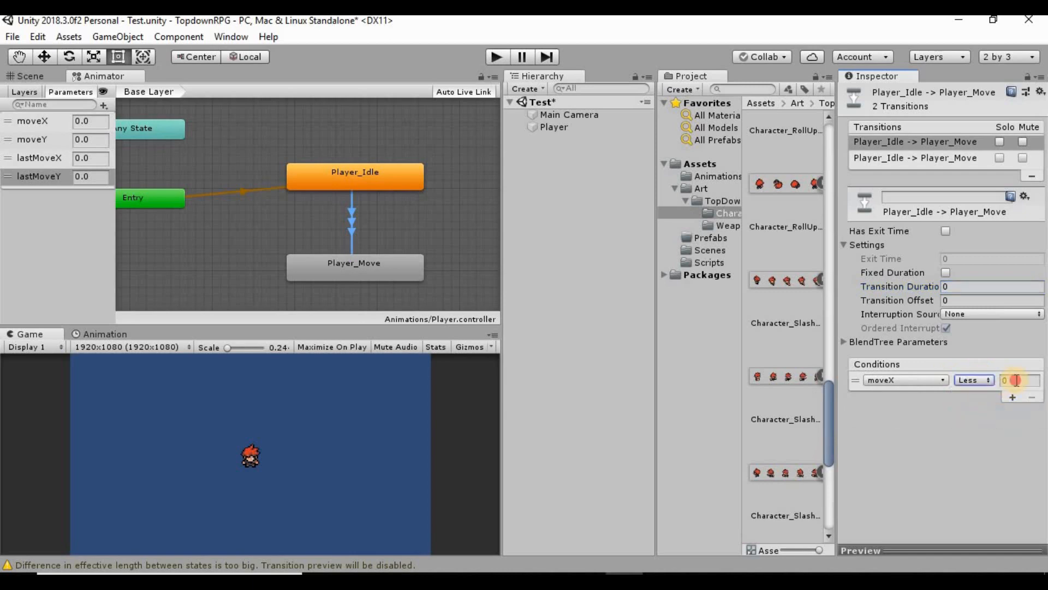
click(1016, 381)
text(-.1)
Step: Create a third transition from the Player_Idle state to the Player_Move state
click(349, 178)
right_click(348, 178)
click(364, 189)
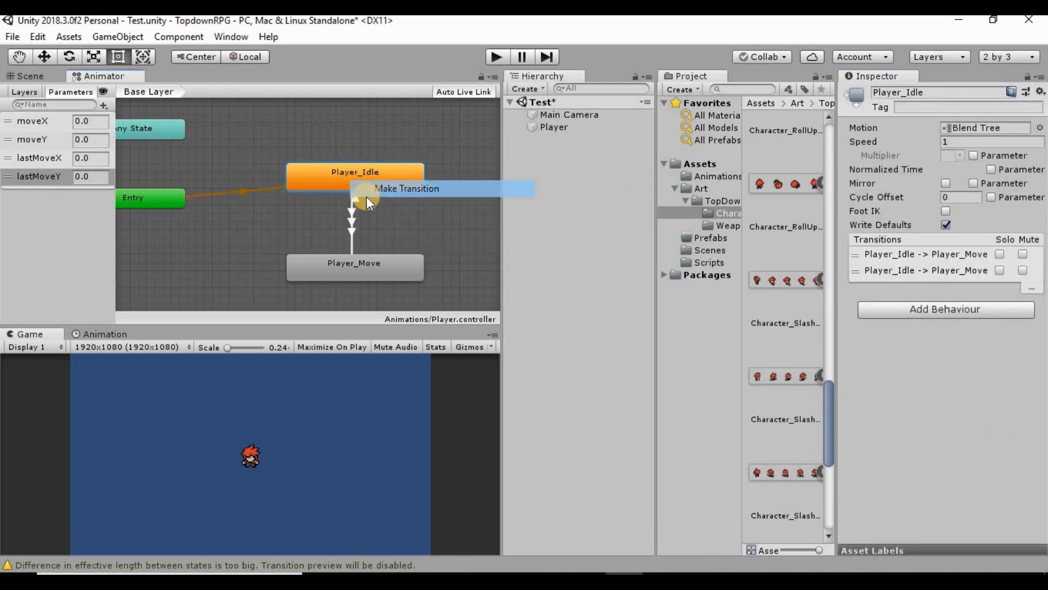
click(366, 266)
Step: Turn off Has Exit Time and Fixed Duration on the third Player_Idle to Player_Move transition and set its Transition Duration to 0
click(351, 229)
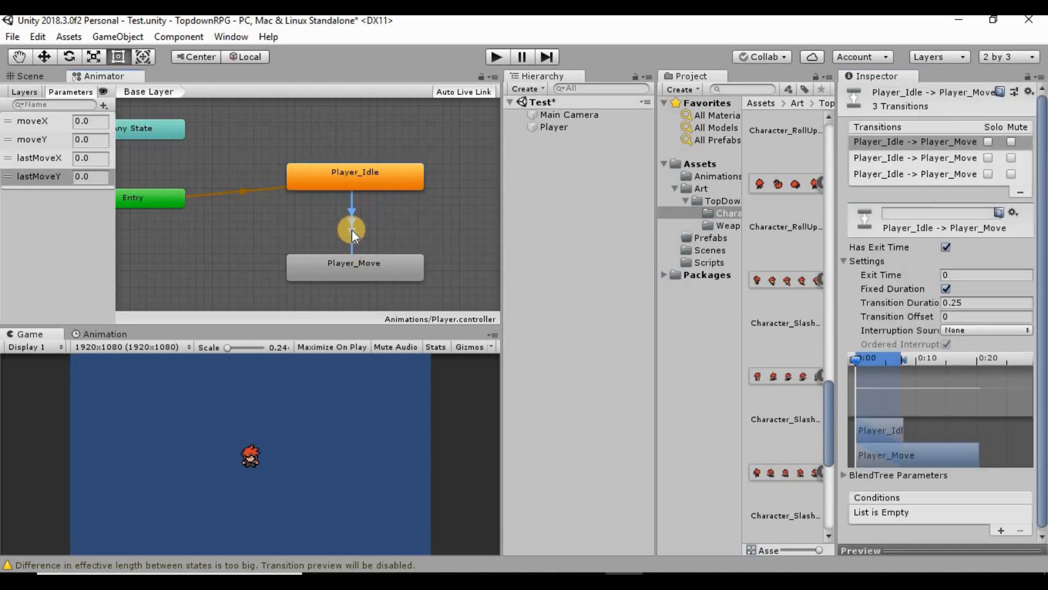
click(944, 247)
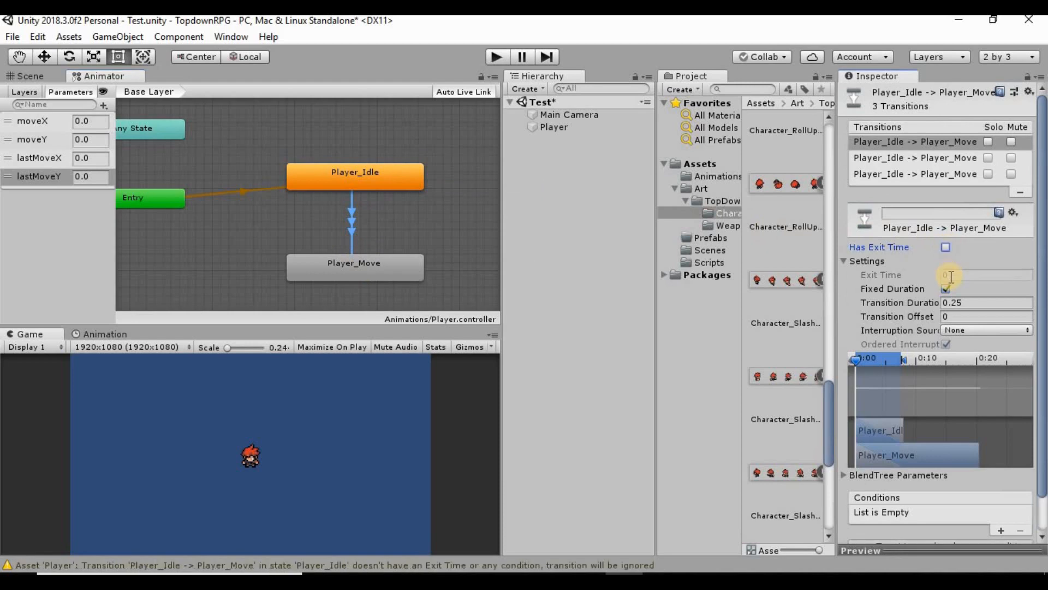
click(944, 289)
key(Tab)
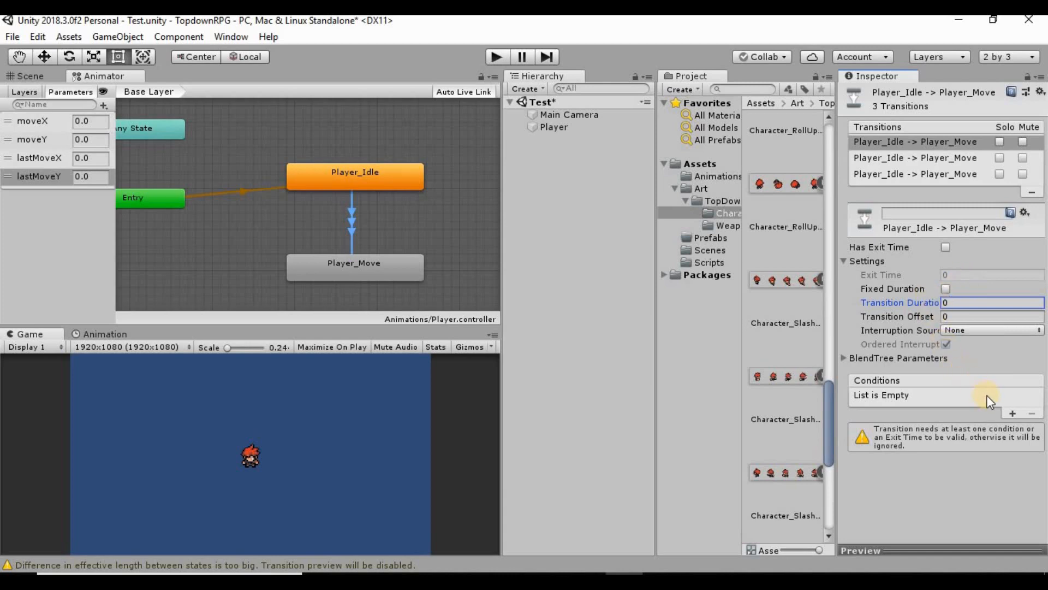
Step: Add a condition to the third Player_Idle to Player_Move transition requiring moveY Greater than 0.1
click(1011, 413)
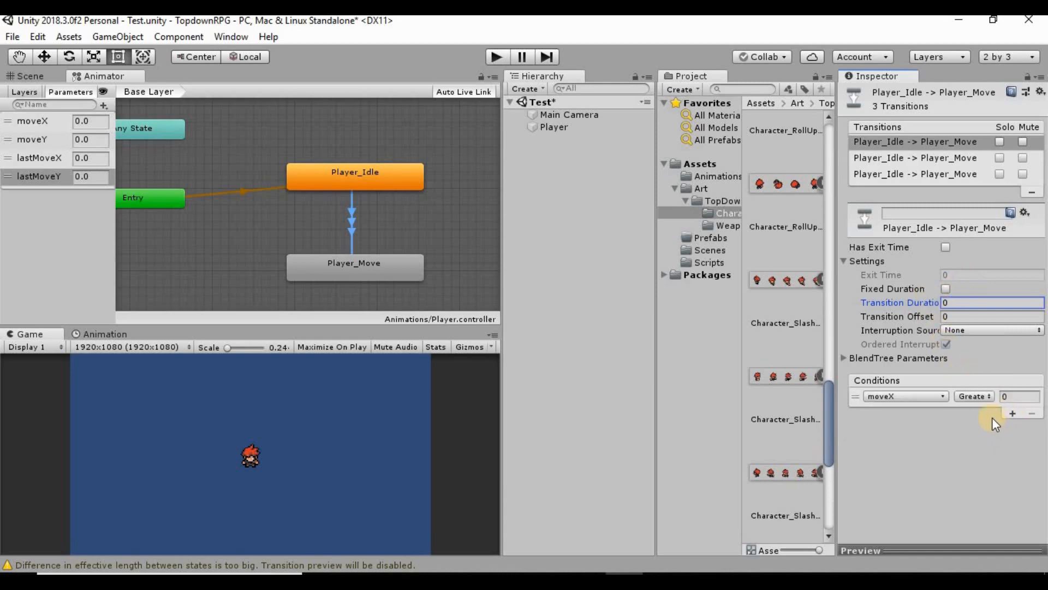
click(938, 397)
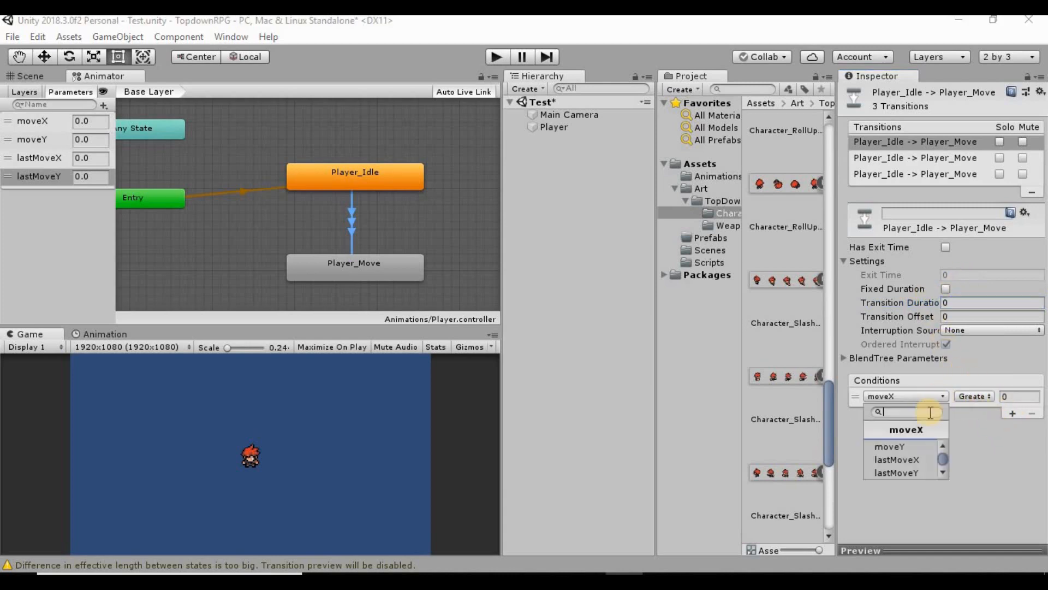
click(908, 444)
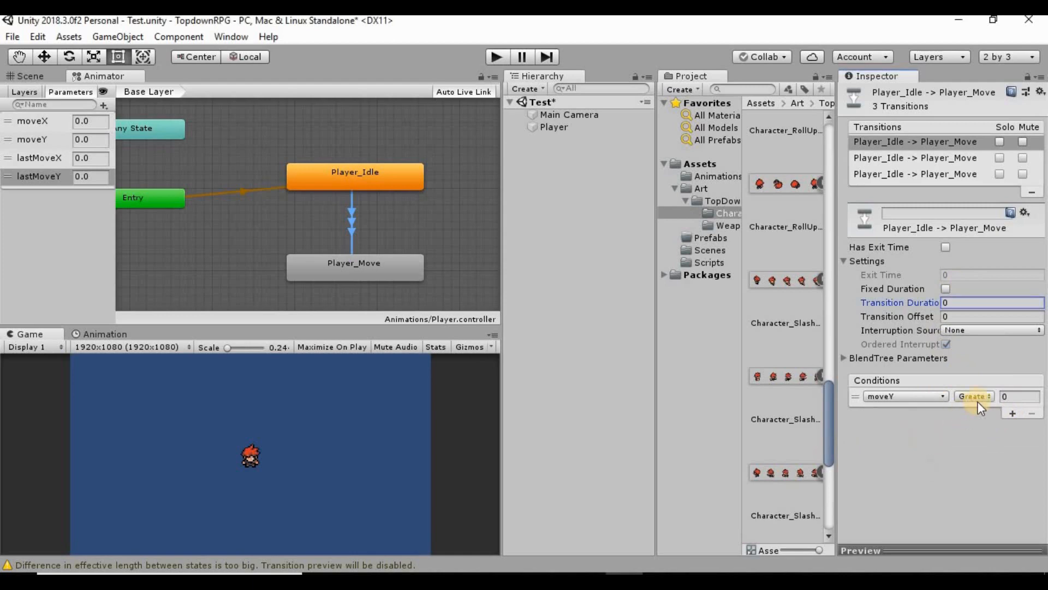
click(1010, 396)
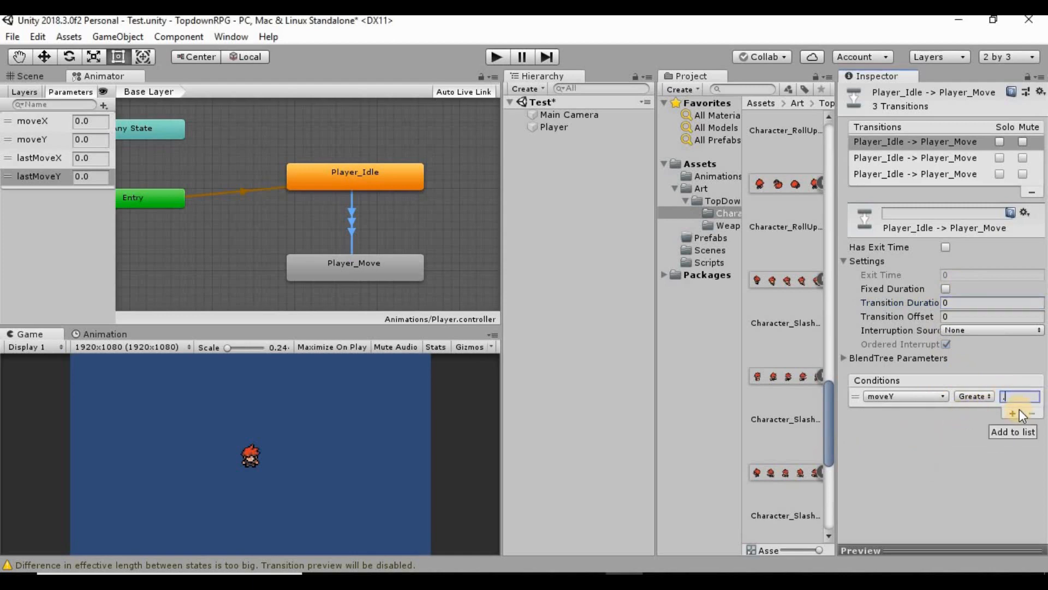
text(0.1)
Step: Create a fourth transition from the Player_Idle state to the Player_Move state
right_click(386, 178)
click(407, 187)
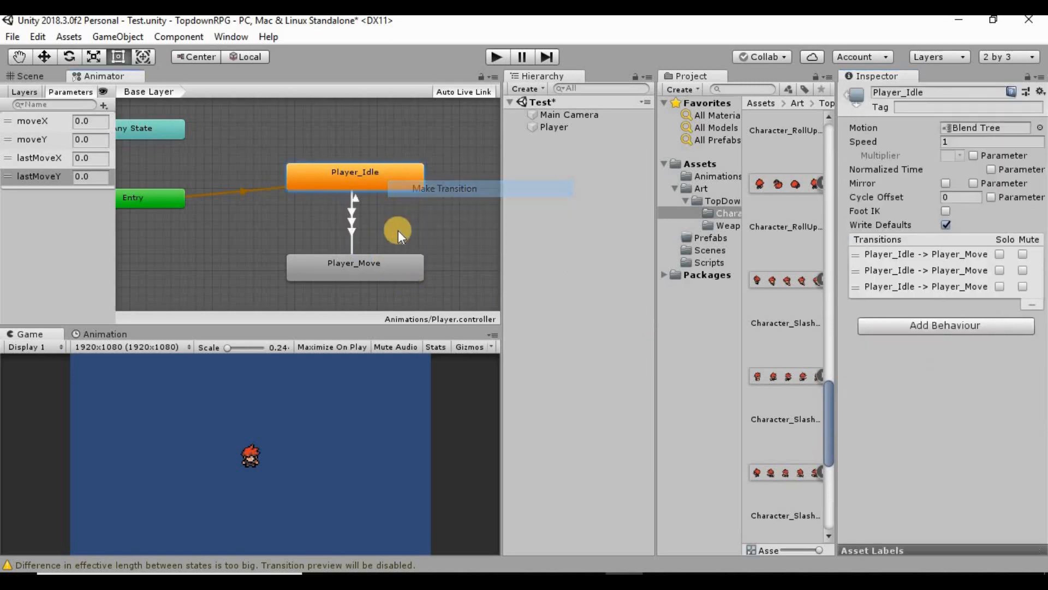
click(341, 265)
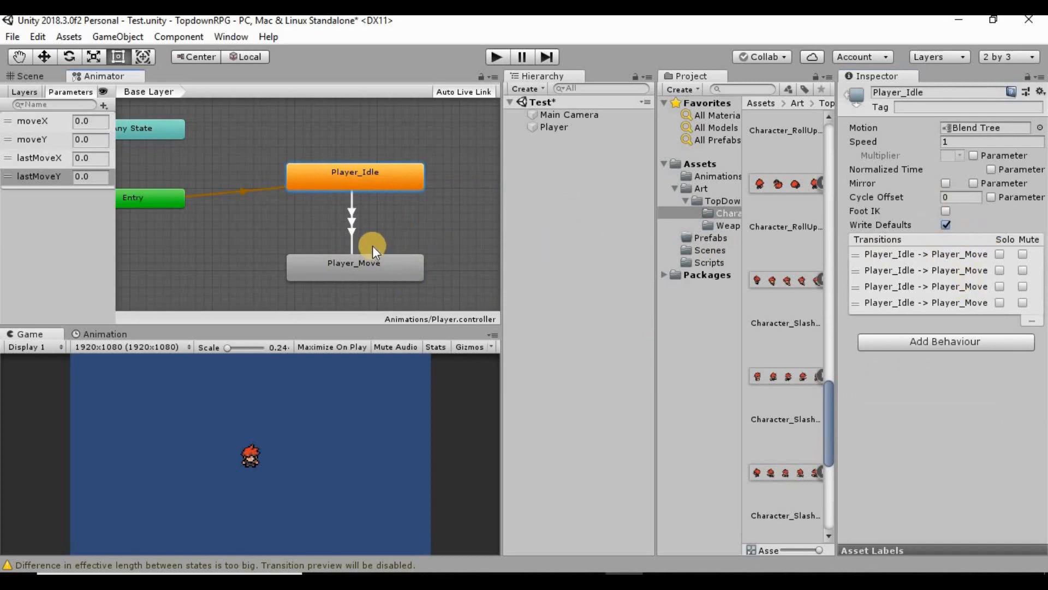
Step: Turn off Has Exit Time and Fixed Duration on the fourth Player_Idle to Player_Move transition and set its Transition Duration to 0
click(350, 222)
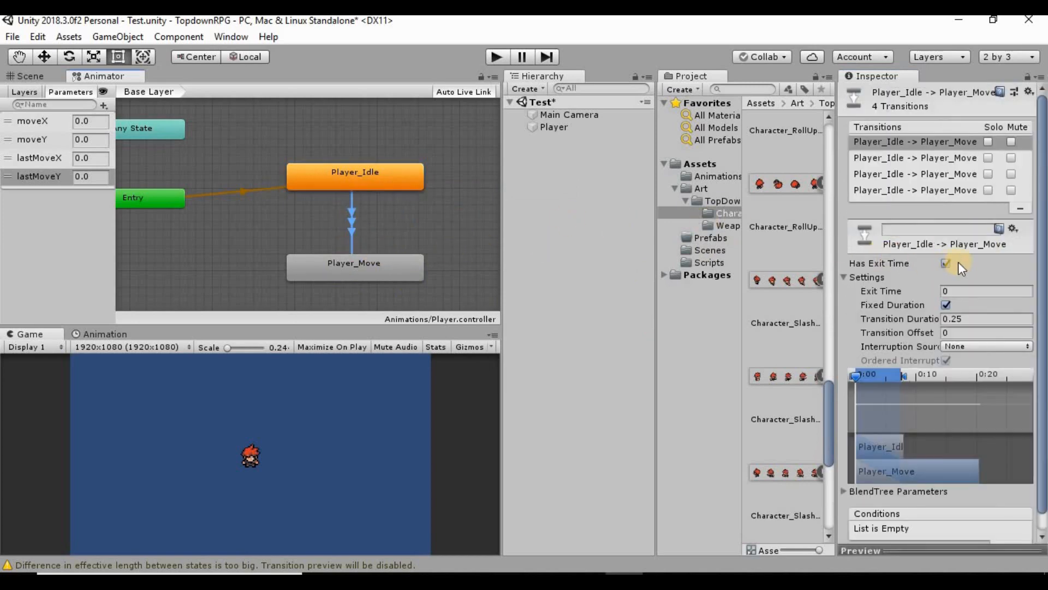
click(946, 263)
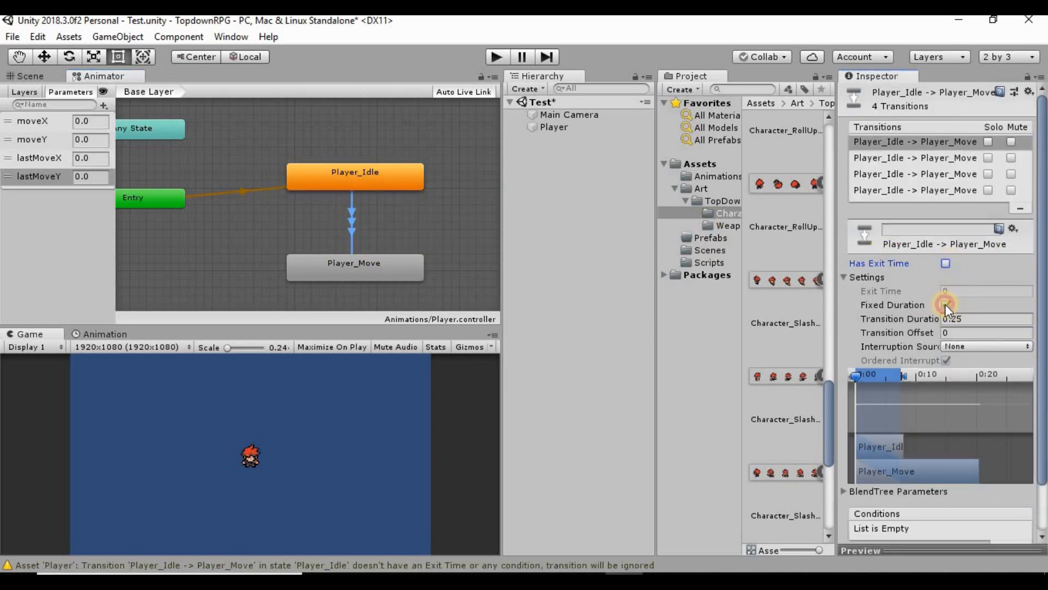
click(946, 305)
click(960, 318)
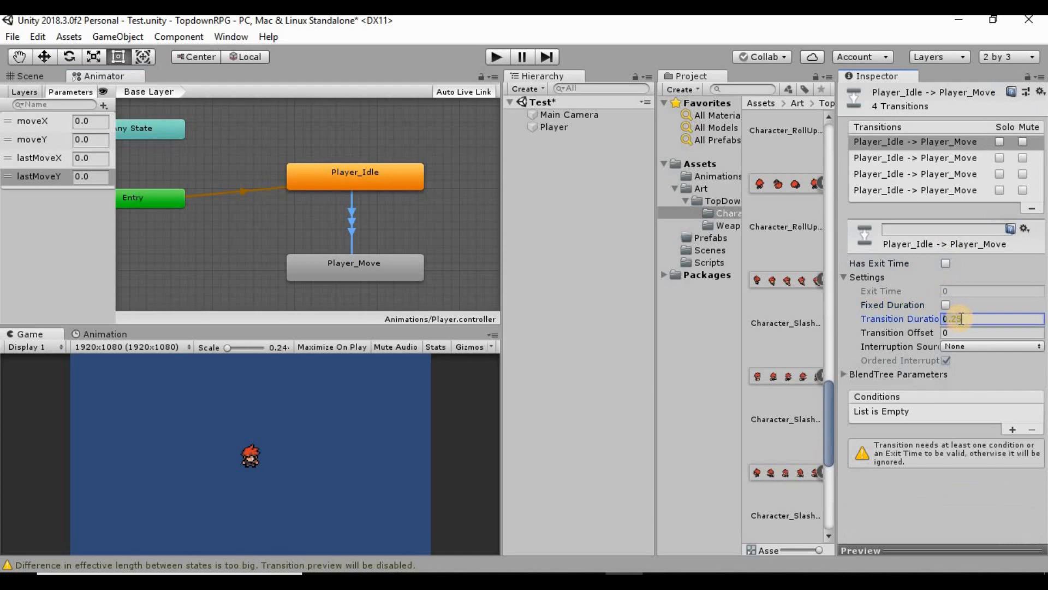
text(0)
Step: Add a condition to the fourth Player_Idle to Player_Move transition requiring moveY Less than -0.1
click(1011, 429)
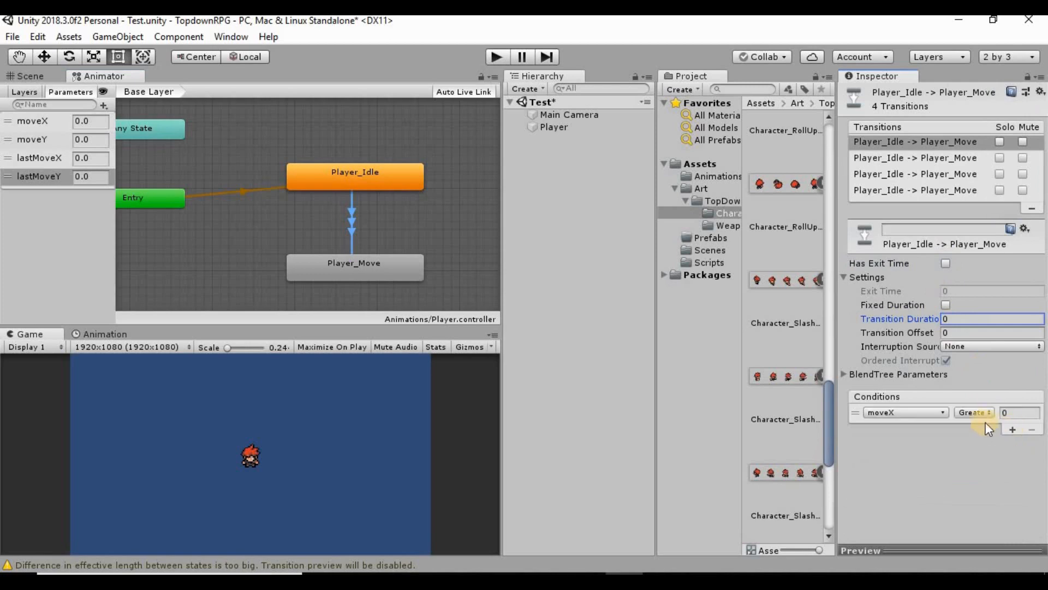
click(936, 411)
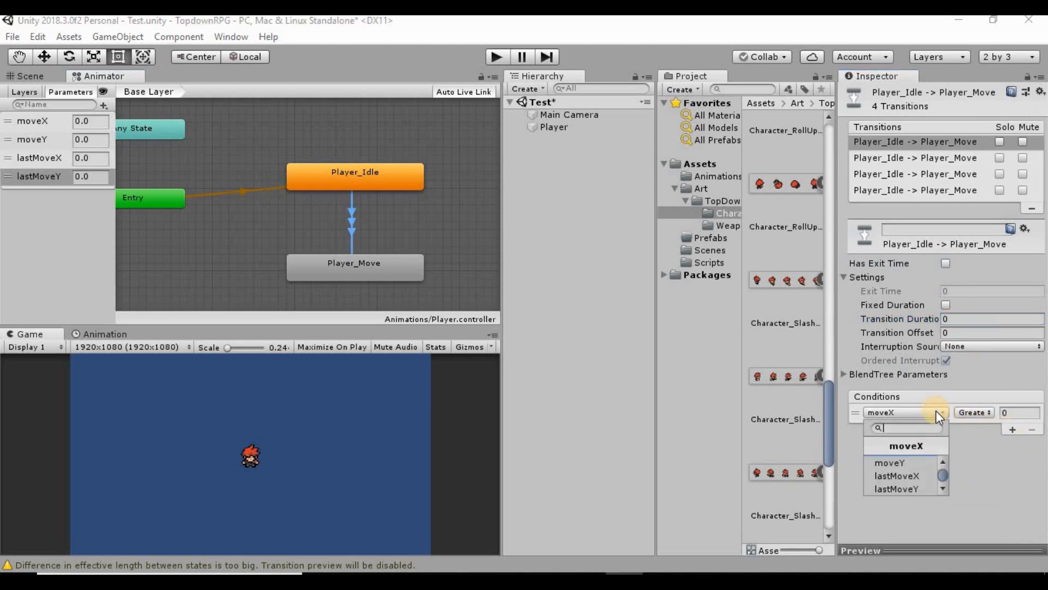
click(907, 461)
click(980, 414)
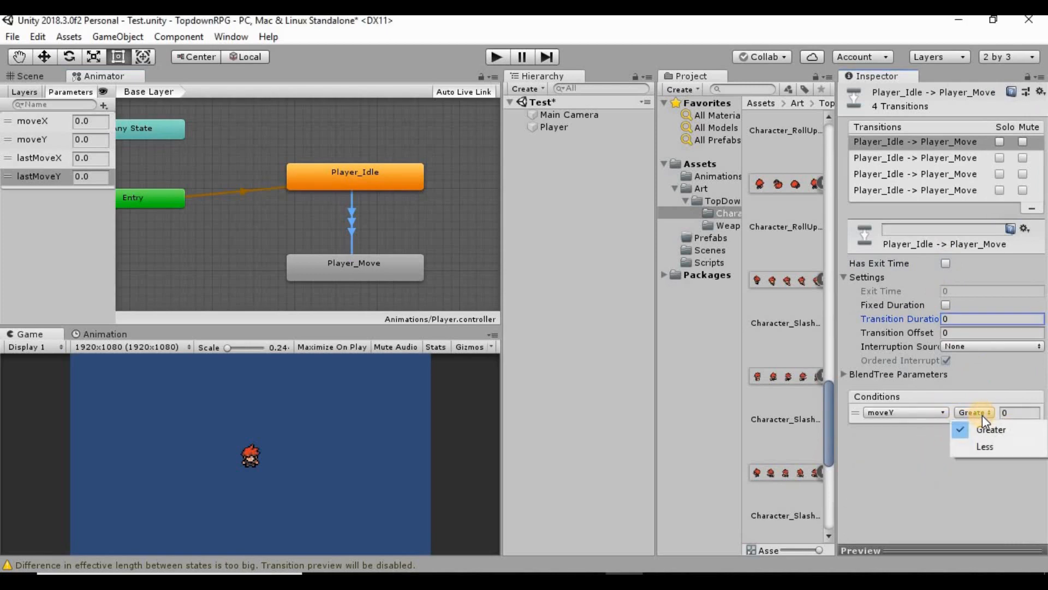
click(982, 445)
click(1022, 410)
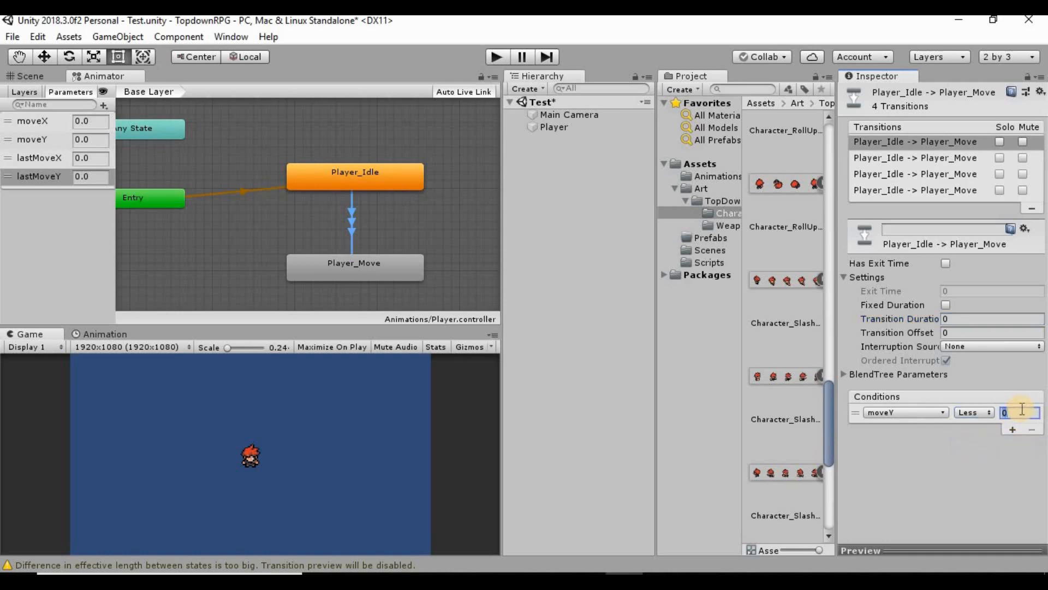
text(-0.1)
click(473, 395)
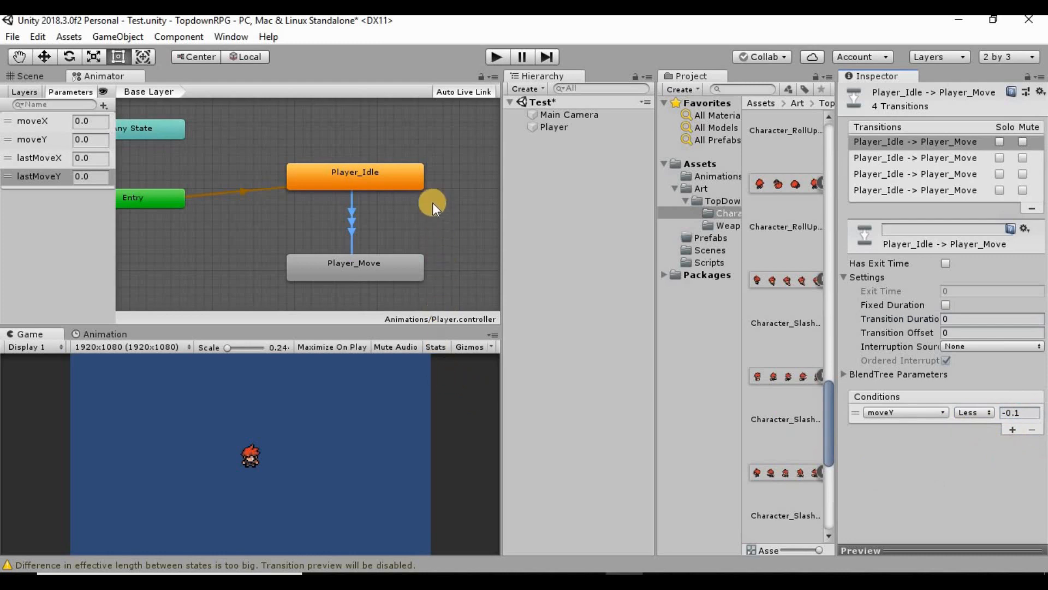
Step: Test the player's movement in all four directions in Play mode while watching the Animator states, and exit Play mode
click(491, 56)
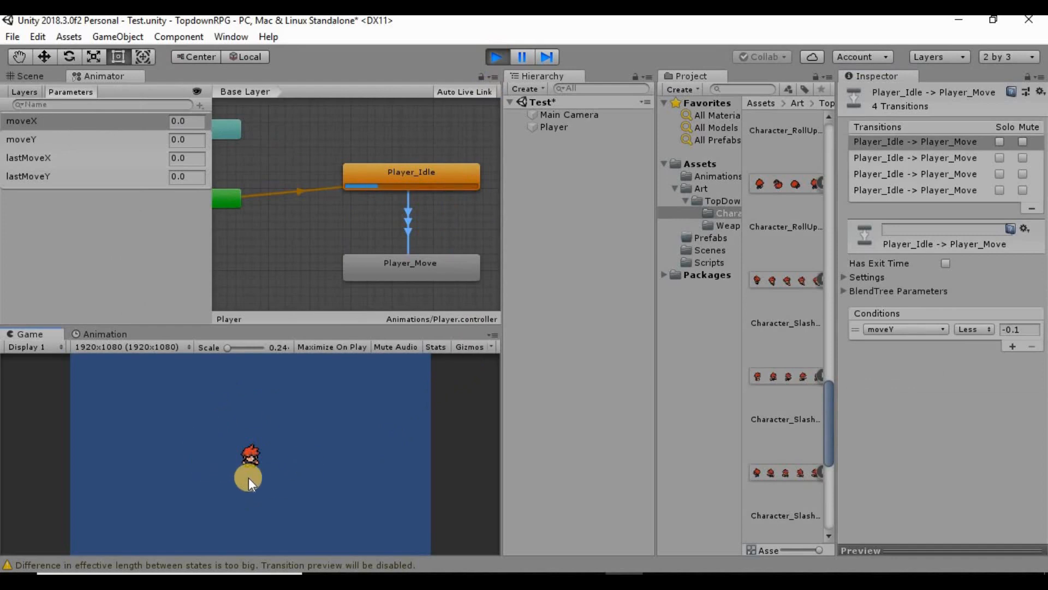
key(Right)
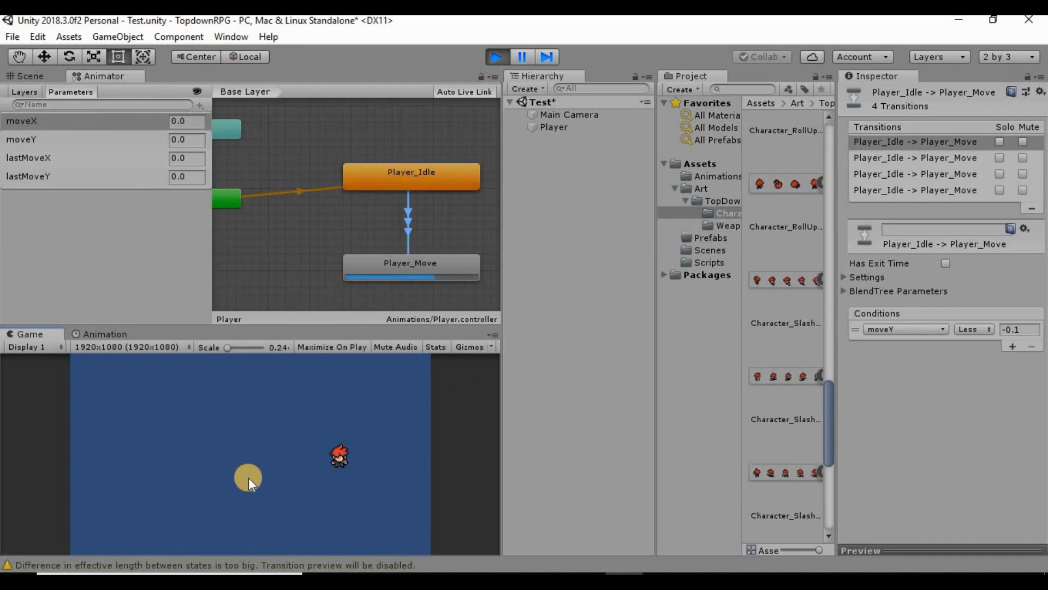
key(Left)
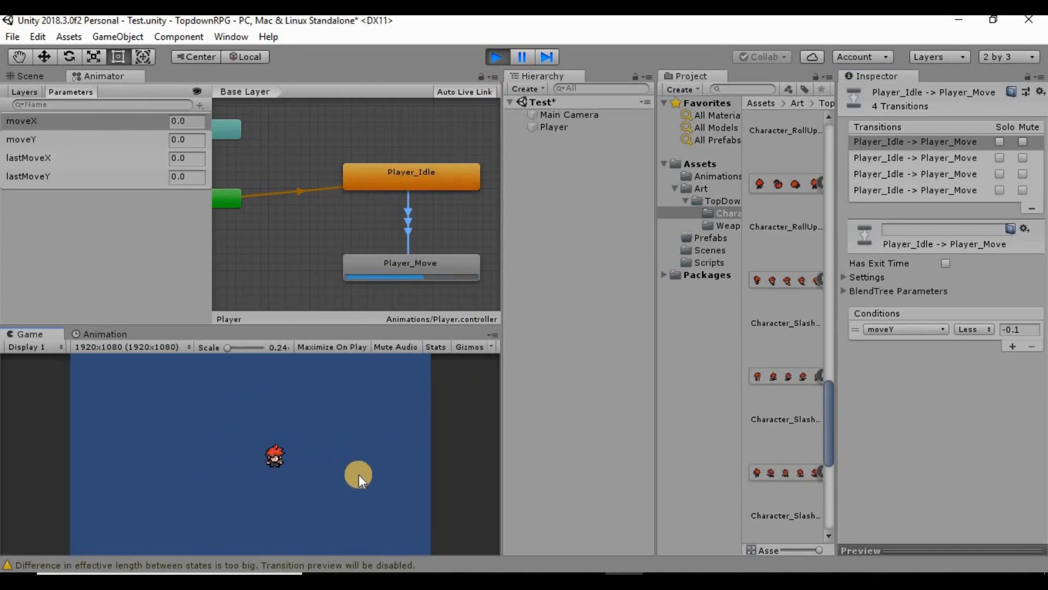
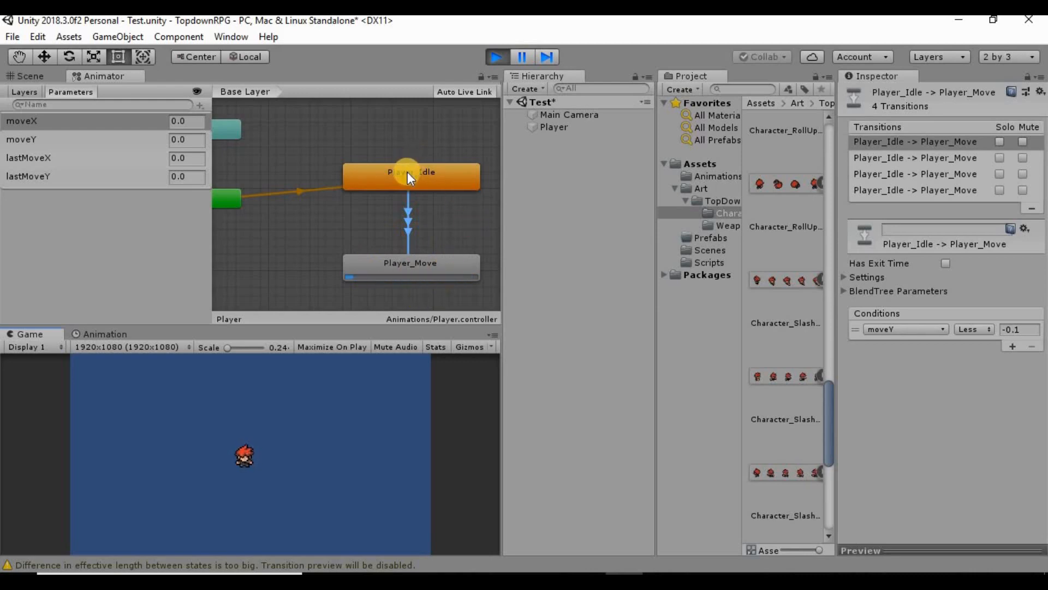
key(w)
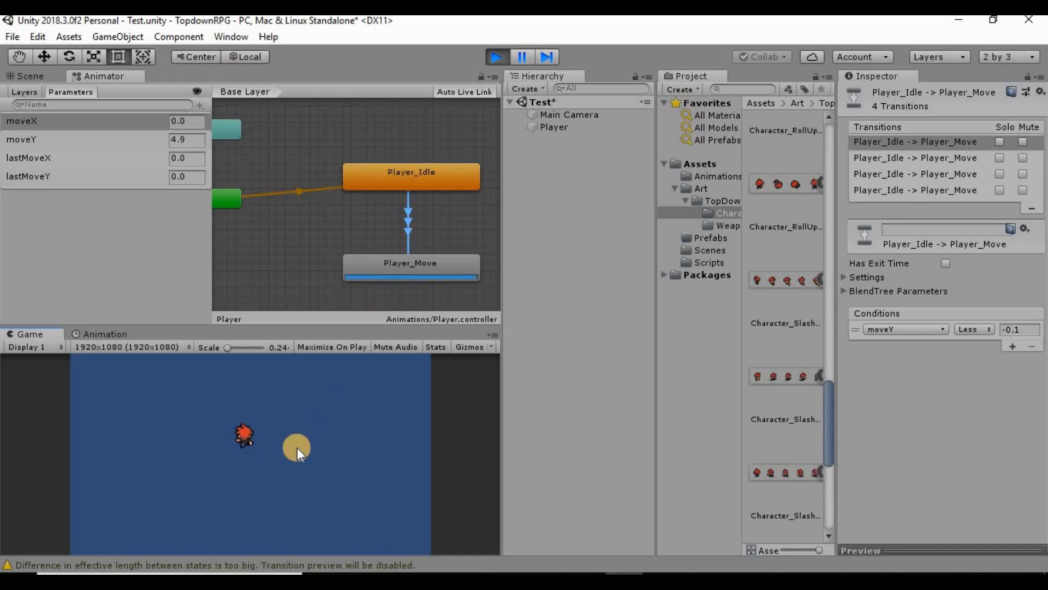
key(s)
key(d)
key(a)
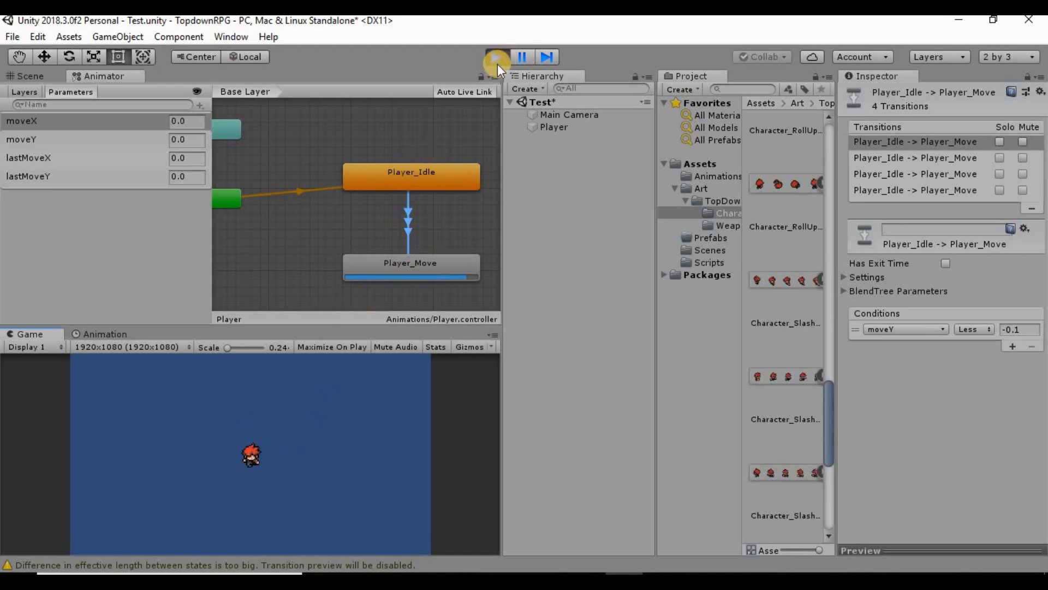
click(496, 56)
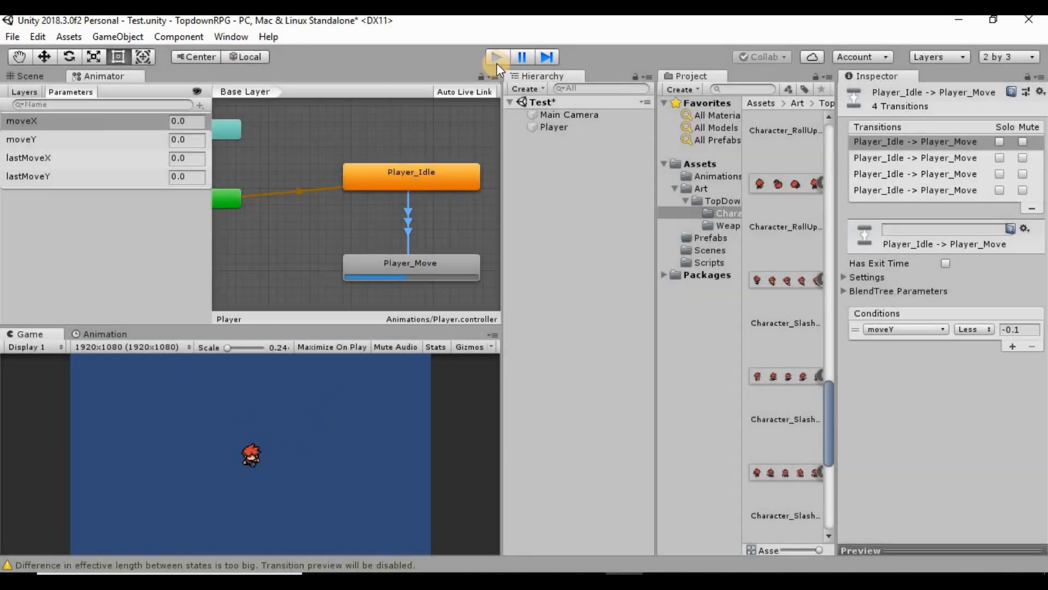
Step: Create a transition from the Player_Move state back to the Player_Idle state
right_click(438, 267)
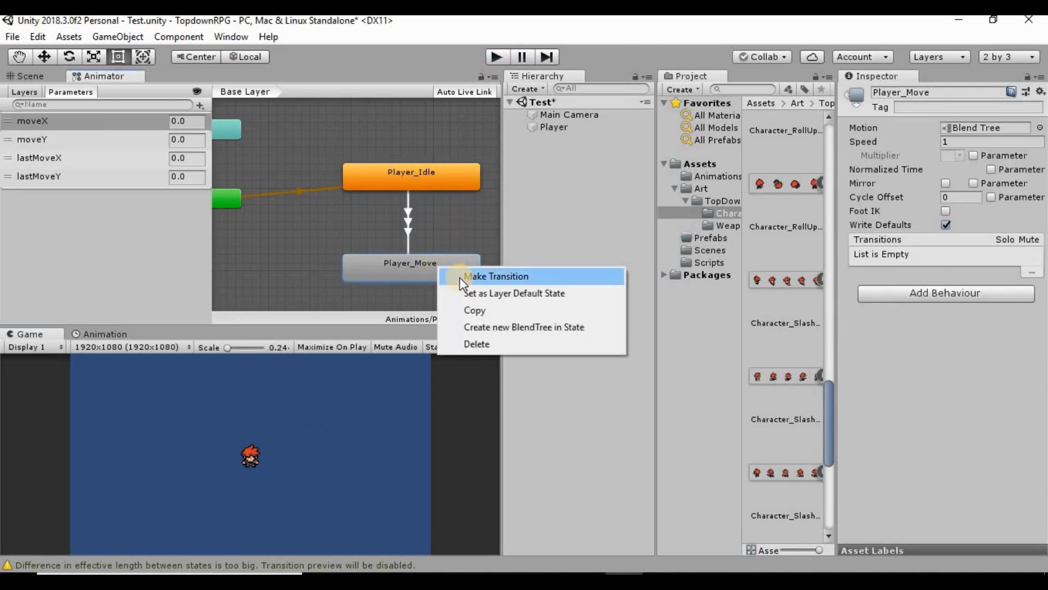
click(460, 278)
click(440, 182)
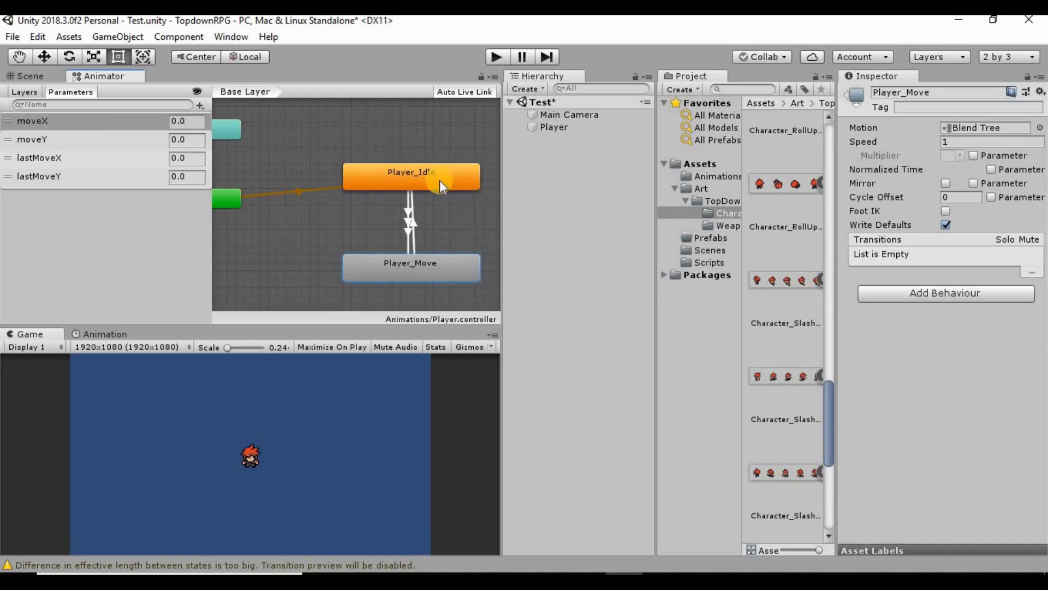
click(440, 178)
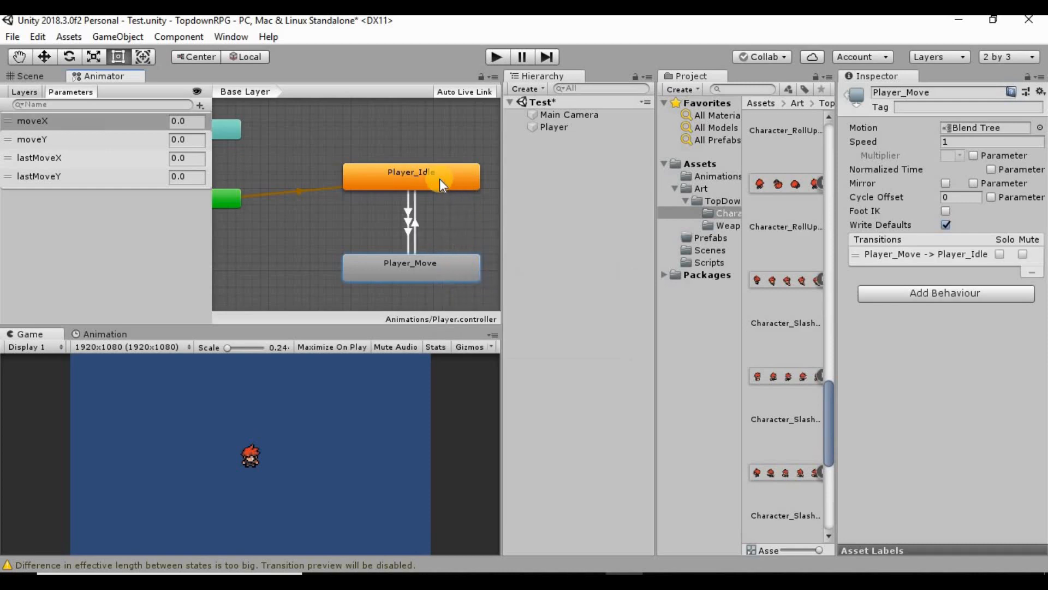
Step: Turn off Has Exit Time and Fixed Duration on the Player_Move to Player_Idle transition and set its Transition Duration to 0
click(417, 222)
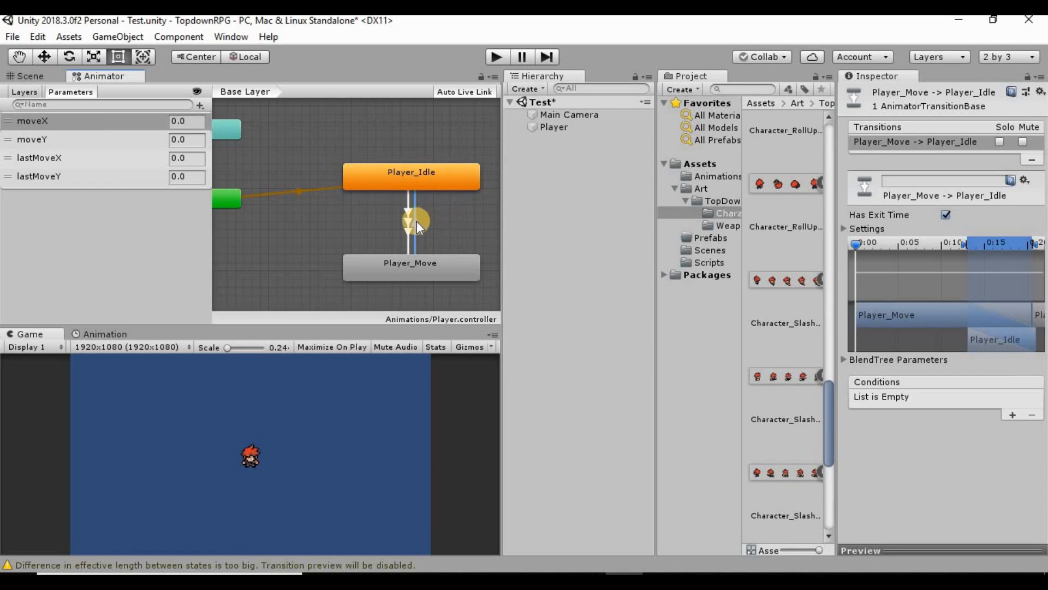
click(945, 215)
click(843, 229)
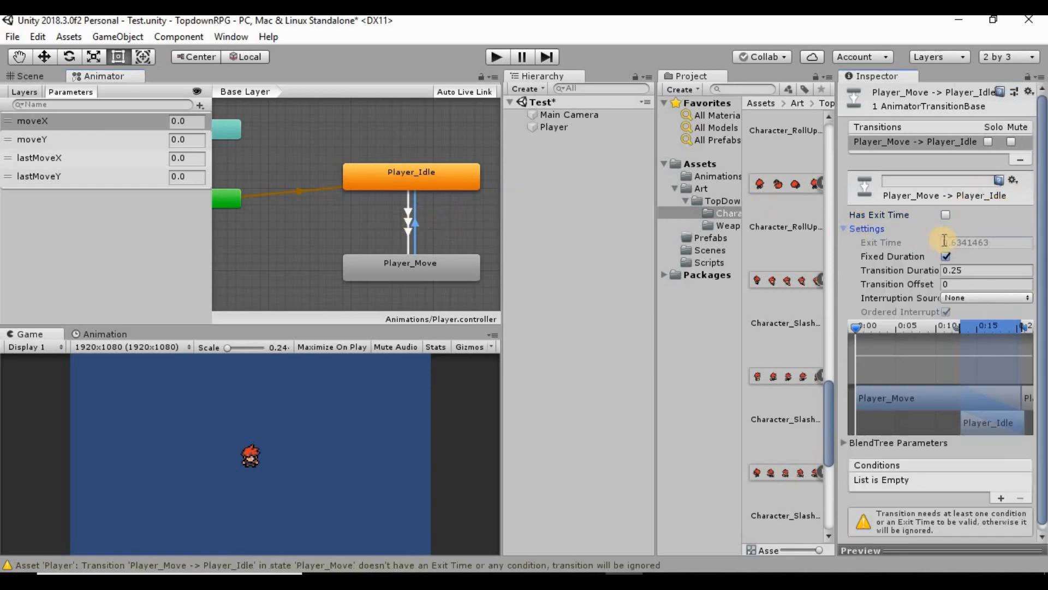
click(945, 256)
click(960, 271)
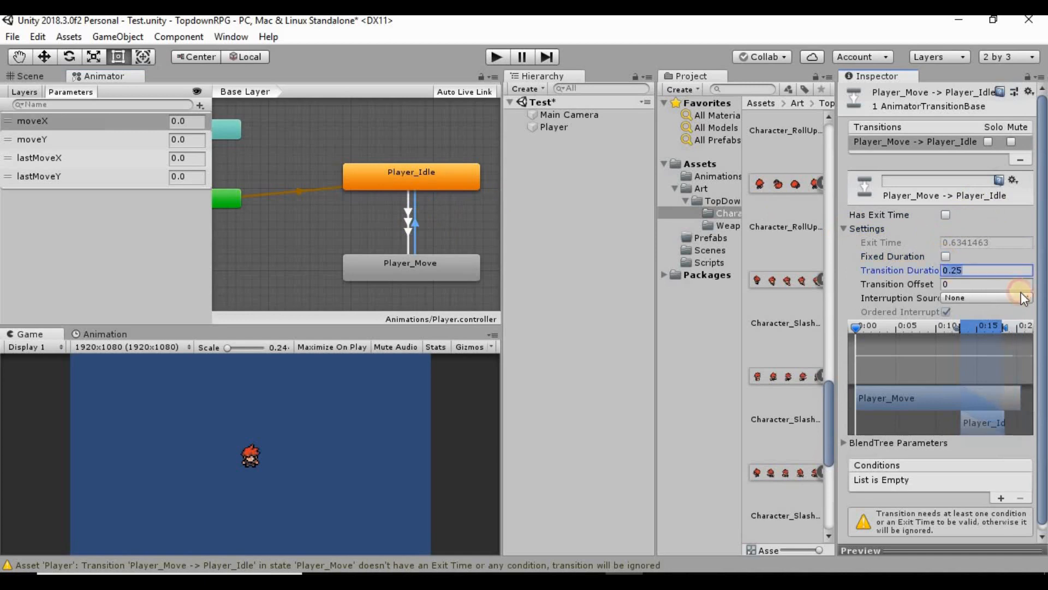
text(0)
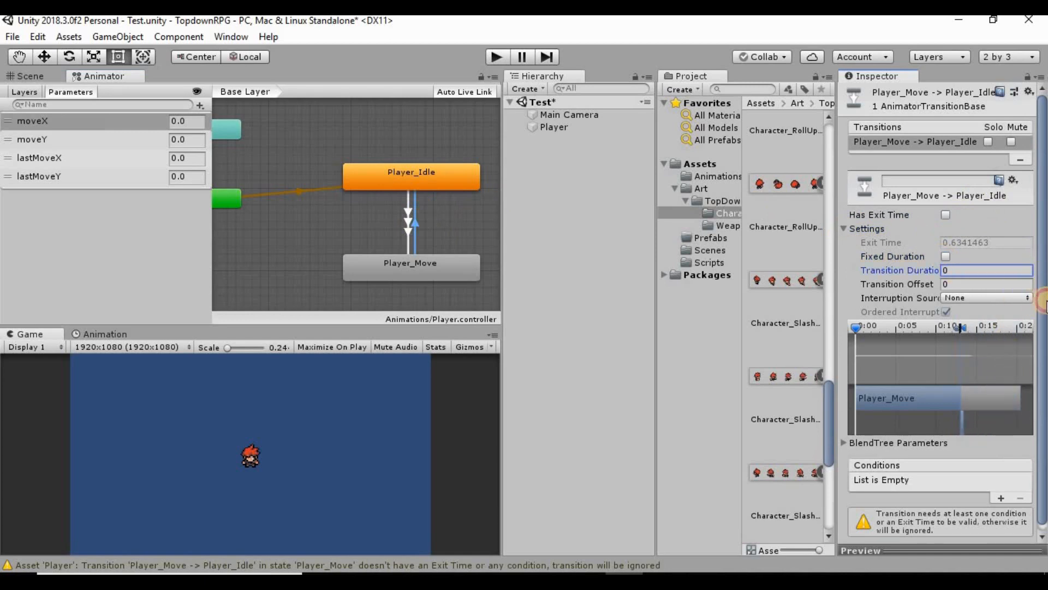
Step: Add four condition entries to the Player_Move to Player_Idle transition
scroll(1010, 464, down, 1)
click(1002, 492)
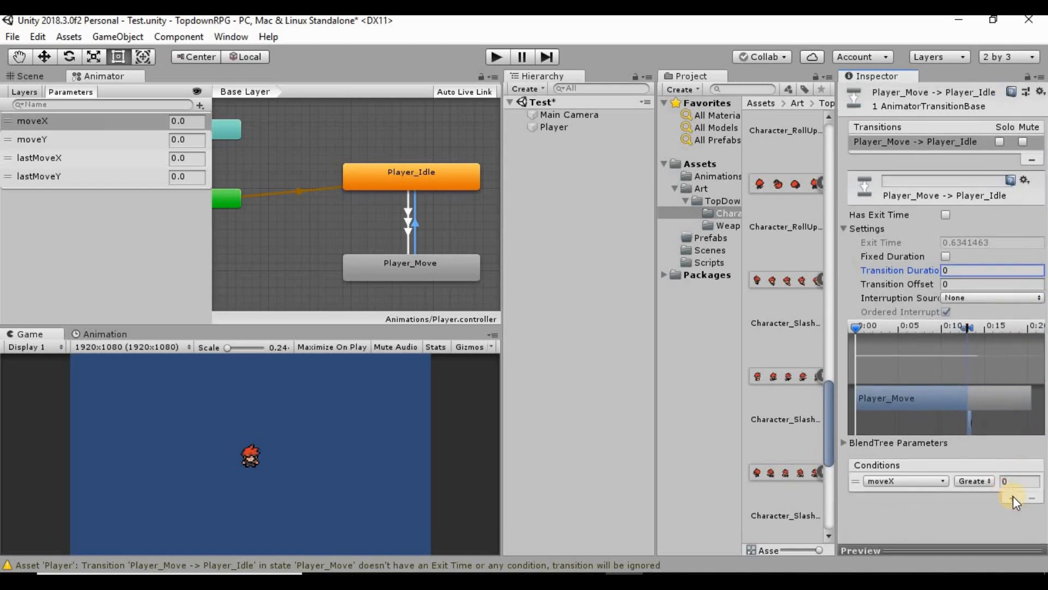
click(1012, 497)
click(1012, 515)
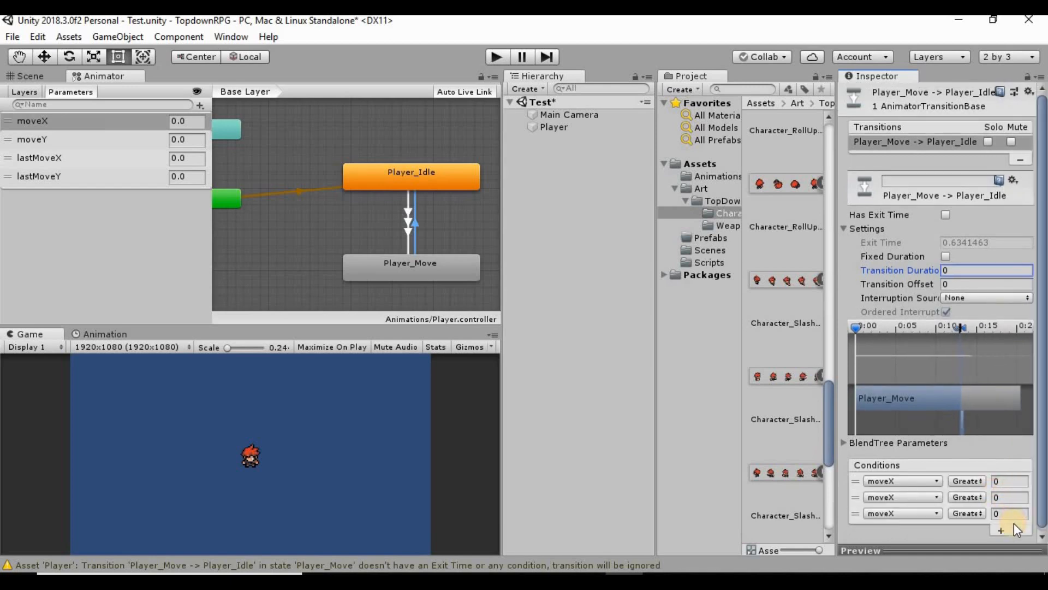
click(1001, 530)
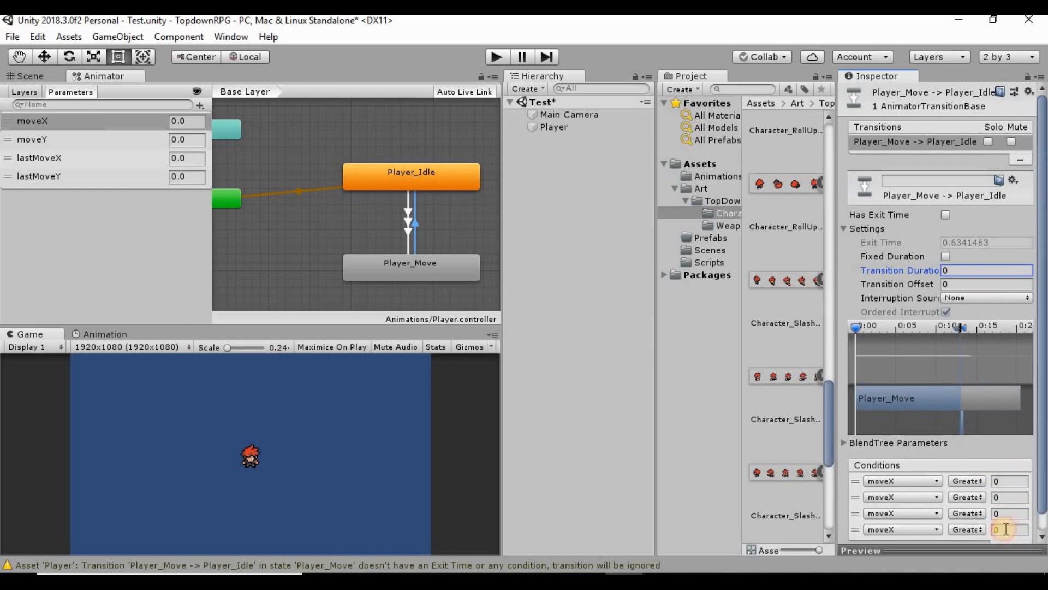
scroll(917, 463, down, 1)
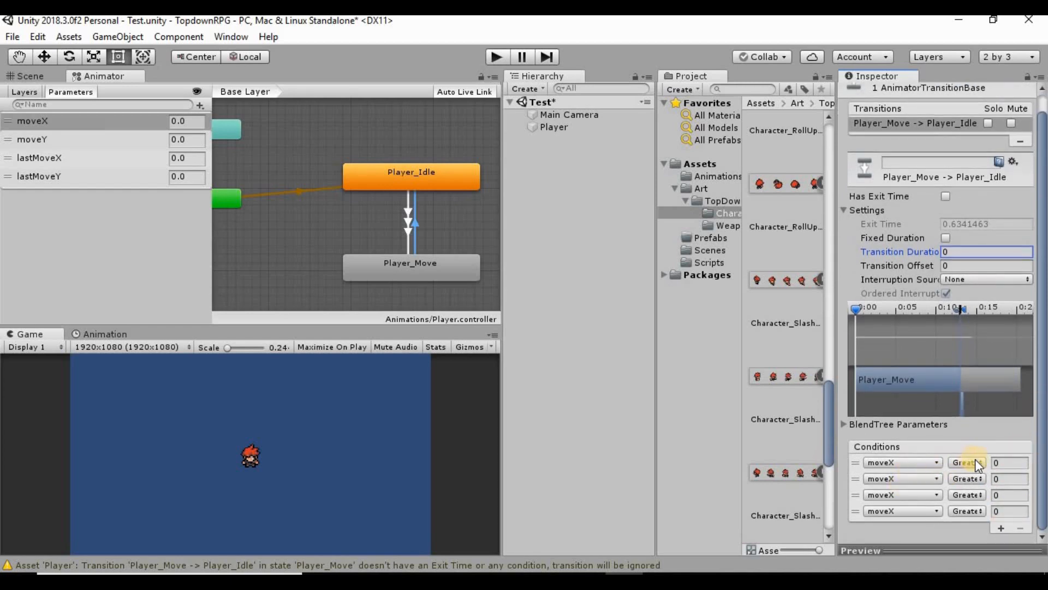
Step: Set the first two return-transition conditions to moveX Greater than -0.1 and moveX Less than 0.1
click(1007, 462)
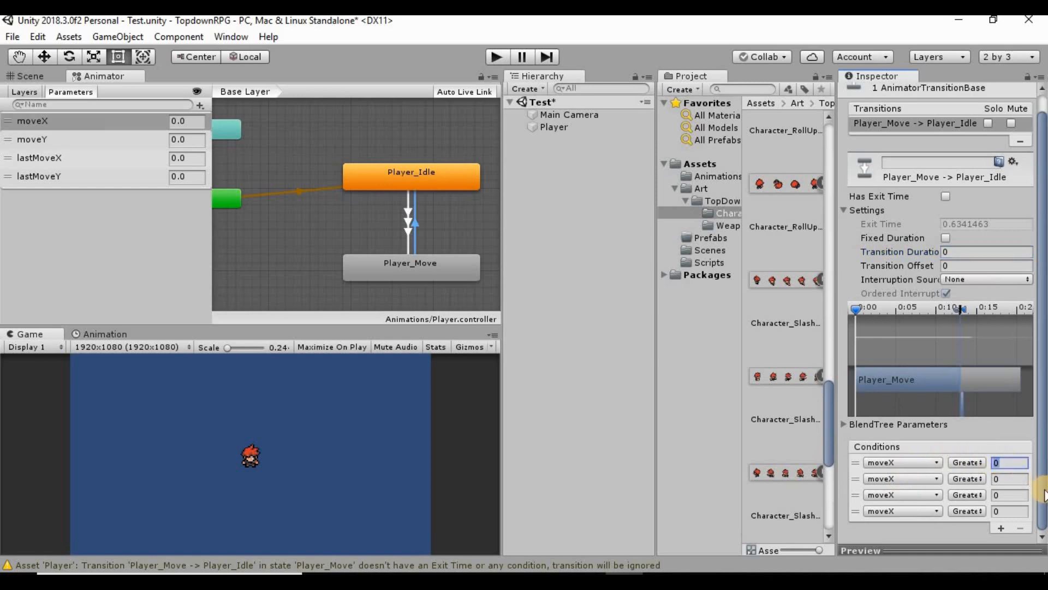
text(-.1)
click(968, 478)
click(983, 507)
click(1010, 478)
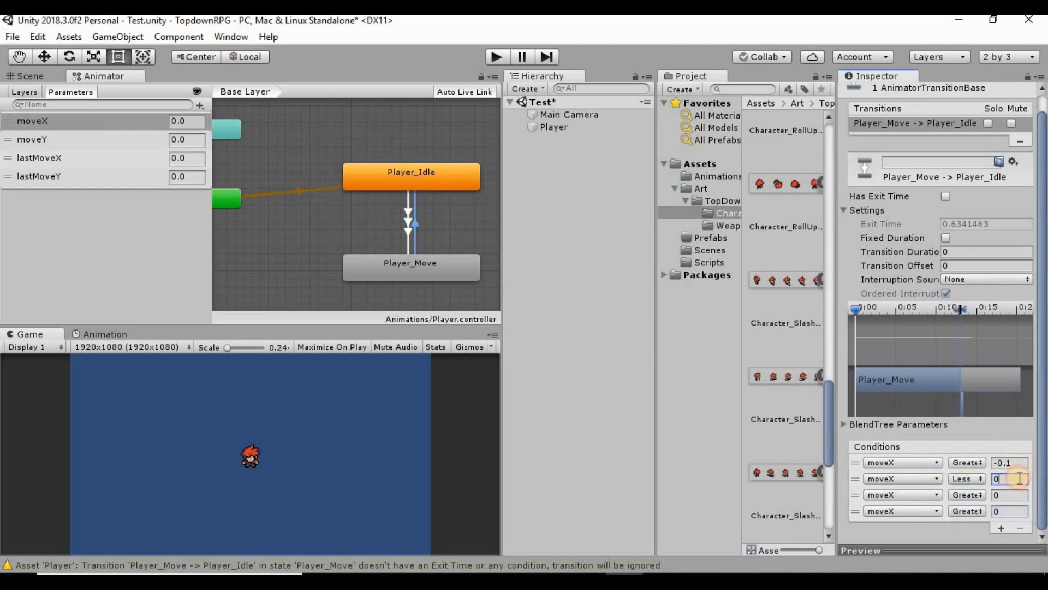
text(.1)
key(Return)
Step: Set the third condition of the Player_Move to Player_Idle transition to moveY Greater than -0.1
click(935, 496)
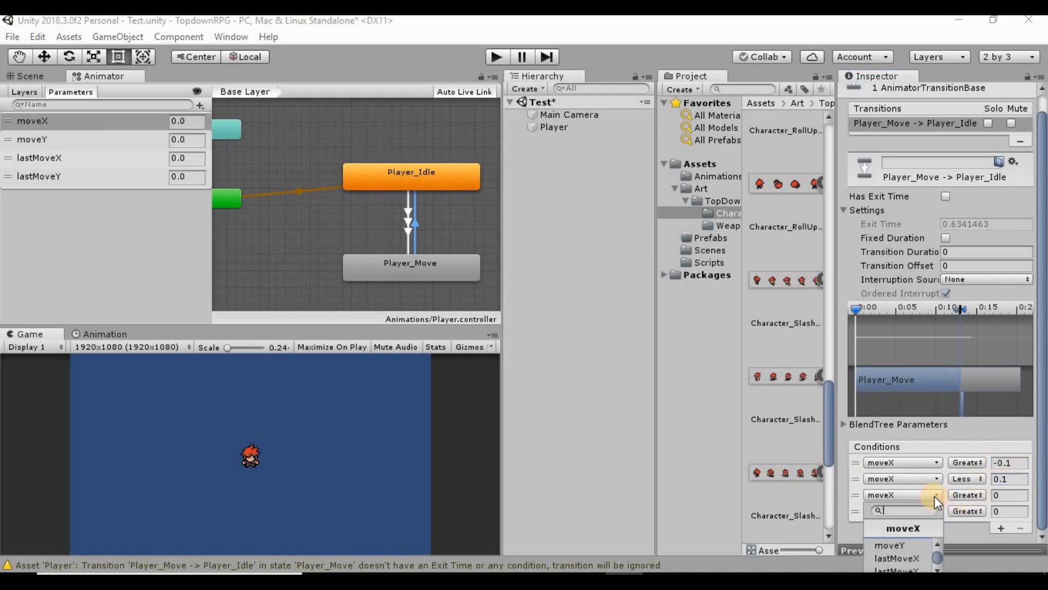
click(915, 546)
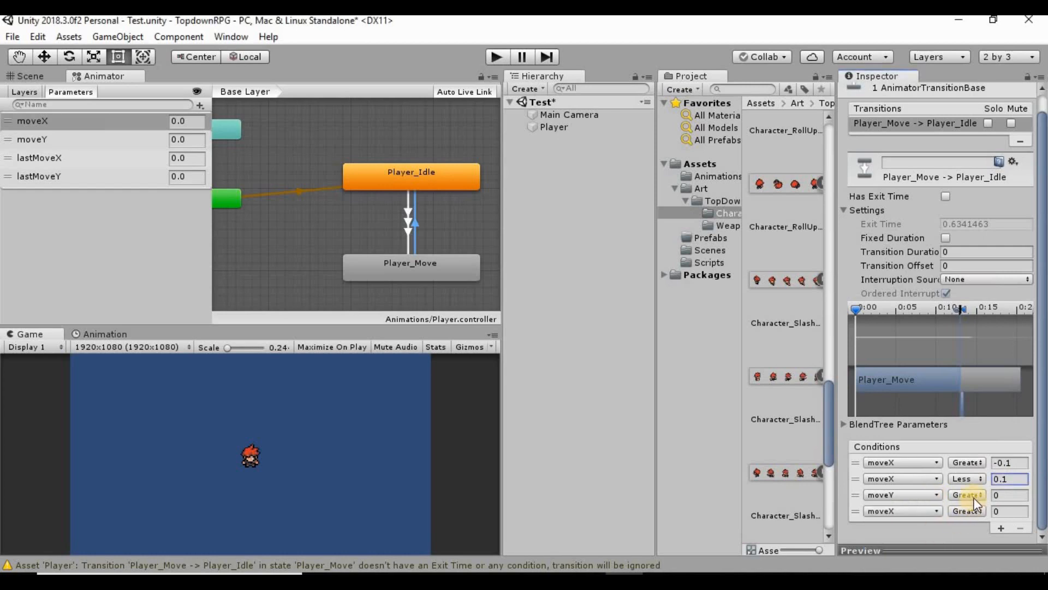
click(974, 496)
click(1001, 493)
click(1002, 492)
Step: Set the fourth condition of the Player_Move to Player_Idle transition to moveY Less than 0.1
click(937, 511)
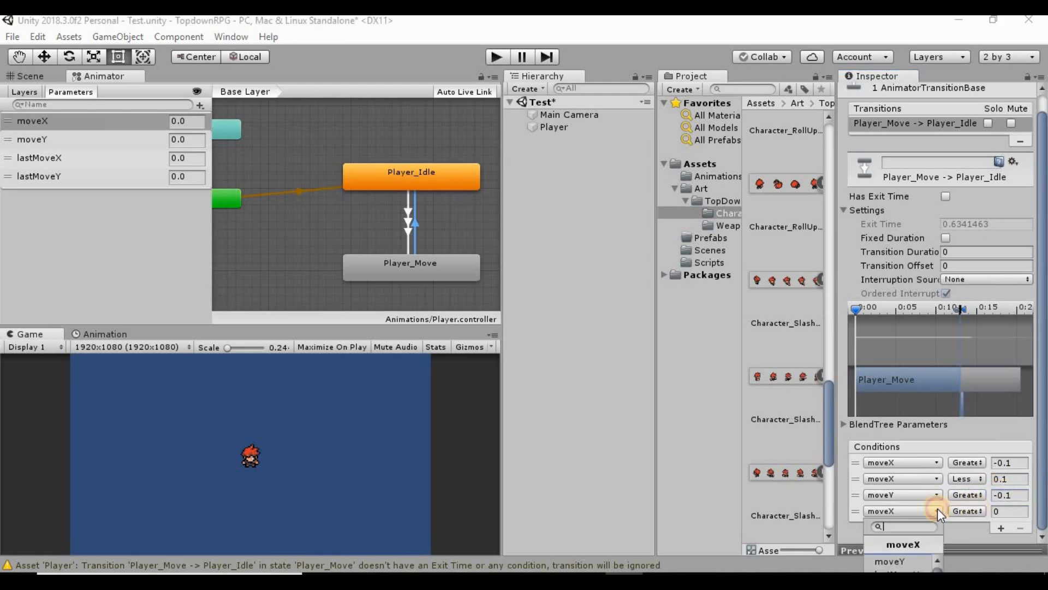
click(919, 558)
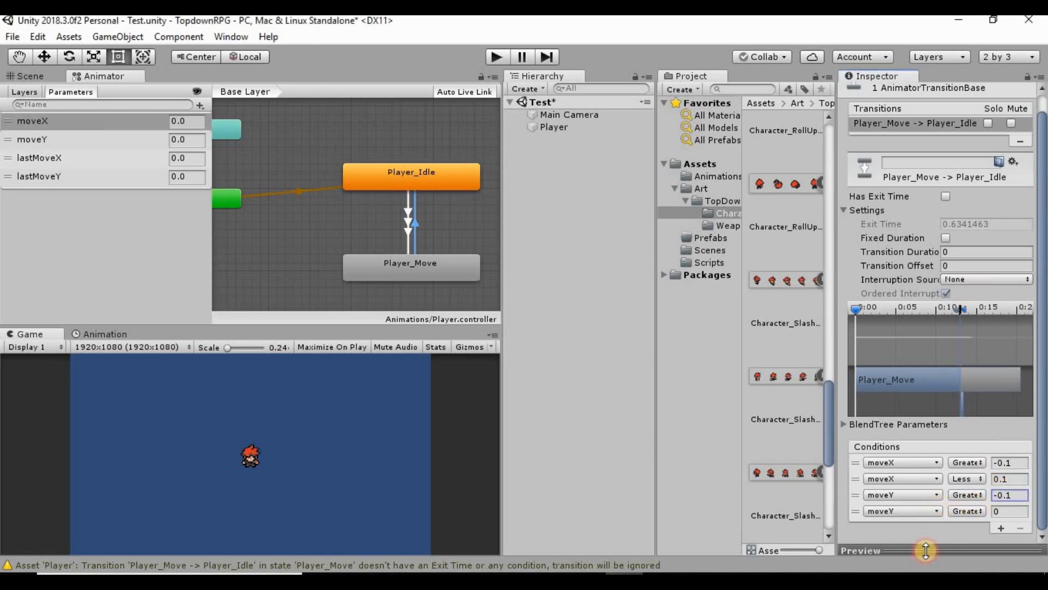
click(967, 510)
click(982, 540)
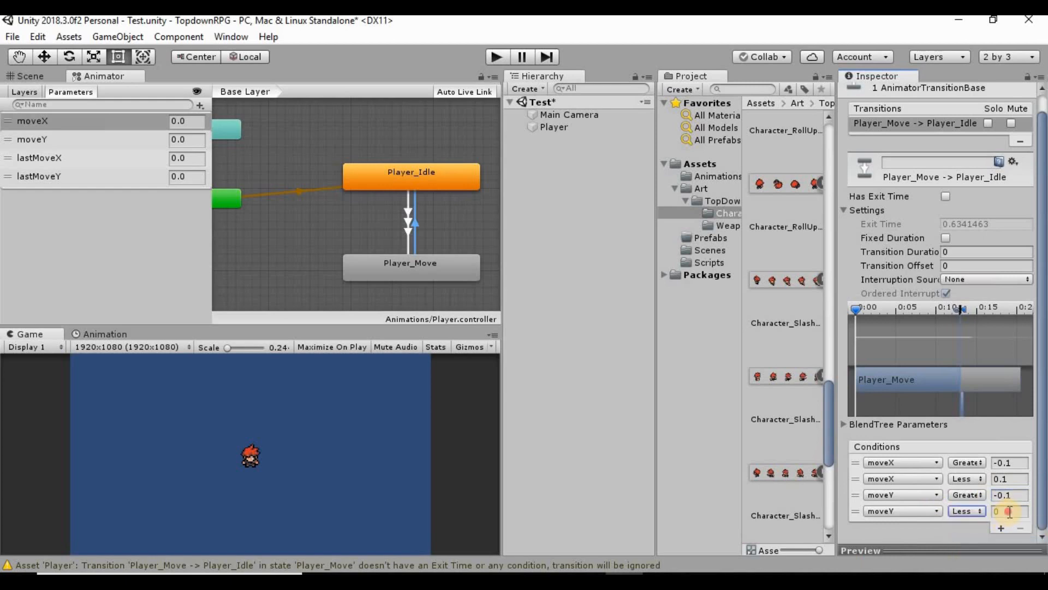
click(1008, 509)
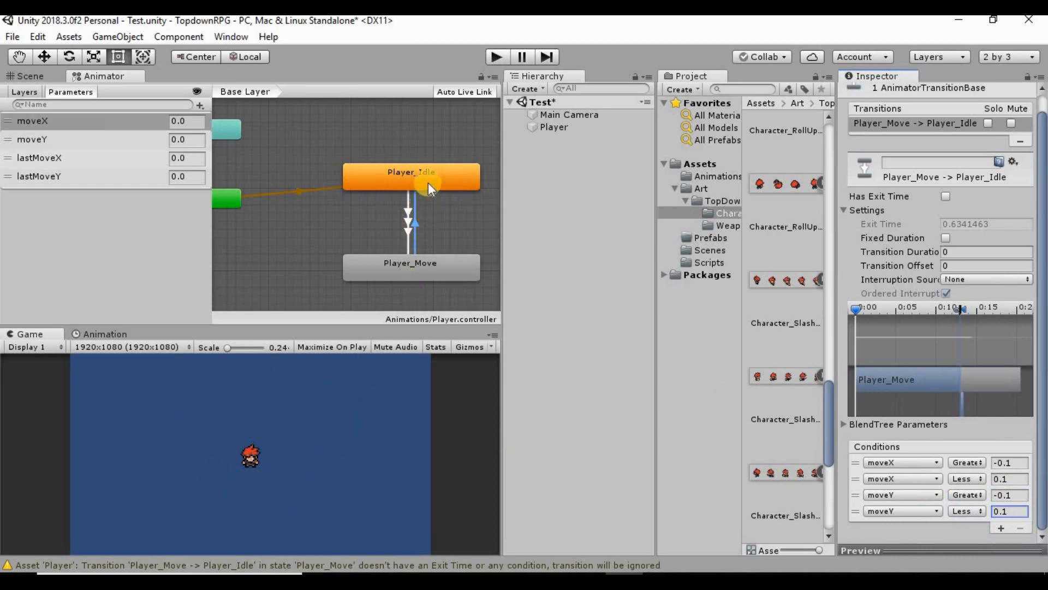
Step: Run the game and move the player repeatedly in all four directions to check switching between Player_Idle and Player_Move
click(495, 57)
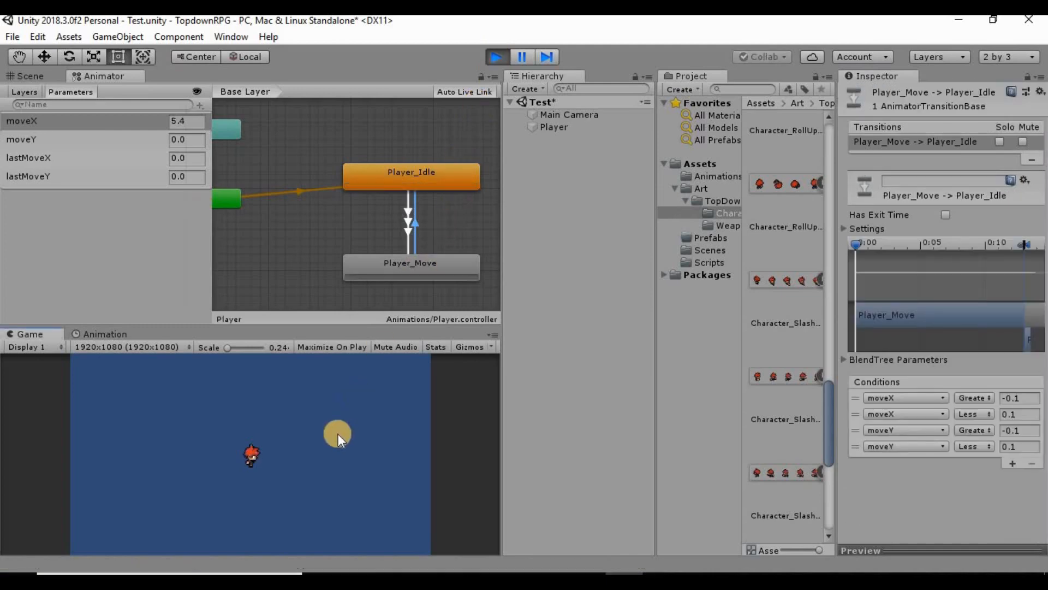
key(Right)
key(Left)
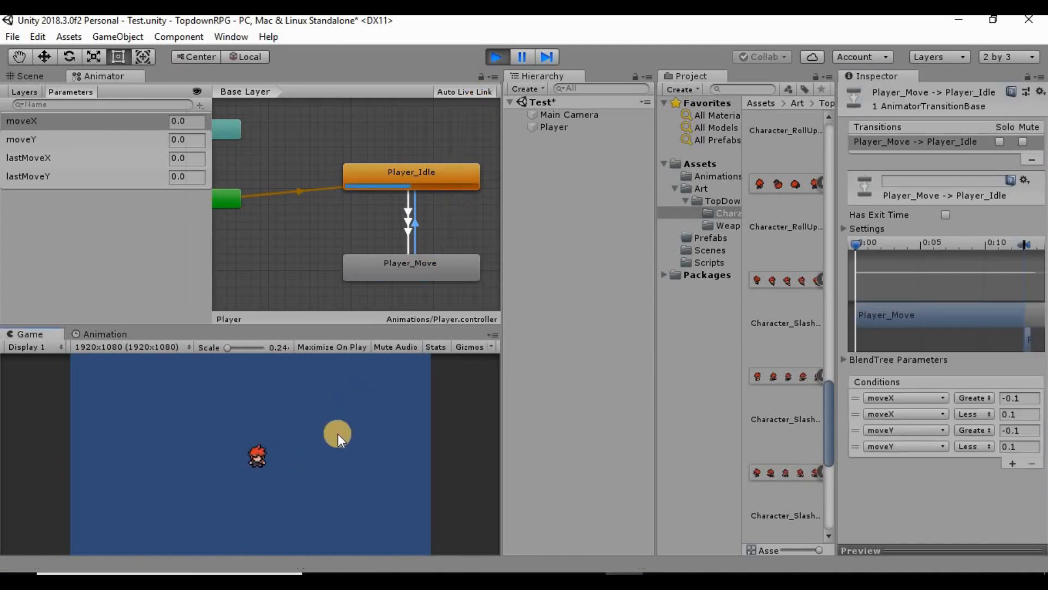
key(Up)
key(Down)
key(Right)
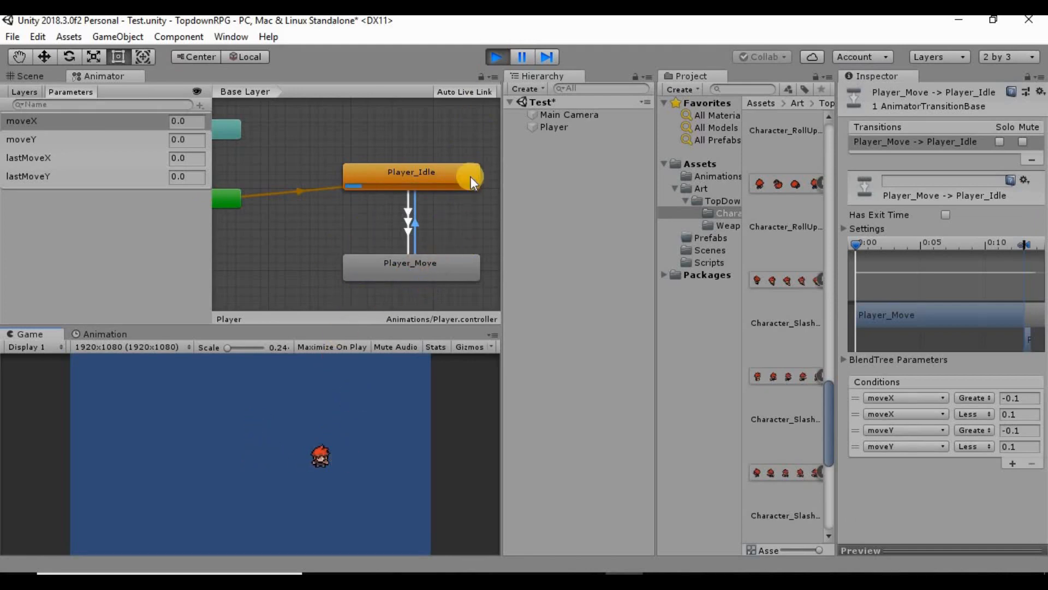
key(Left)
key(Up)
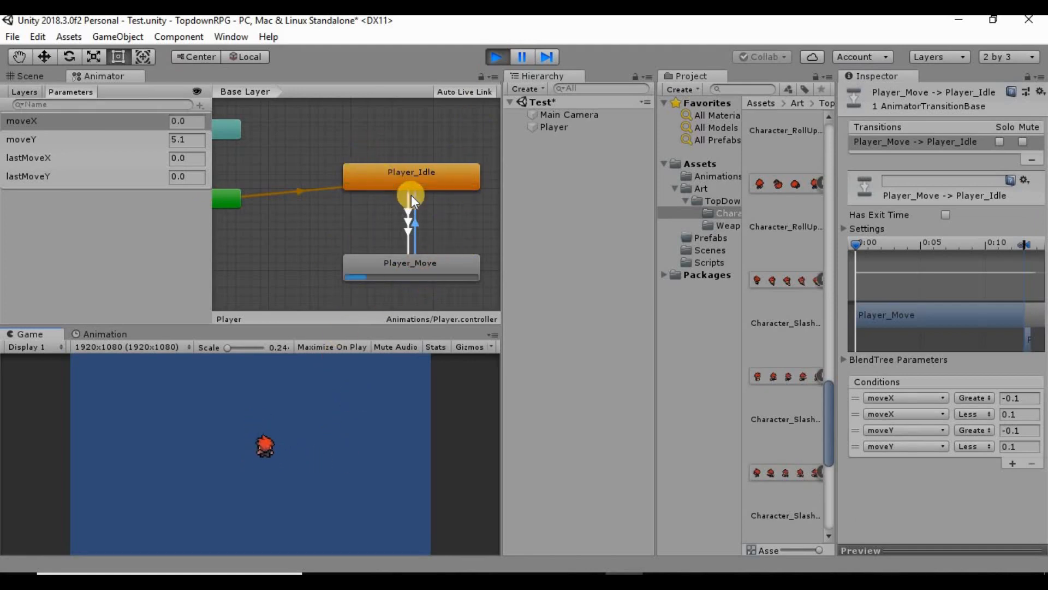
key(Down)
key(Right)
key(Up)
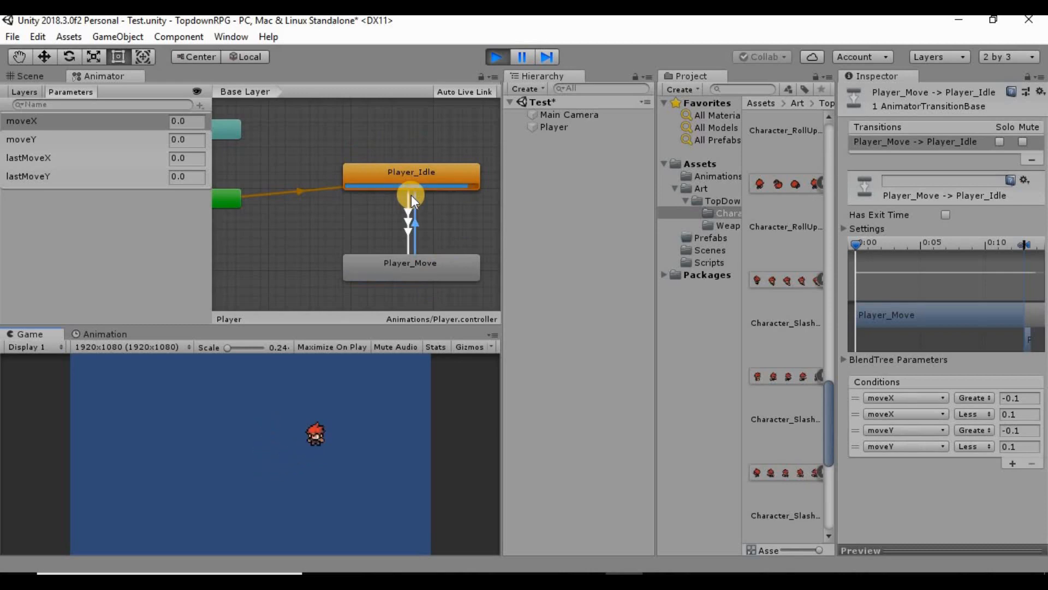
key(Left)
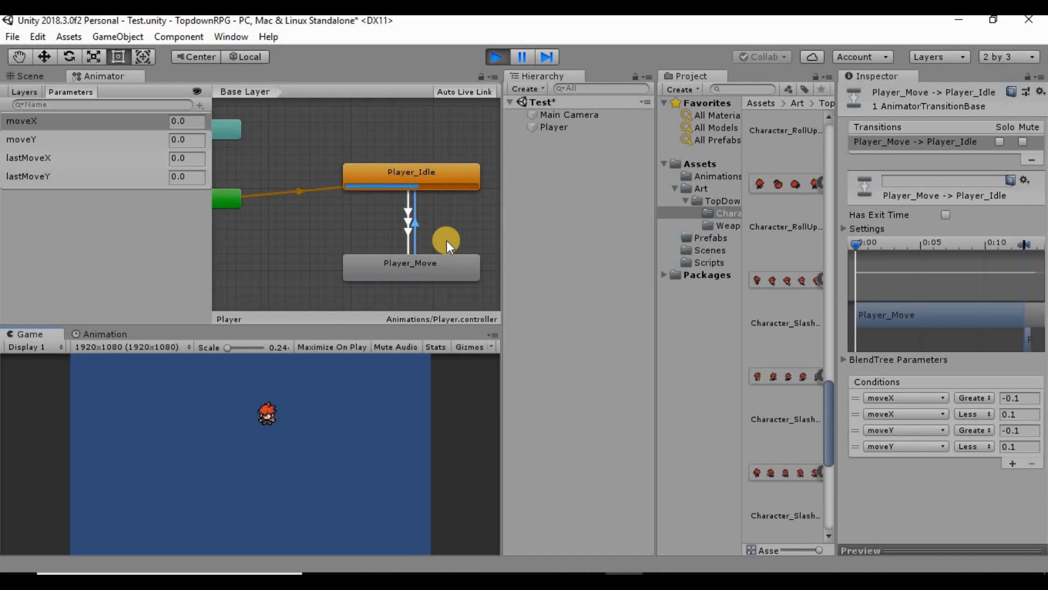
key(Right)
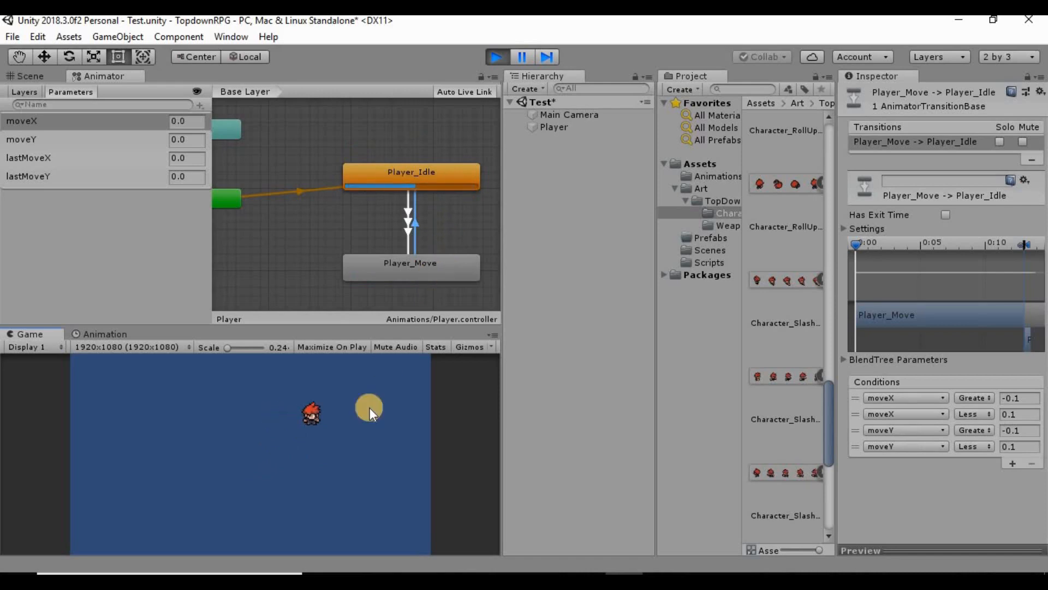
key(Left)
key(Left)
key(Left)
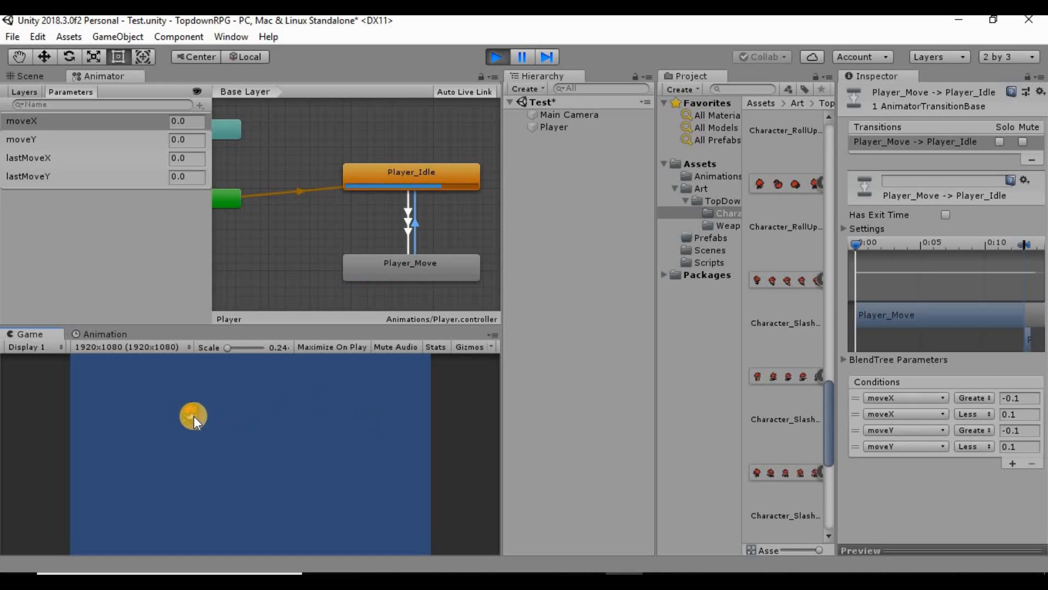
key(Left)
key(Right)
key(Right)
key(Up)
key(Down)
key(Right)
key(Down)
key(Left)
key(Up)
key(Down)
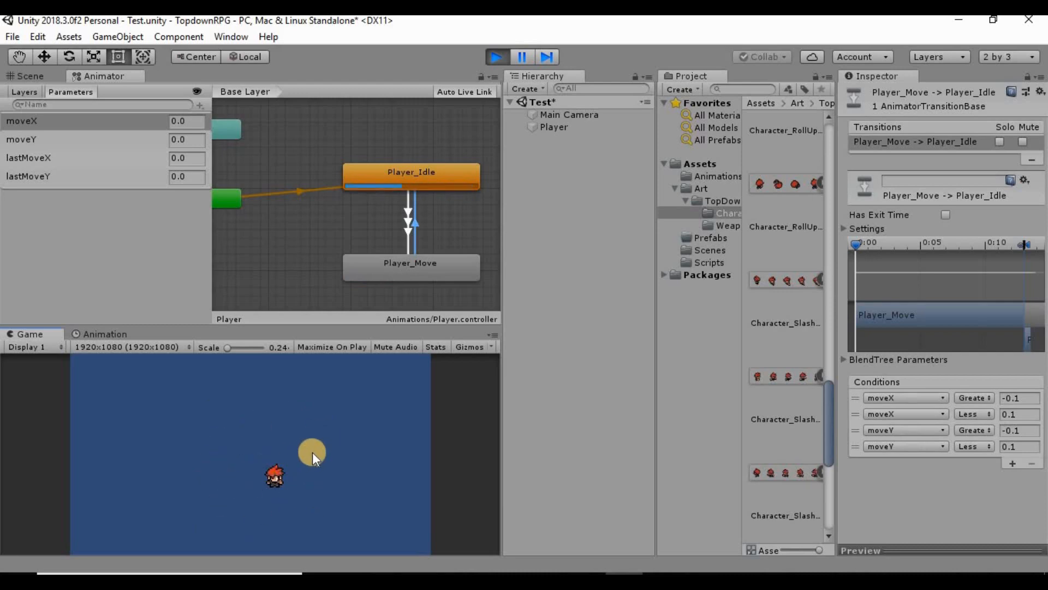
Step: Move the player right and left once more in the running game and stop Play mode
key(Right)
key(Left)
click(497, 57)
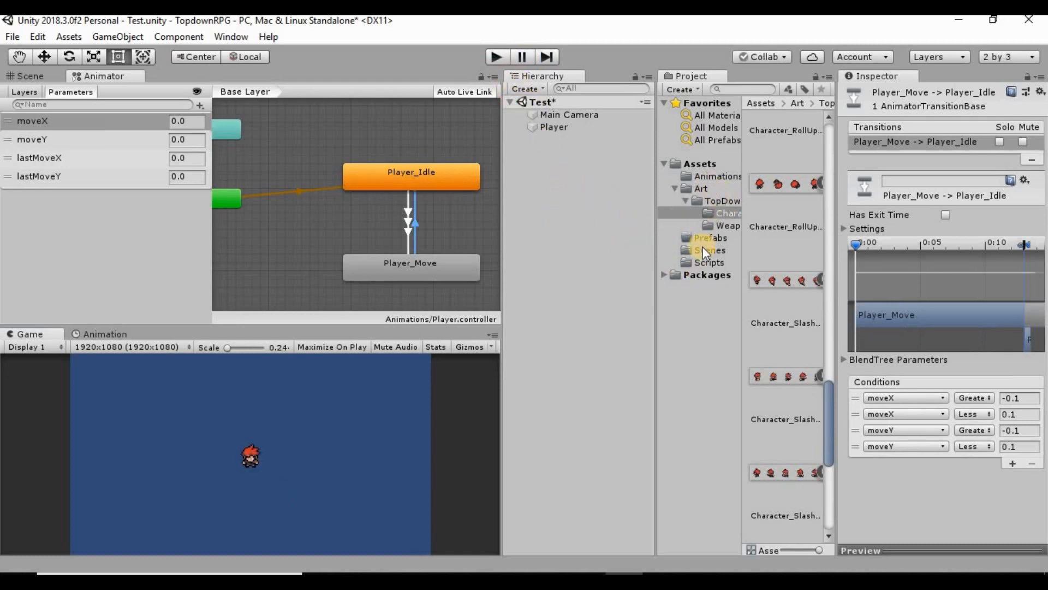
Step: Open the PlayerController script from the project's Scripts folder in Visual Studio
click(710, 261)
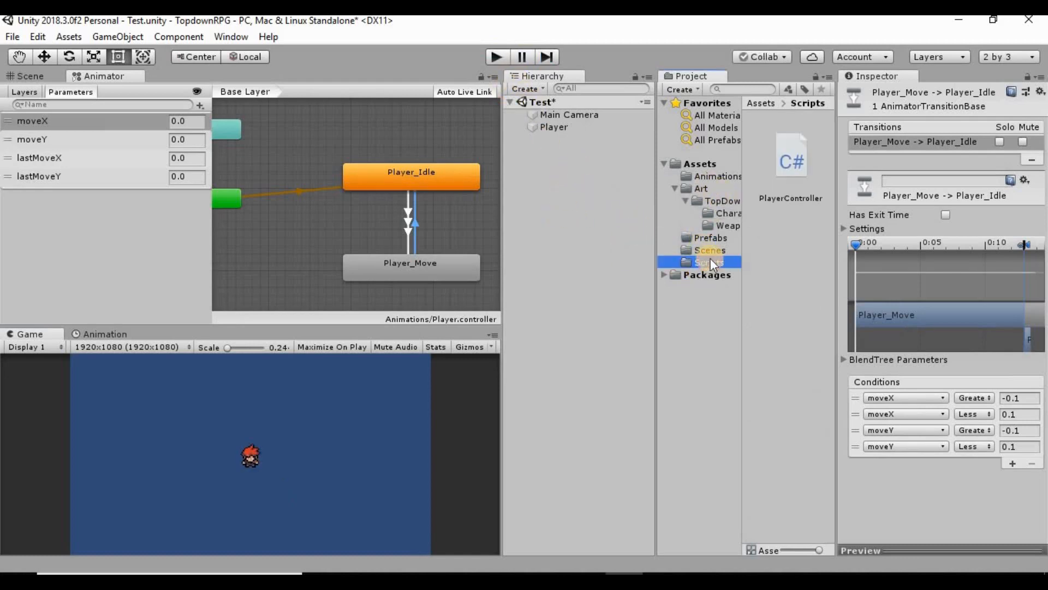
click(786, 142)
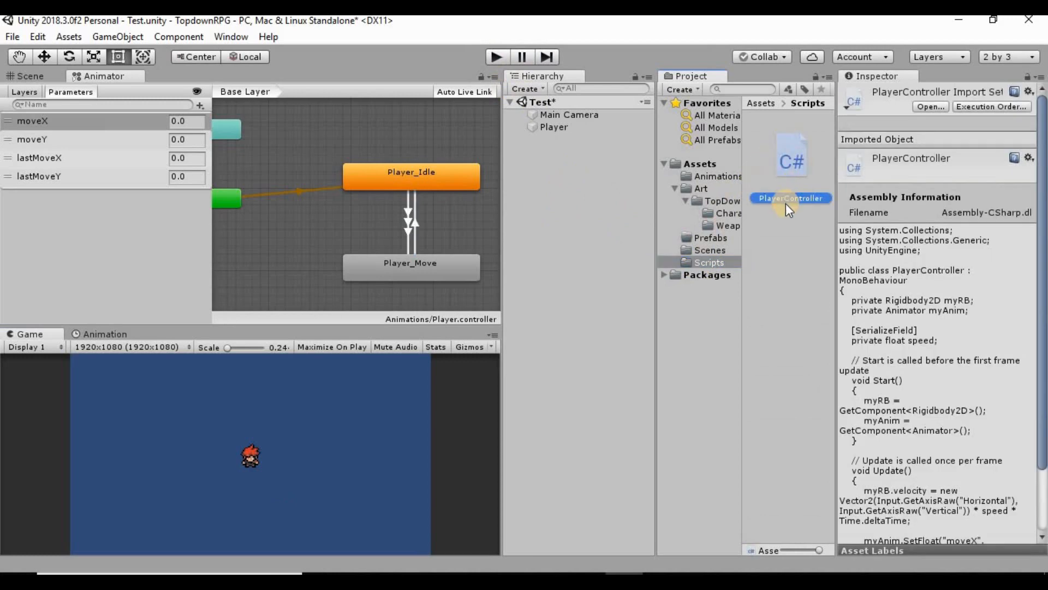
double_click(785, 198)
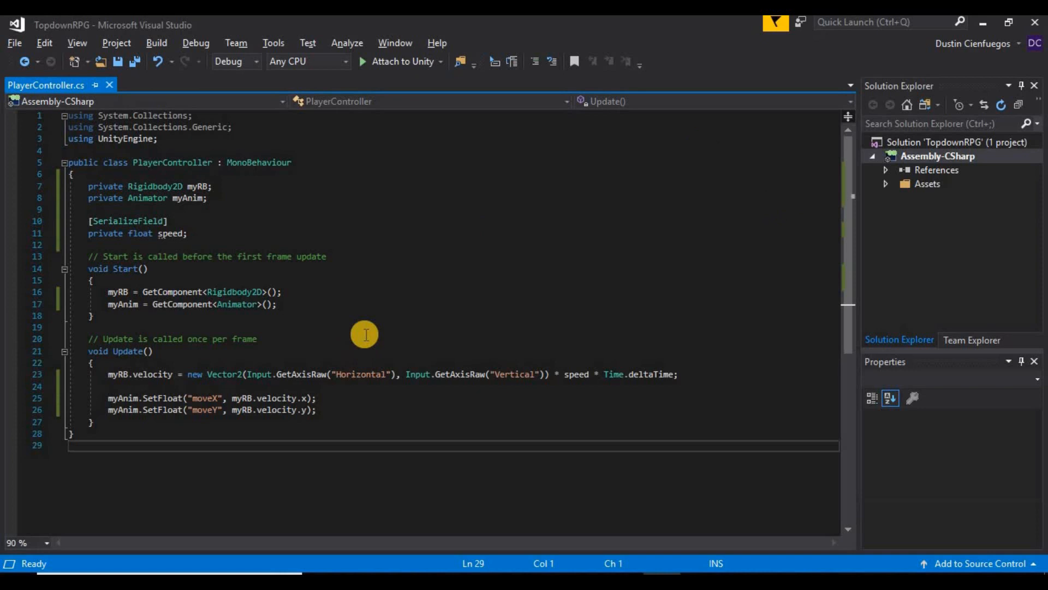
Step: Below the SetFloat lines in Update(), add an if block with the condition Input.GetAxisRaw("Horizontal") == 1
click(341, 408)
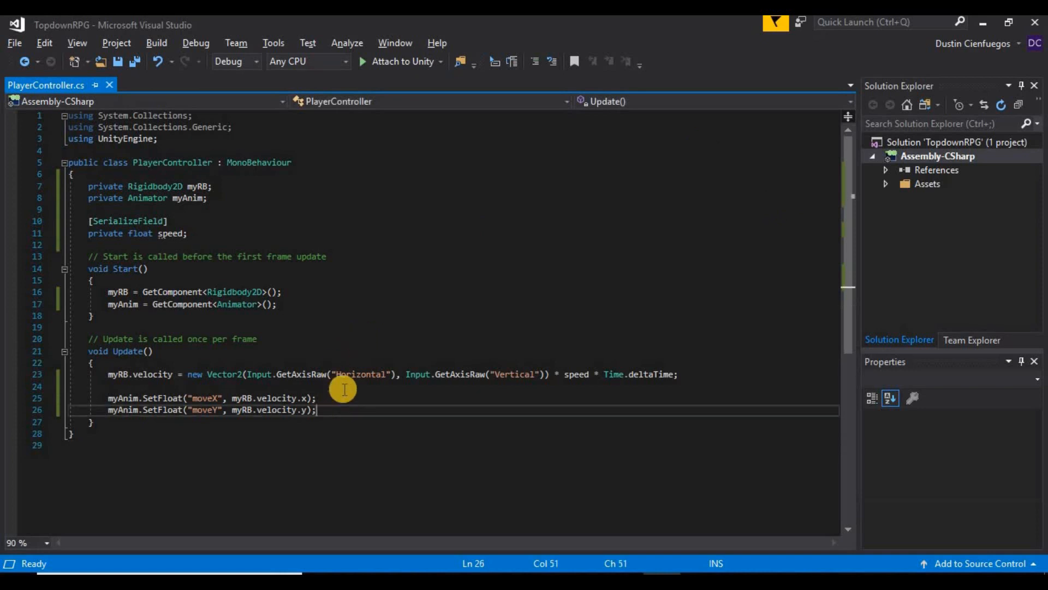
key(Return)
key(Return)
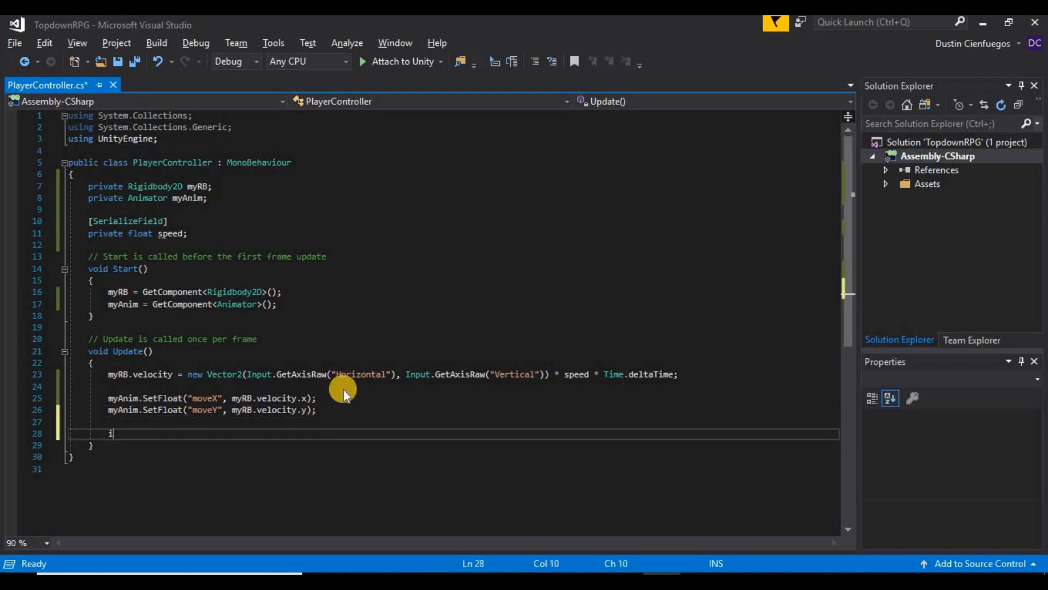
text(if()
text(Input)
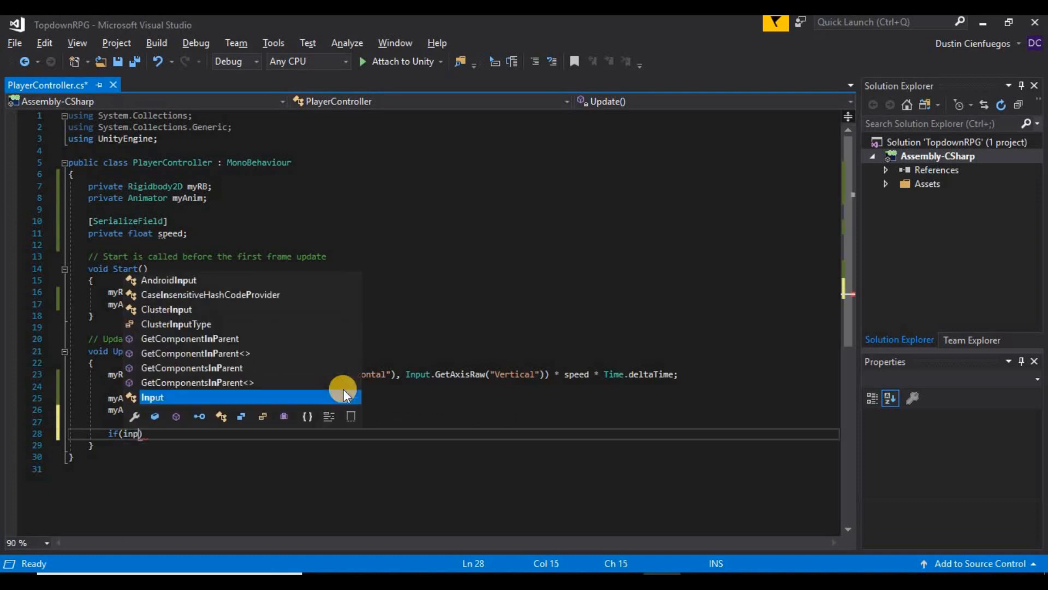
text(.get)
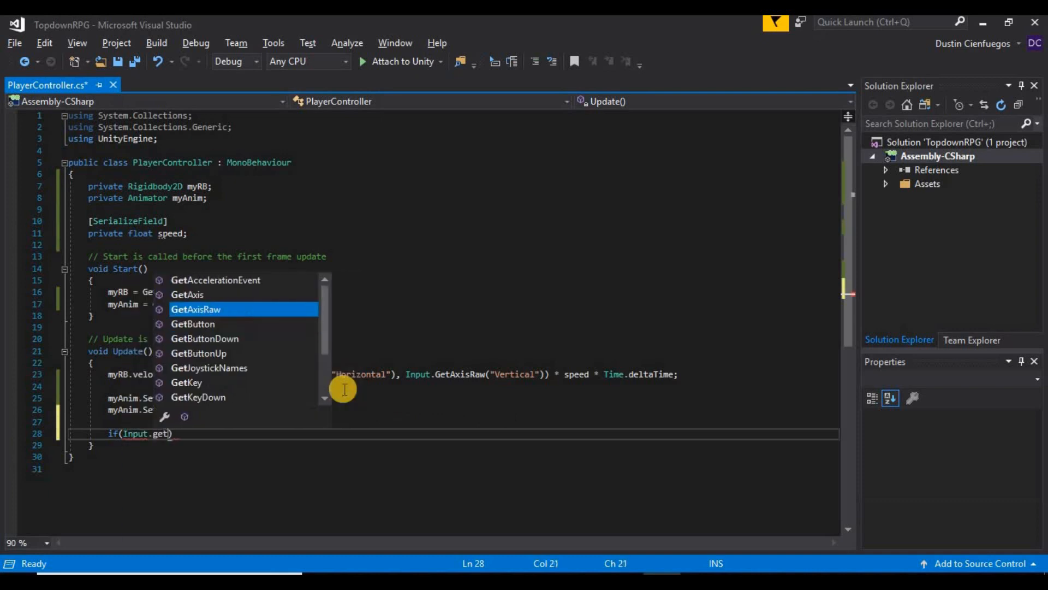
key(Tab)
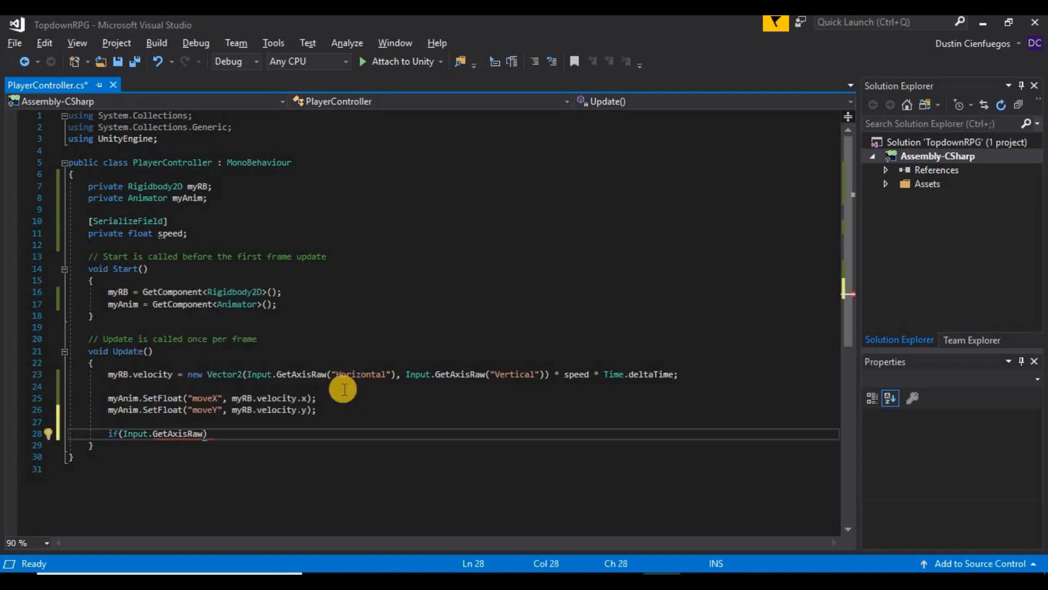
text((")
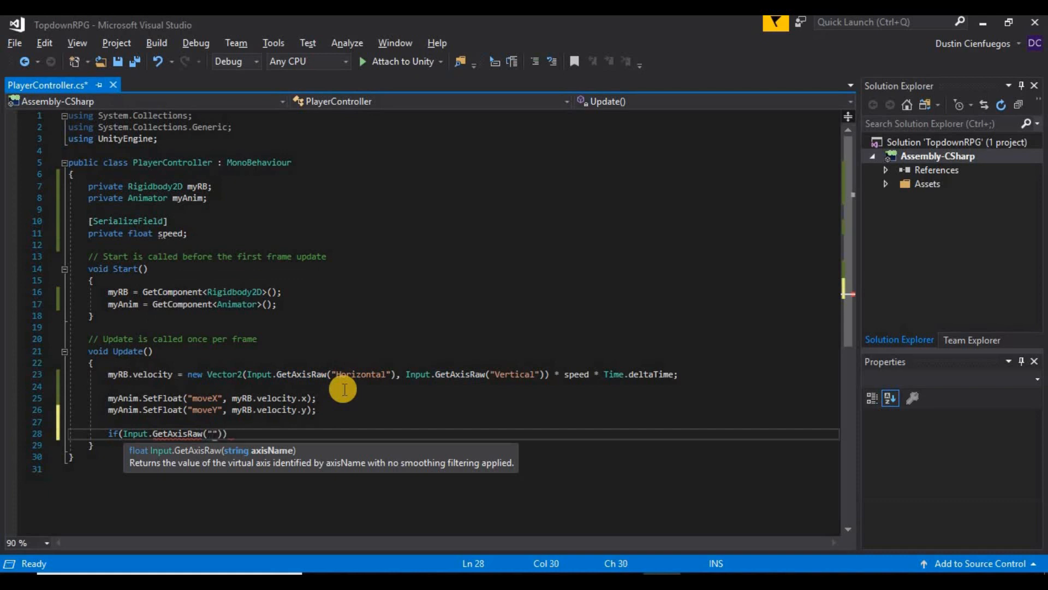
text(Horizont)
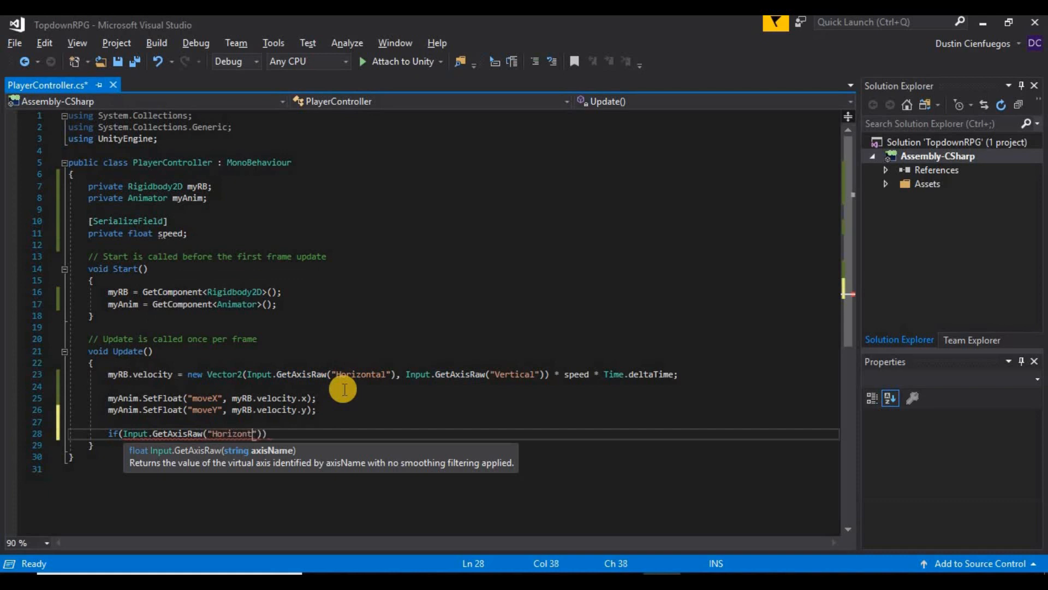
text(al") )
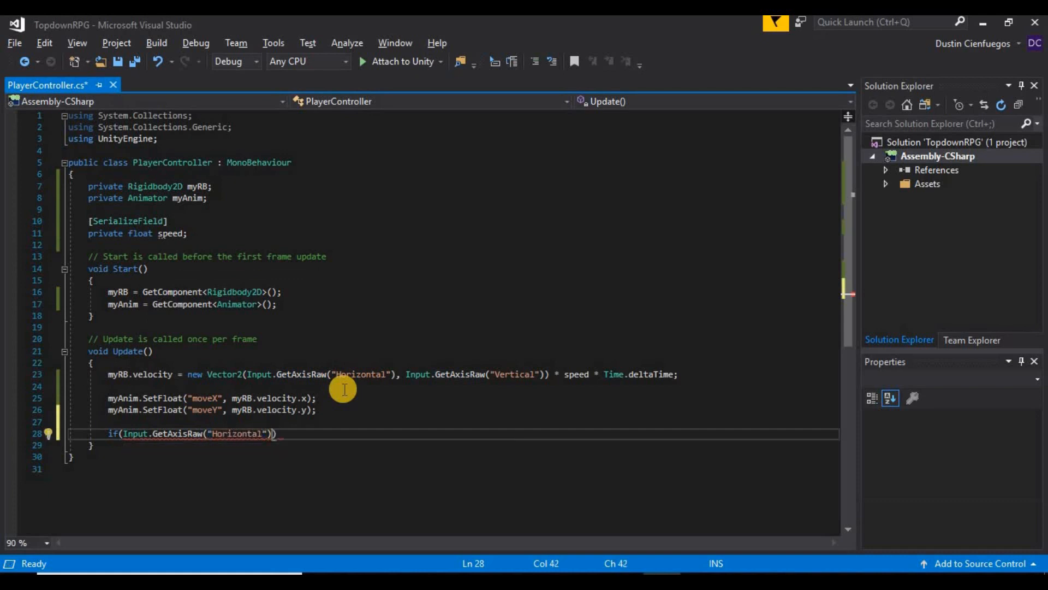
text(== 1)
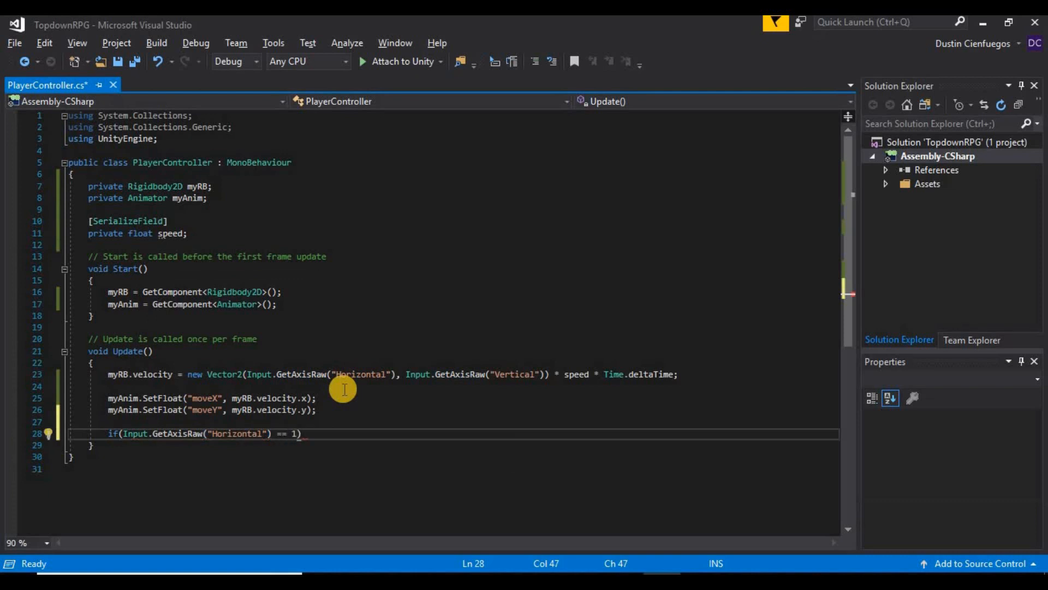
text() {)
key(Return)
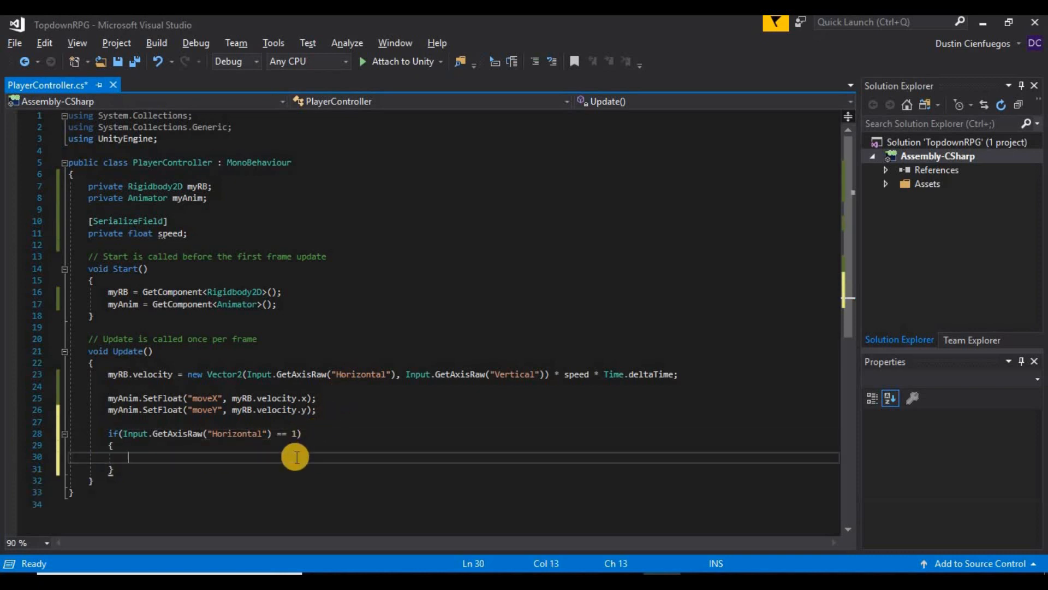
Step: Inside the if block, begin a myAnim.SetFloat call with "lastMoveX" as the parameter name
text(myRB)
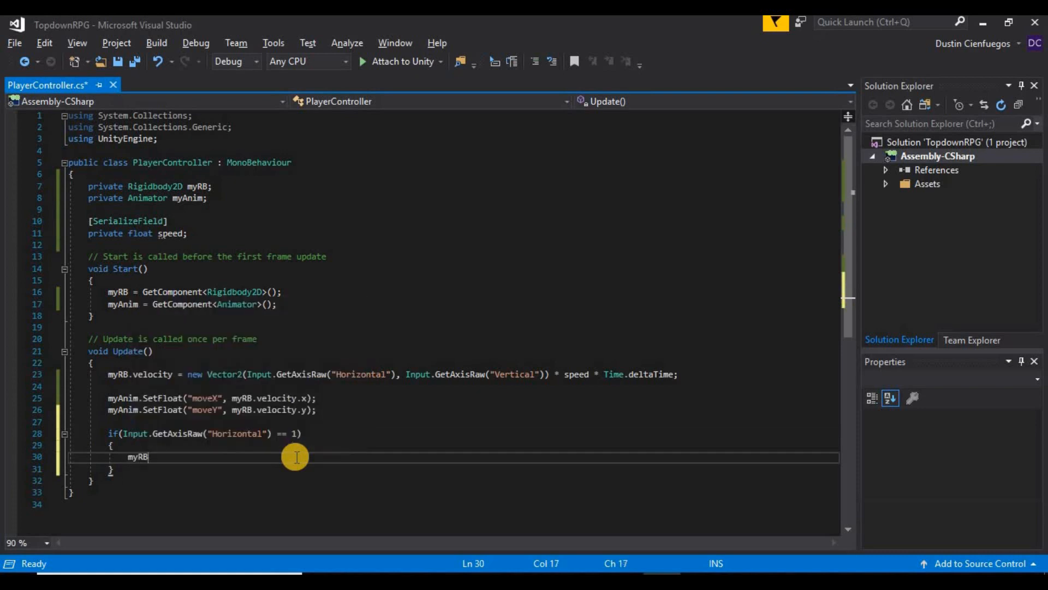
key(BackSpace)
text(an)
key(BackSpace)
text(nim.SetFloat(")
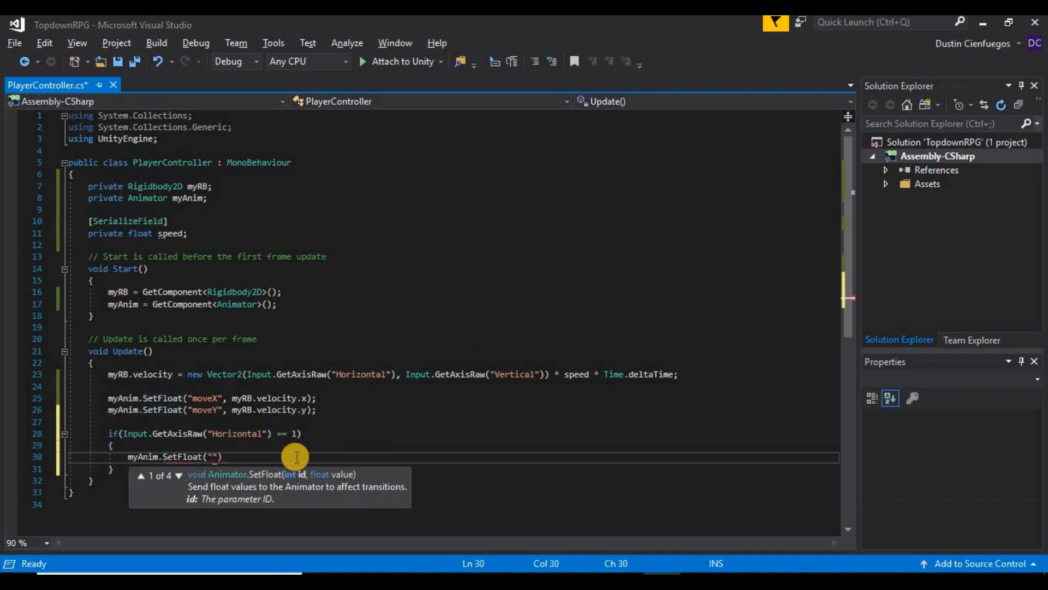
text(lastMoveX")
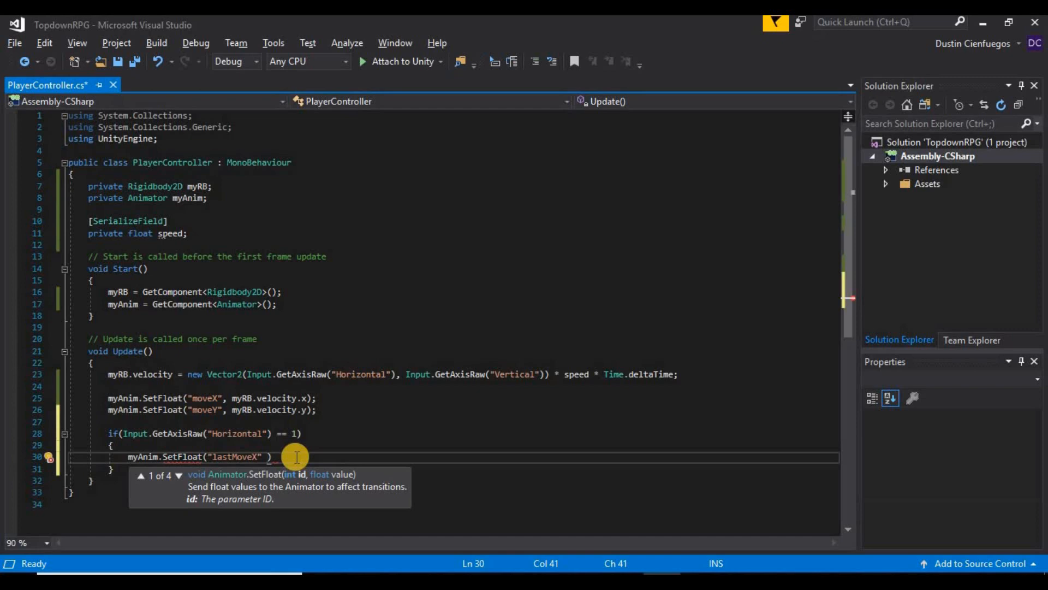
text(inpu)
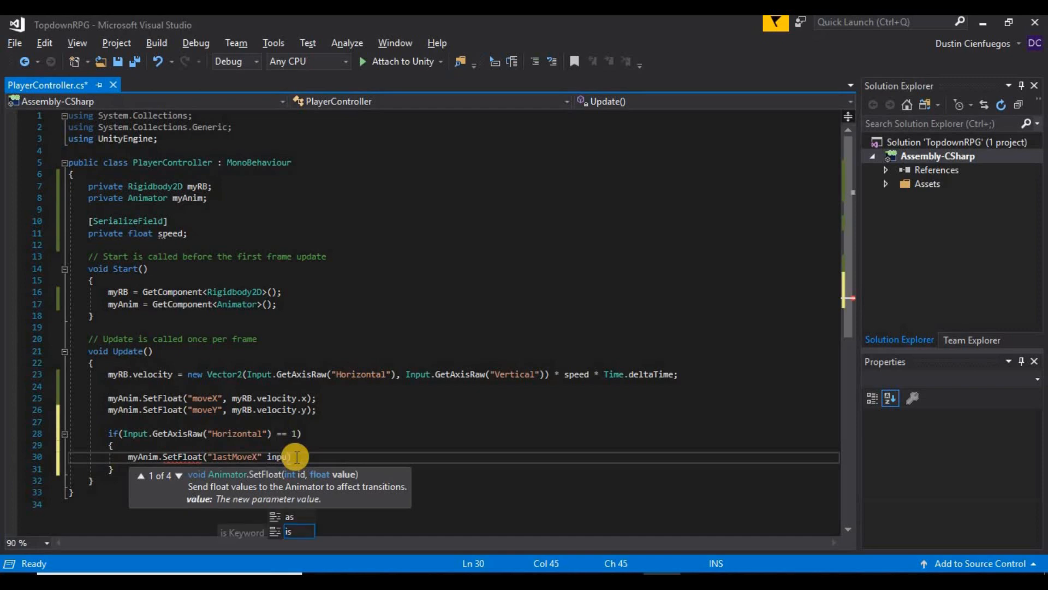
text(t)
key(Escape)
key(BackSpace)
key(BackSpace)
key(BackSpace)
key(BackSpace)
key(BackSpace)
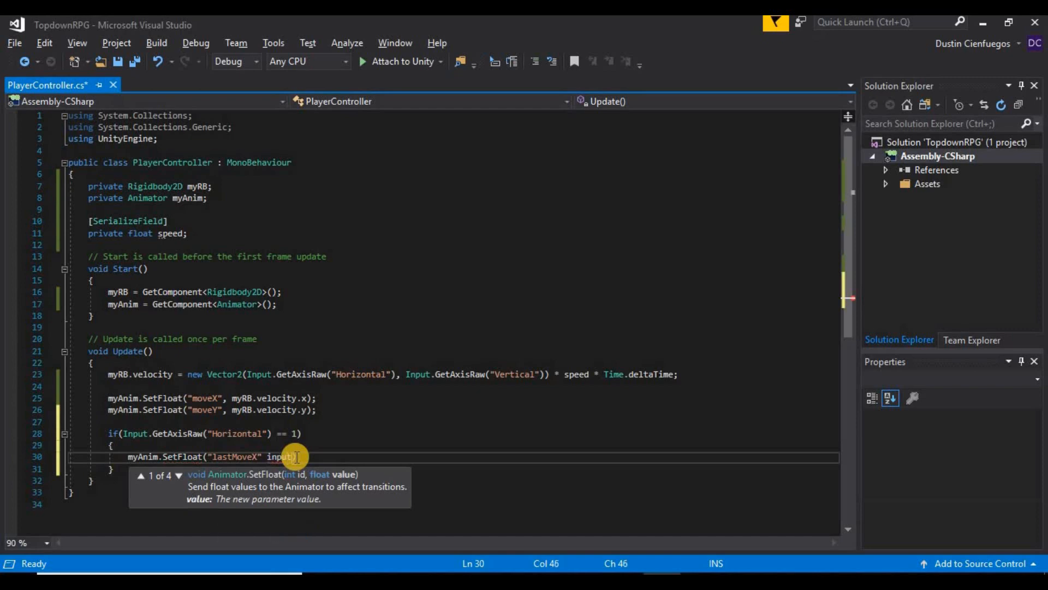
Step: Complete the lastMoveX SetFloat call with Input.GetAxisRaw("Horizontal") as its value and end the statement
text(, )
text(Input)
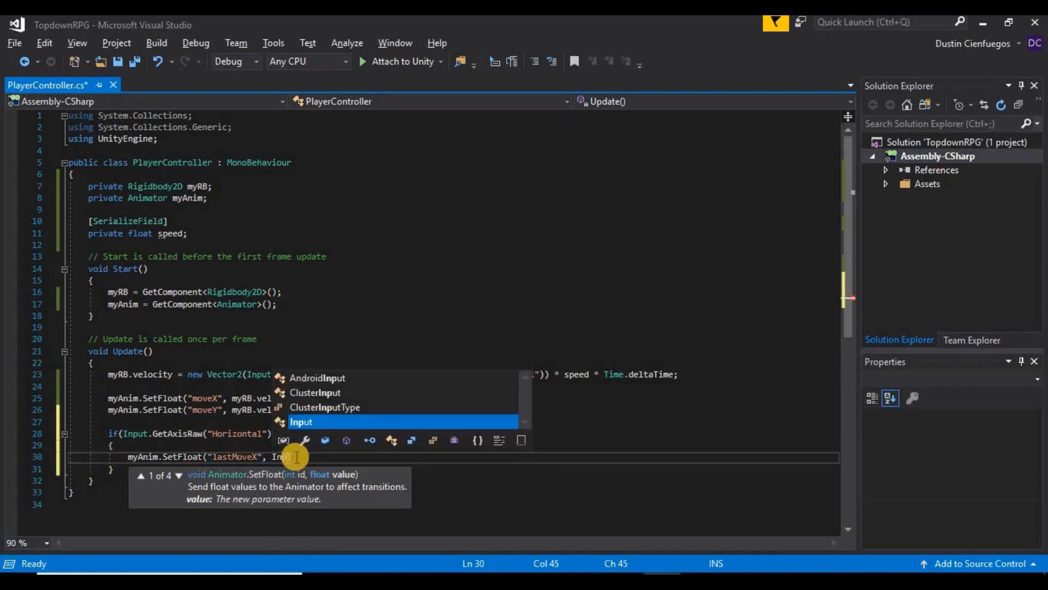
text(.GetAxisRaw)
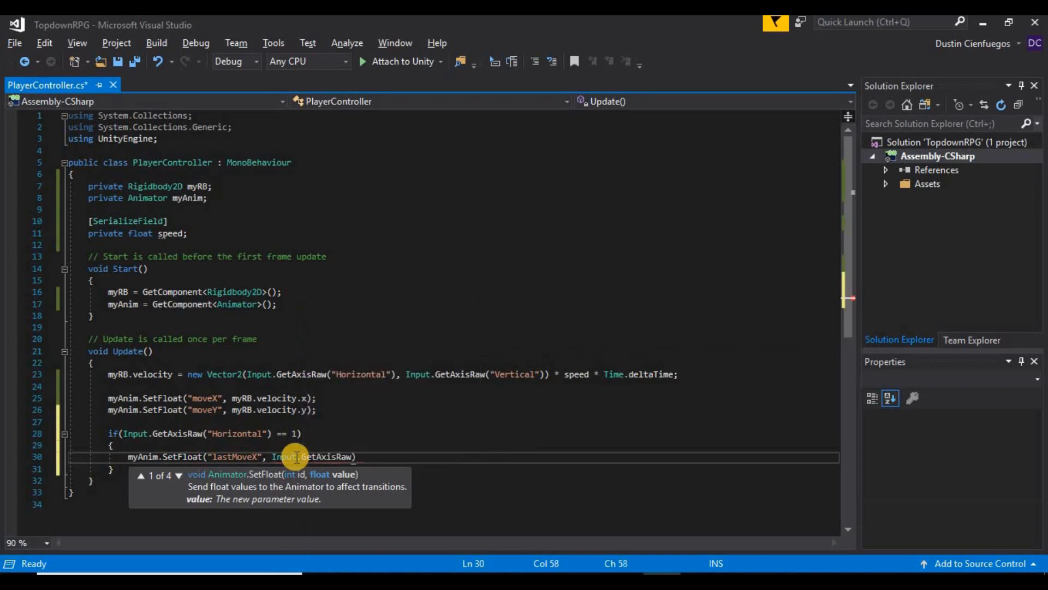
text(()
text("Ho)
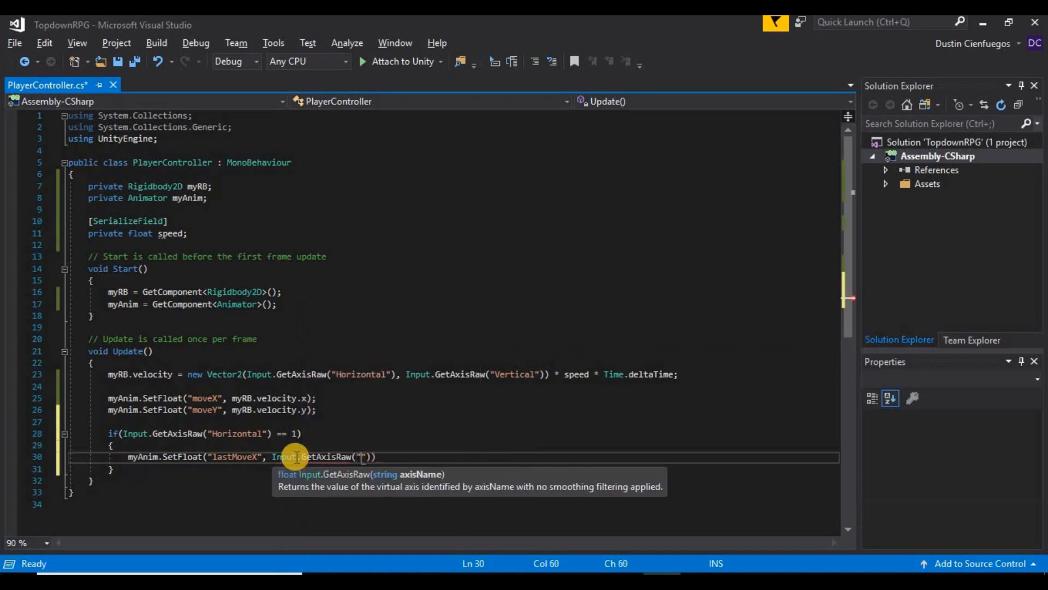
text(rizontal)
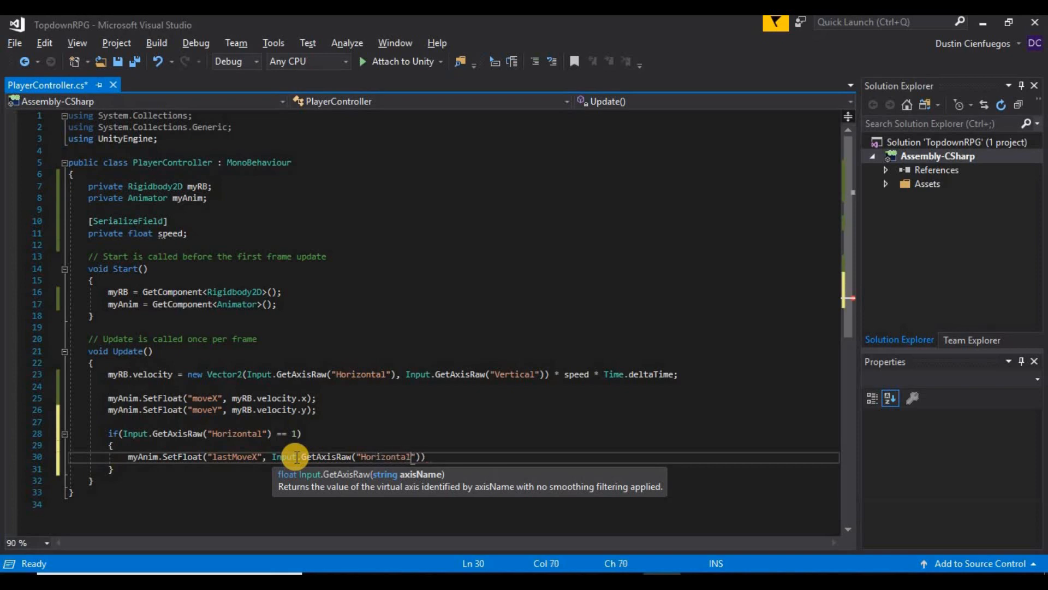
text("));)
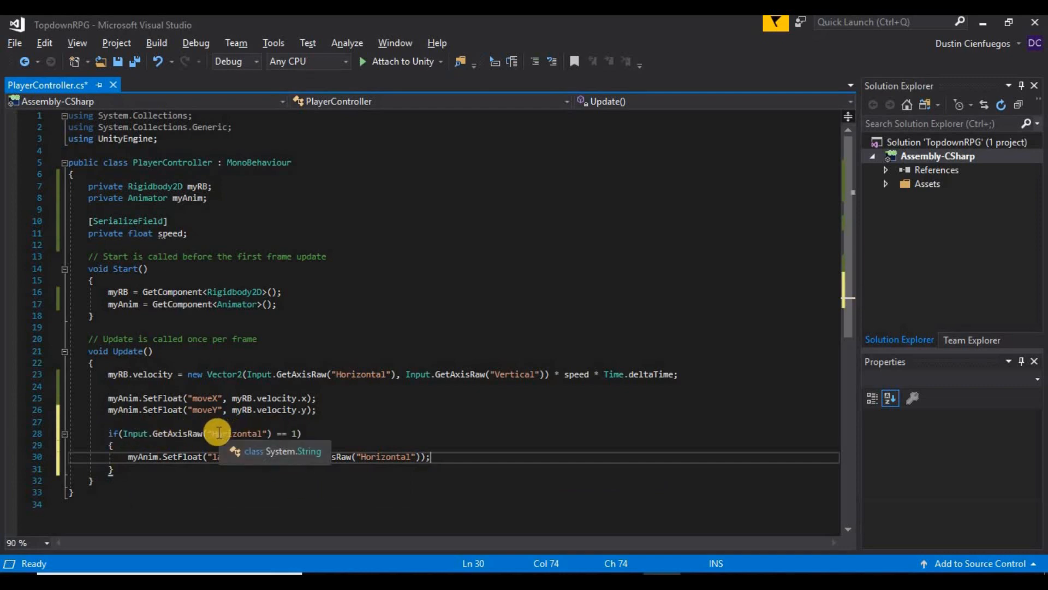
Step: Review the Horizontal axis condition and the lastMoveX assignment inside the new if block
drag(215, 433, 297, 441)
click(298, 441)
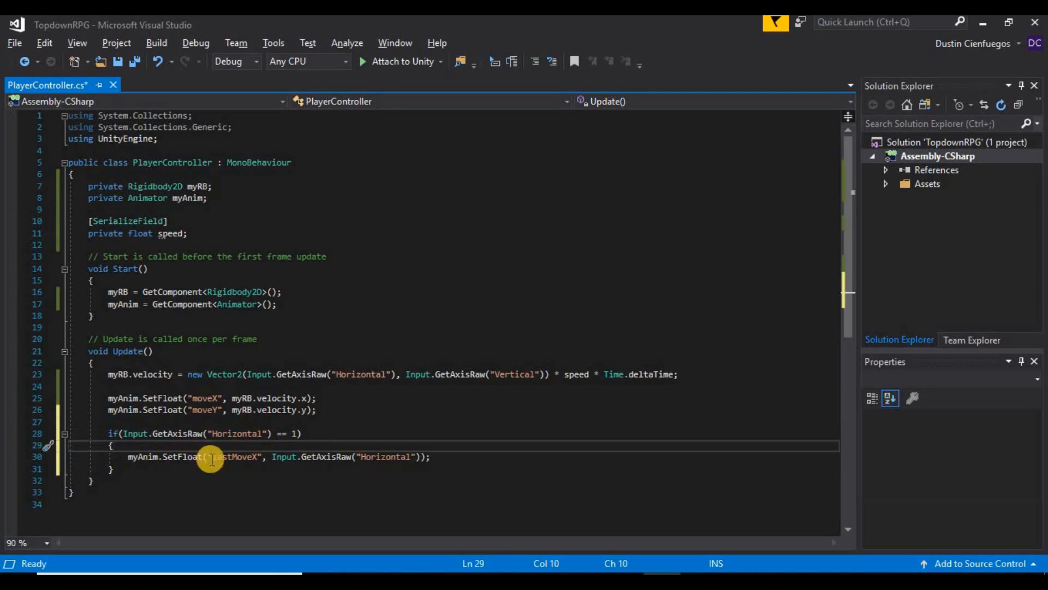
drag(213, 459, 261, 458)
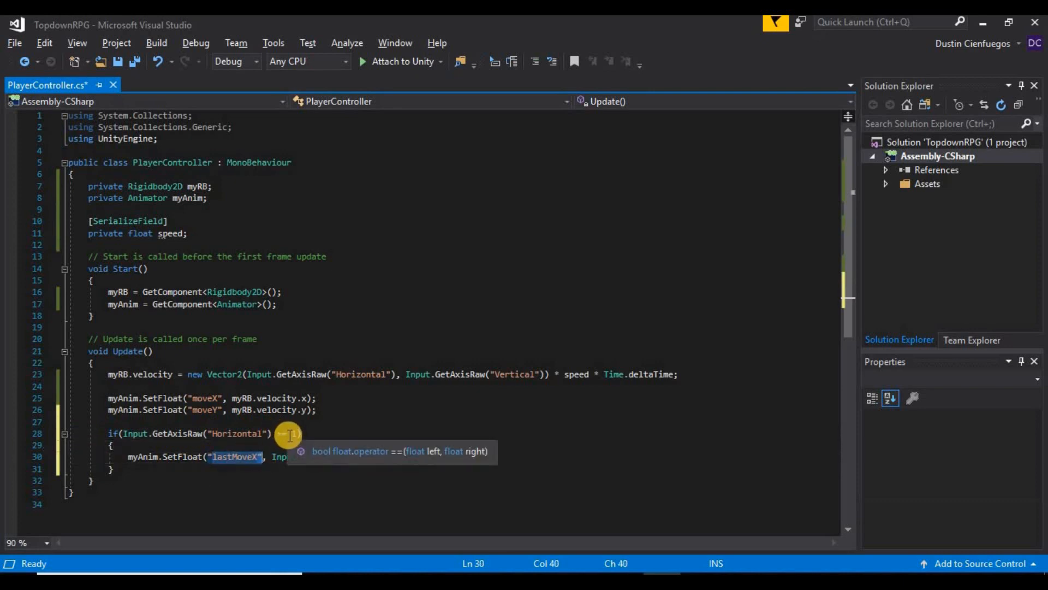
click(292, 437)
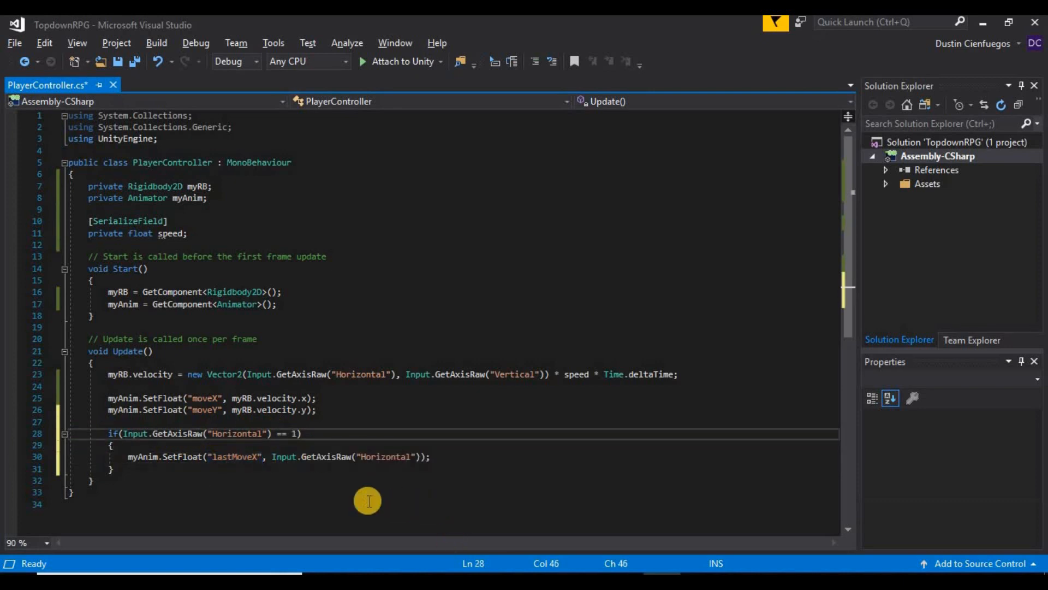
click(339, 433)
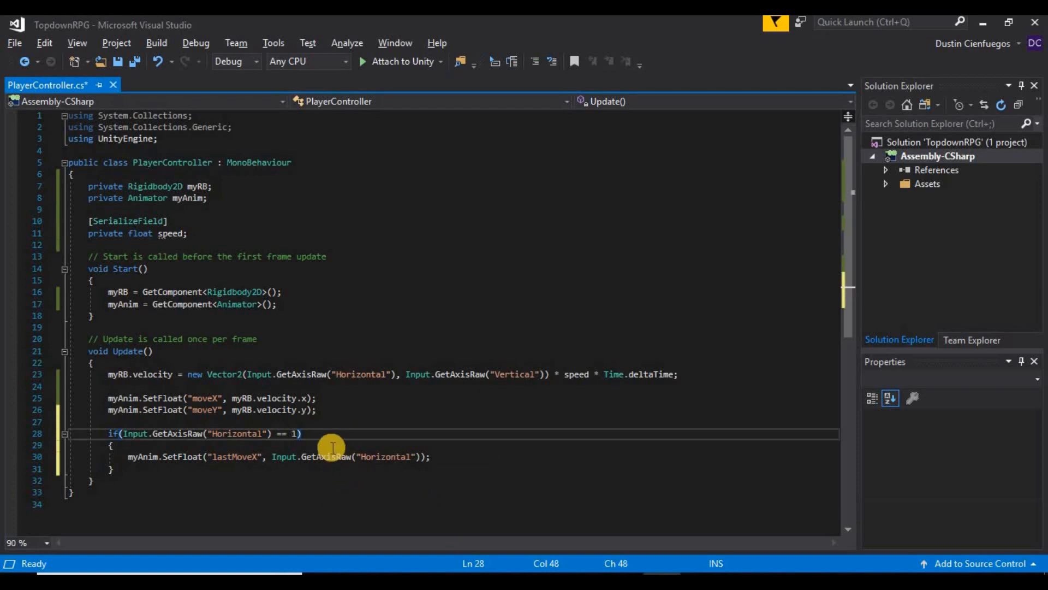
click(296, 433)
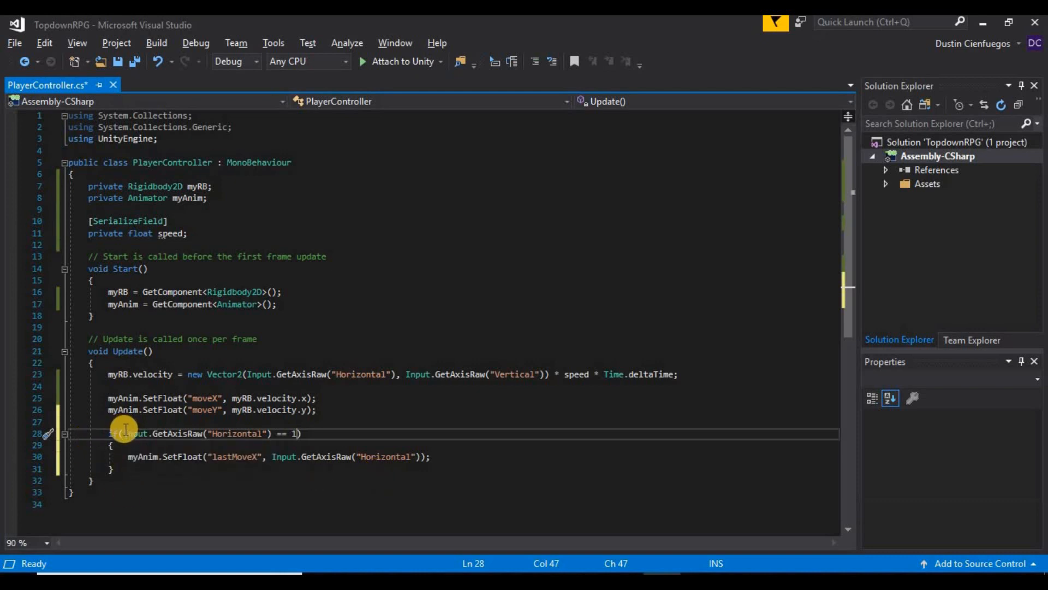
drag(123, 433, 292, 435)
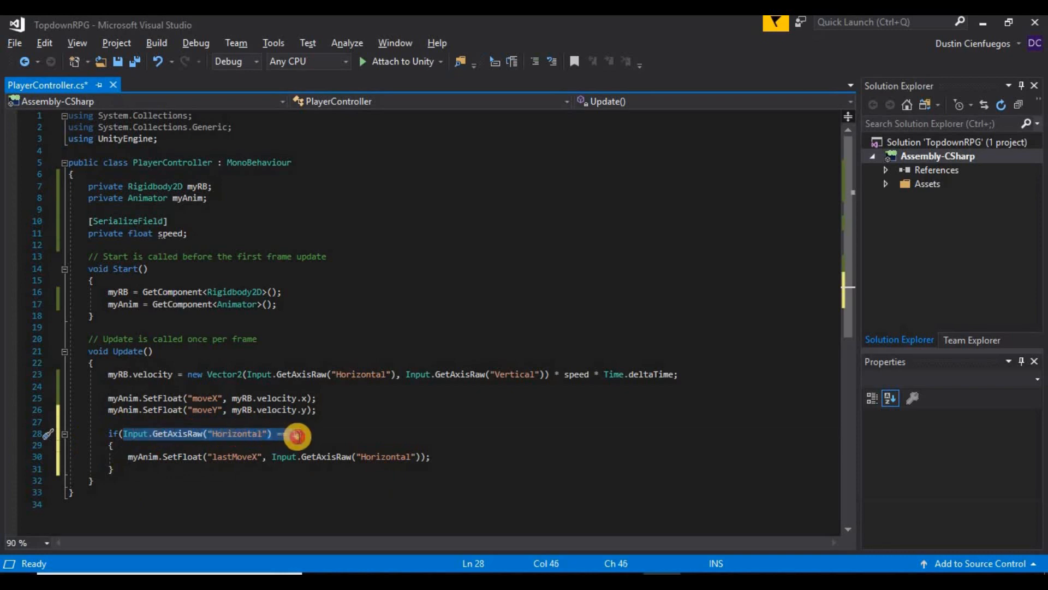
Step: Append an OR operator (||) after == 1 in the Horizontal if condition
key(Right)
text(== 1)
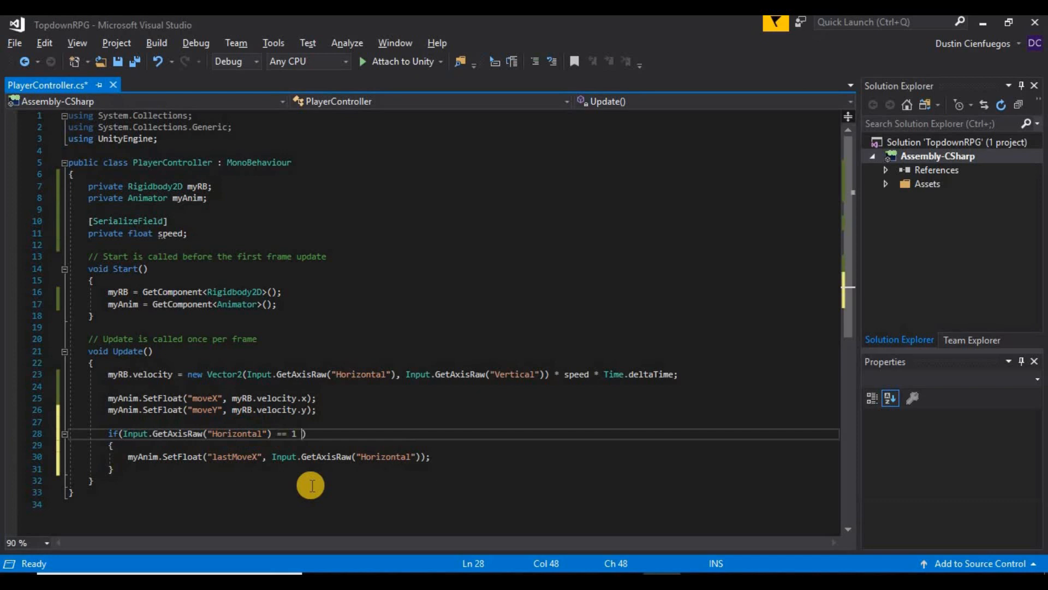
text( ||)
Step: Start the second condition after the OR operator in the if statement with an empty Input.GetAxisRaw() call
text(indexer)
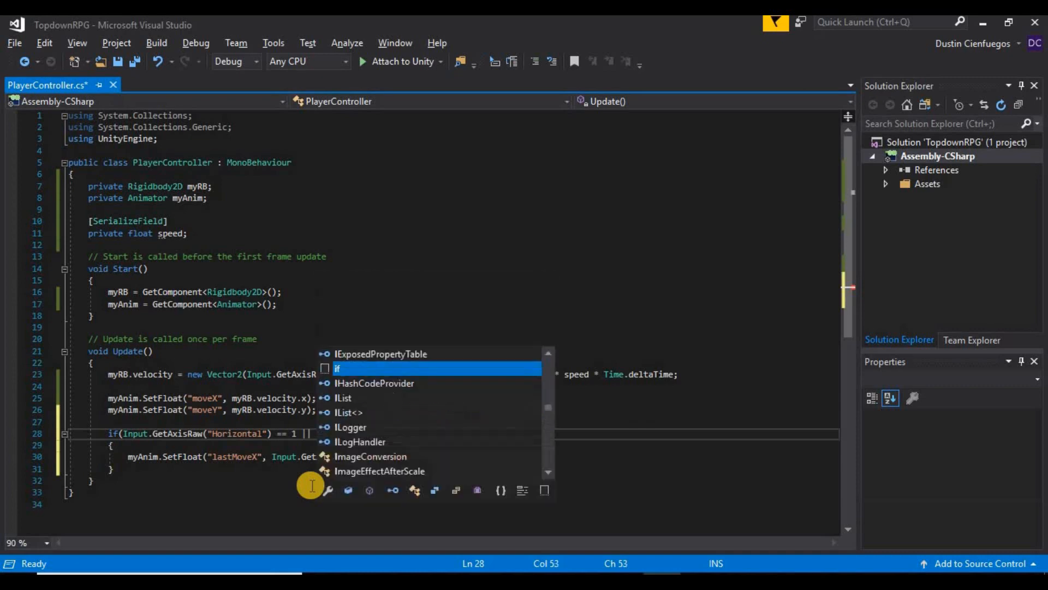
key(BackSpace)
key(BackSpace)
key(BackSpace)
key(BackSpace)
key(BackSpace)
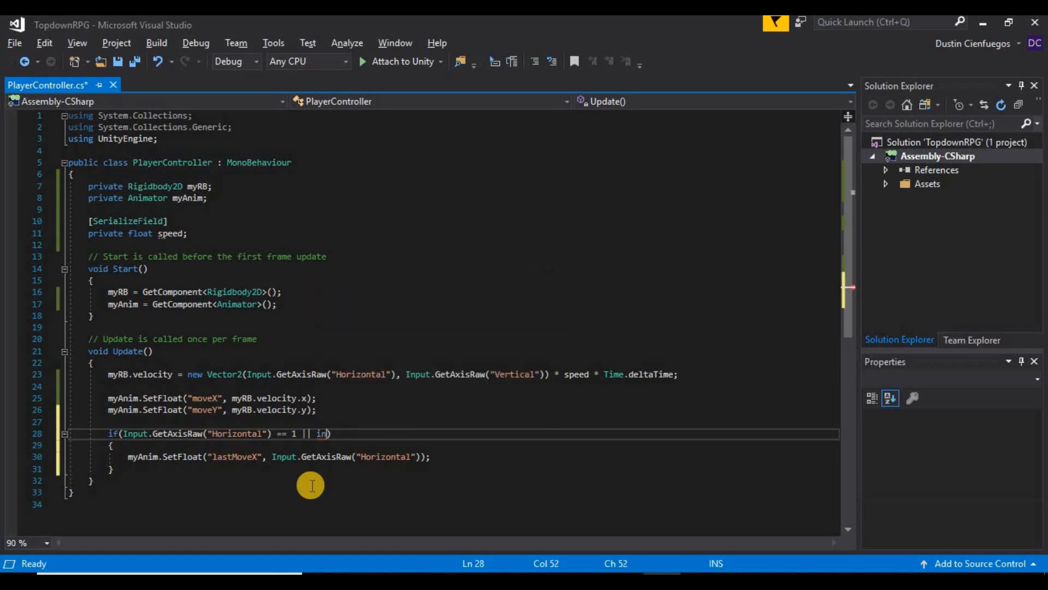
text(p)
key(Tab)
text(.get)
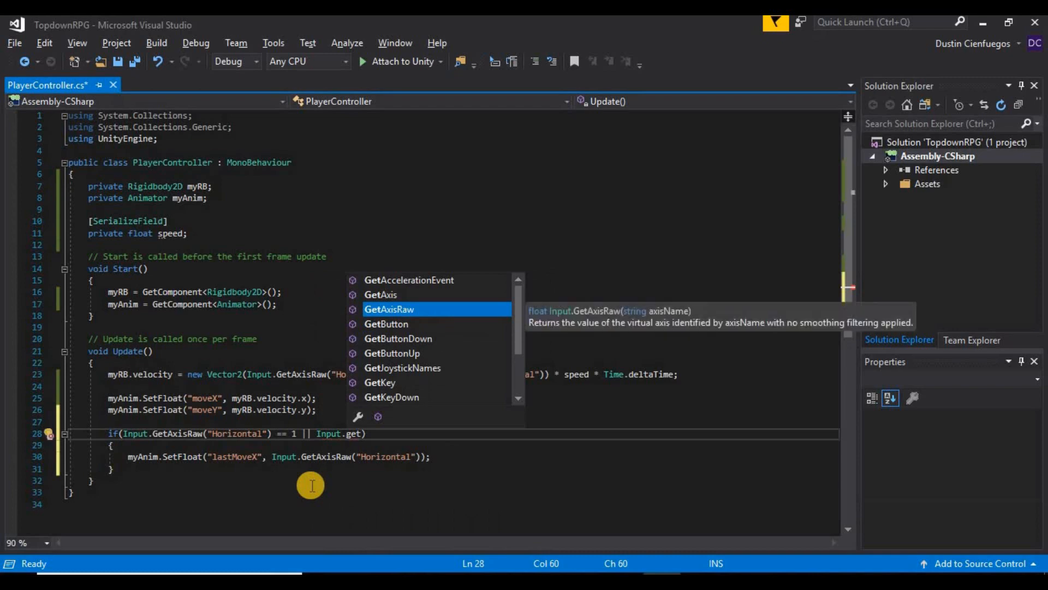
key(Tab)
text(())
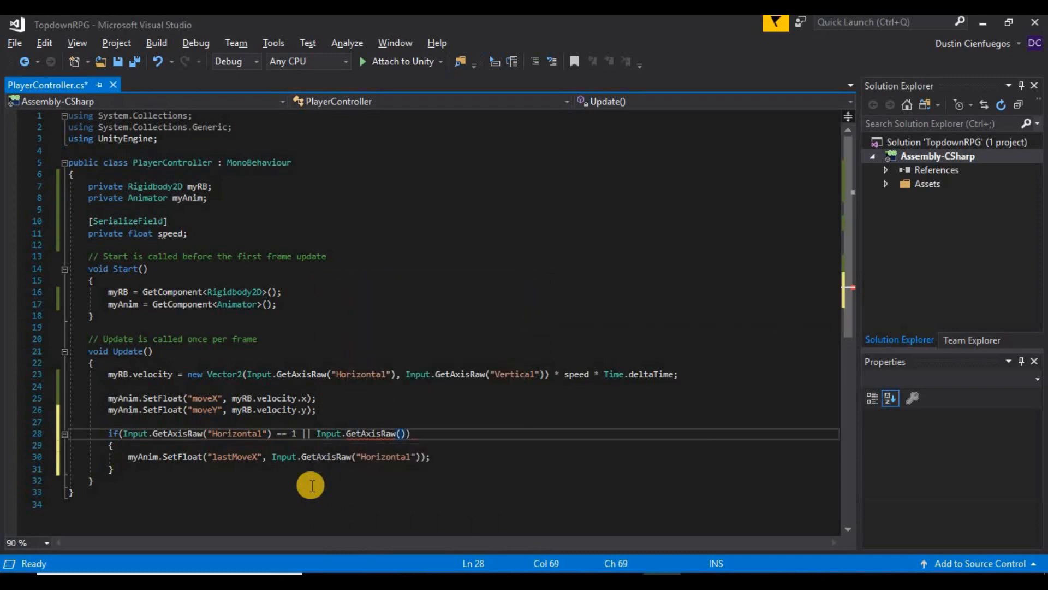
Step: Pass "Horizontal" to the second GetAxisRaw call and begin its == comparison with a minus sign
key(Left)
text("Hor)
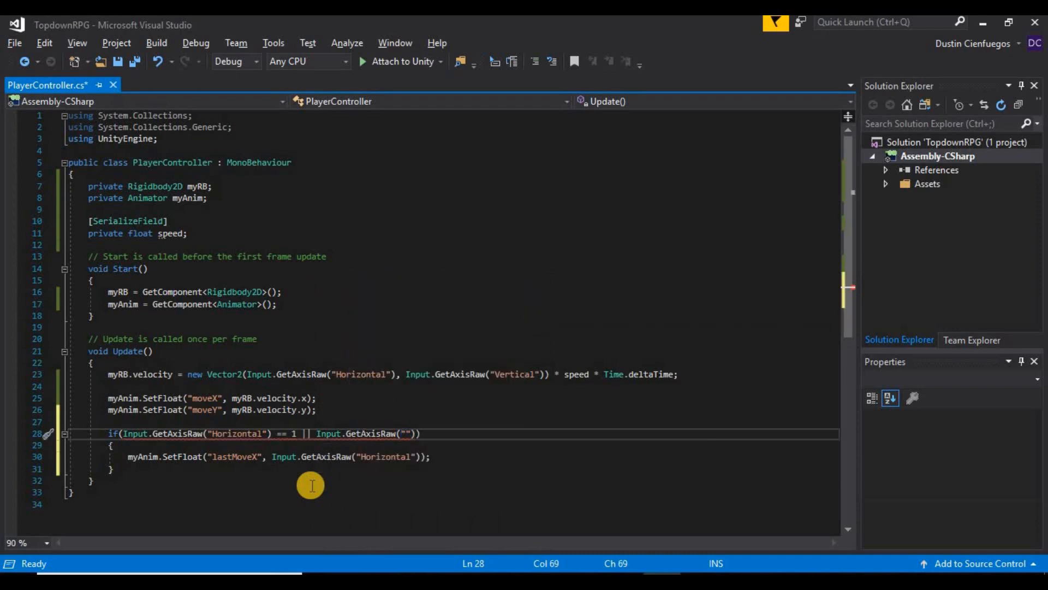
text(izontal)
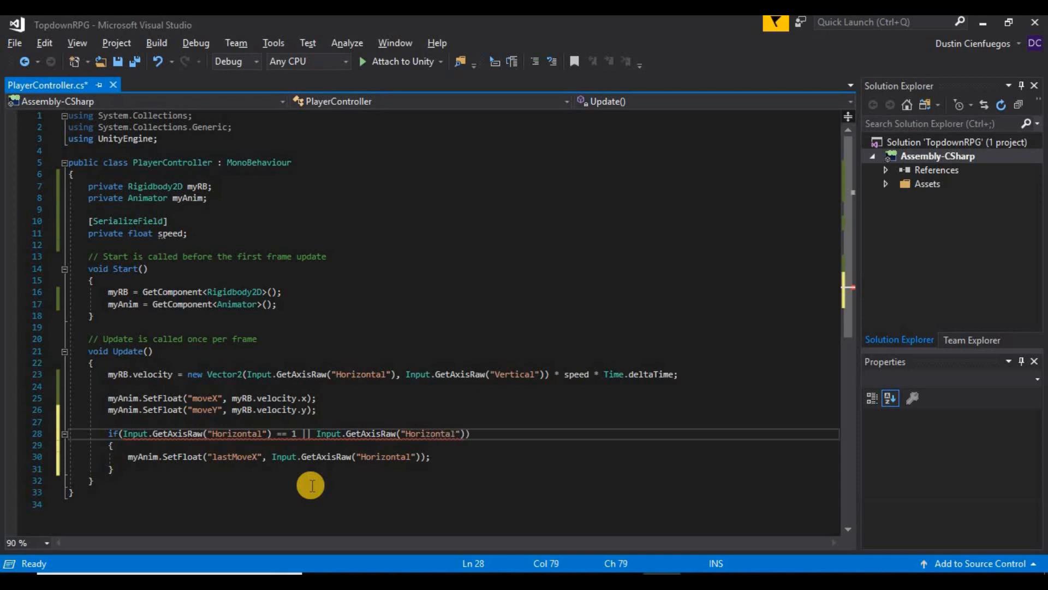
key(Right)
key(Right)
text(== -)
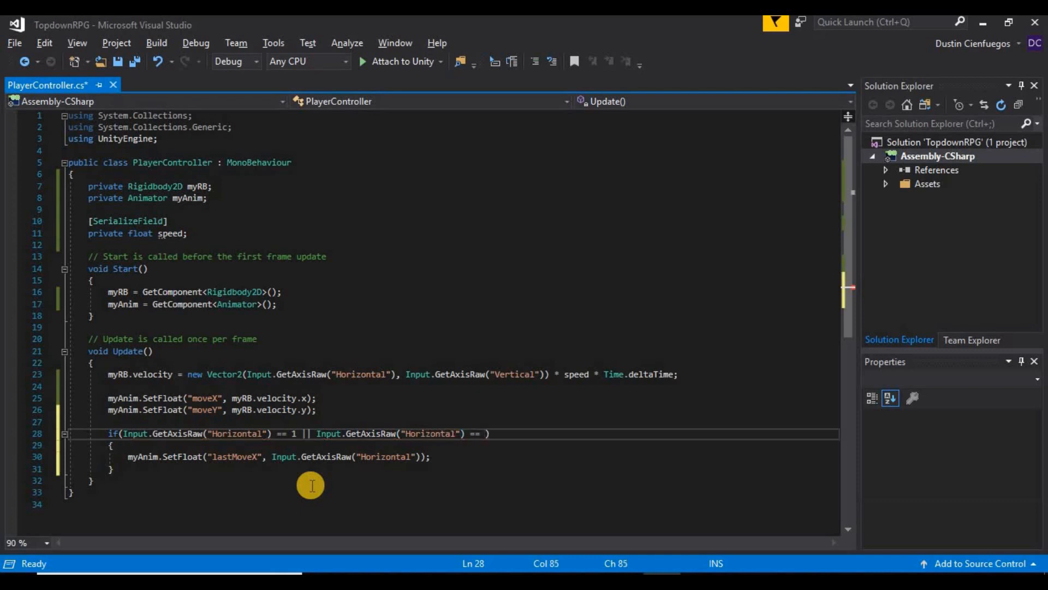
Step: Complete the second Horizontal comparison as == -1 and append || Input.GetAxisRaw("Vertical") == 1 to the if condition
text(1 || Input.GetAxisRaw)
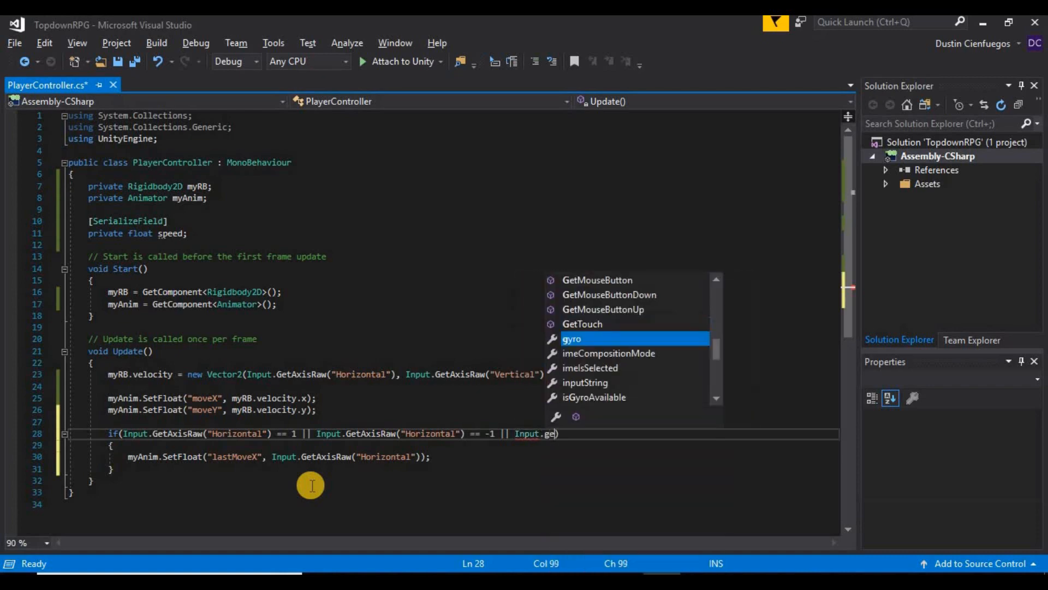
key(Tab)
text(("")
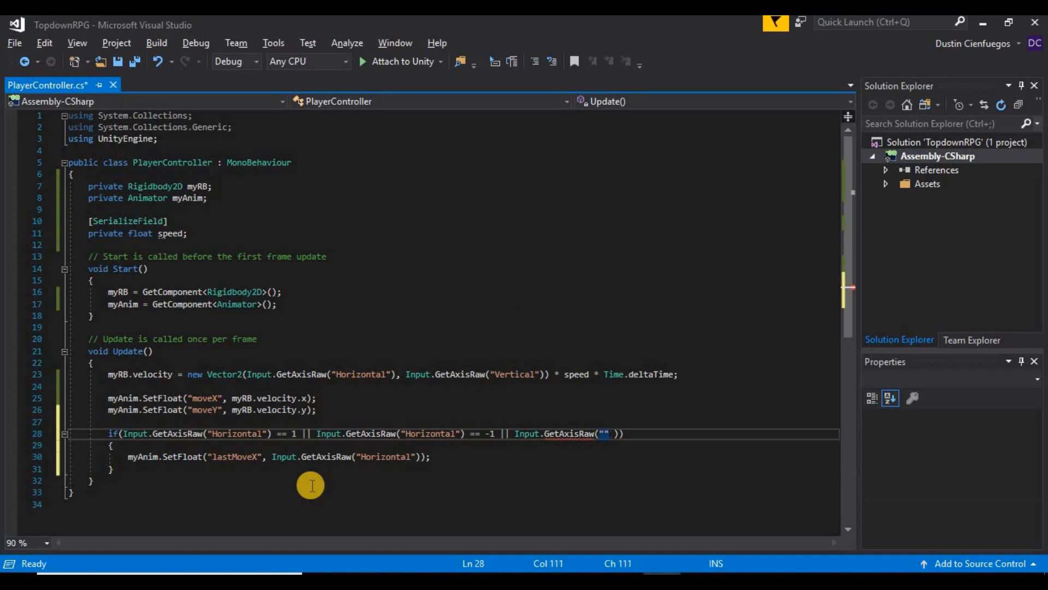
key(Left)
text(Ver)
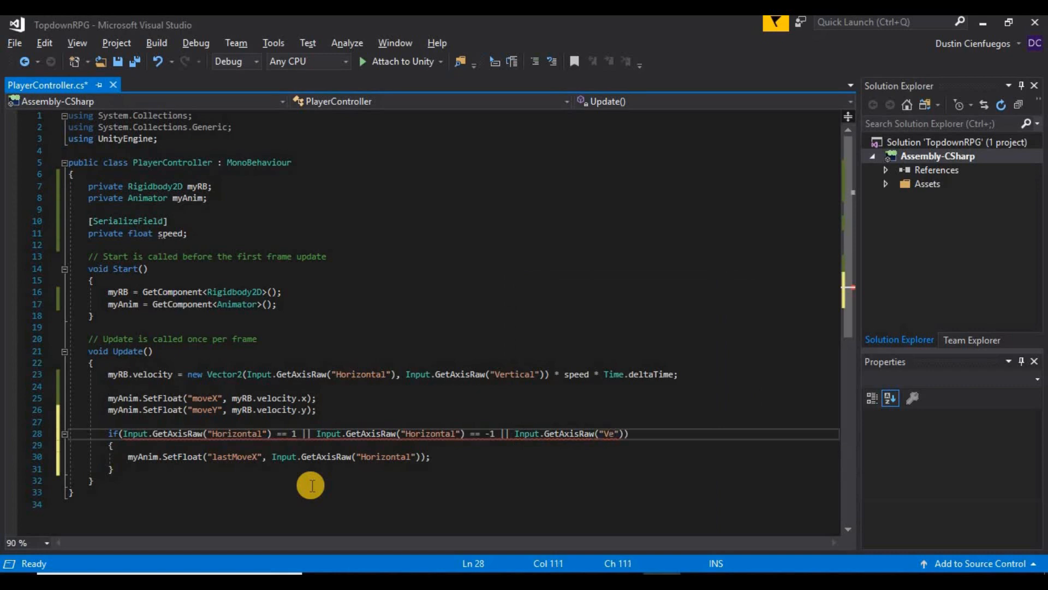
text(tical") == 1)
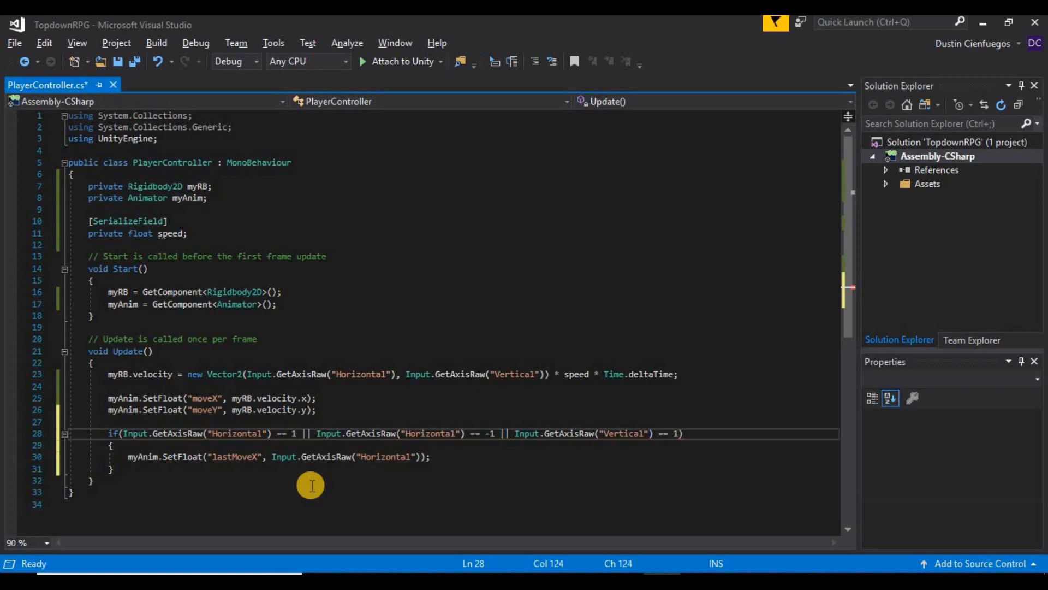
Step: Append || Input.GetAxisRaw("Vertical") == -1 as the last part of the if condition
text( || )
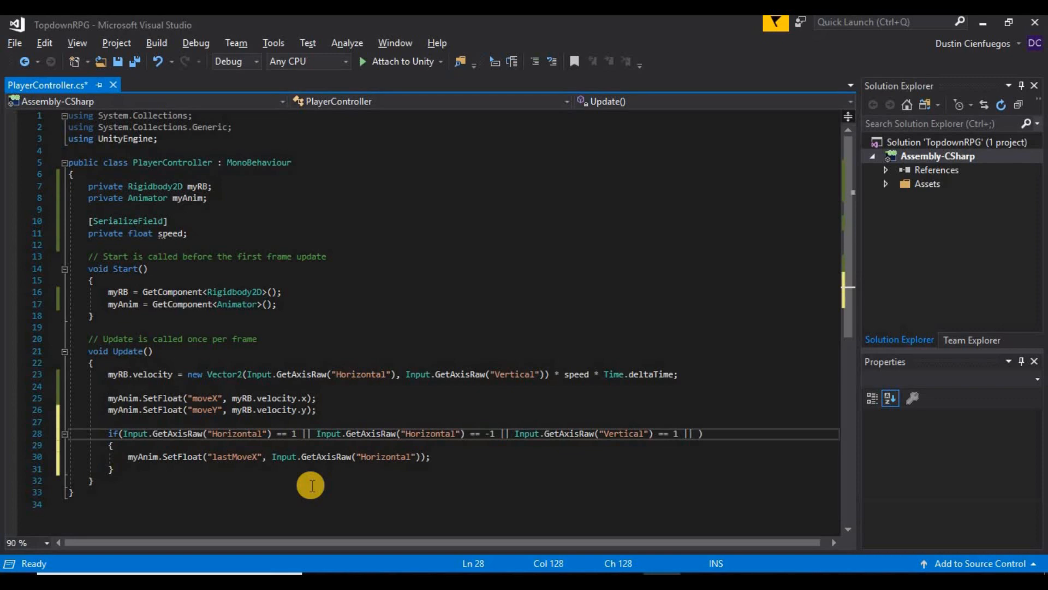
text(Input.GetAxisRaw)
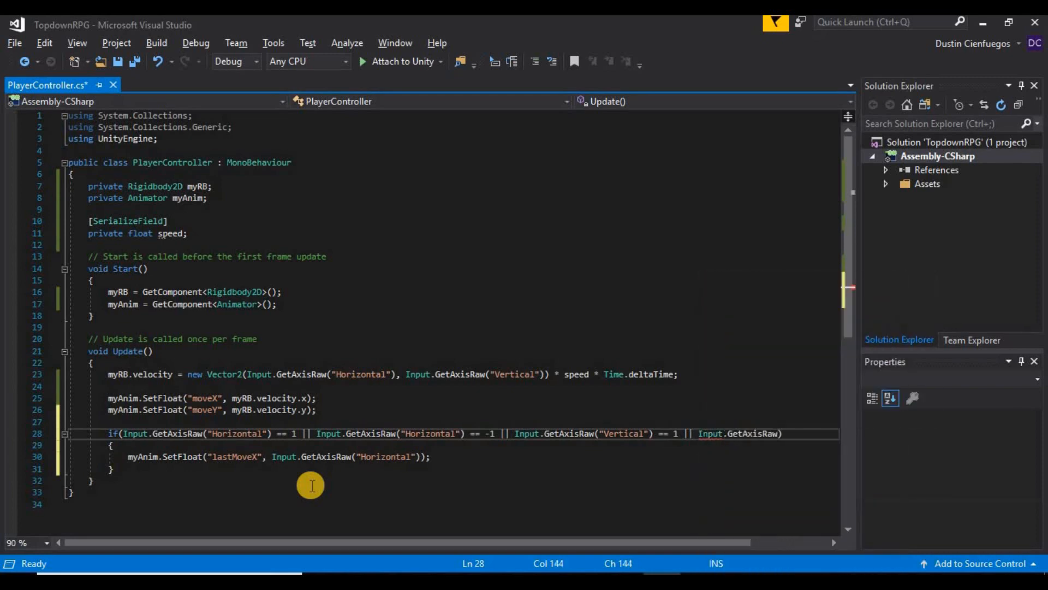
text((""Ver)
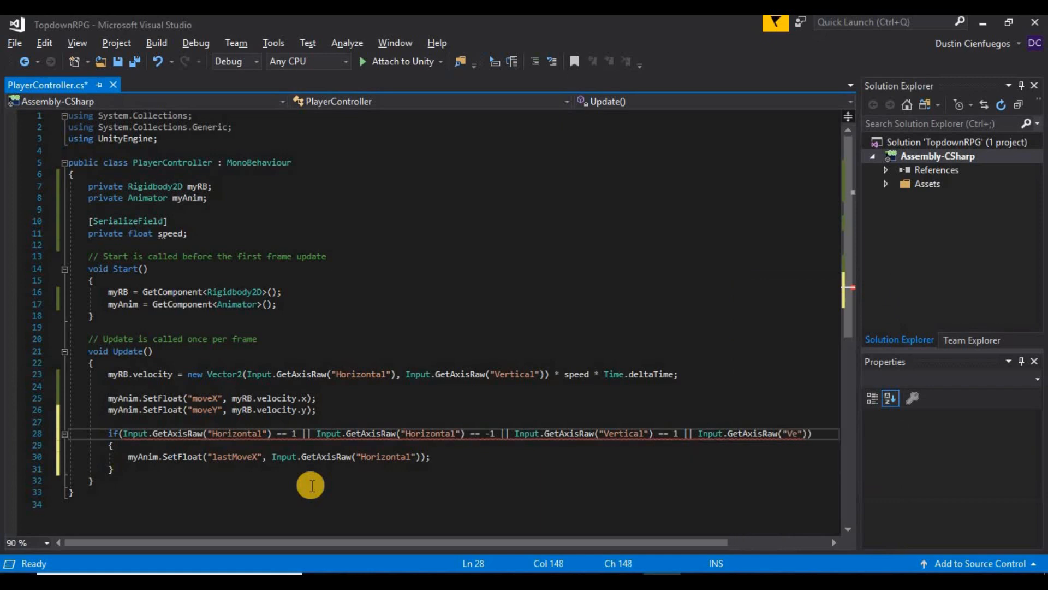
text(tinl)
key(BackSpace)
key(BackSpace)
text(cal"))
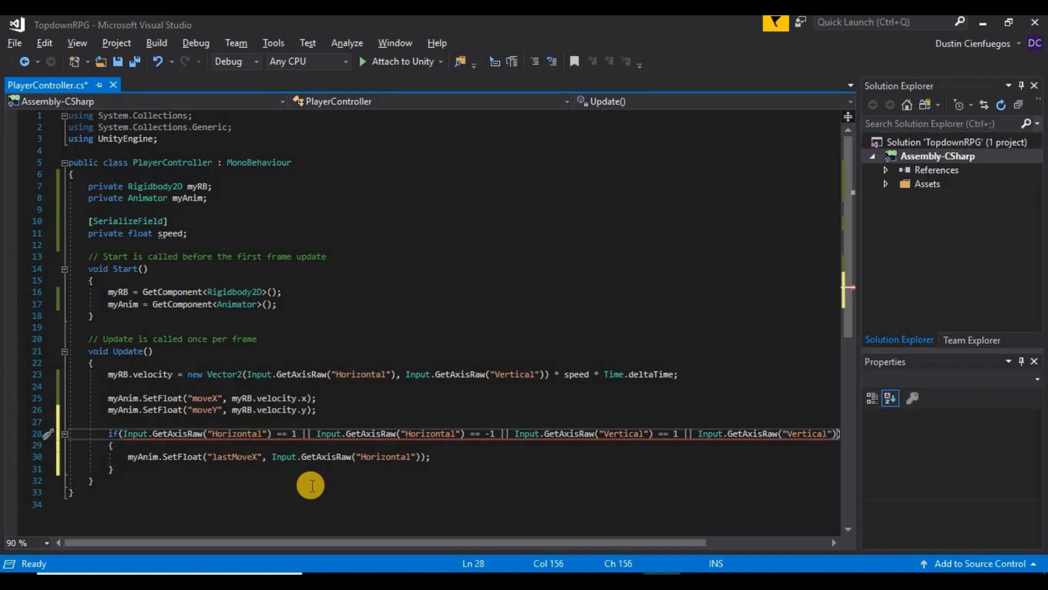
text( == -1)
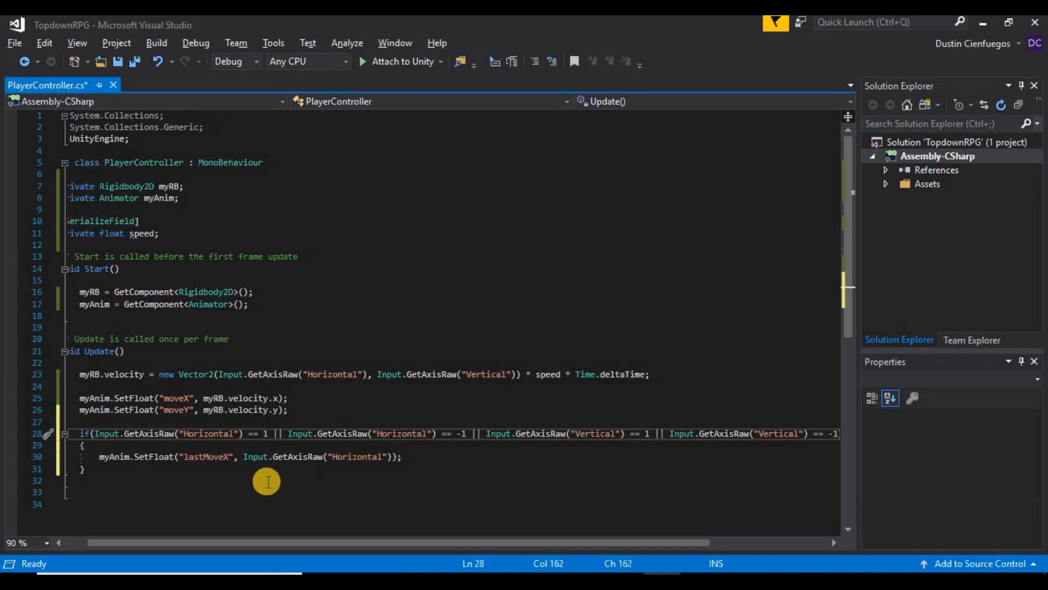
Step: Duplicate the lastMoveX SetFloat line directly below itself inside the if block
click(428, 461)
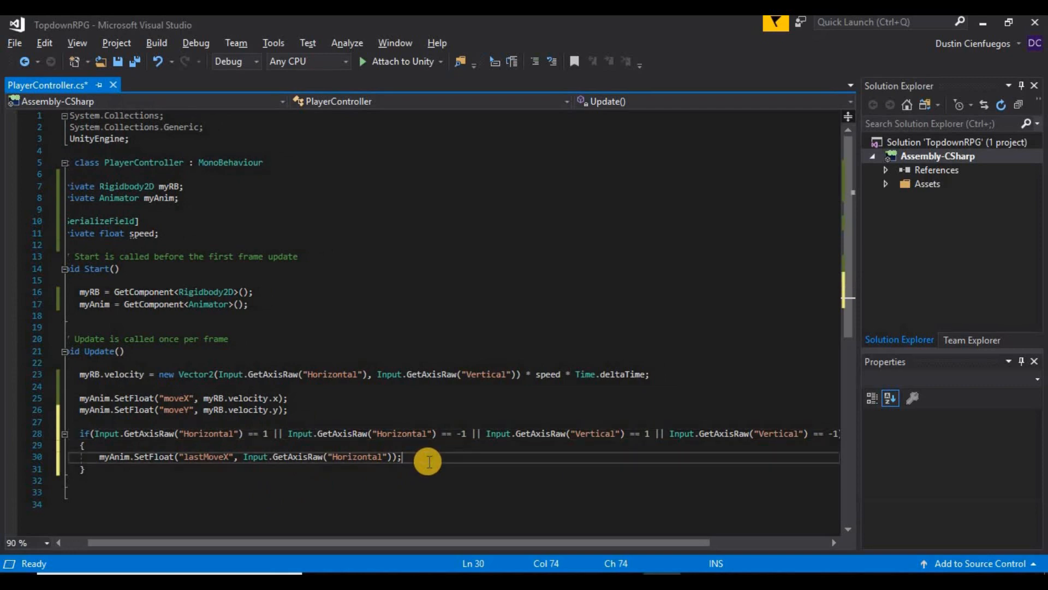
key(Return)
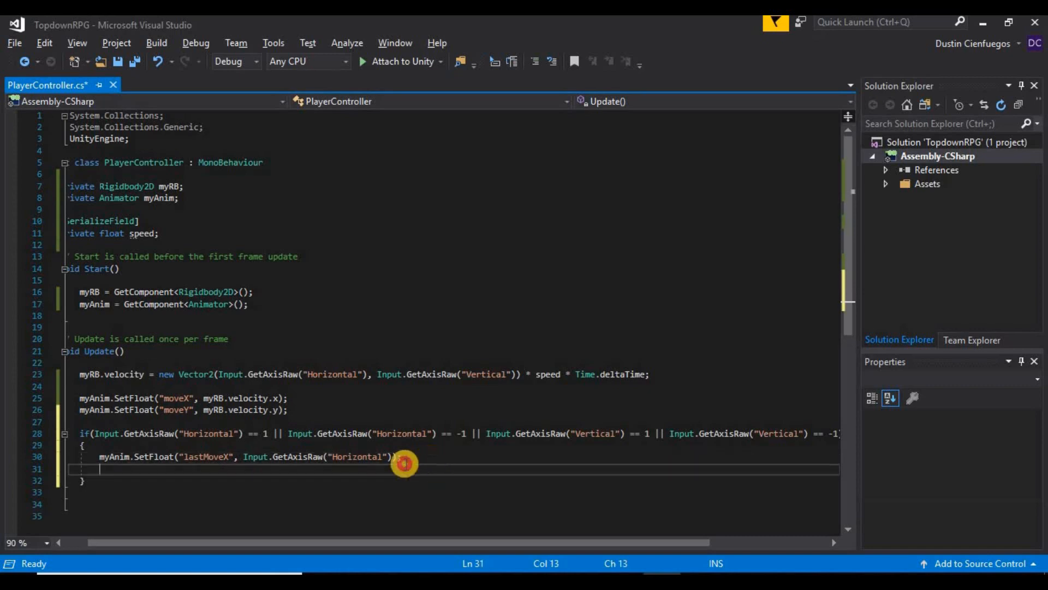
drag(404, 462, 101, 456)
key(ctrl+c)
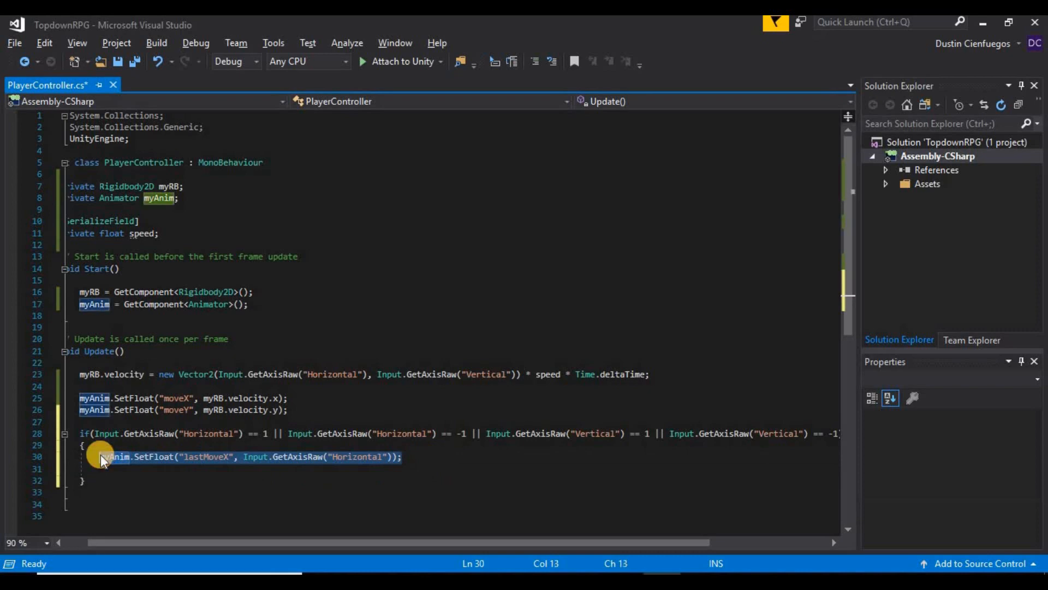
click(430, 457)
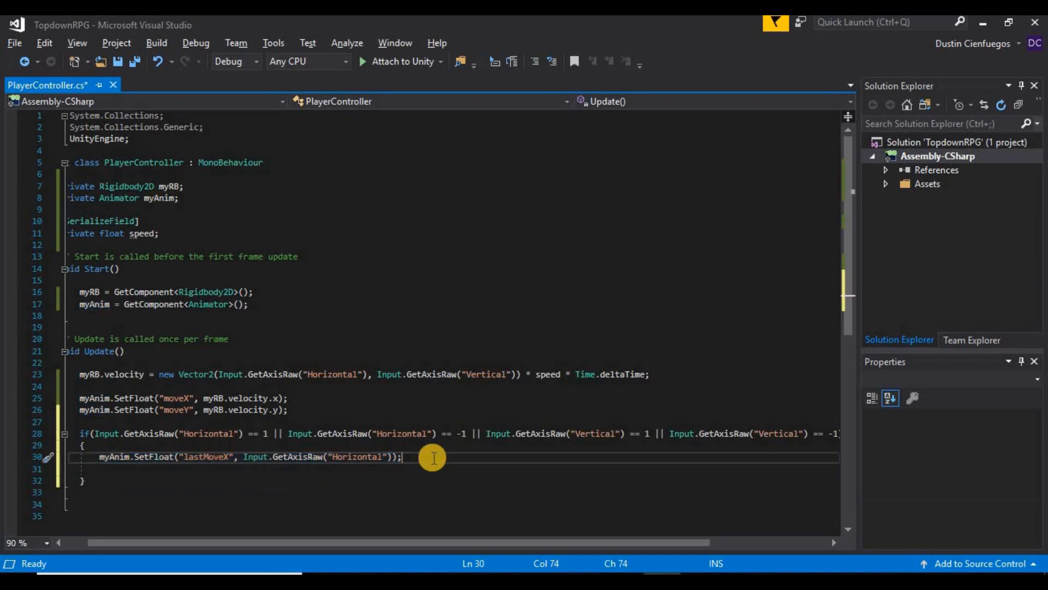
key(Return)
key(ctrl+v)
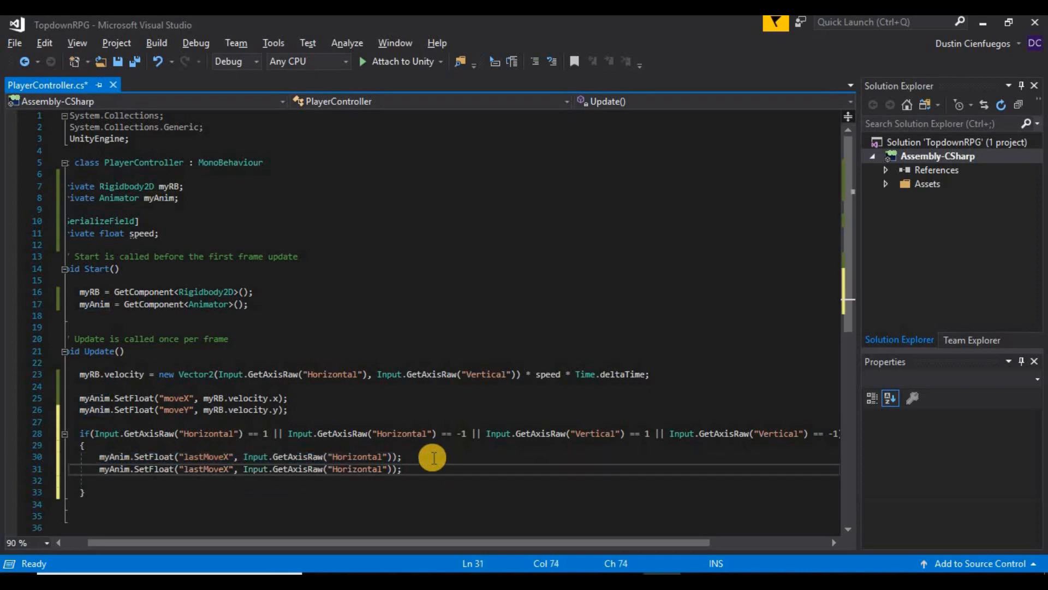
Step: Change the duplicated SetFloat line to use "lastMoveY" and the "Vertical" axis, and save the PlayerController script
double_click(355, 469)
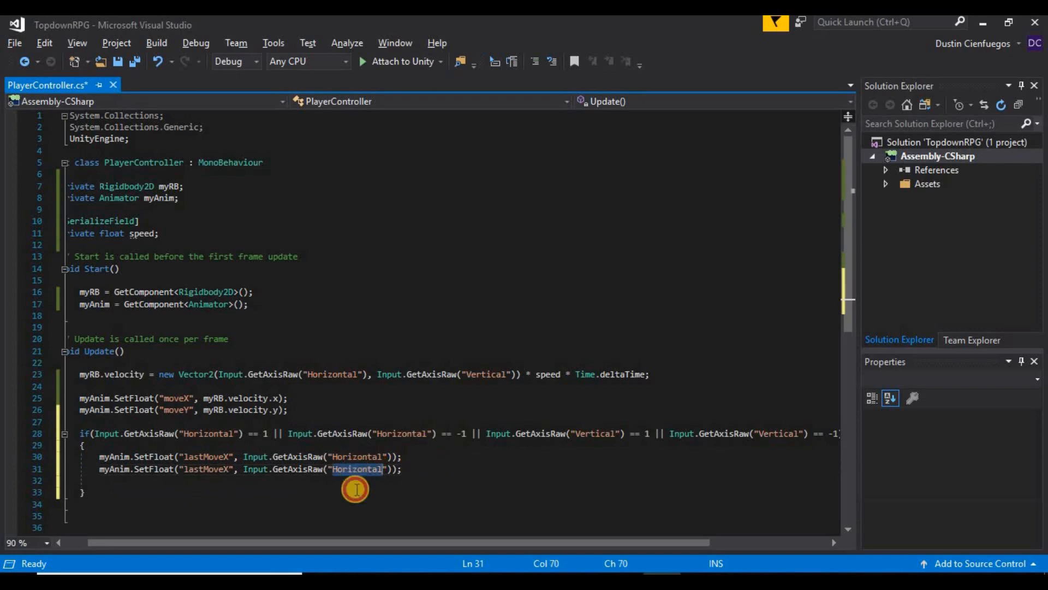
text(Verti)
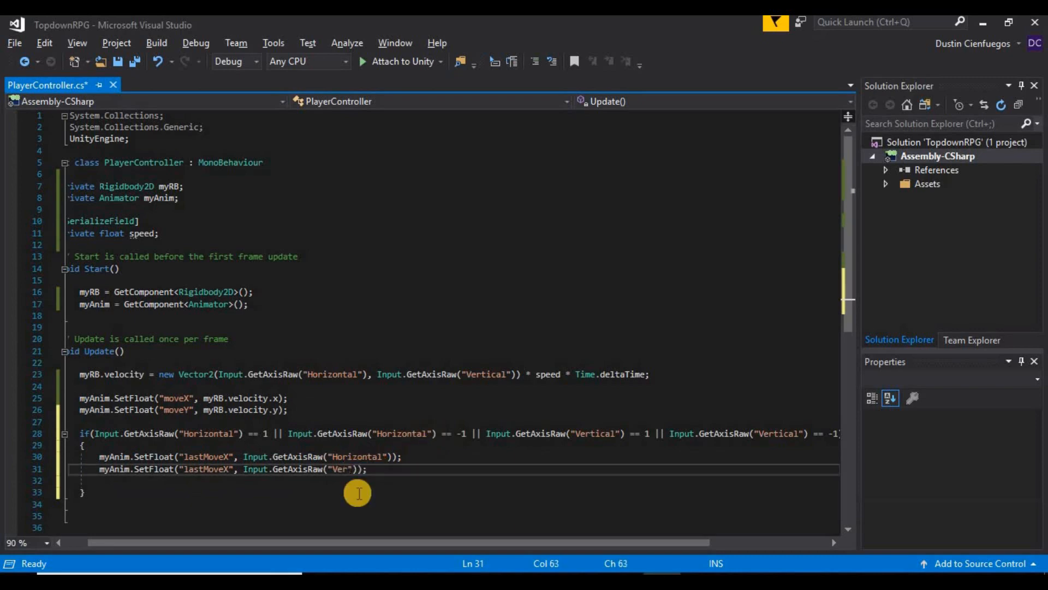
text(cal)
click(229, 468)
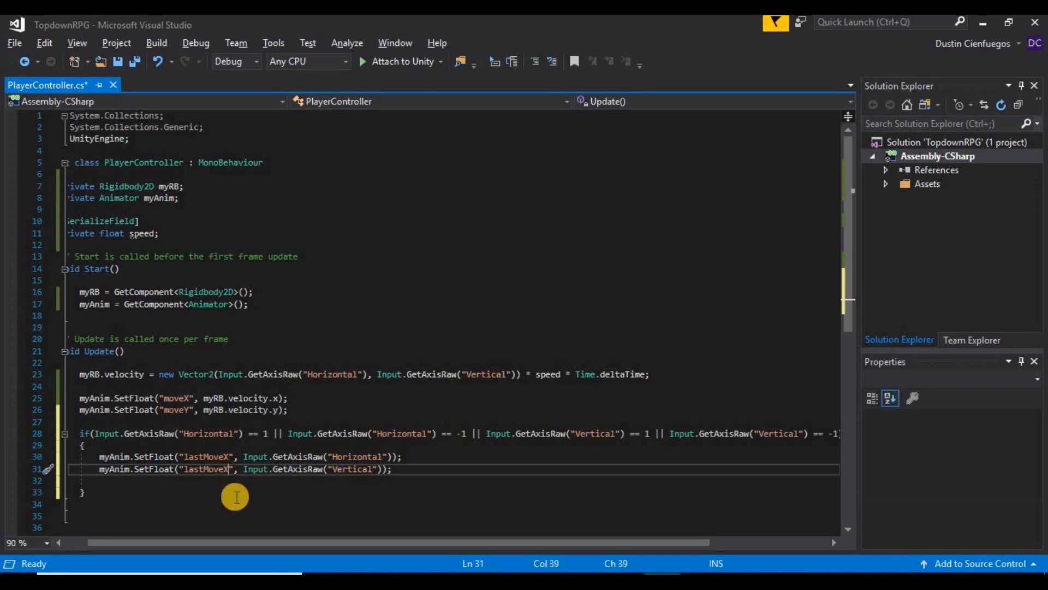
key(BackSpace)
text(Y)
key(ctrl+s)
Step: Switch to Unity, run the game and walk the player in all four directions to test the idle facing direction
key(alt+Tab)
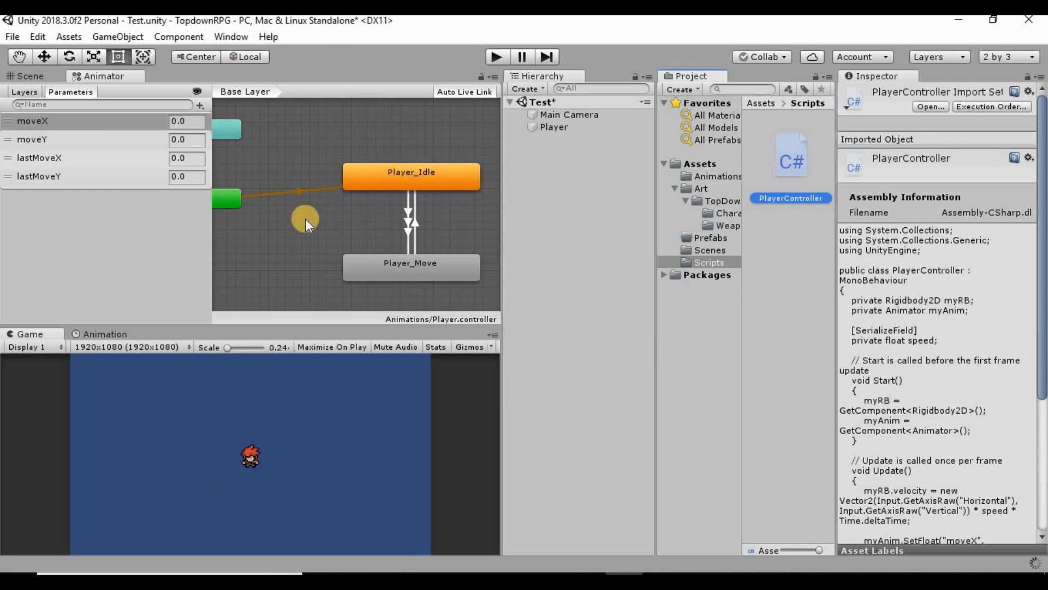
click(497, 56)
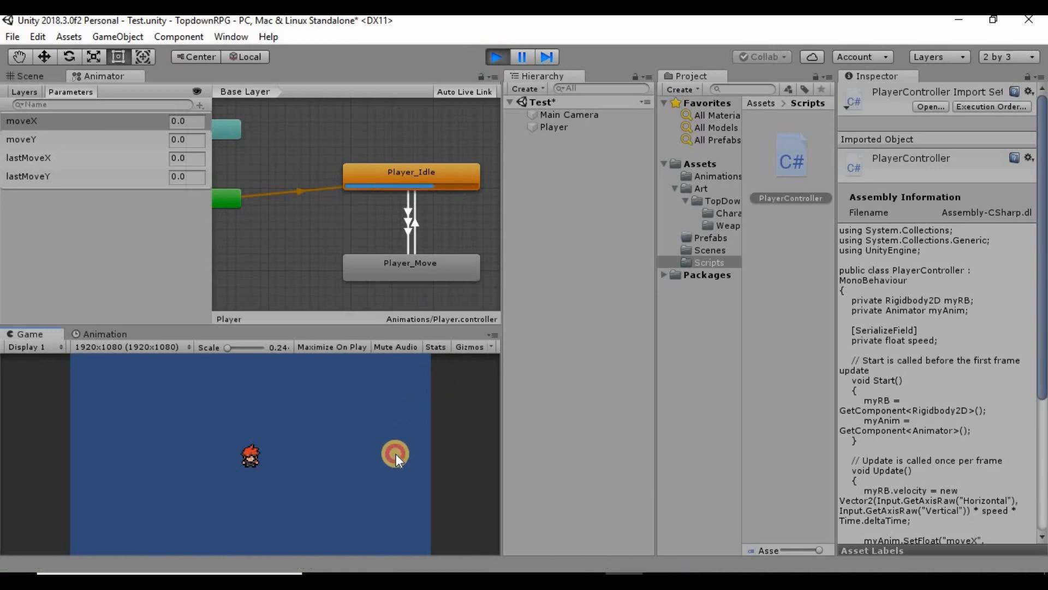
key(Right)
key(Up)
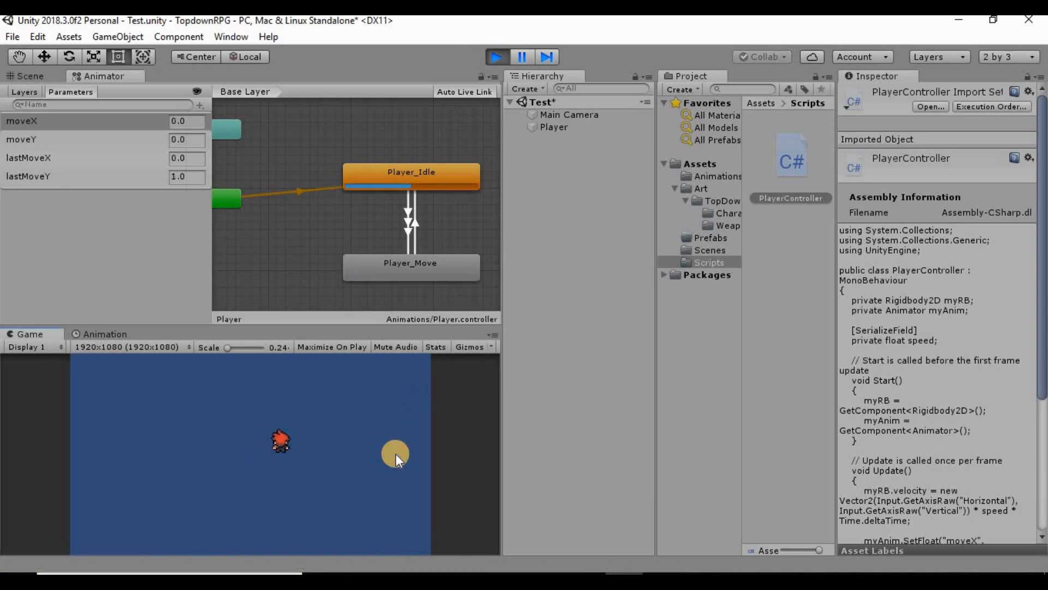
key(Left)
key(Down)
key(Right)
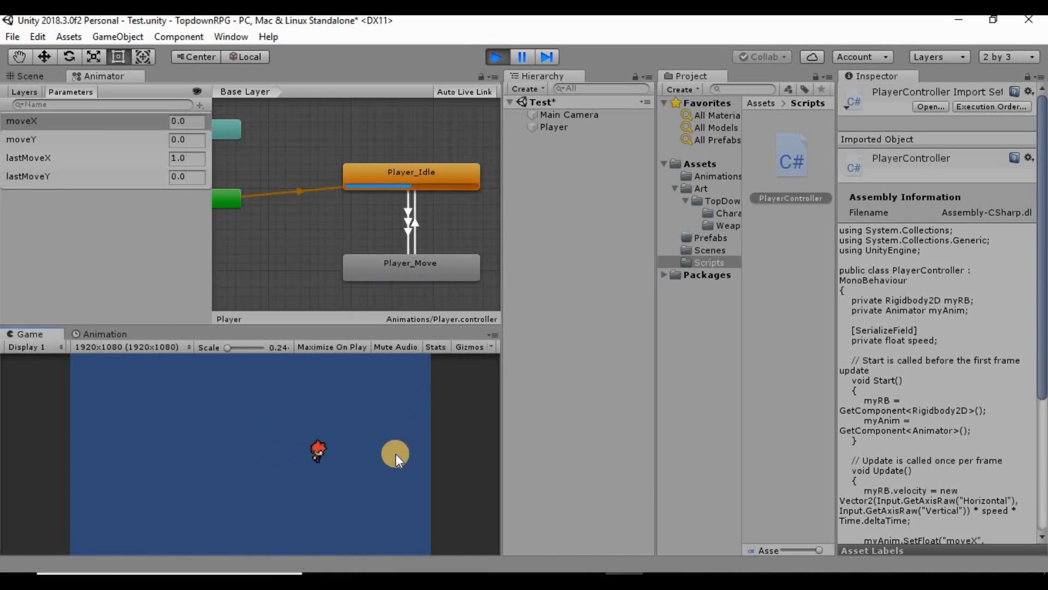
key(Left)
key(Right)
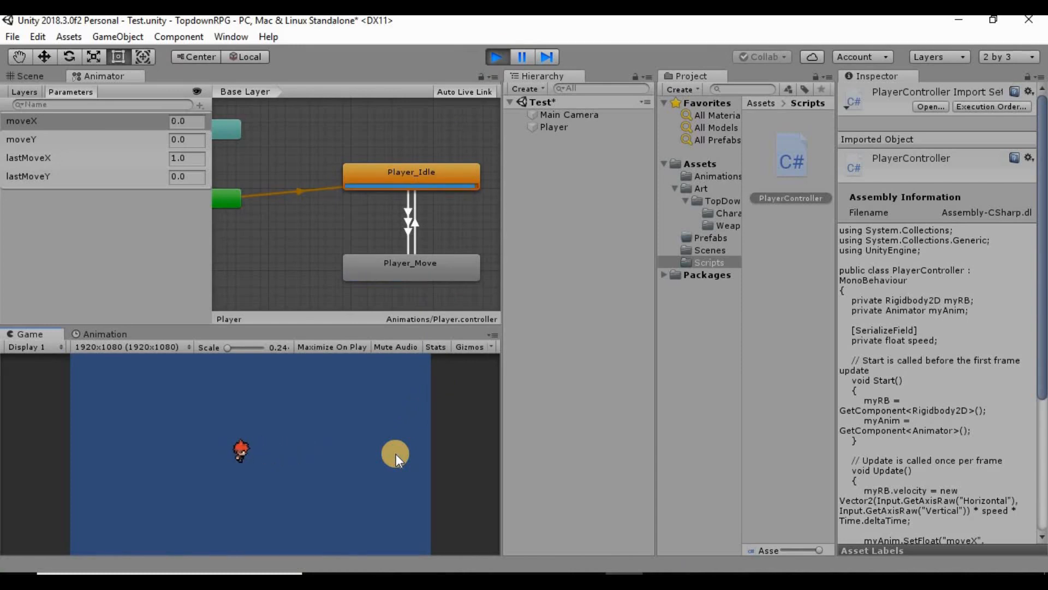
key(Left)
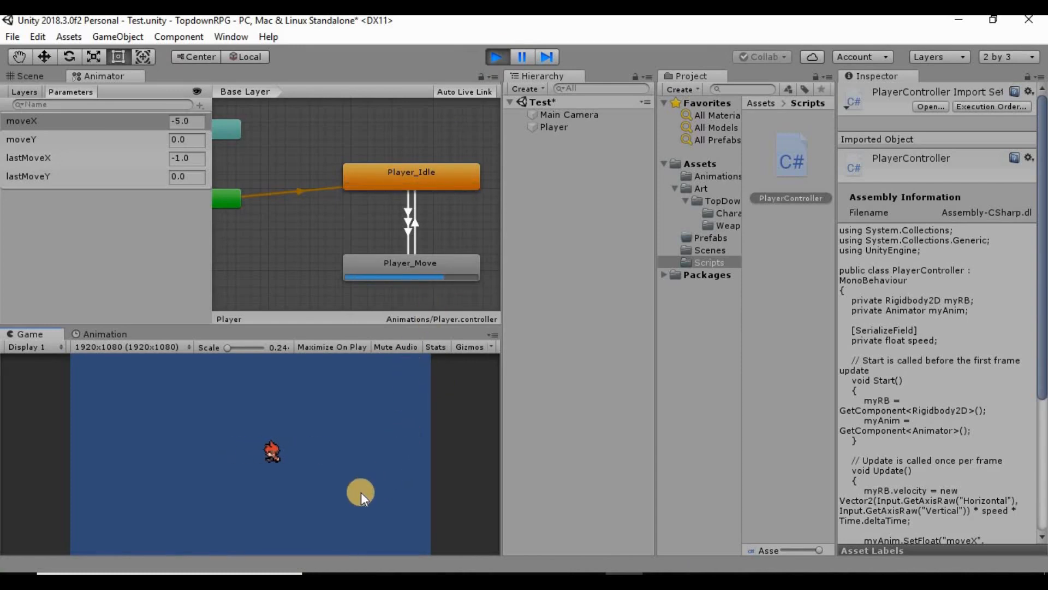
key(Up)
key(Right)
key(Down)
key(Left)
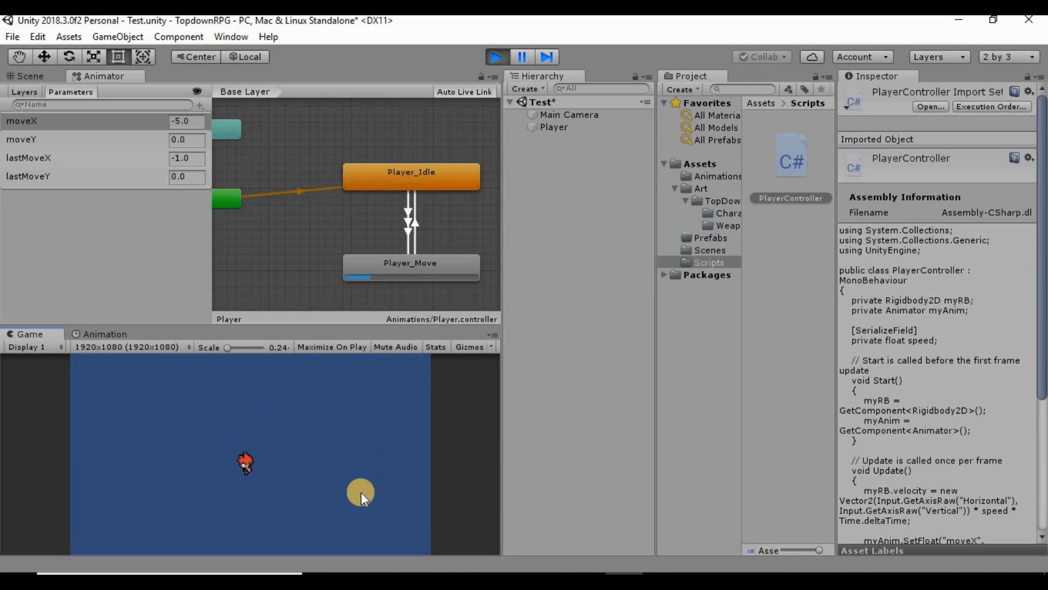
Step: Walk the player alternately left and right, watching the Animator's transitions between Player_Idle and Player_Move
key(Left)
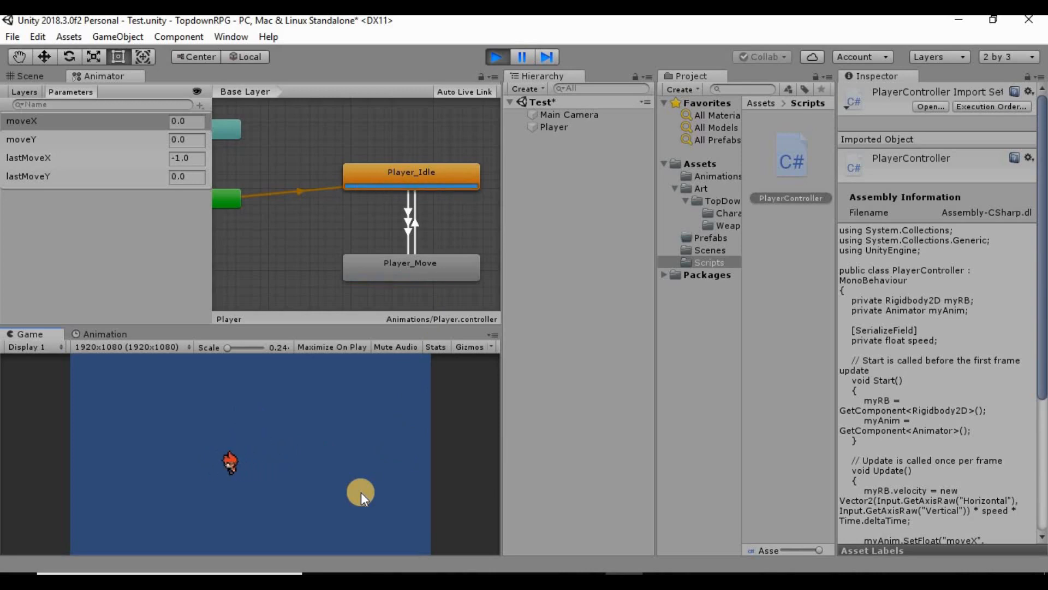
key(Right)
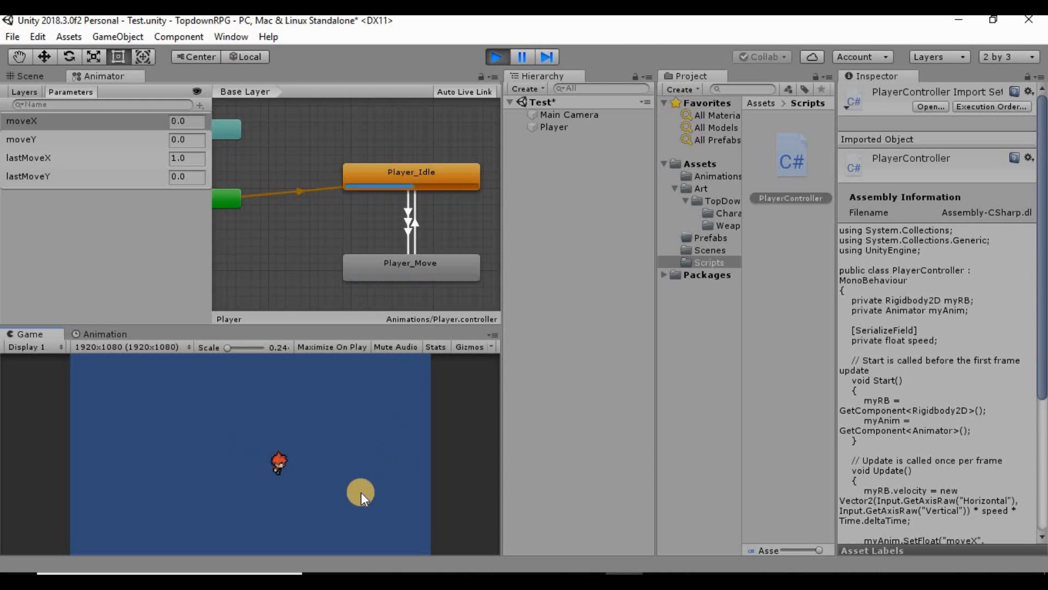
key(Left)
key(Left)
key(Right)
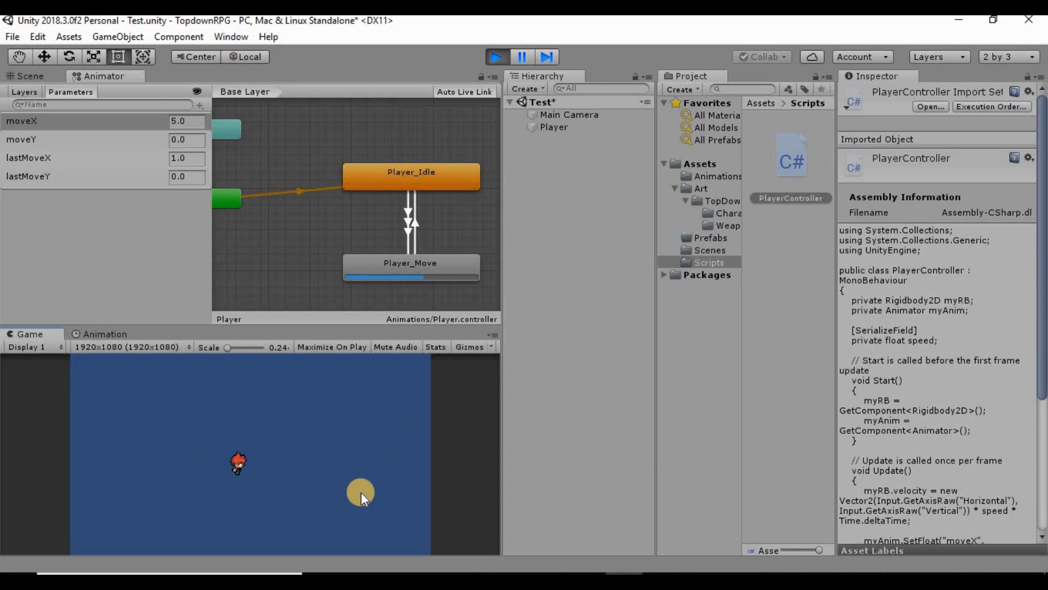
key(Left)
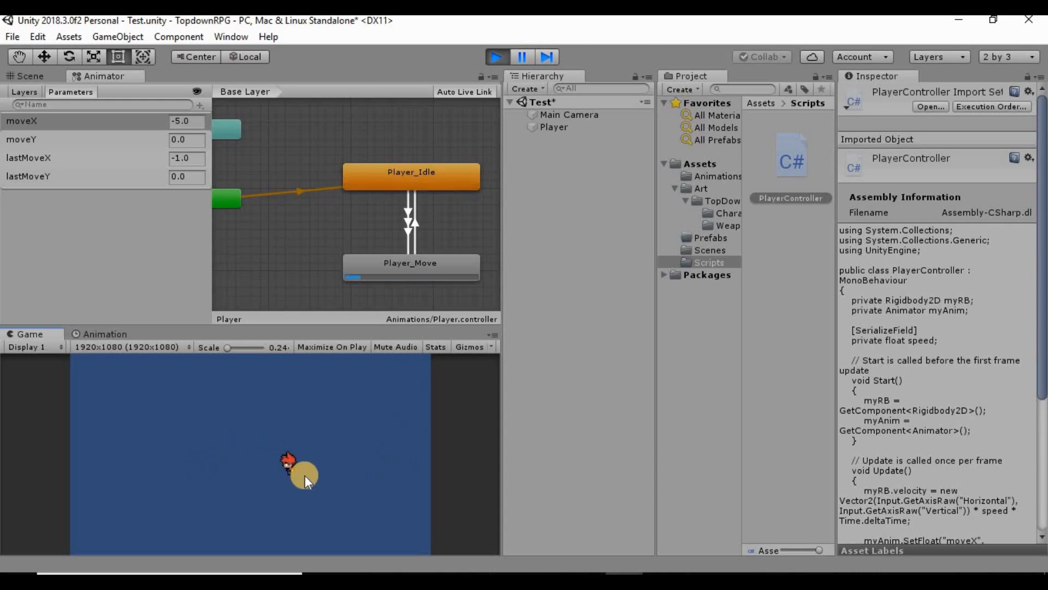
Step: Walk the player right, up and down to check the facing direction when stopping, and exit play mode
key(Right)
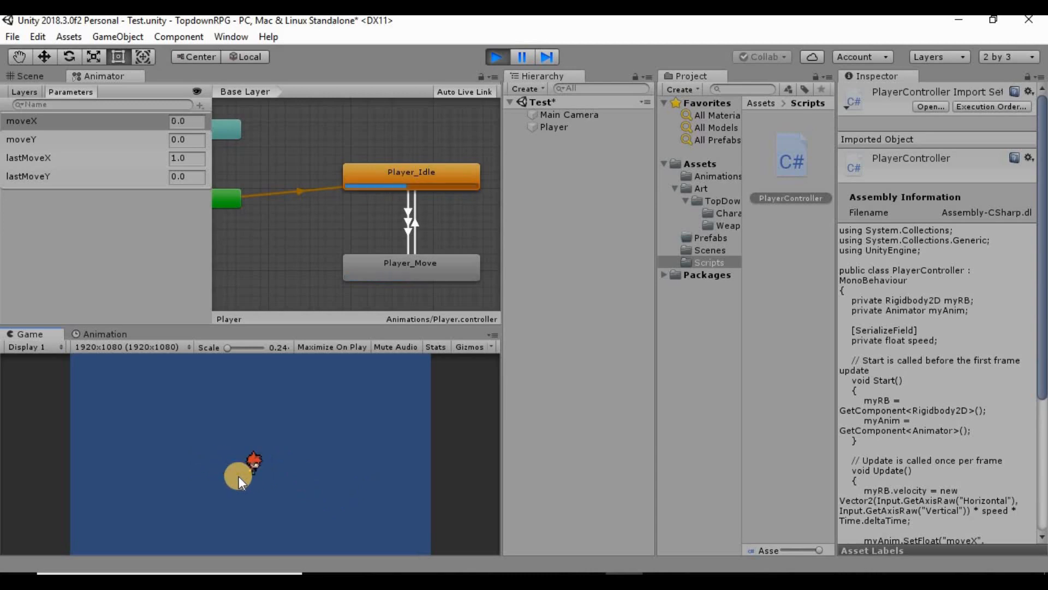
key(Up)
key(Down)
key(Up)
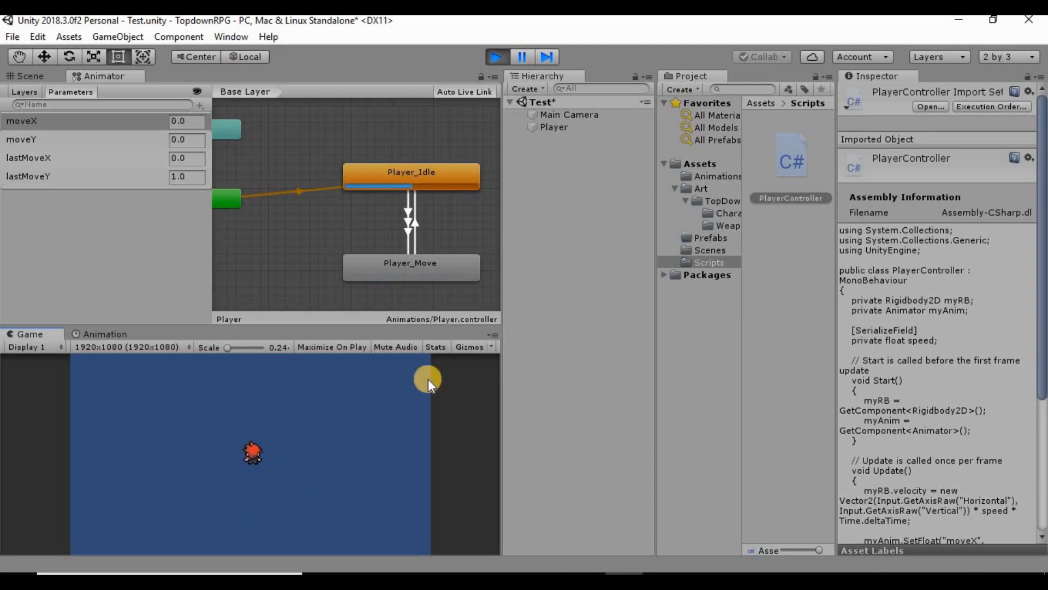
key(Down)
key(Up)
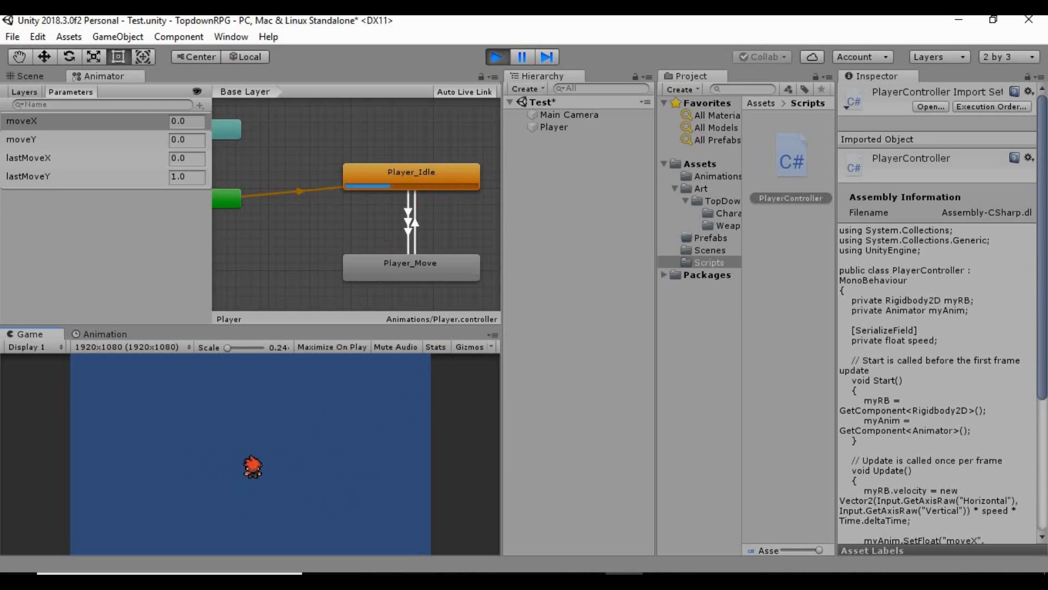
click(502, 57)
Step: Examine the exit time, duration settings and conditions of the Player_Move to Player_Idle transition
click(412, 224)
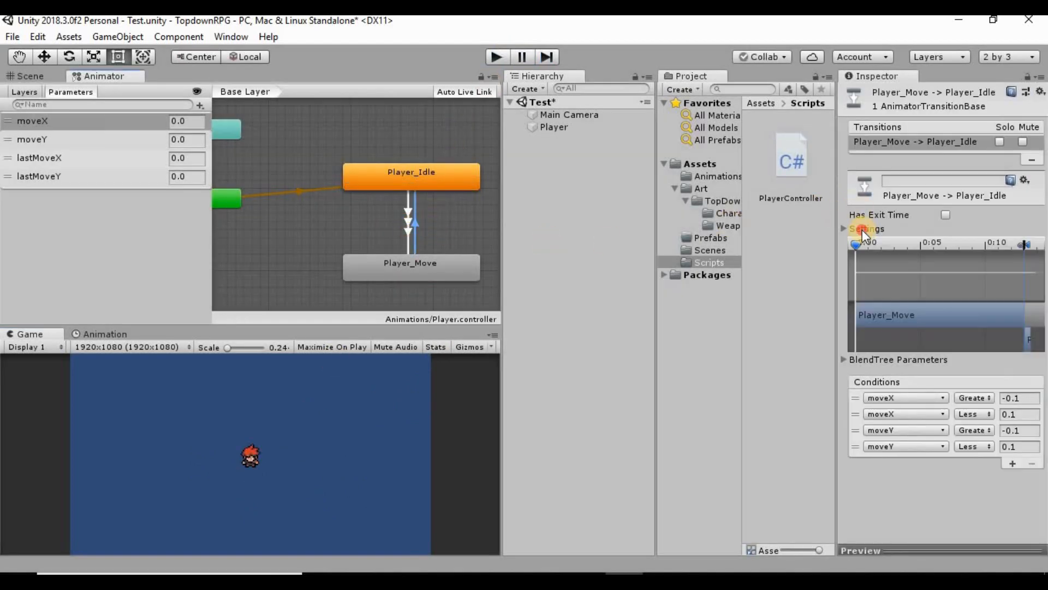
click(863, 230)
click(845, 230)
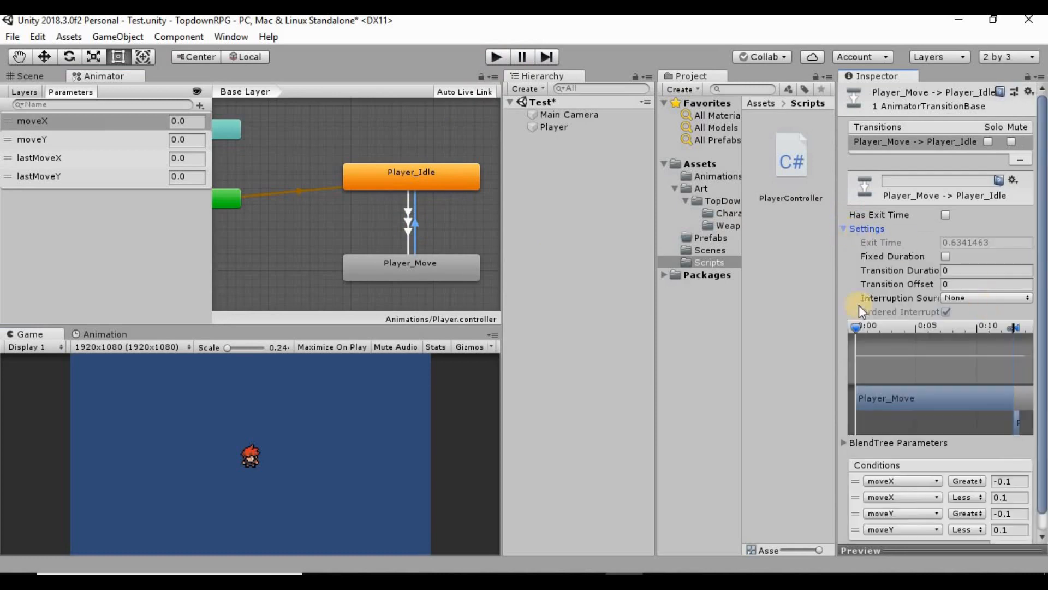
Step: Check the settings and conditions of each of the four Player_Idle to Player_Move transitions
click(407, 215)
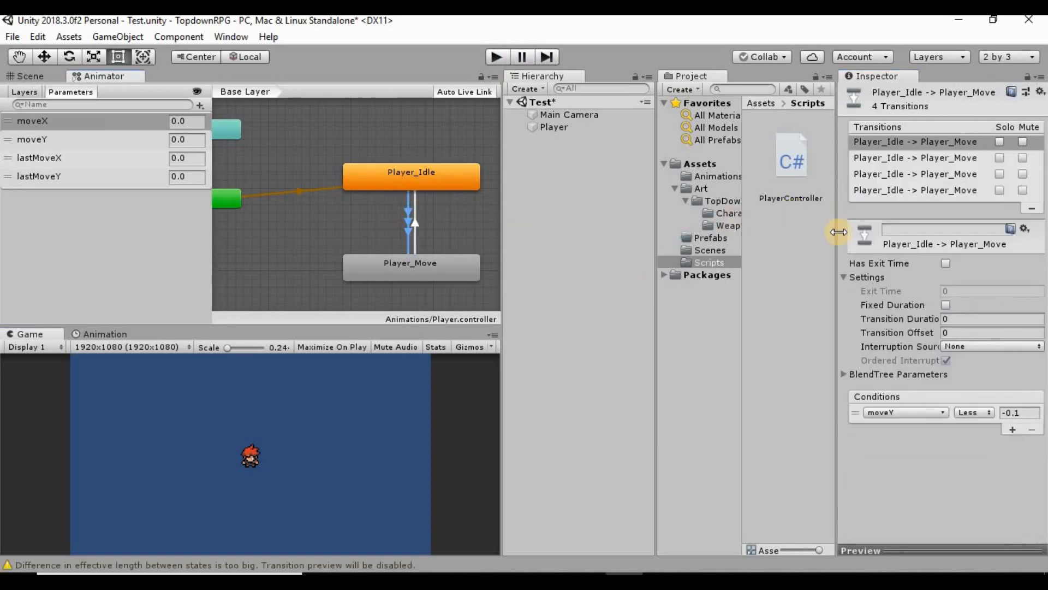
click(895, 157)
click(896, 173)
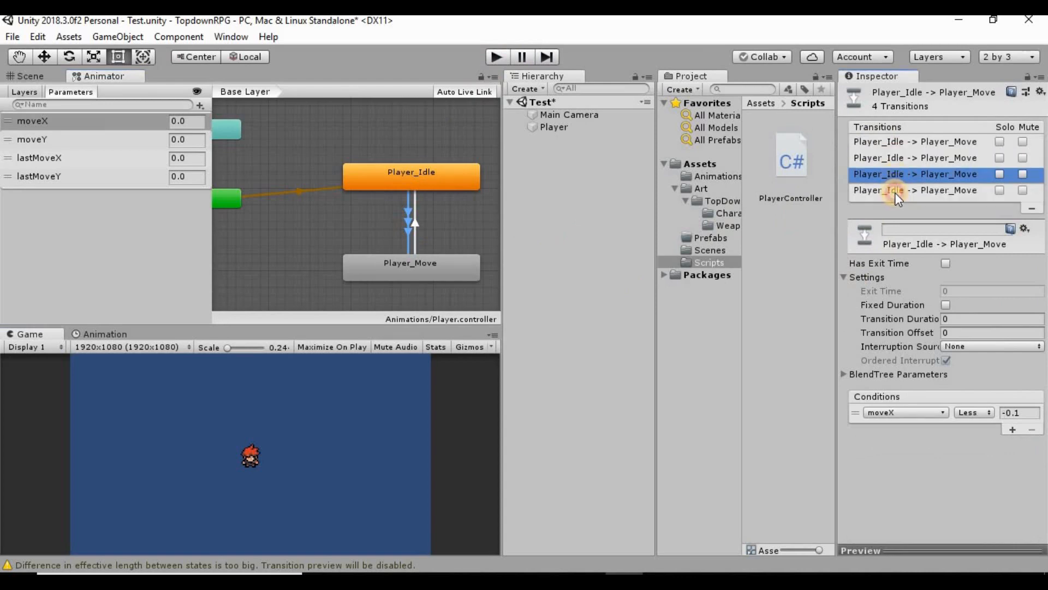
click(895, 191)
click(892, 176)
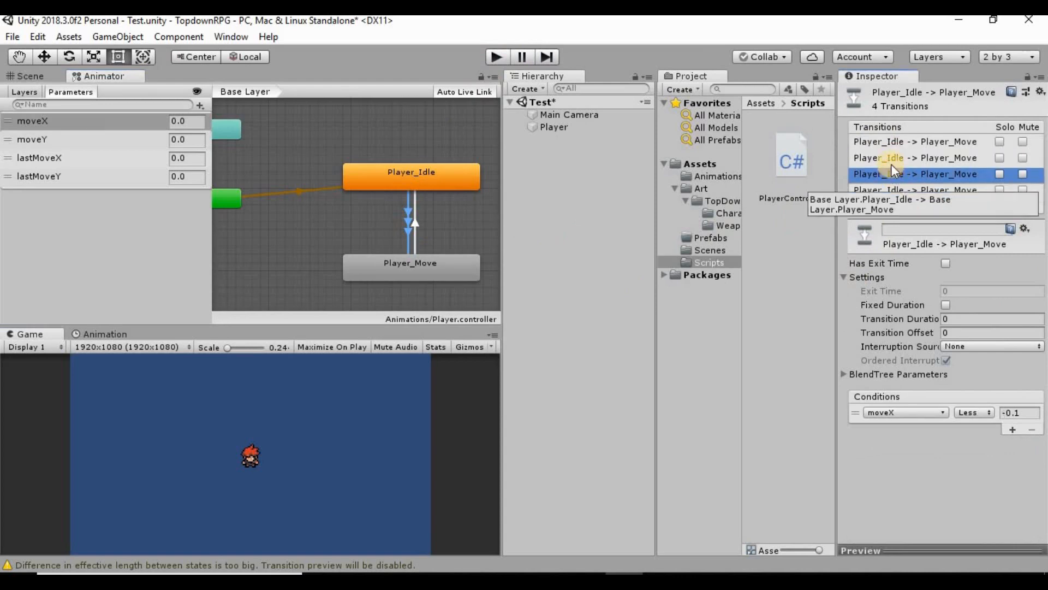
click(891, 158)
click(891, 141)
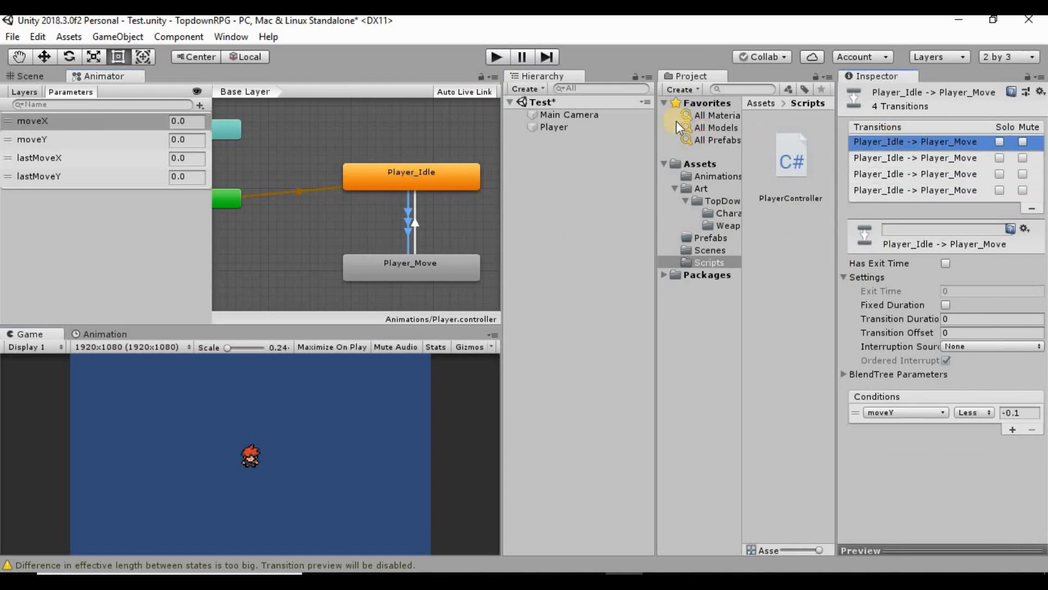
Step: Run the game again and walk the player right, left, up and down to test the idle directions
click(486, 56)
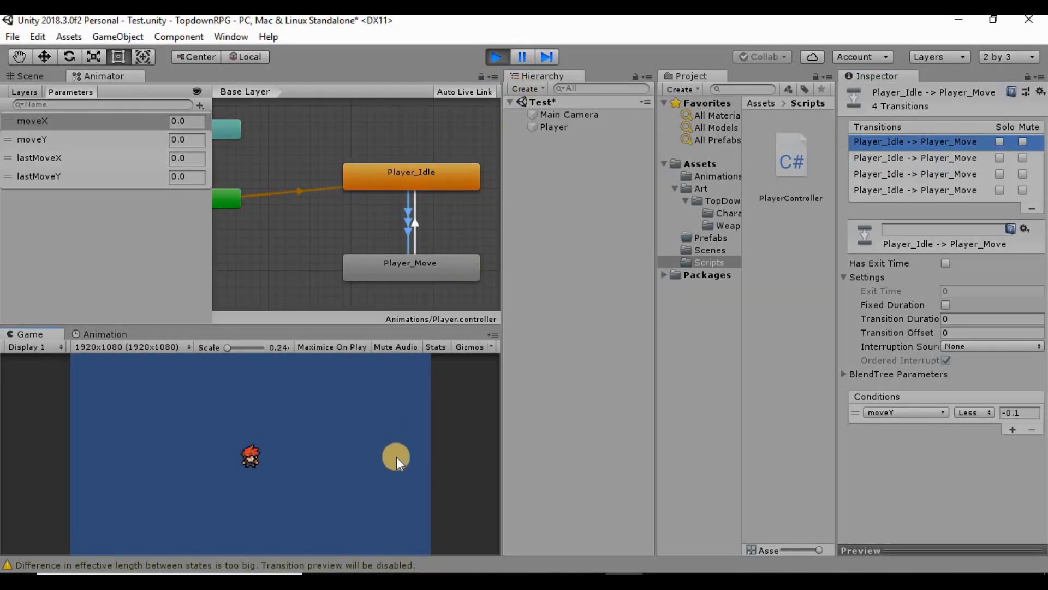
key(d)
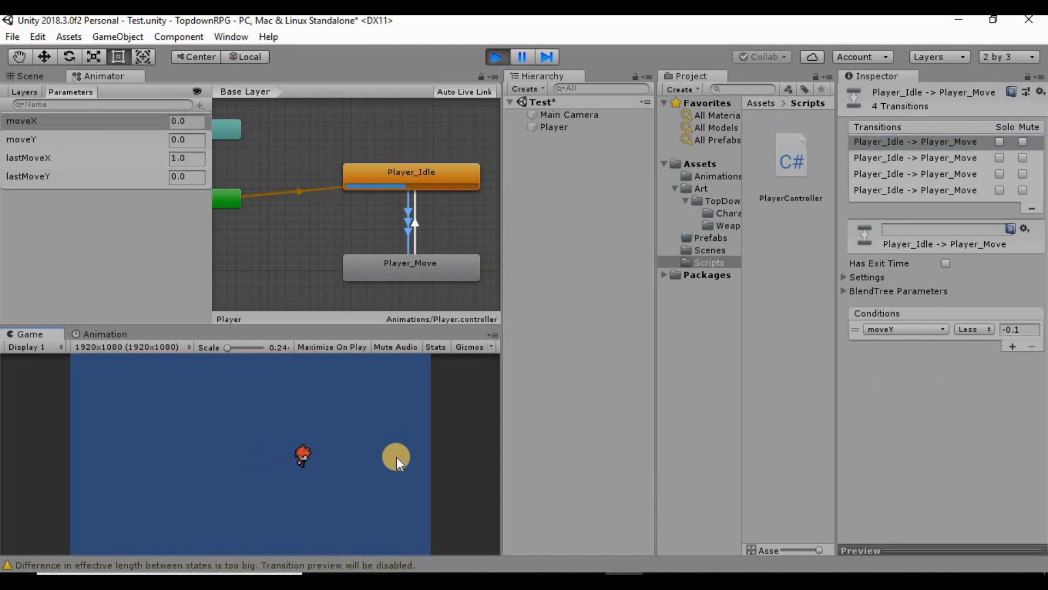
key(a)
key(w)
key(s)
key(d)
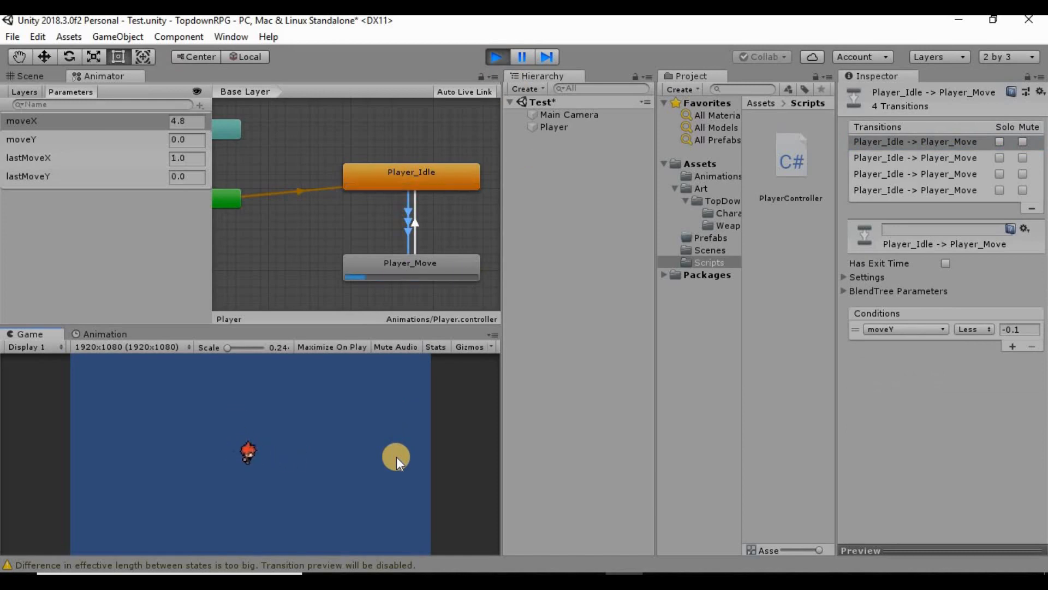
key(a)
key(s)
key(w)
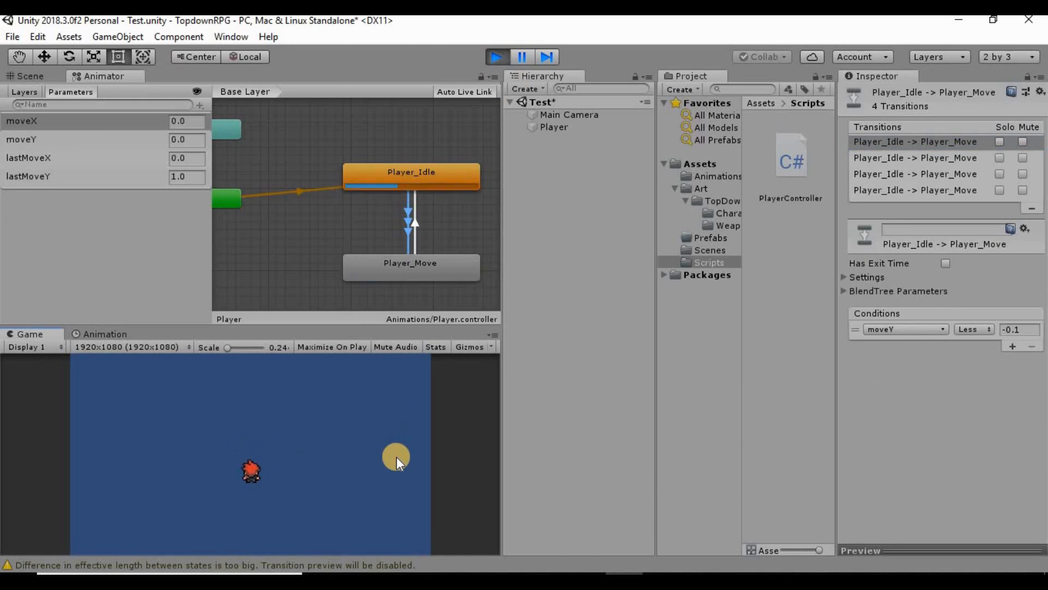
Step: Walk the player diagonally up-right, up-left, down-left and down-right to test the diagonal move and idle directions
key(w)
key(d)
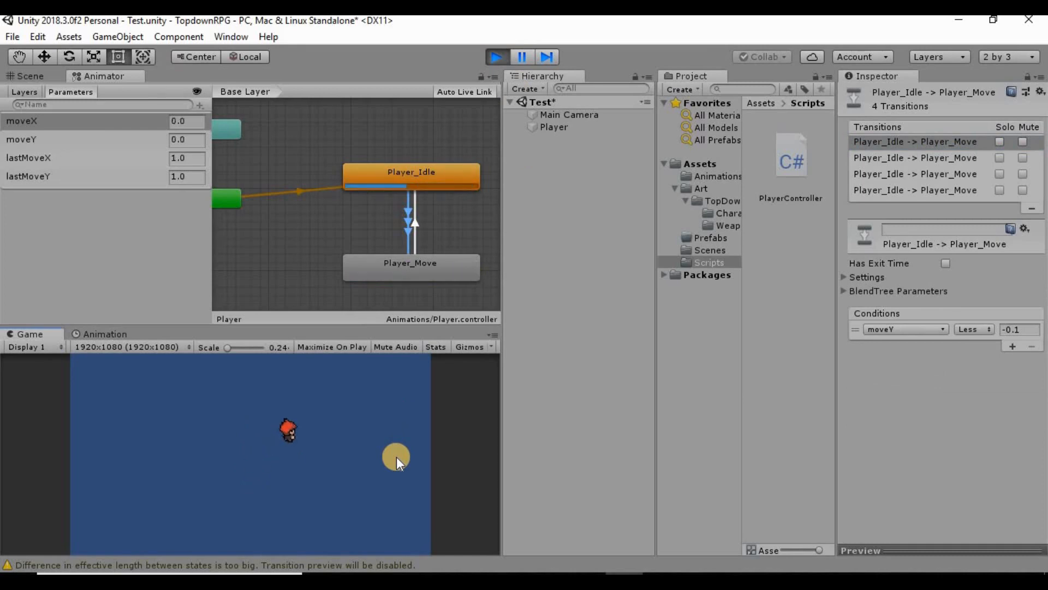
key(w)
key(a)
key(w)
key(a)
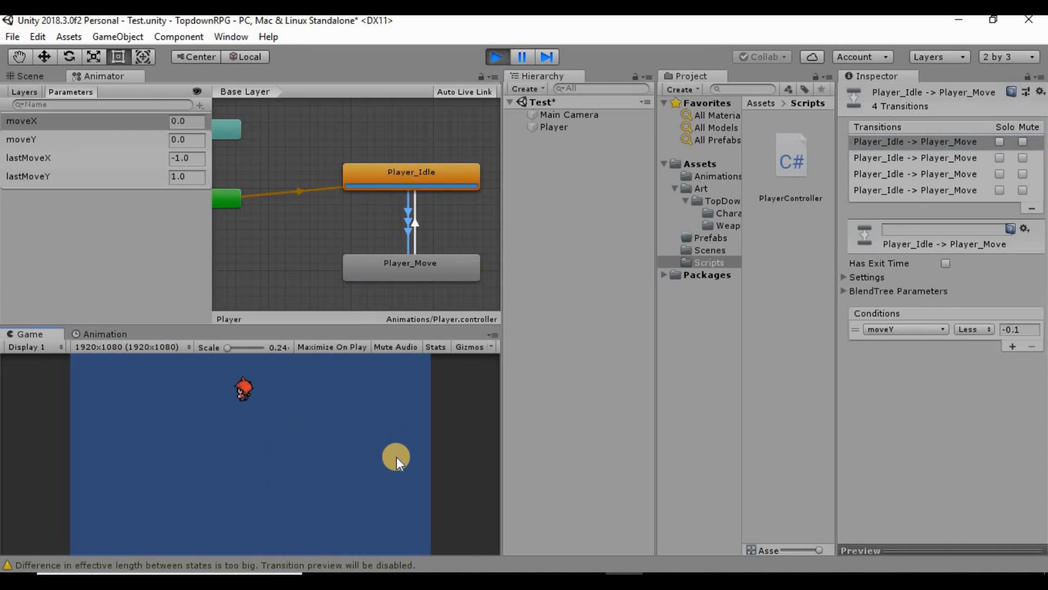
key(s)
key(a)
key(Down)
key(Left)
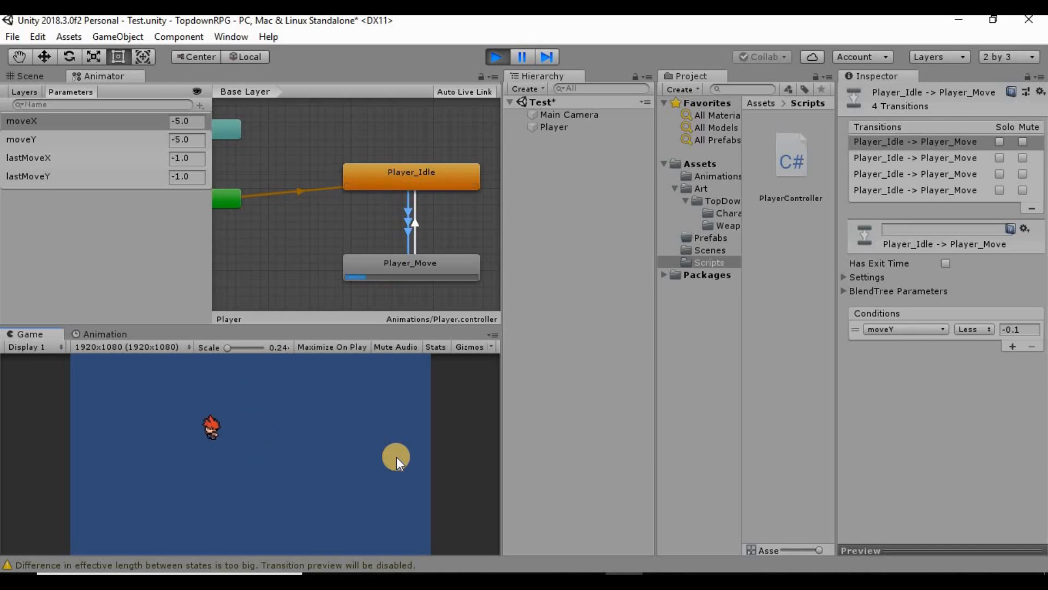
key(Right)
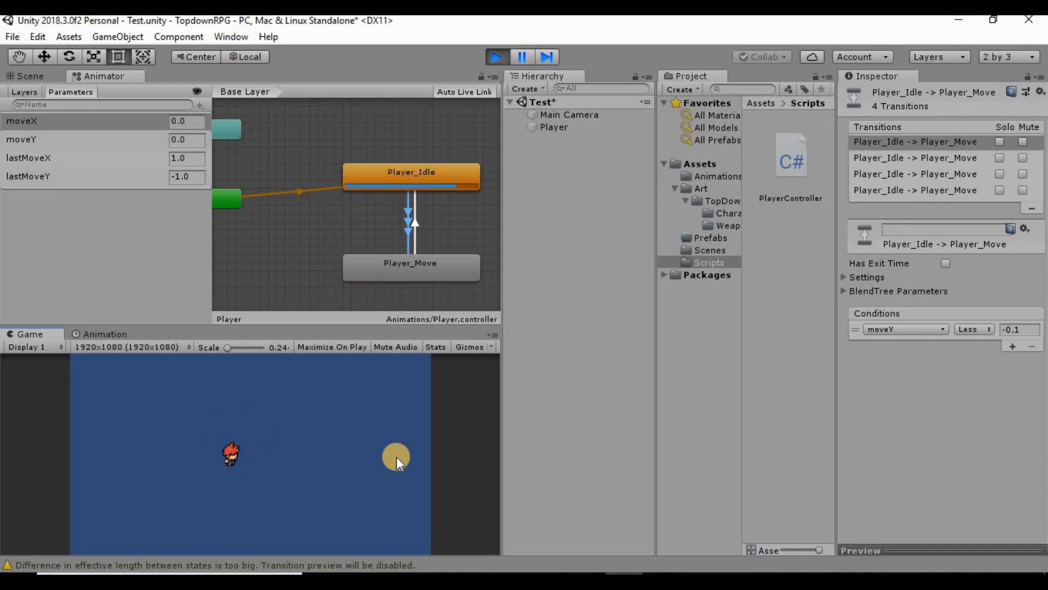